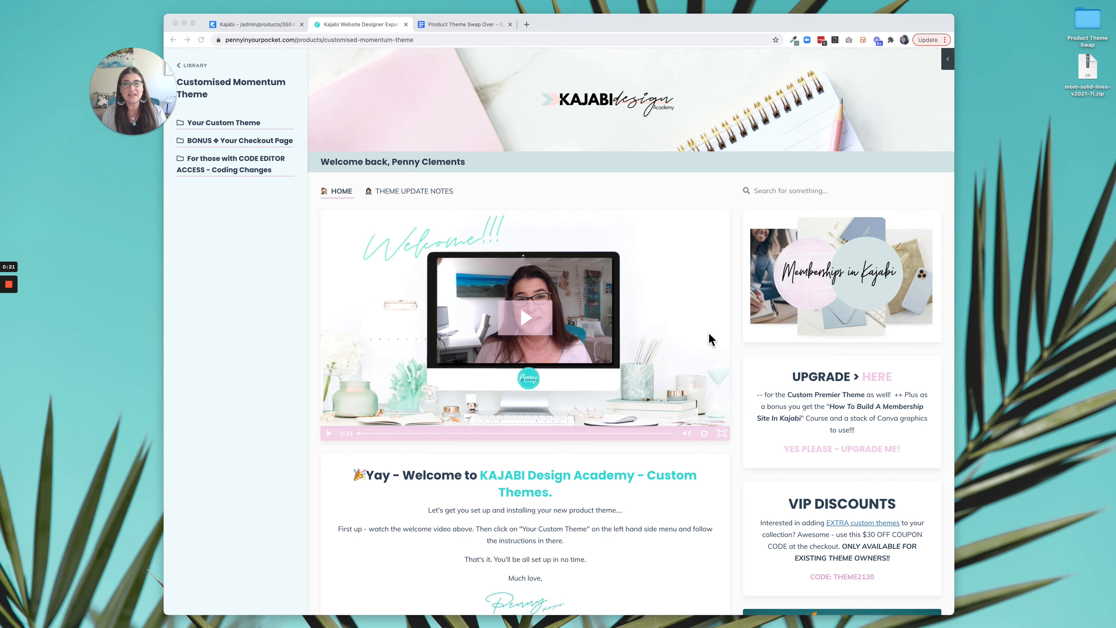
Open the Customised Momentum Theme product in the Kajabi admin and bring up its list of installed themes.
click(246, 21)
click(247, 23)
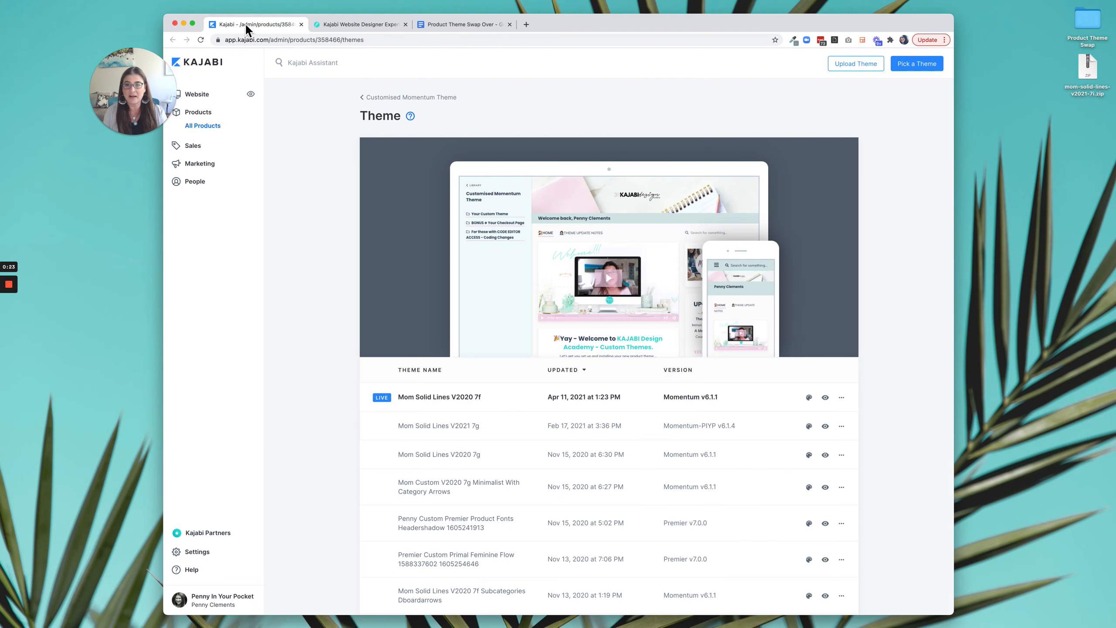
drag(160, 62, 963, 34)
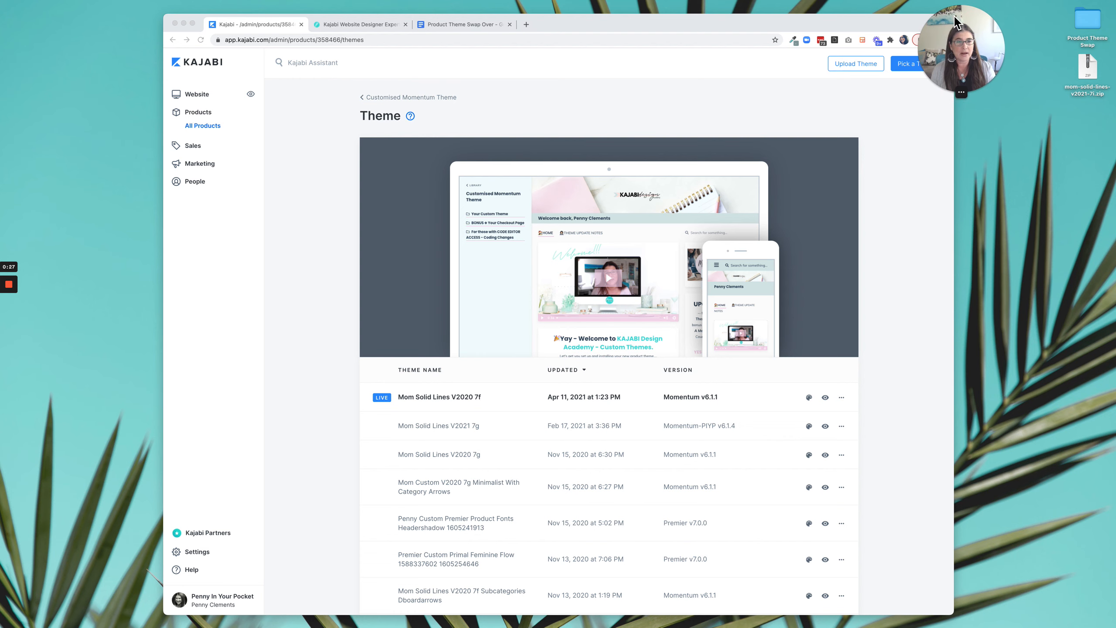
click(399, 97)
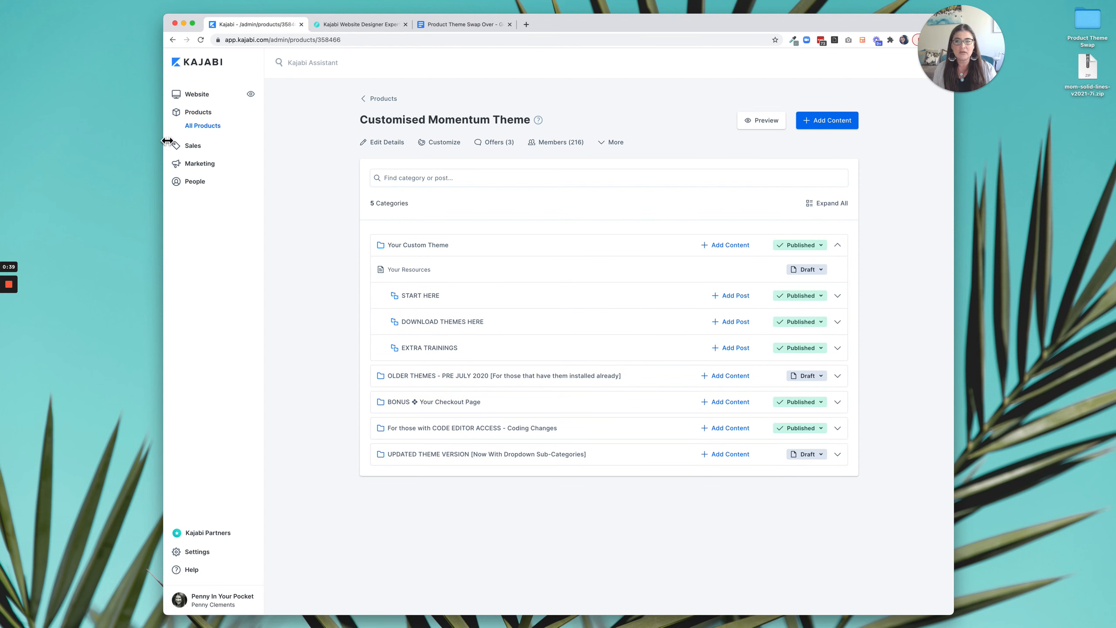
click(447, 148)
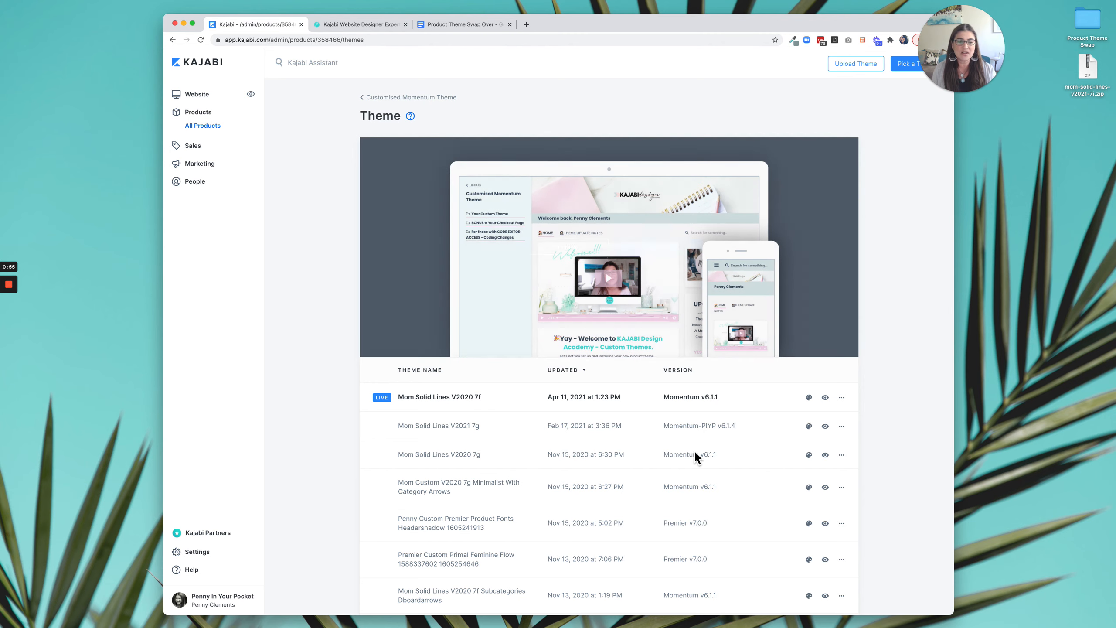
scroll(694, 451, down, 5)
scroll(694, 451, up, 8)
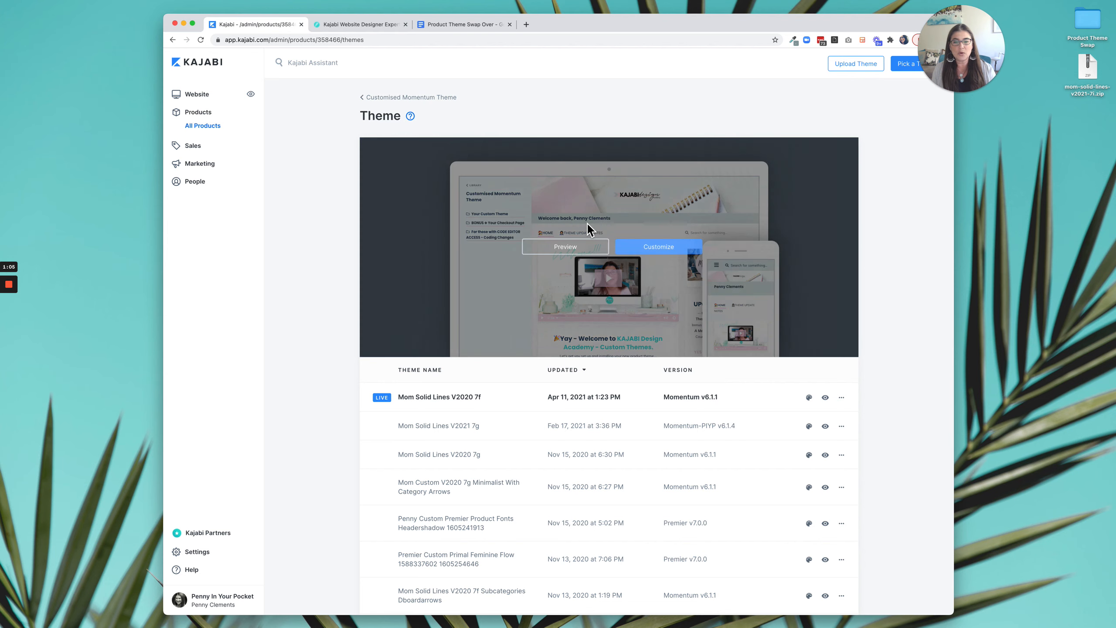
Install the free Premier theme for the product and check the actions available for it in the theme list.
click(912, 76)
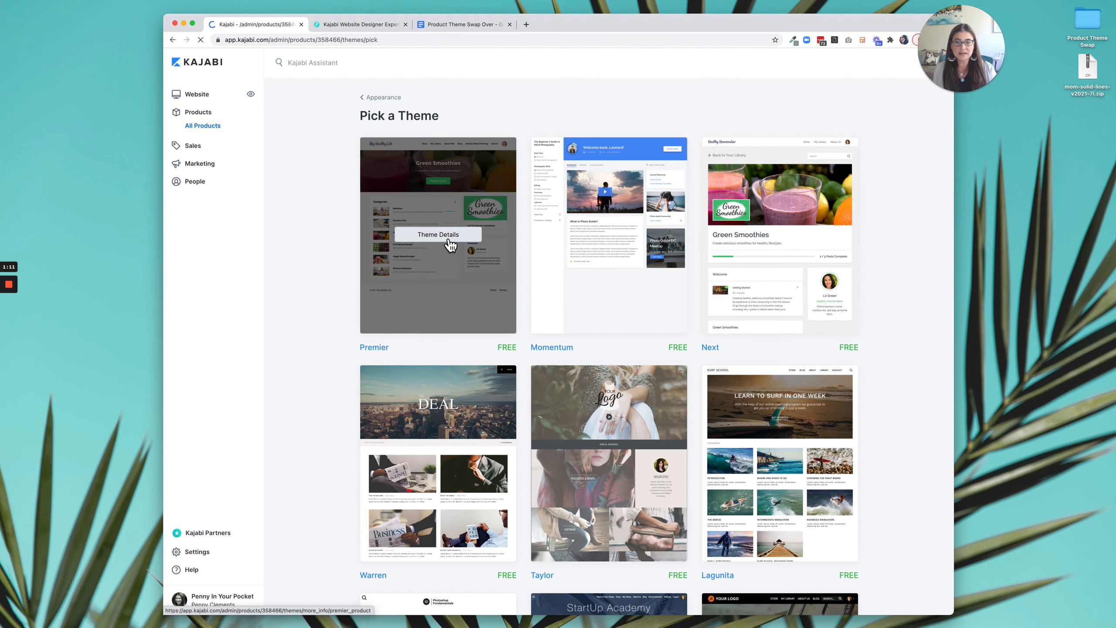
click(425, 215)
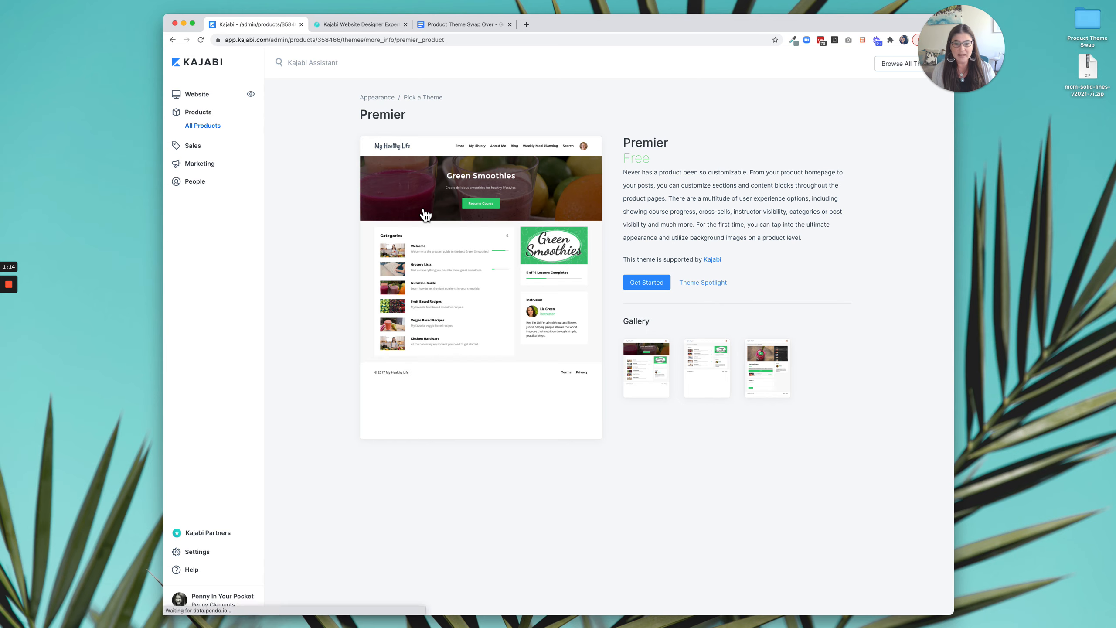
click(657, 289)
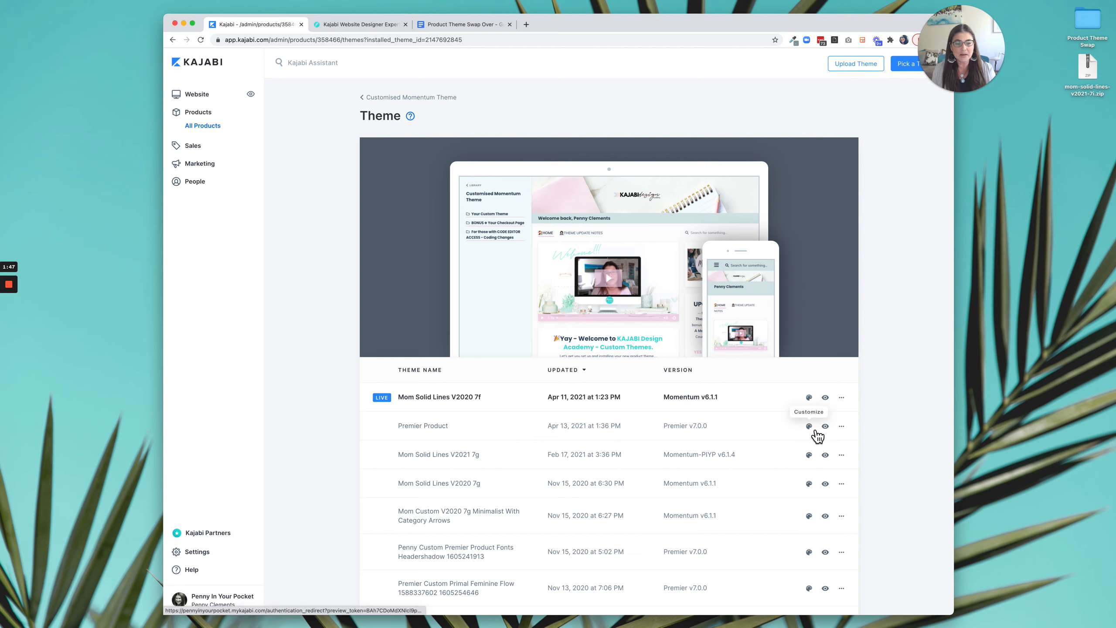
click(841, 426)
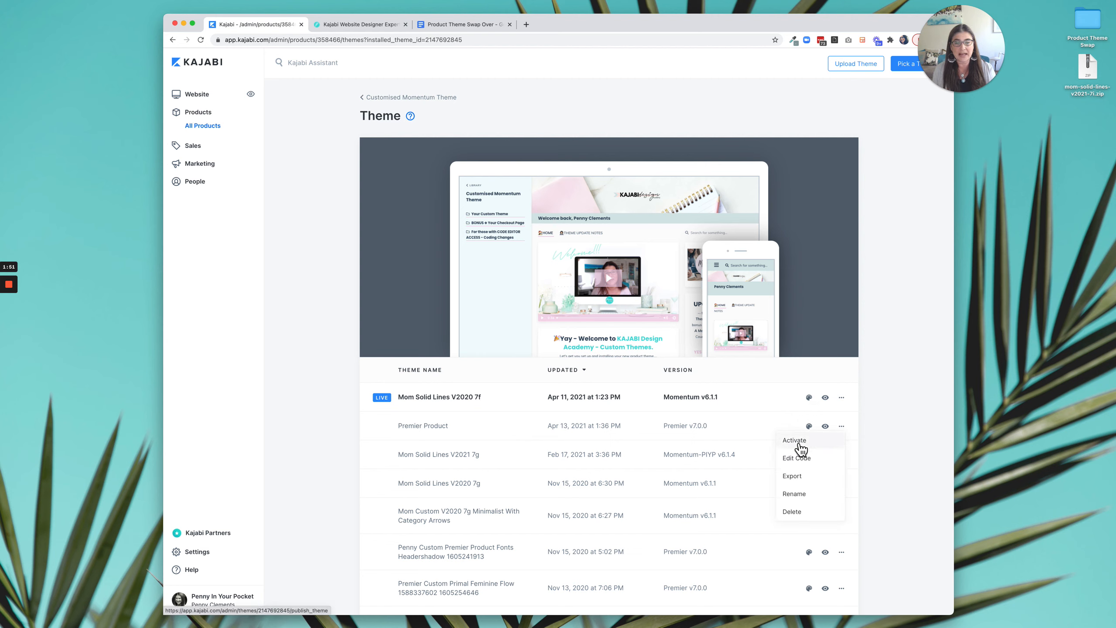
click(866, 423)
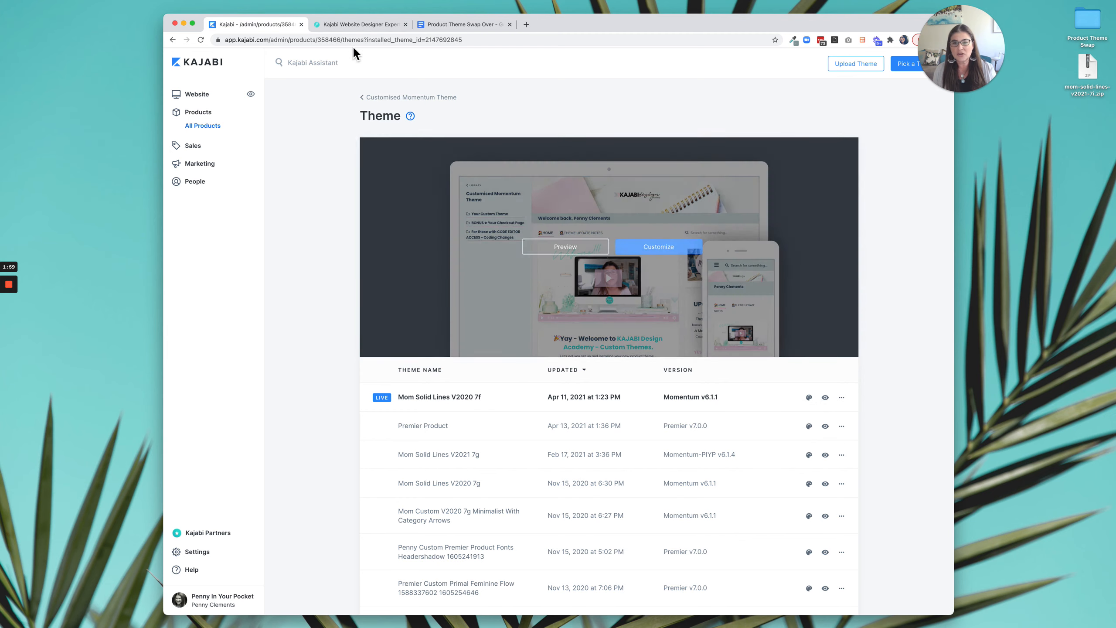
Look over the product's live home page with its current theme.
click(356, 30)
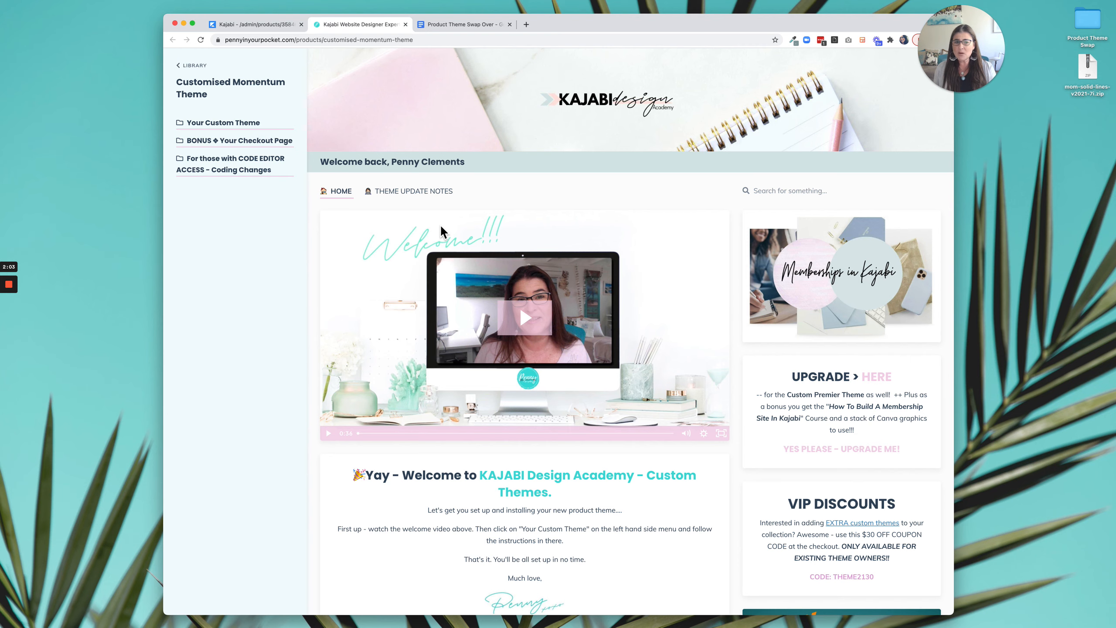
scroll(553, 258, down, 2)
scroll(553, 258, up, 2)
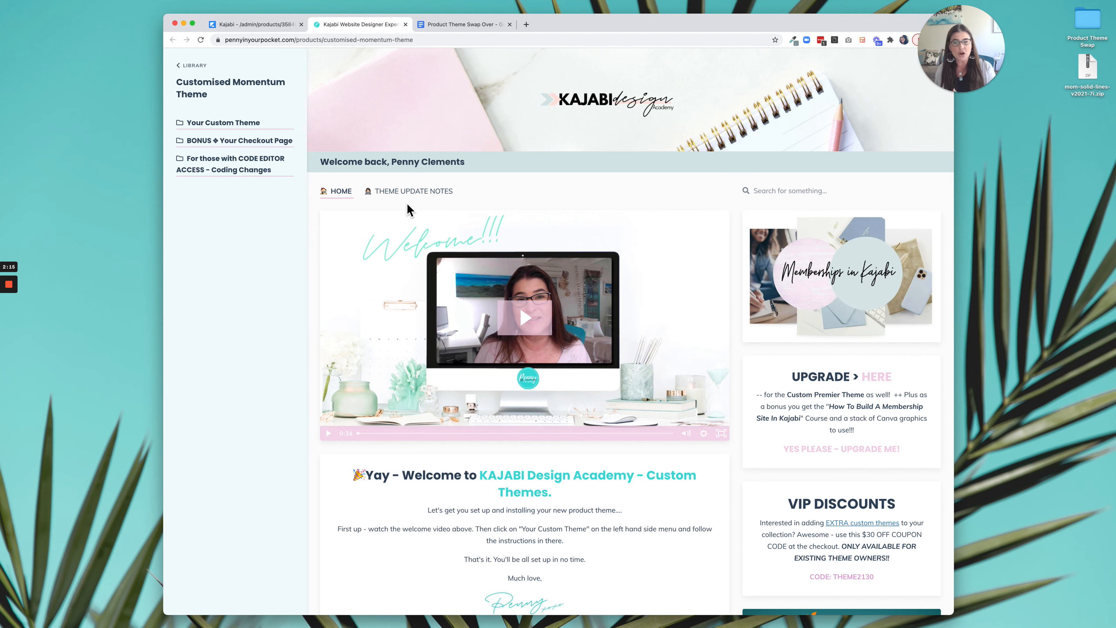
Browse the gallery of available Kajabi product themes and return to the product's theme list.
click(264, 24)
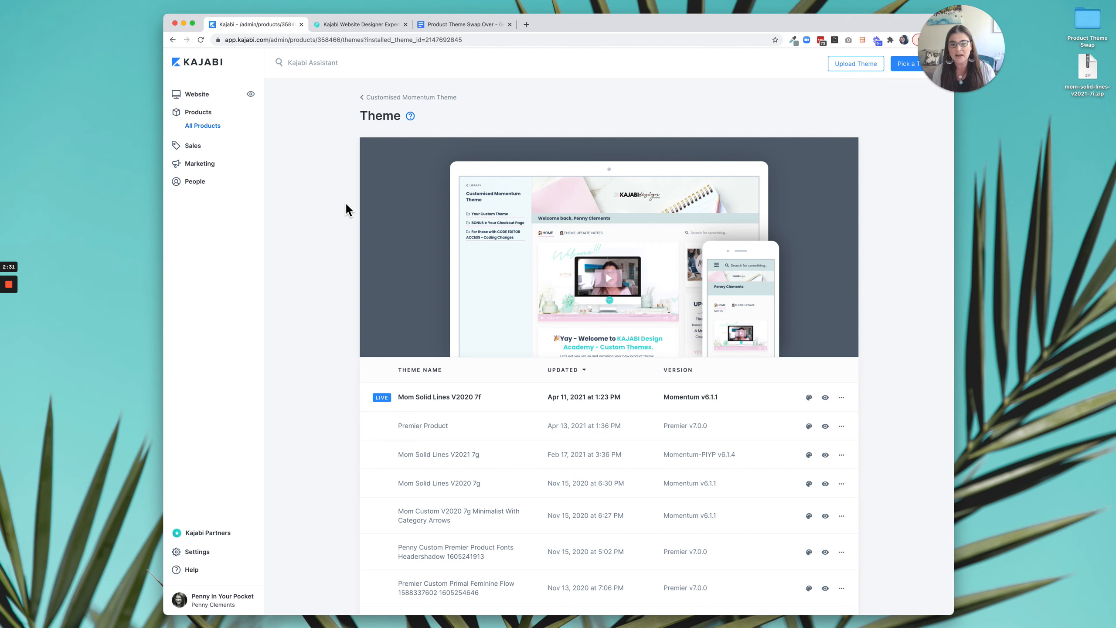
click(911, 67)
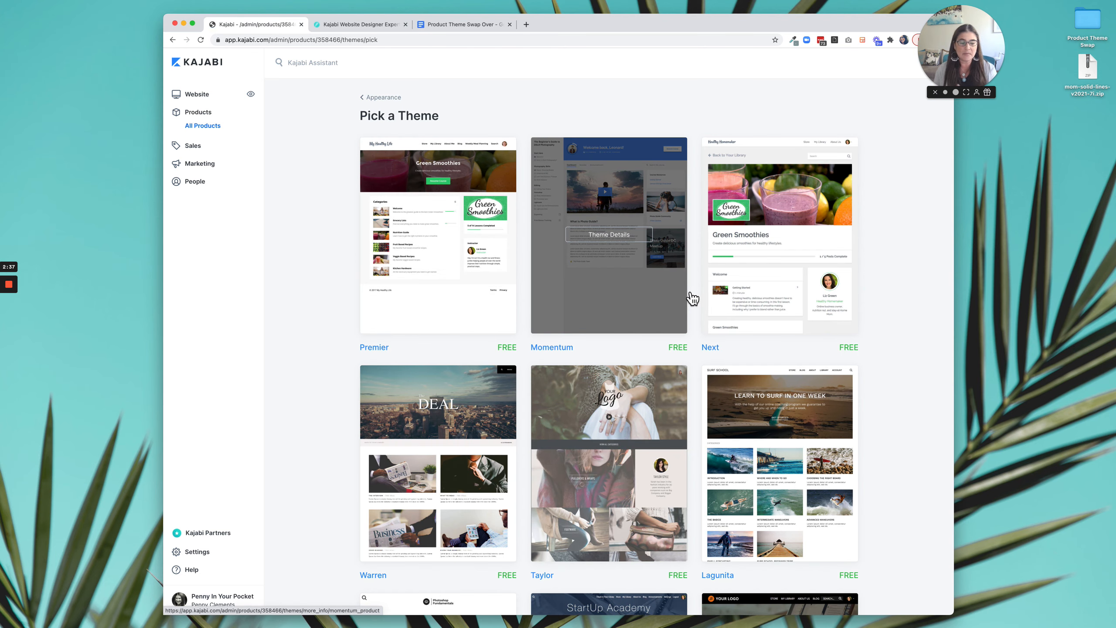
scroll(658, 284, down, 1)
click(395, 89)
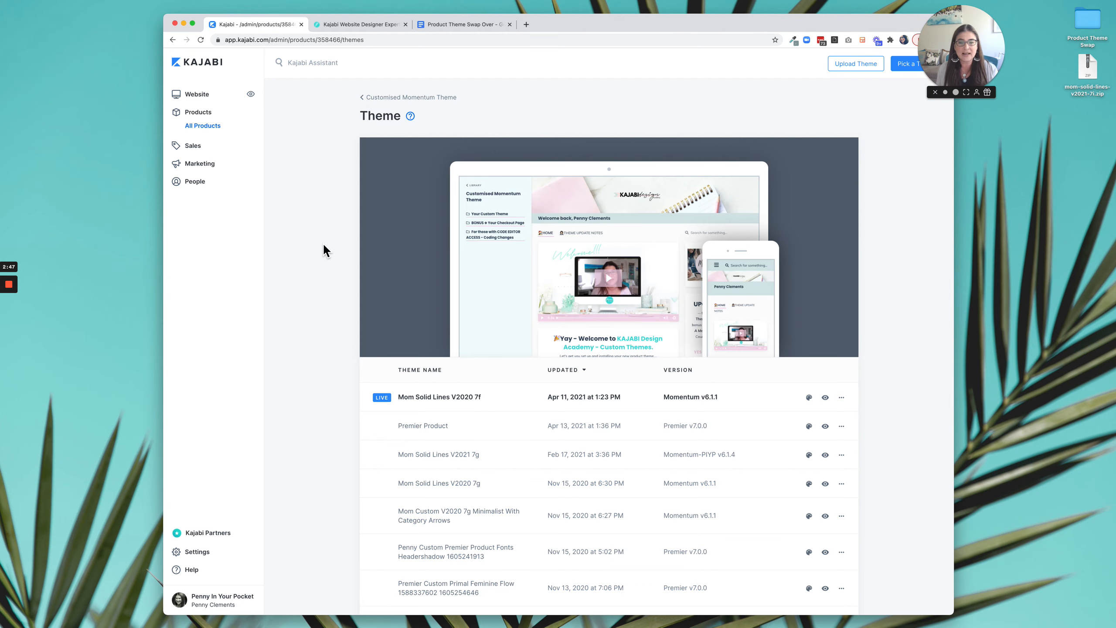
Examine the live product page and expand Your Custom Theme and DOWNLOAD THEMES HERE in its course navigation.
click(370, 26)
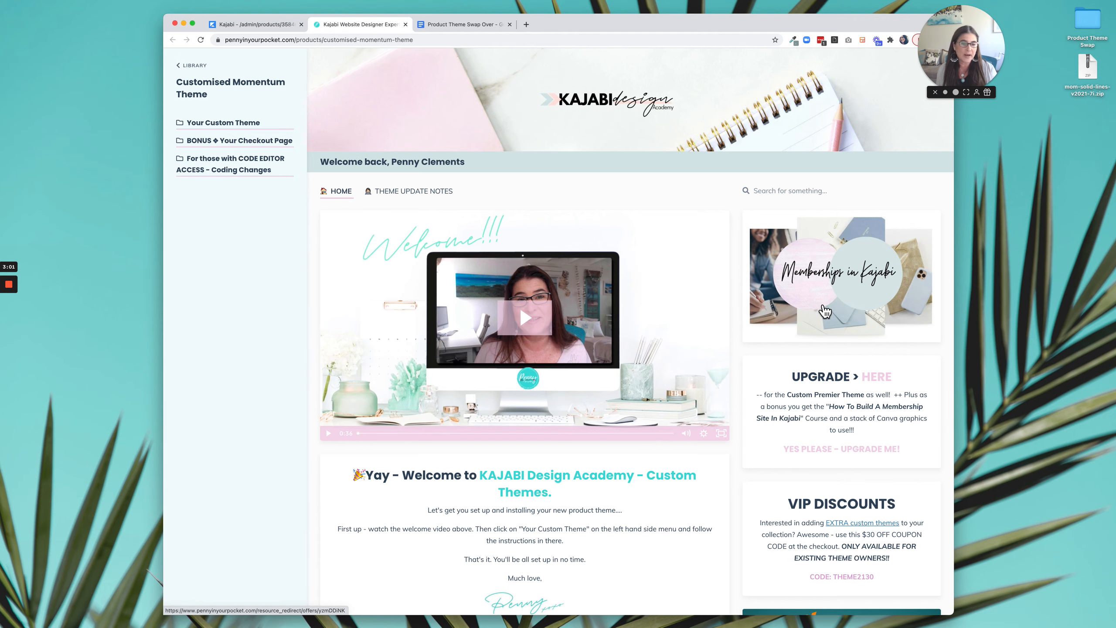
scroll(824, 310, down, 3)
scroll(856, 273, down, 3)
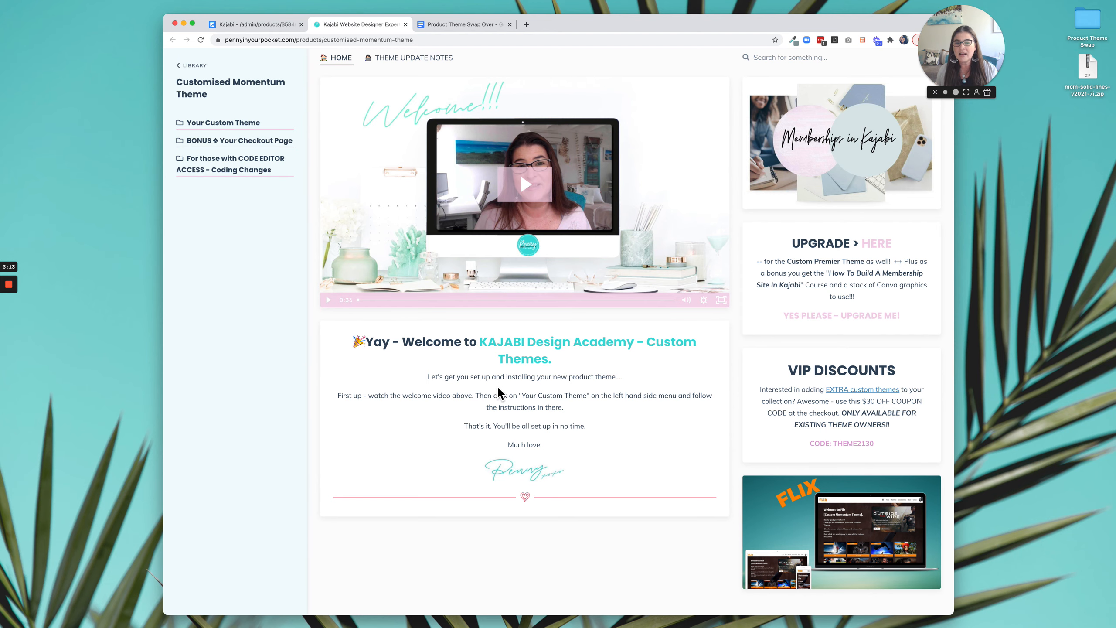
scroll(499, 388, up, 3)
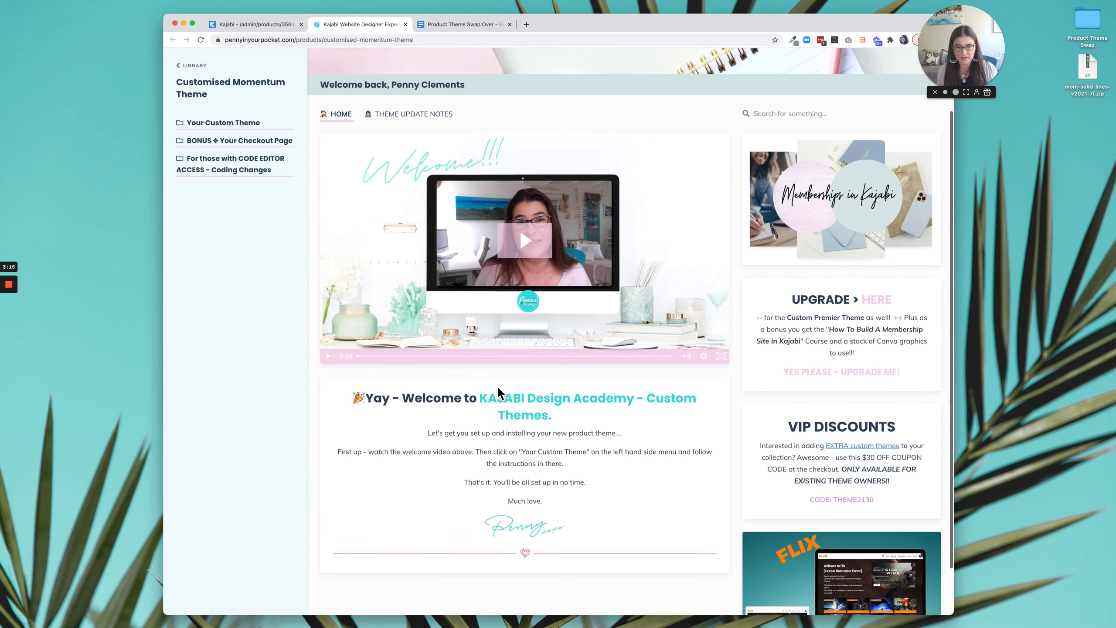
click(217, 128)
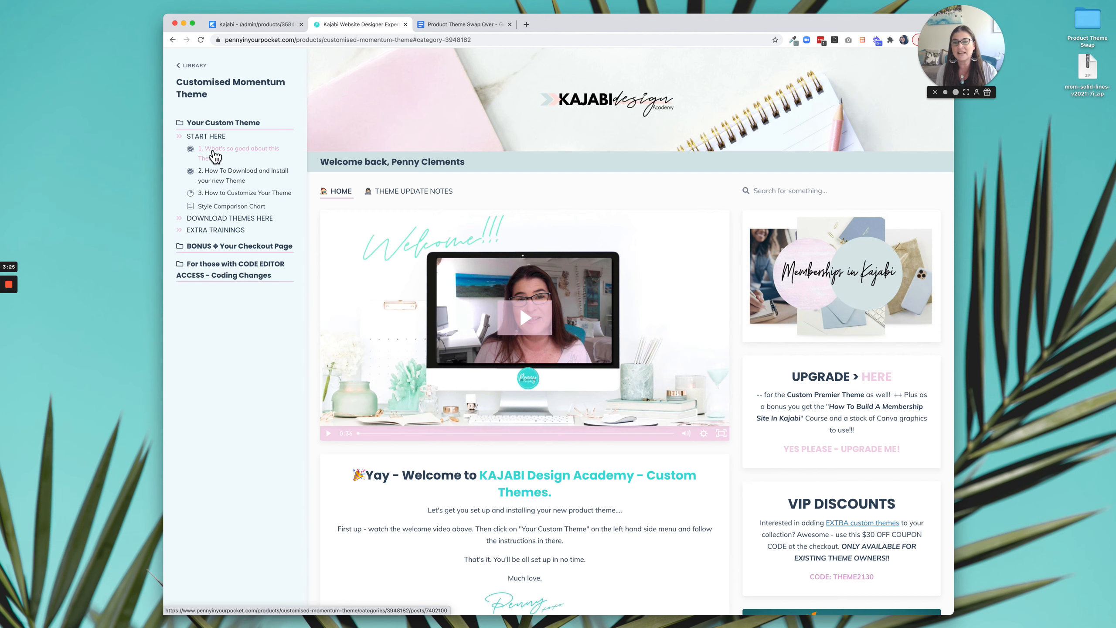
click(229, 222)
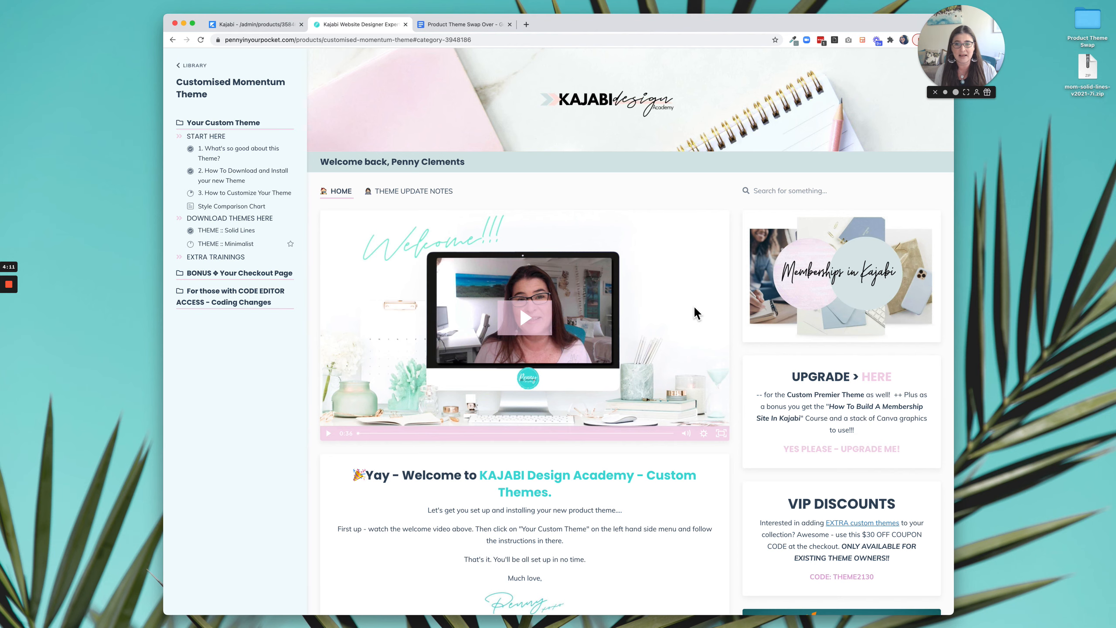
Close the live product page and return to the product's theme list in the Kajabi admin.
click(259, 28)
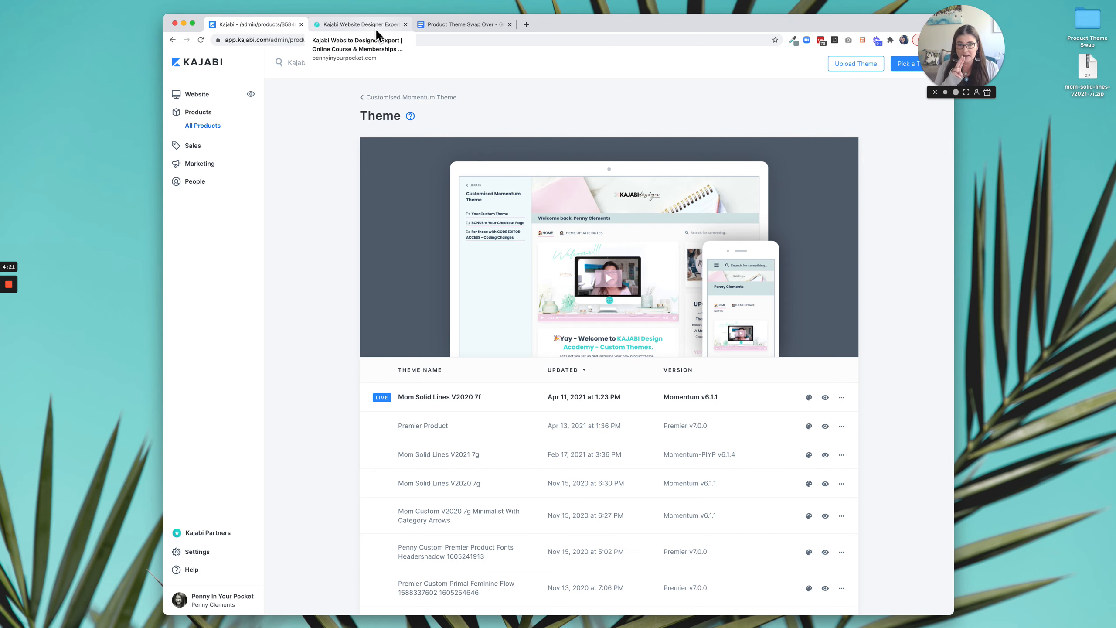
click(376, 25)
click(285, 28)
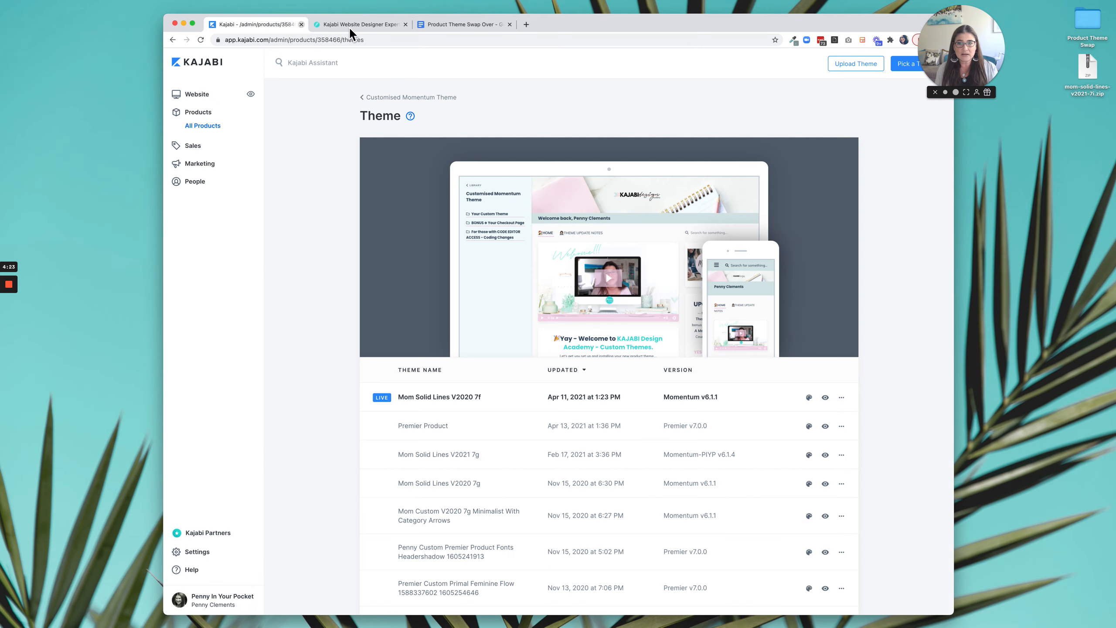
click(350, 27)
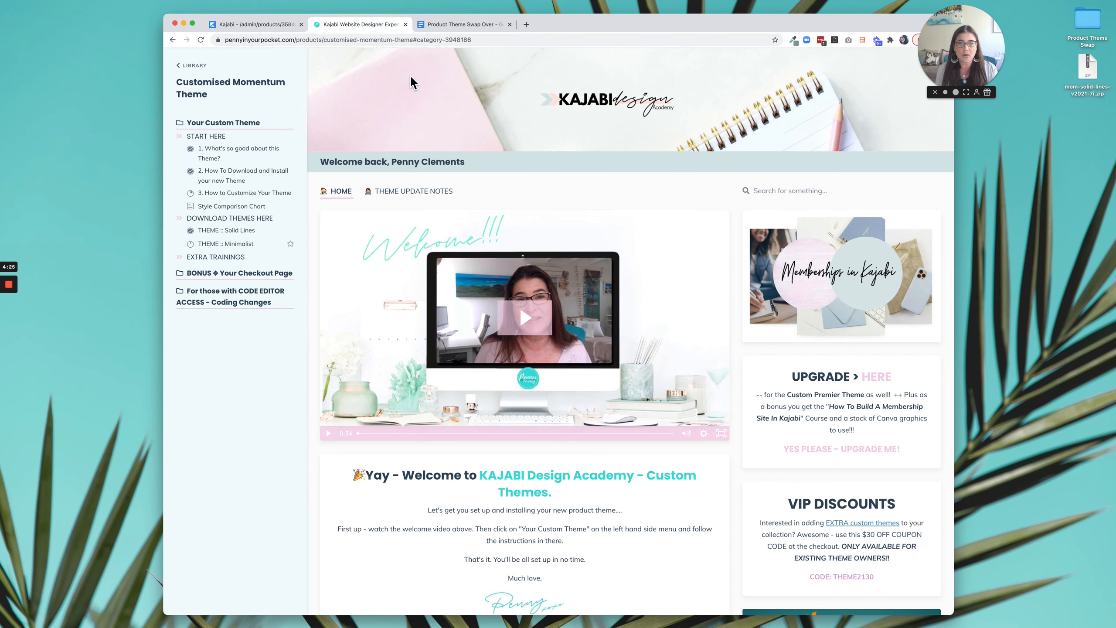
click(407, 25)
click(270, 24)
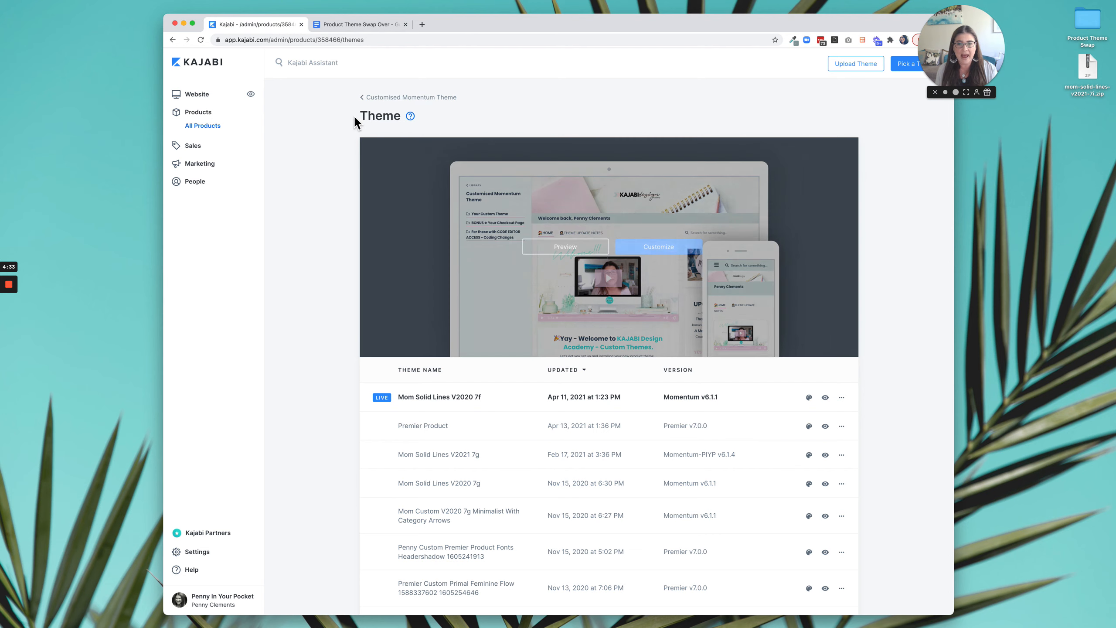
Open the live Mom Solid Lines V2020 7f theme for customizing in a new browser tab.
mouse_move(574, 271)
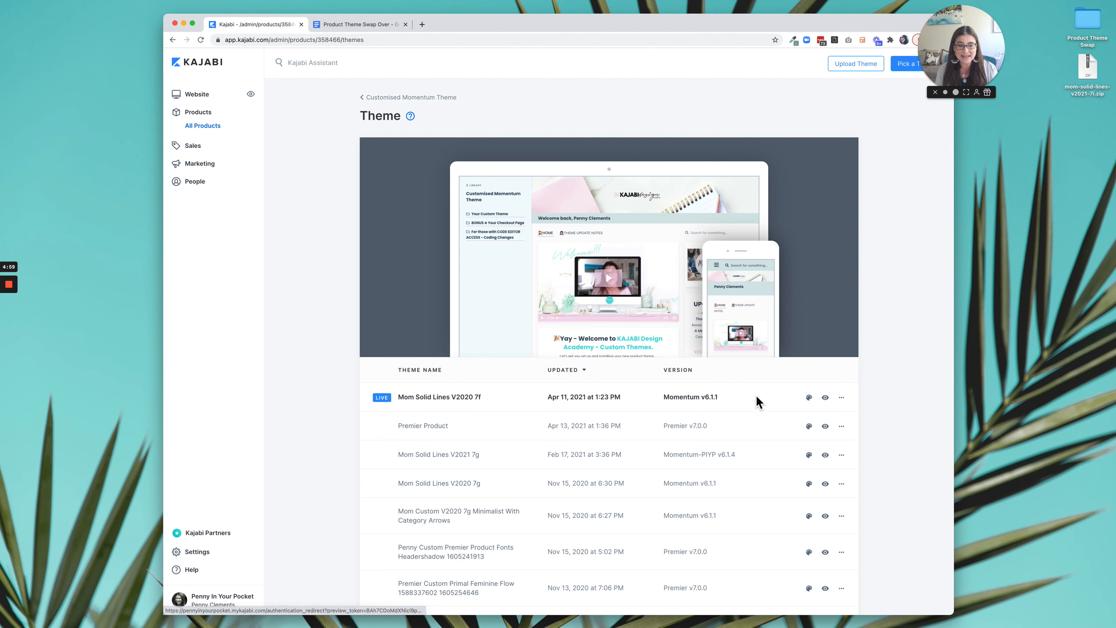
right_click(810, 399)
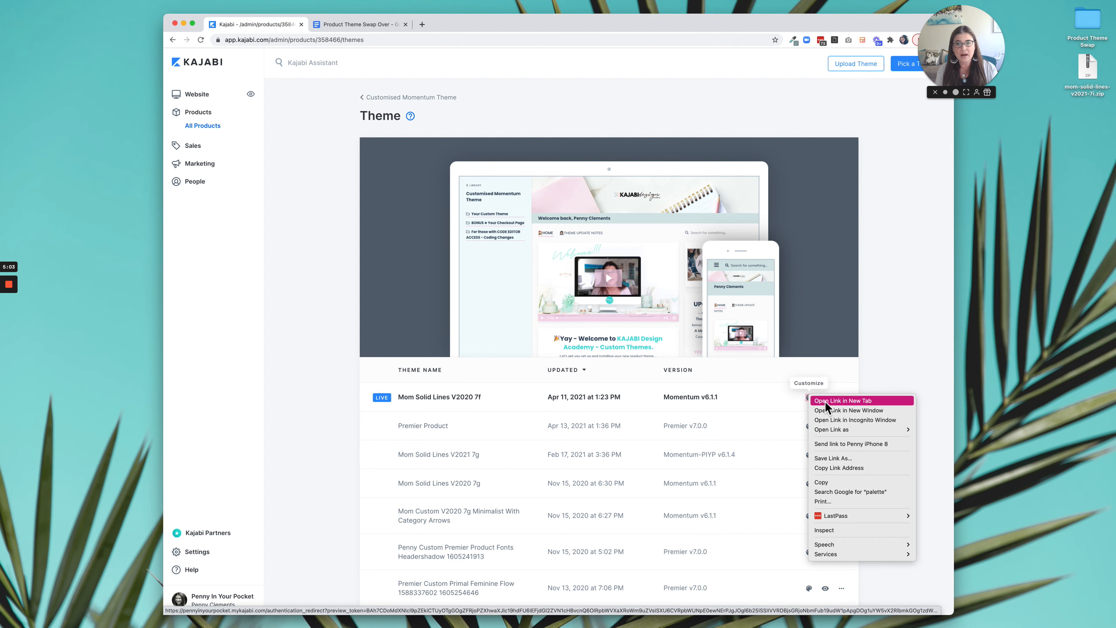
click(825, 402)
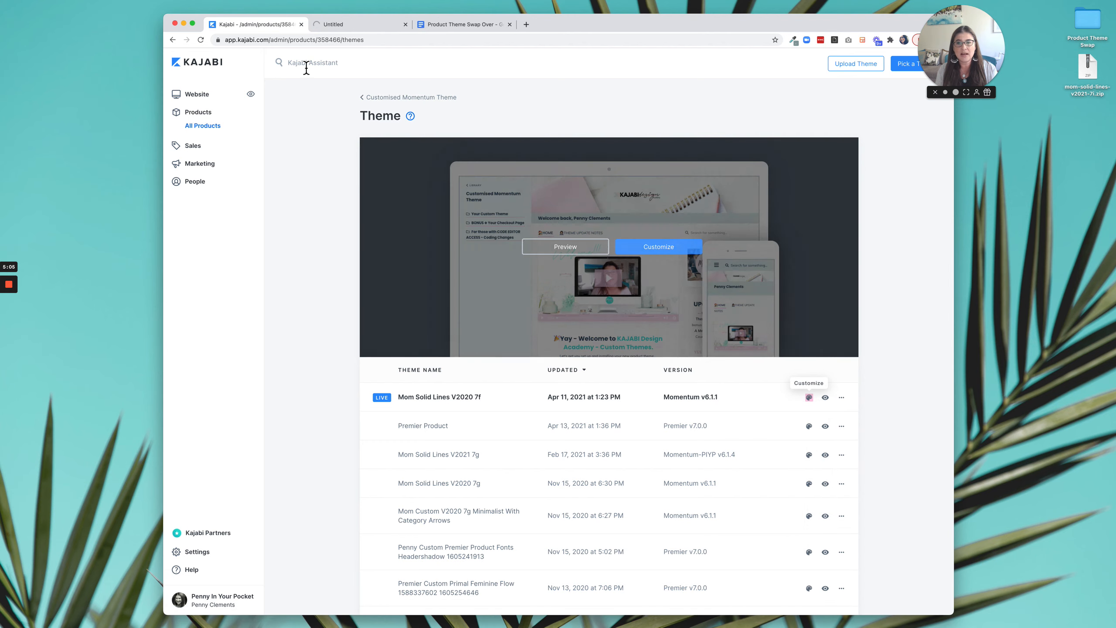
click(346, 28)
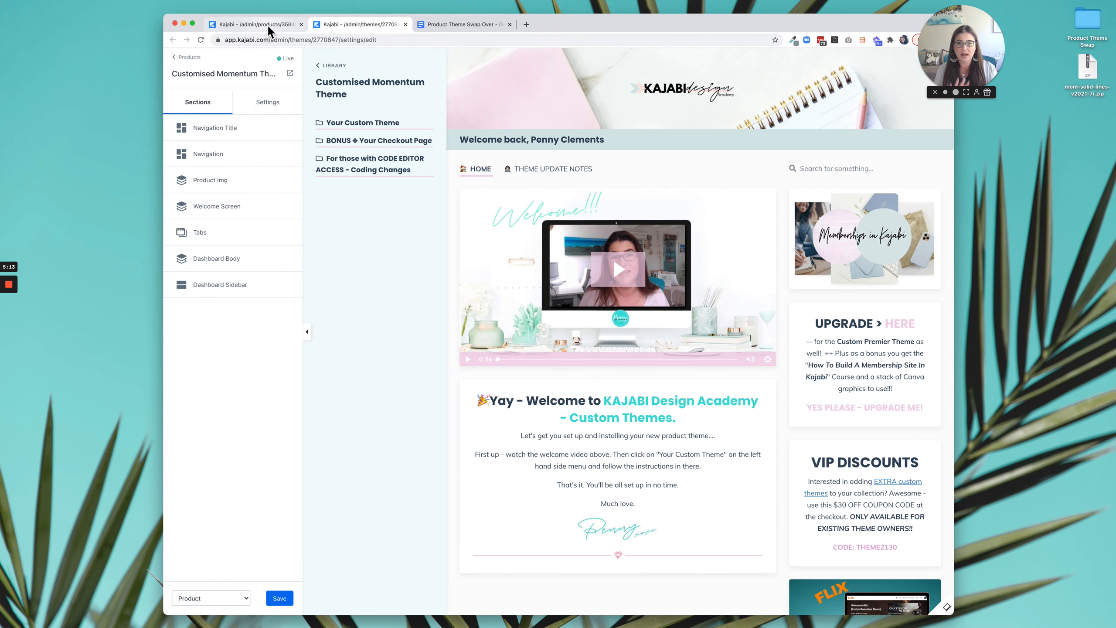
Open the Premier Product theme for customizing in another new browser tab.
click(267, 25)
mouse_move(439, 173)
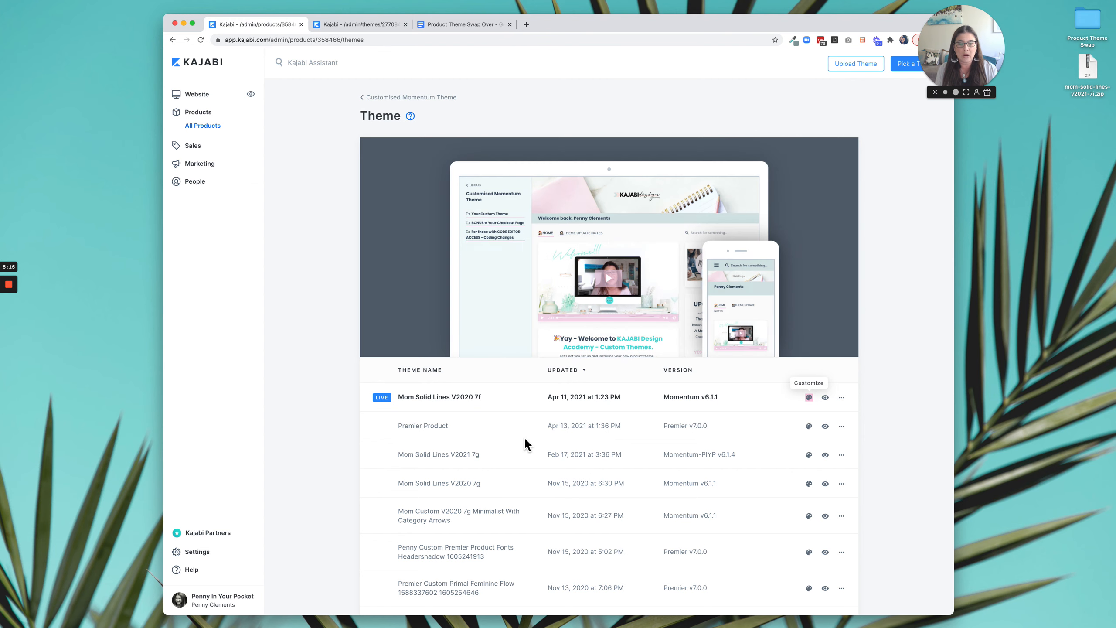
right_click(812, 426)
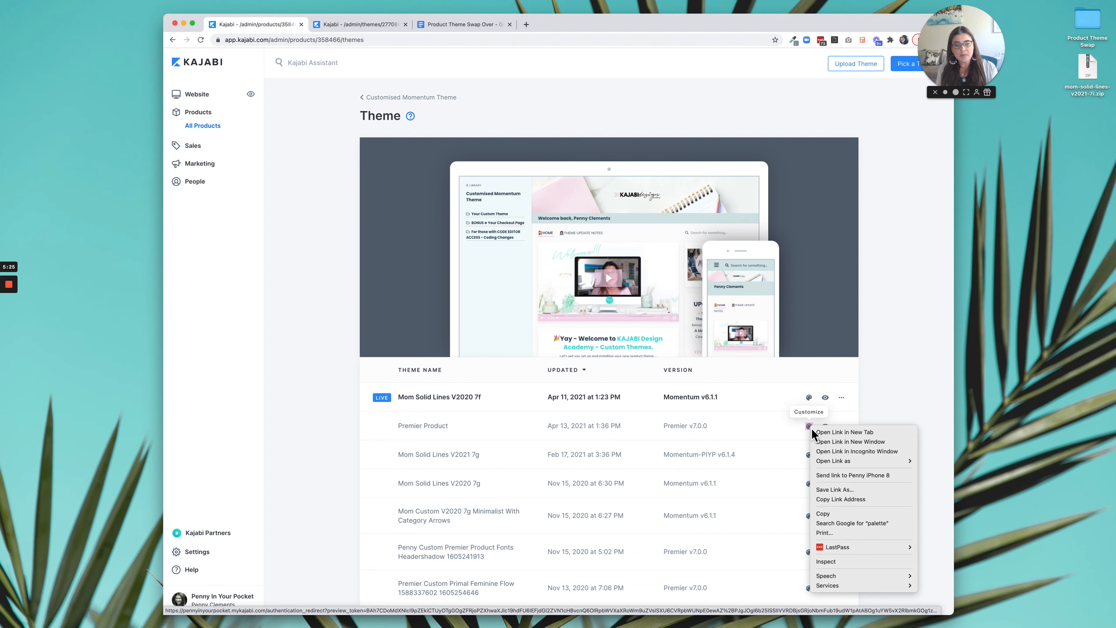
click(848, 432)
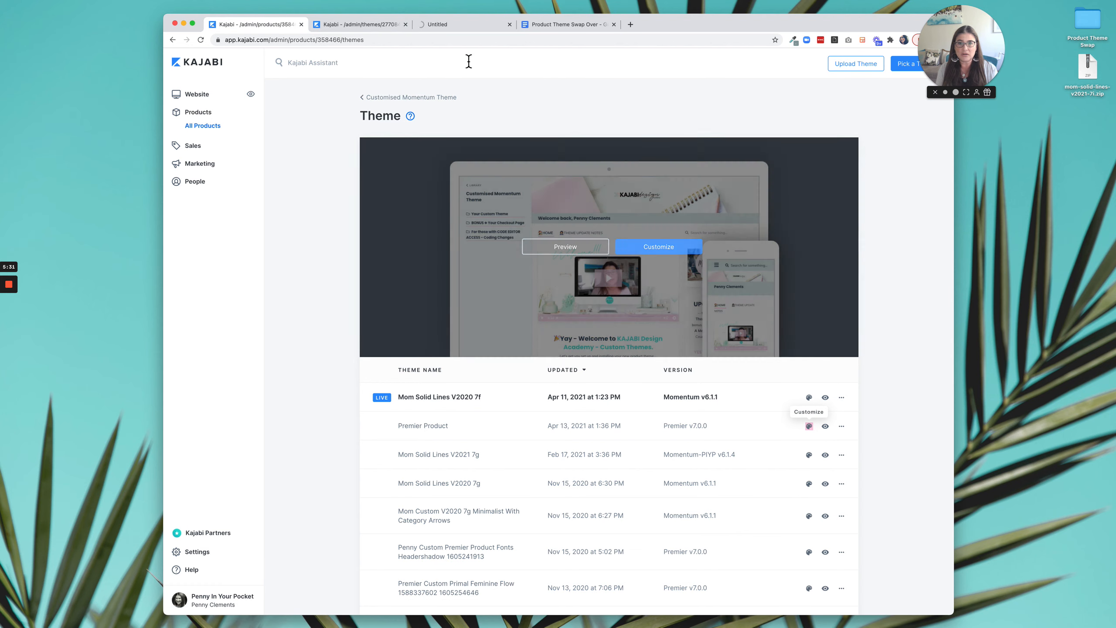
click(465, 27)
Separate the live theme's editor into its own narrower window and place the Premier theme's editor window beside it.
click(361, 24)
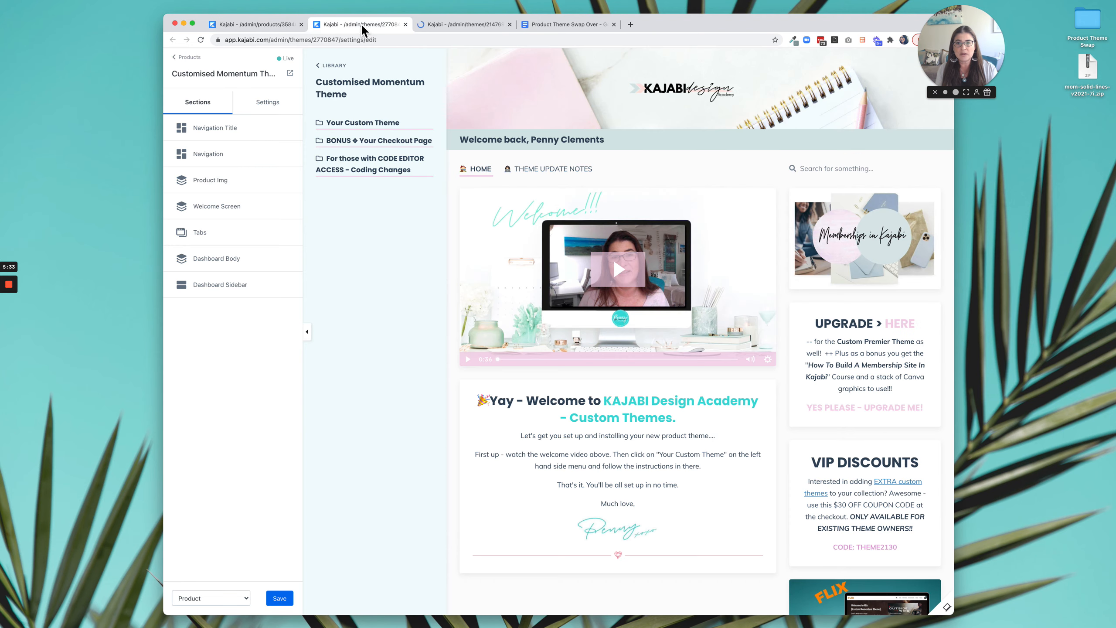
drag(366, 21, 273, 20)
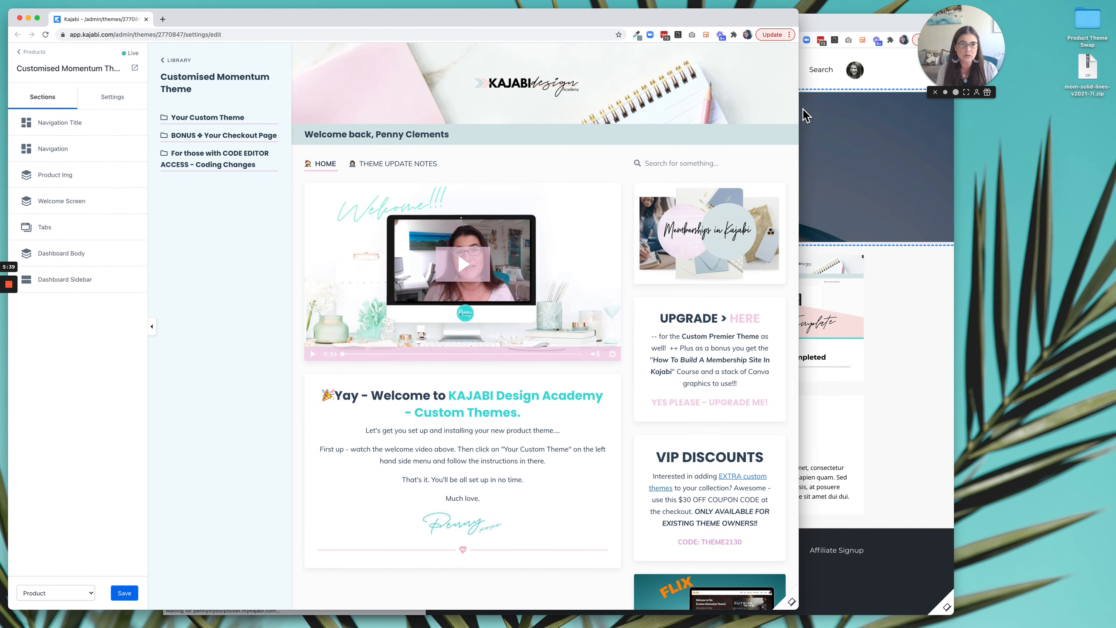
drag(798, 109, 625, 109)
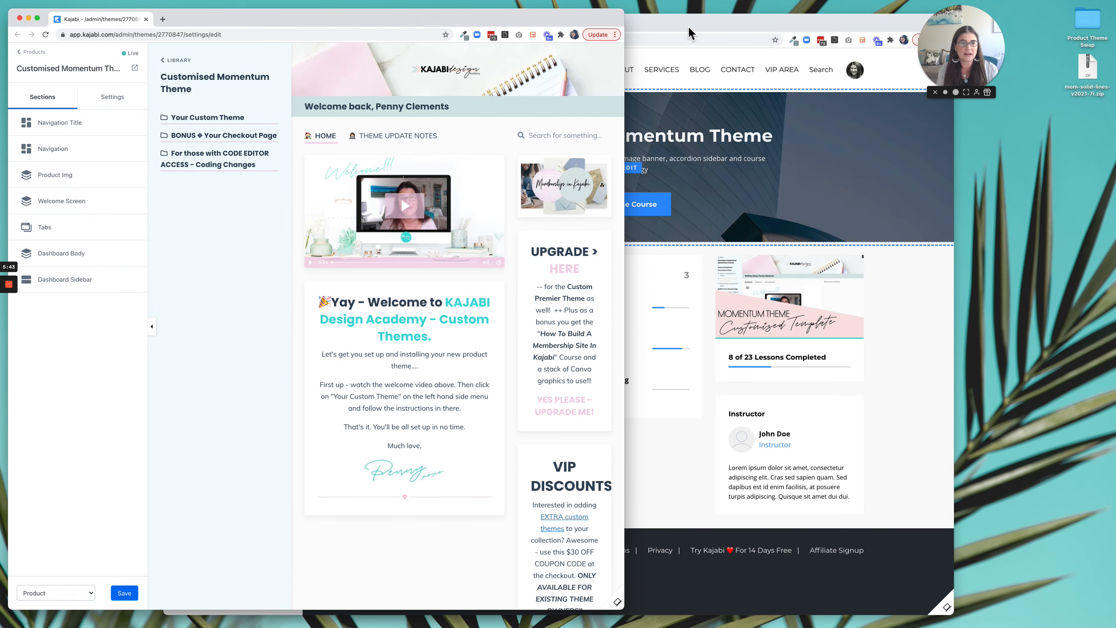
drag(688, 25, 787, 25)
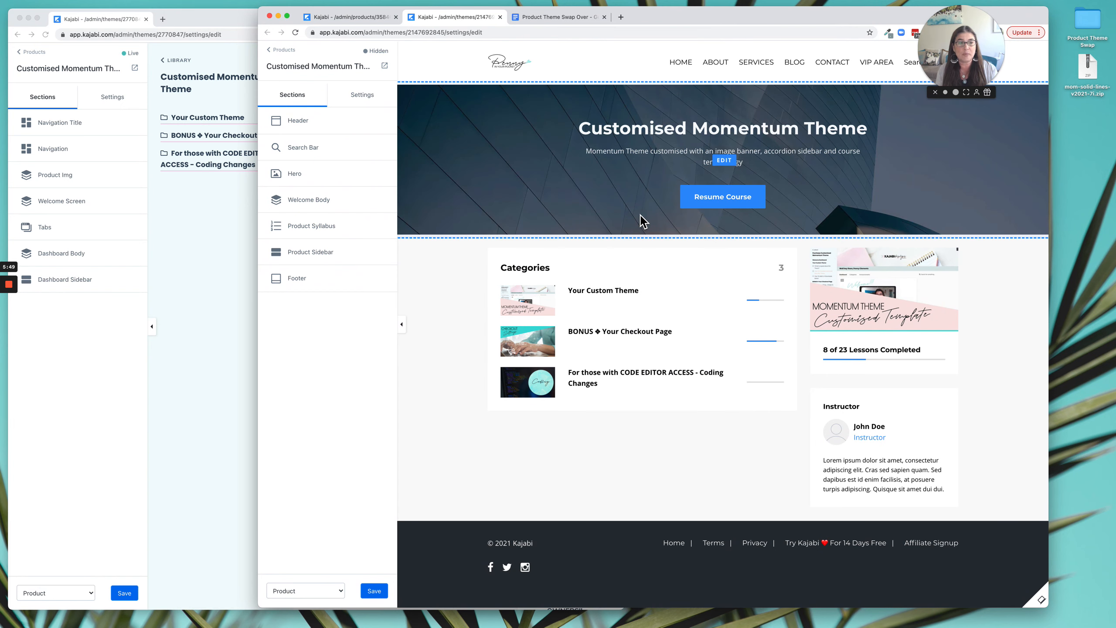
click(171, 267)
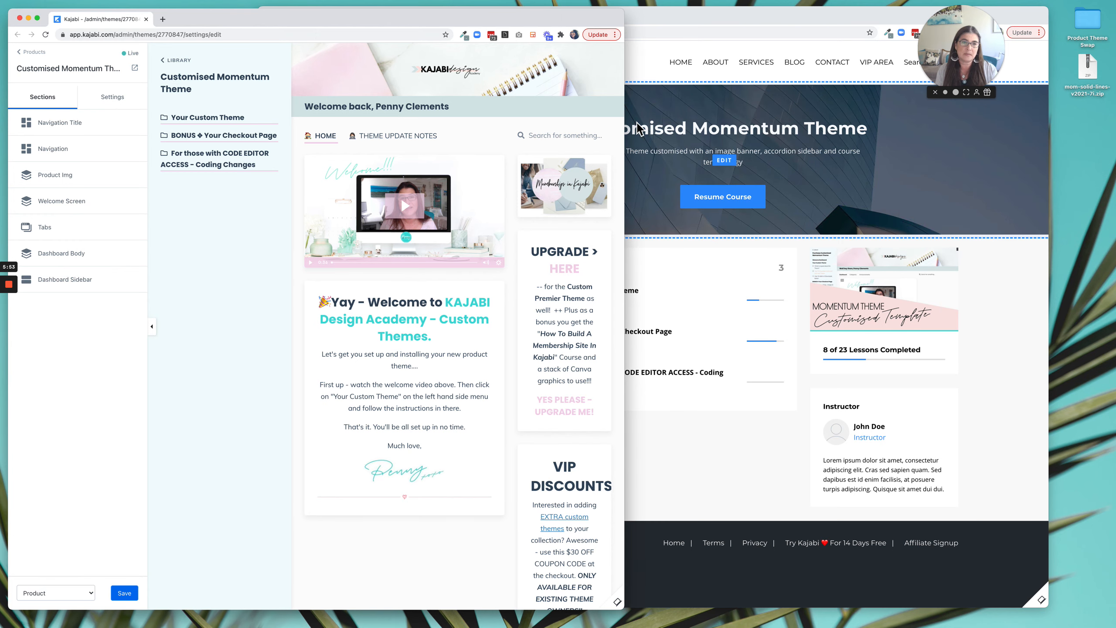
click(660, 94)
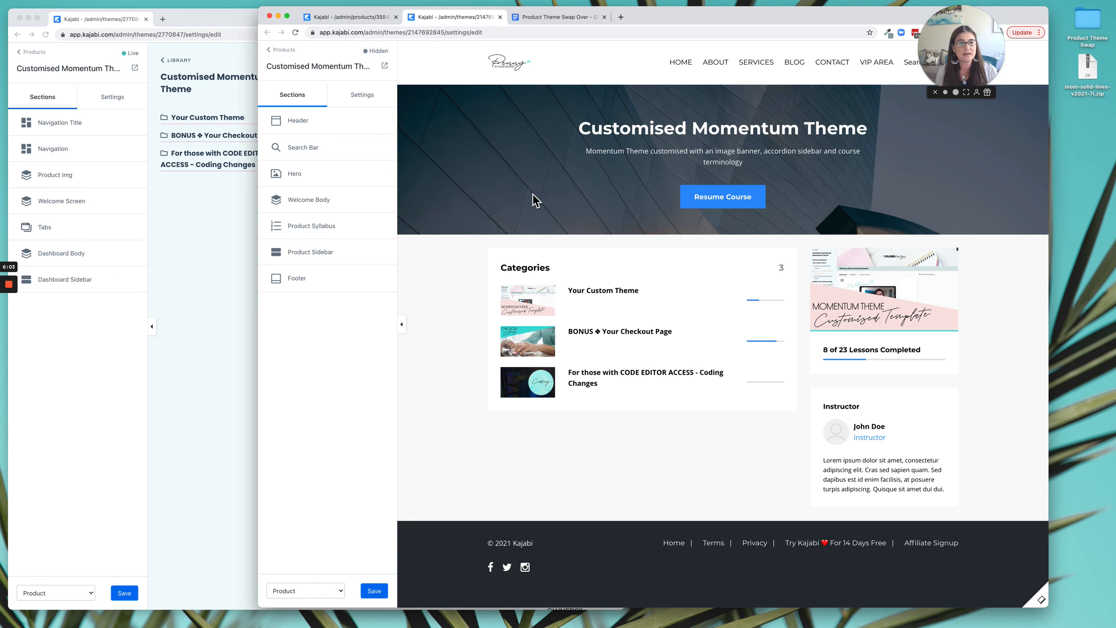
Open the Favicon settings in both the live theme's editor and the Premier theme's editor.
click(116, 106)
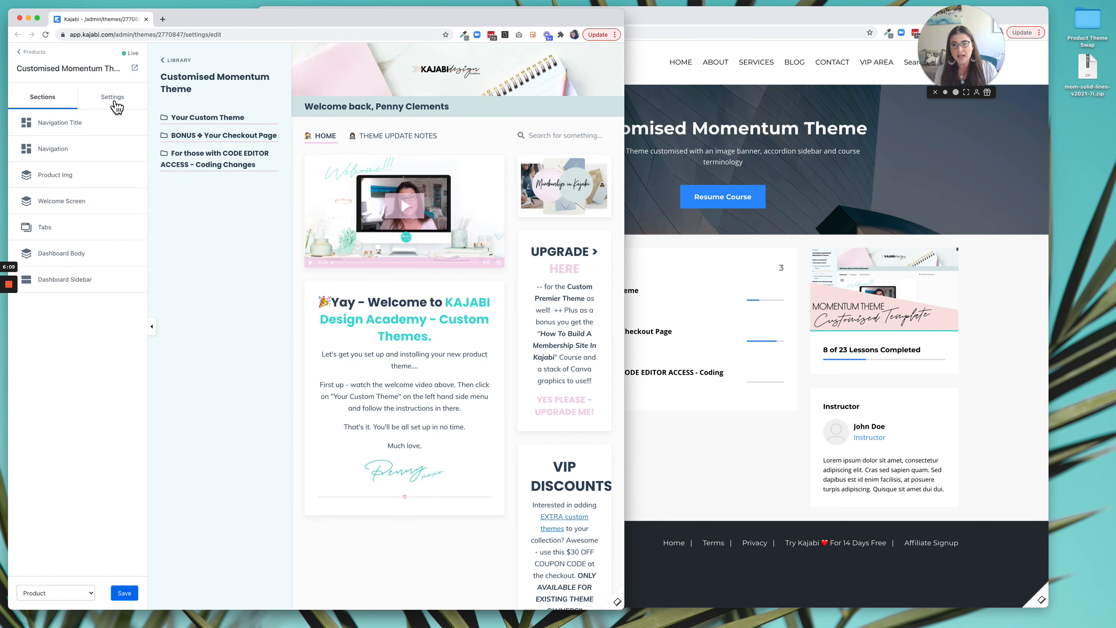
click(113, 98)
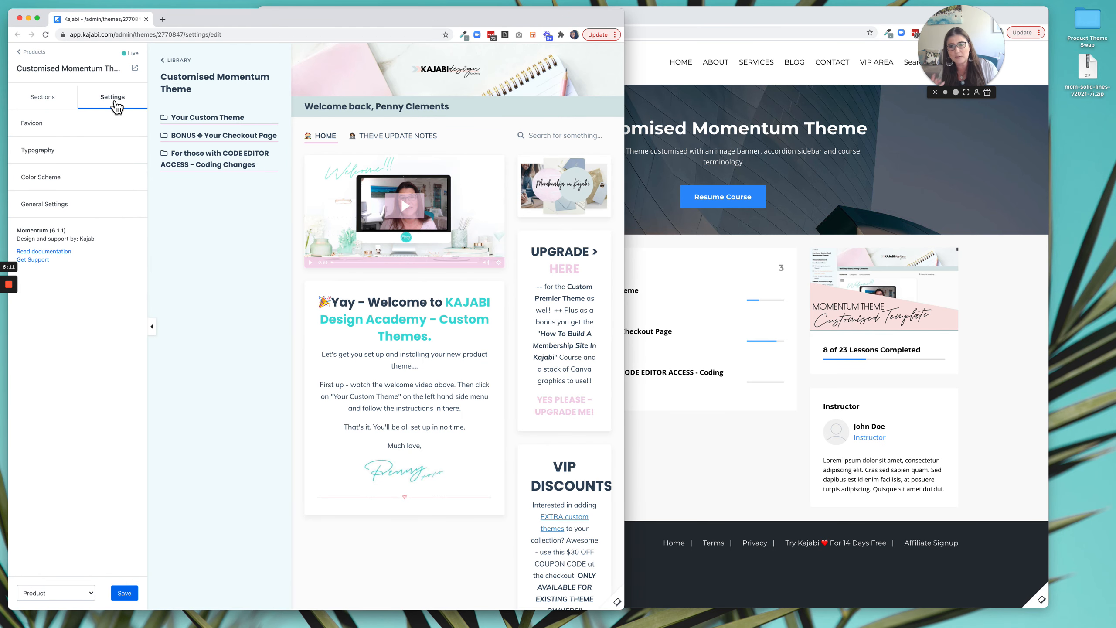
click(668, 96)
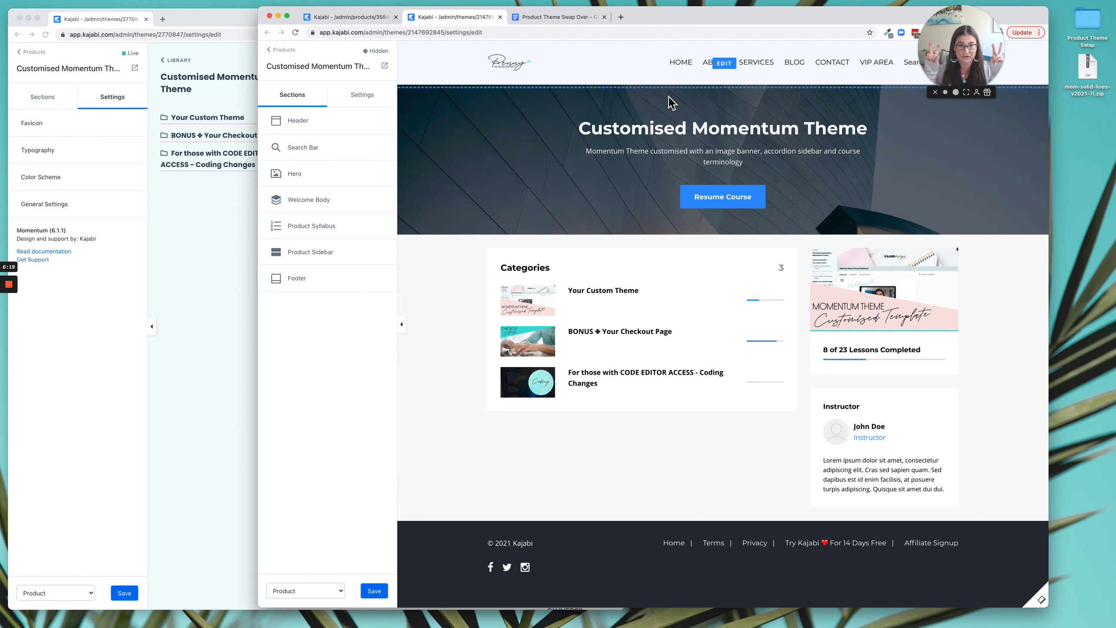
click(119, 99)
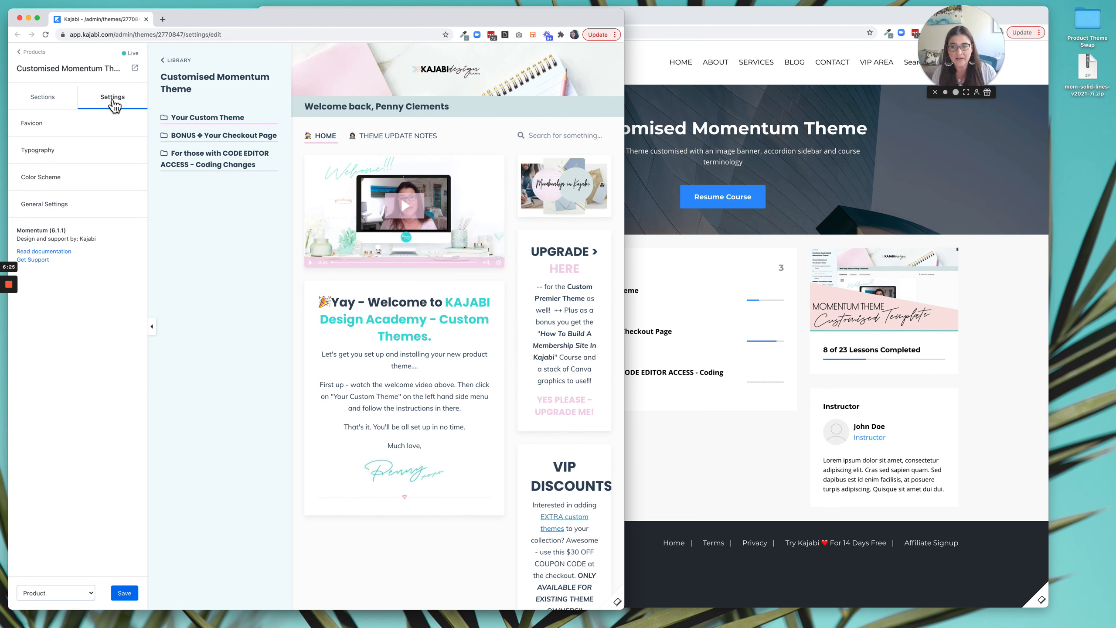
click(43, 136)
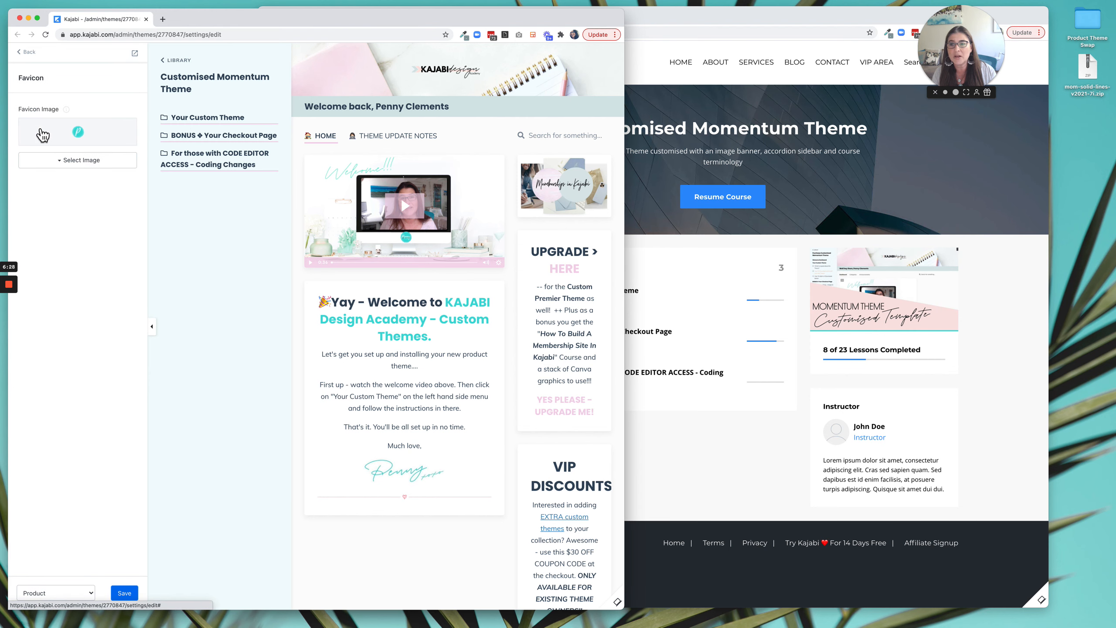
click(725, 244)
click(361, 100)
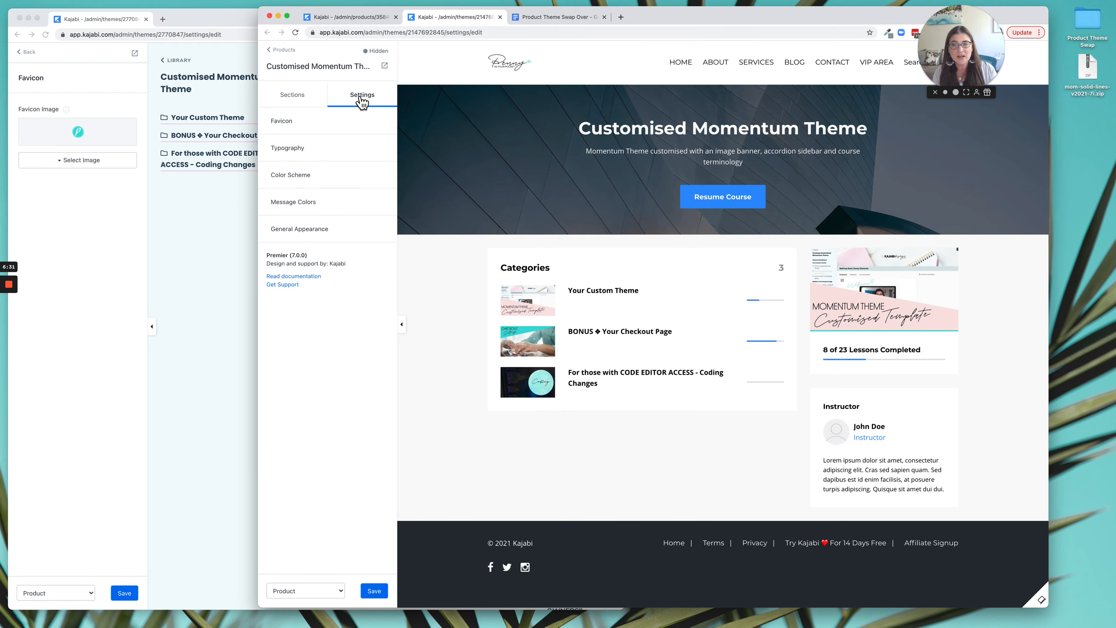
click(288, 125)
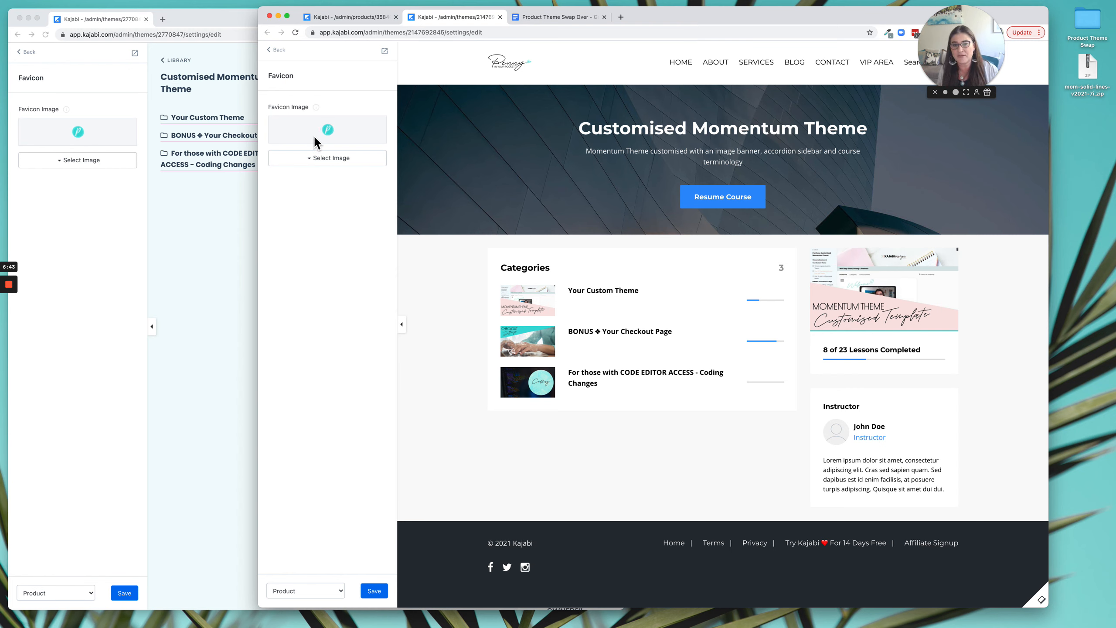
Save the live theme's favicon image to the Product Theme Swap folder as PennyInYourPocketFavicon.png, removing the random characters before the name.
right_click(82, 136)
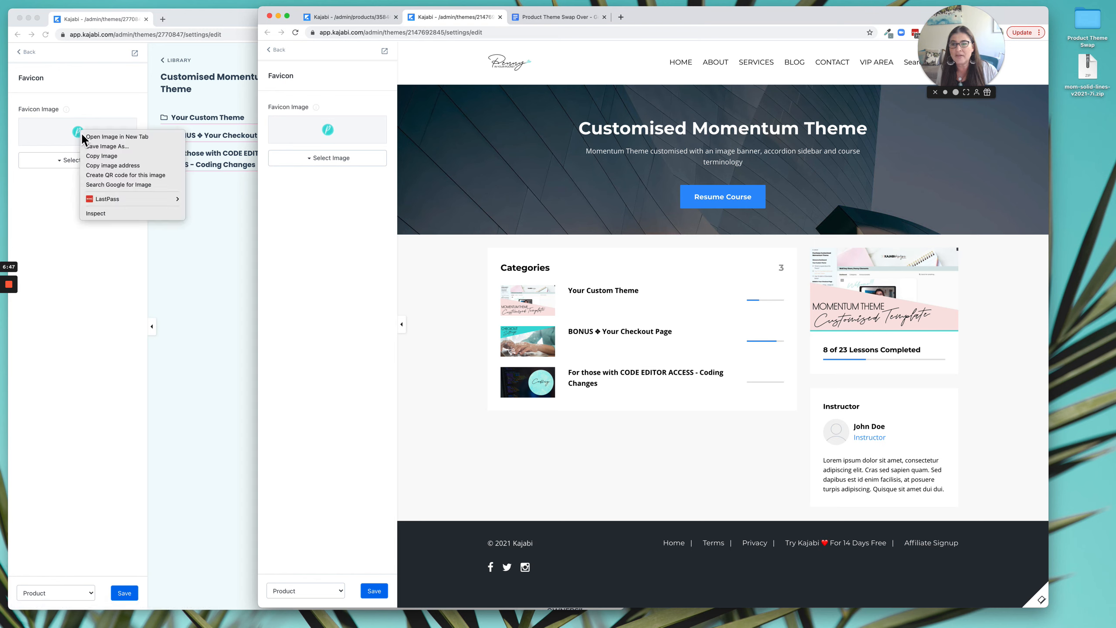
click(107, 146)
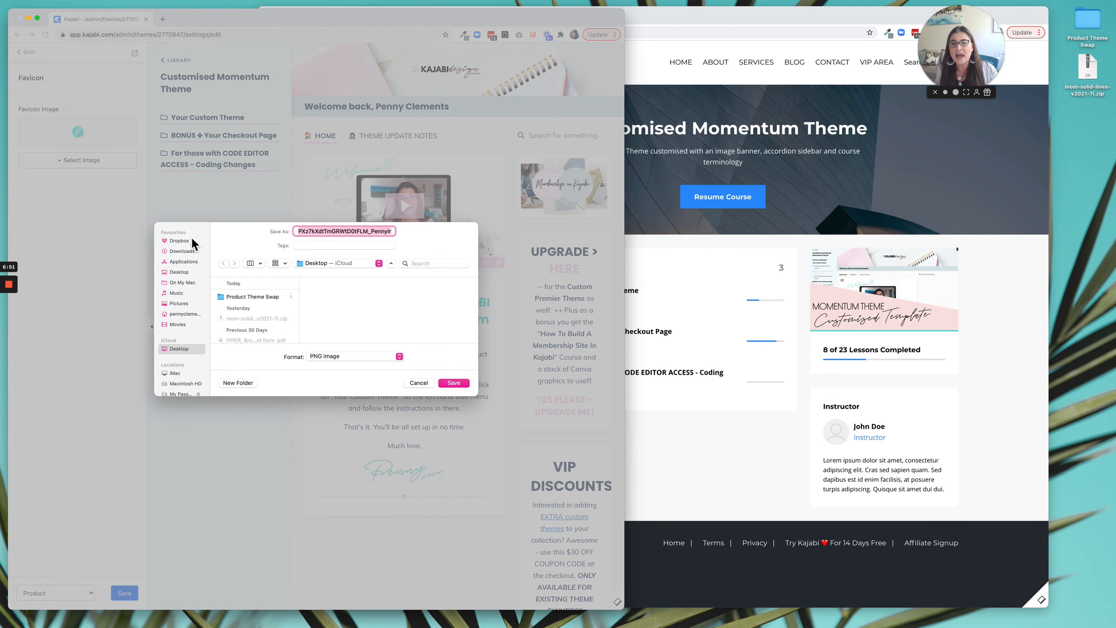
click(251, 298)
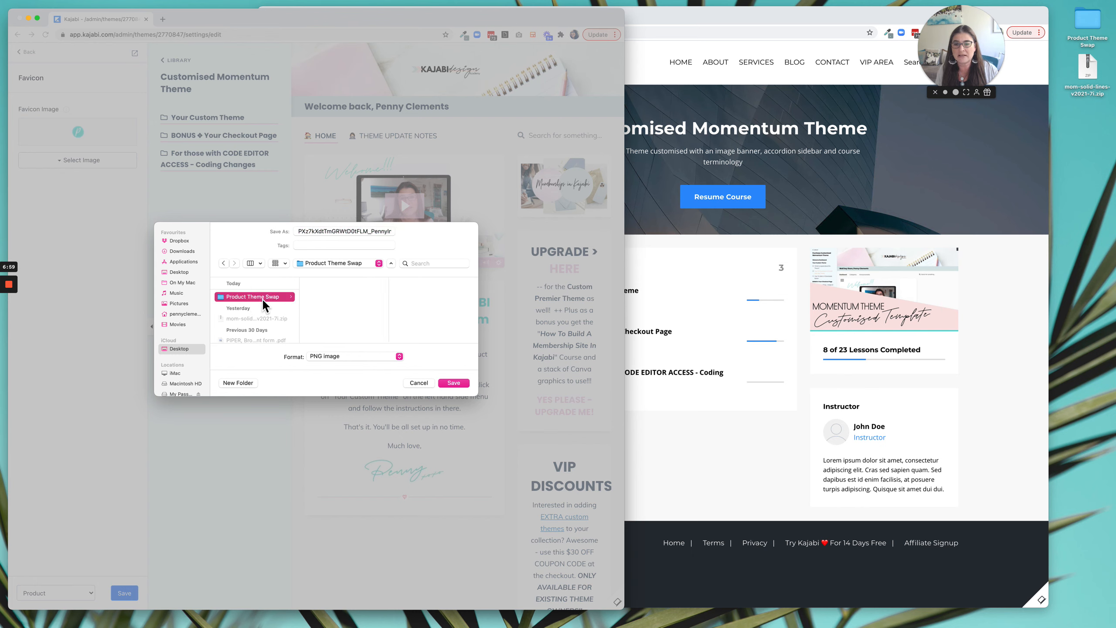
click(374, 237)
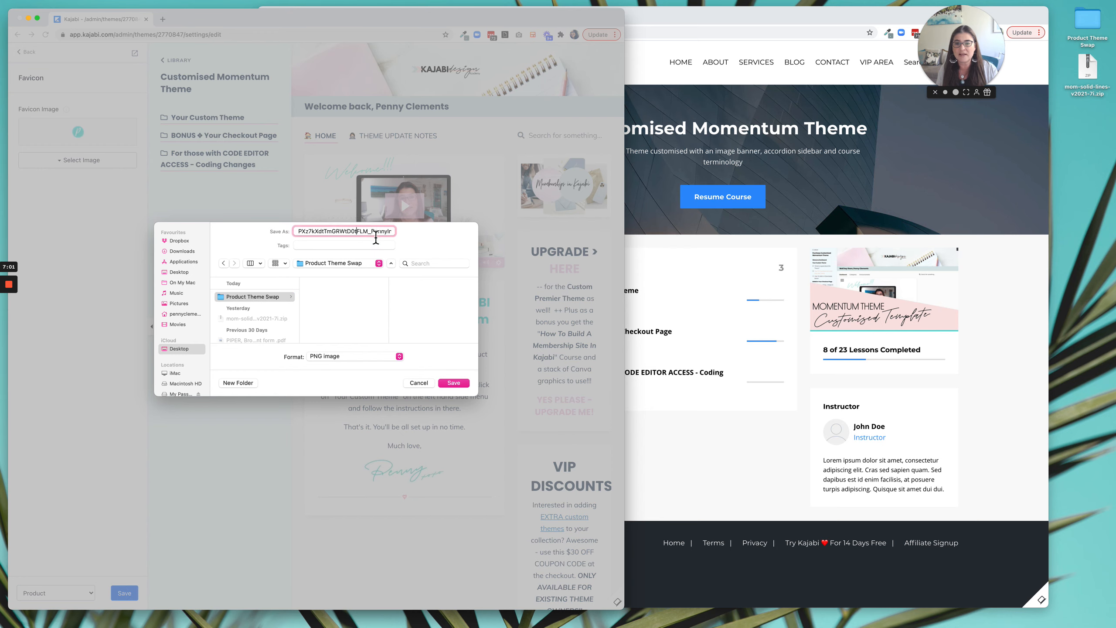
drag(372, 236, 299, 237)
key(BackSpace)
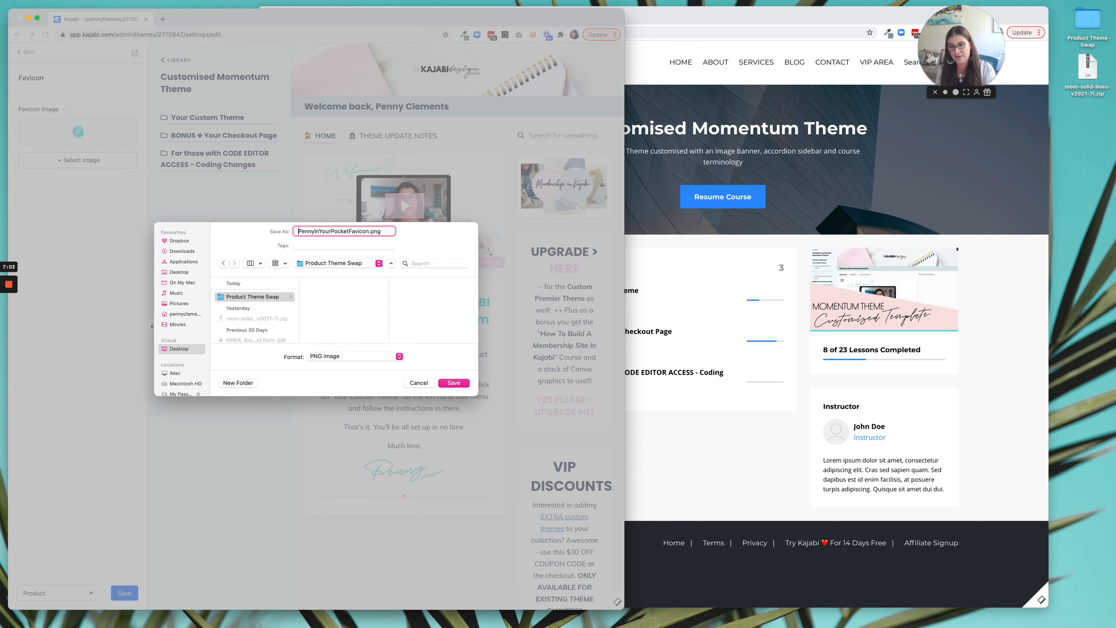
click(453, 382)
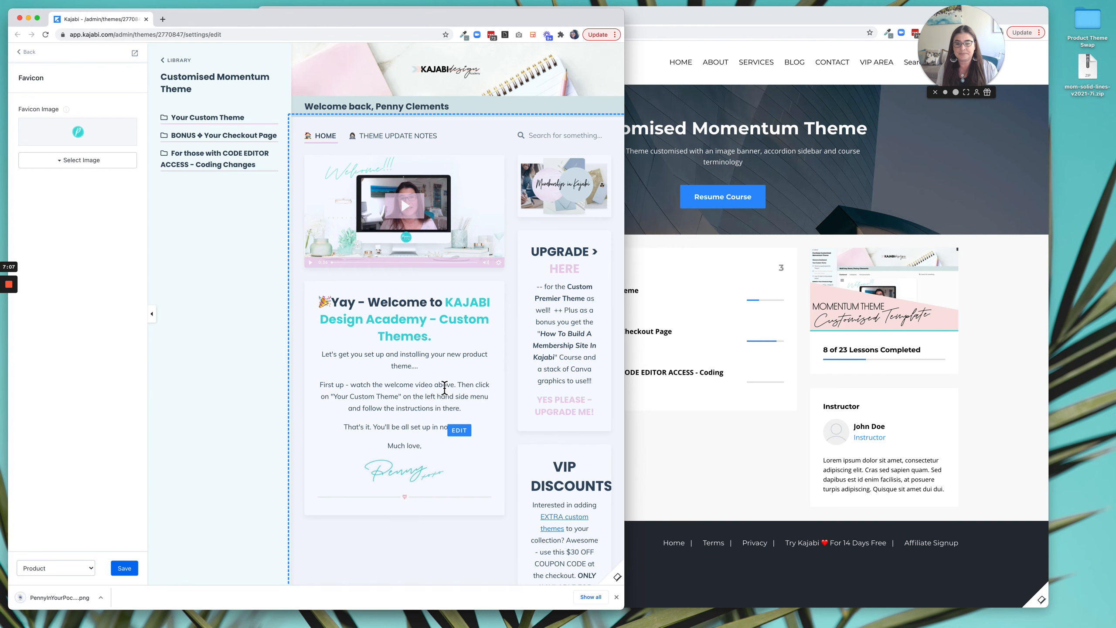
Upload the favicon file from the desktop's Product Theme Swap folder as the Premier theme's favicon image and save the theme.
click(1080, 108)
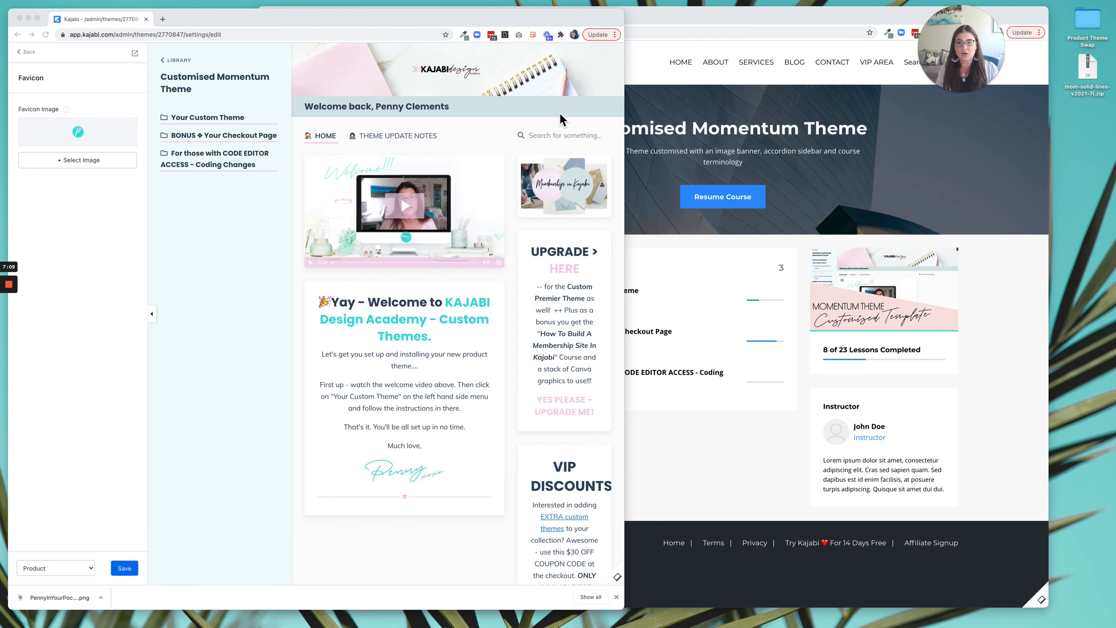
click(638, 192)
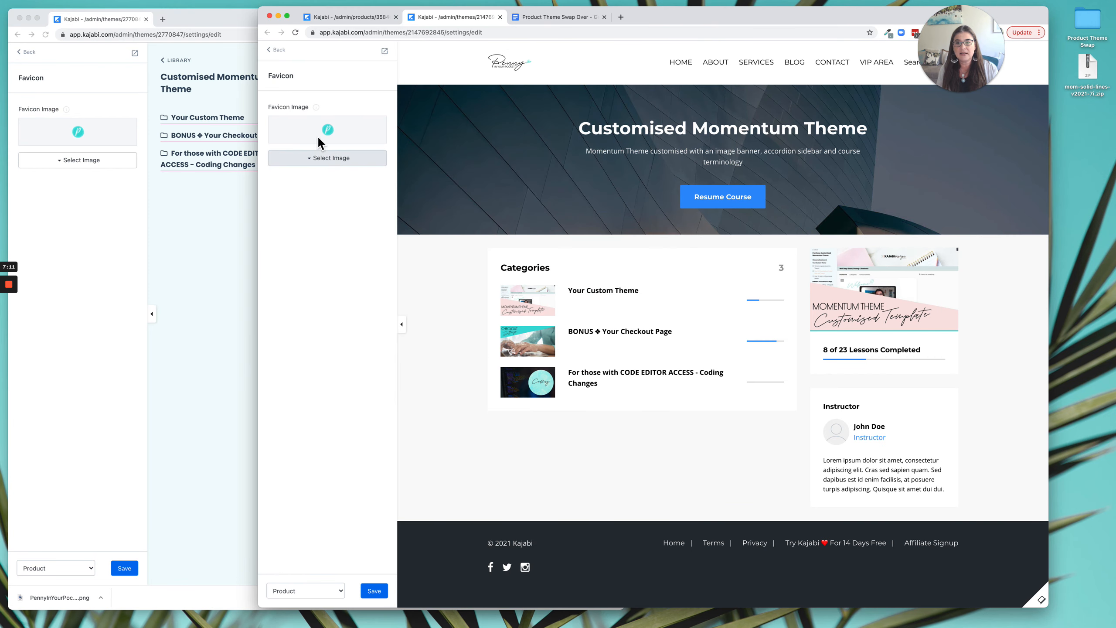
click(334, 159)
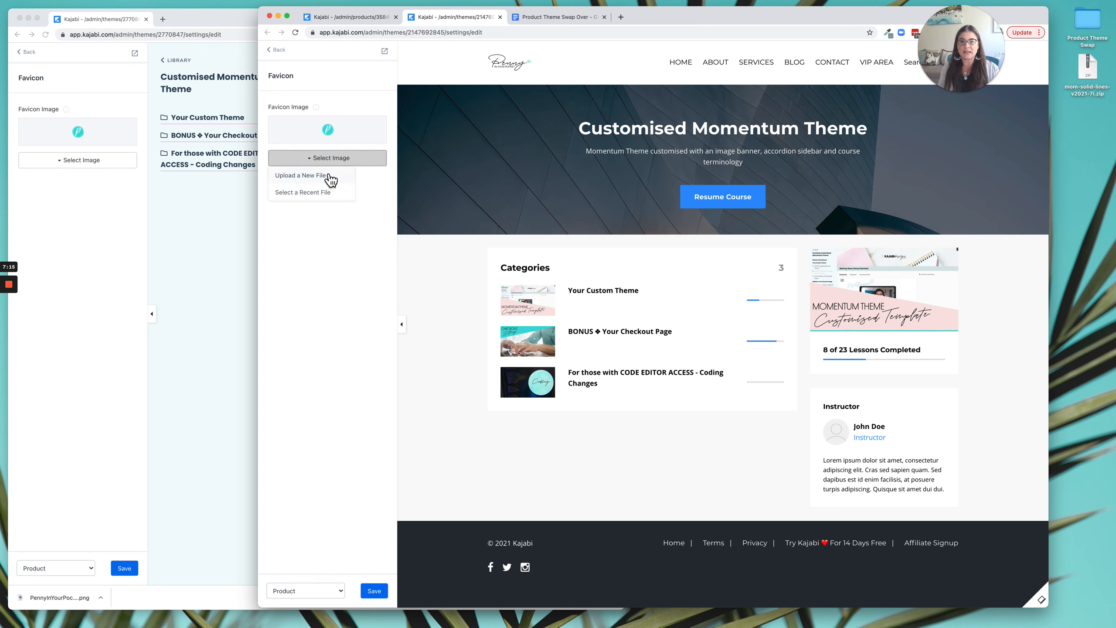
click(308, 183)
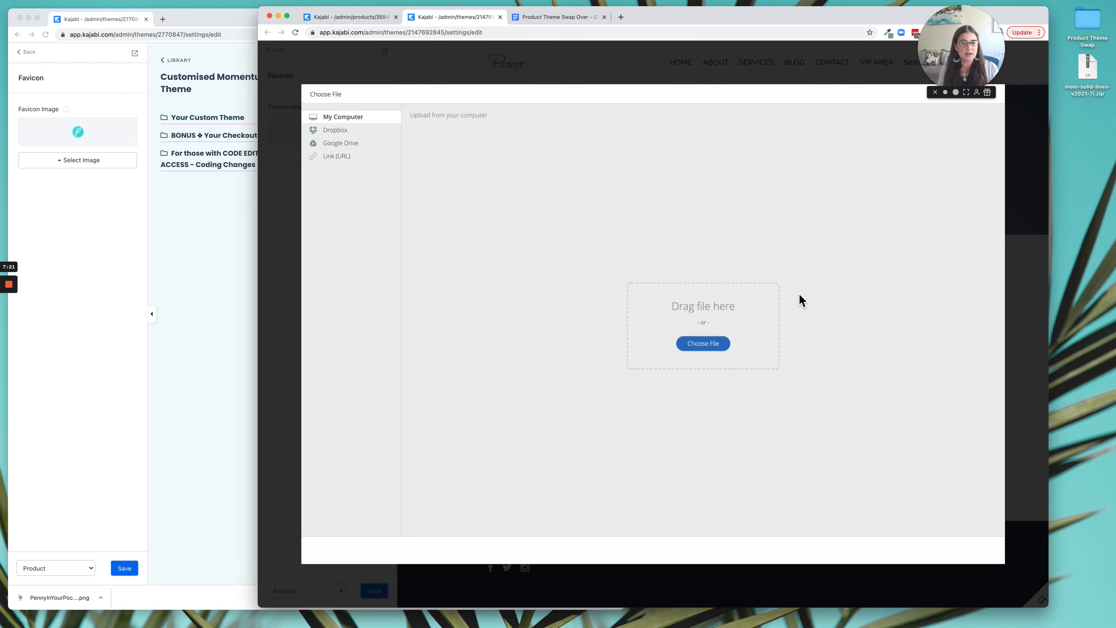
double_click(1089, 22)
drag(553, 120, 725, 336)
click(893, 477)
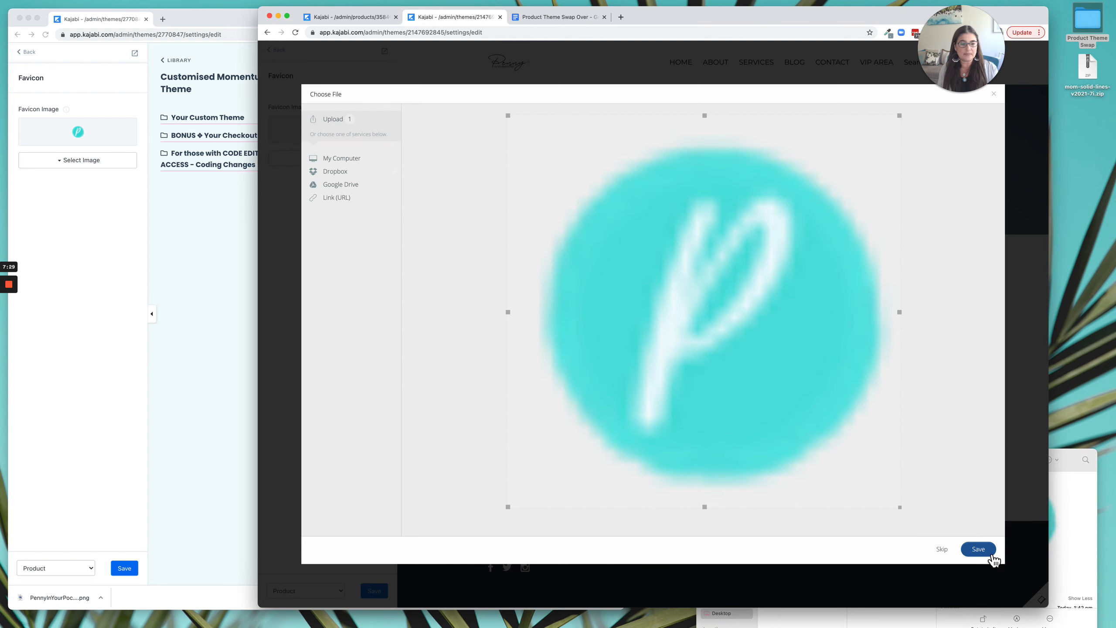
click(979, 550)
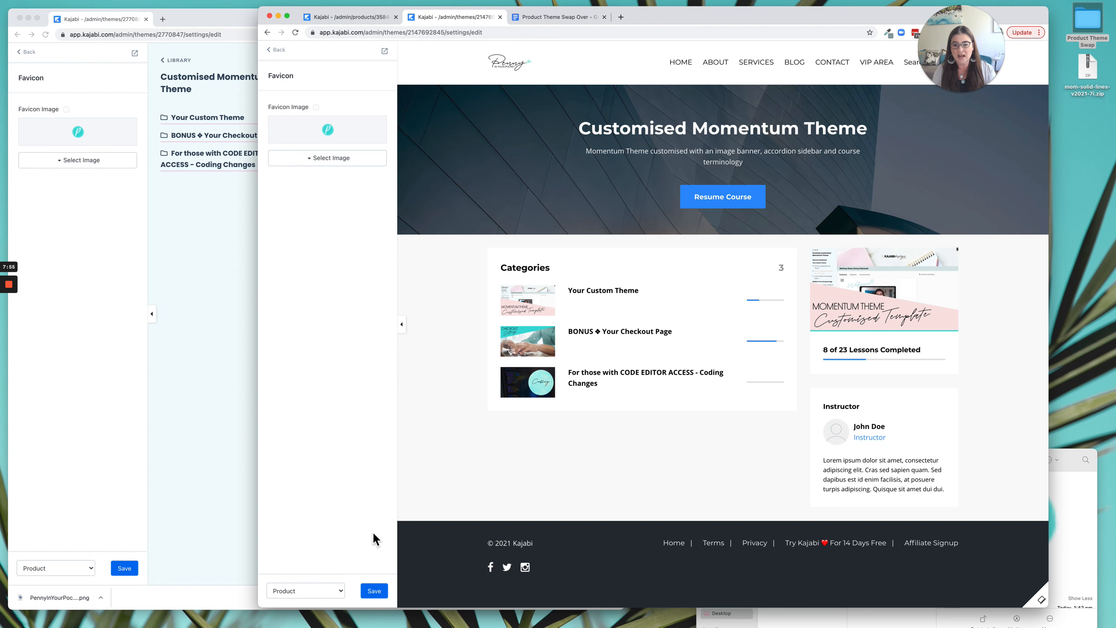
click(374, 590)
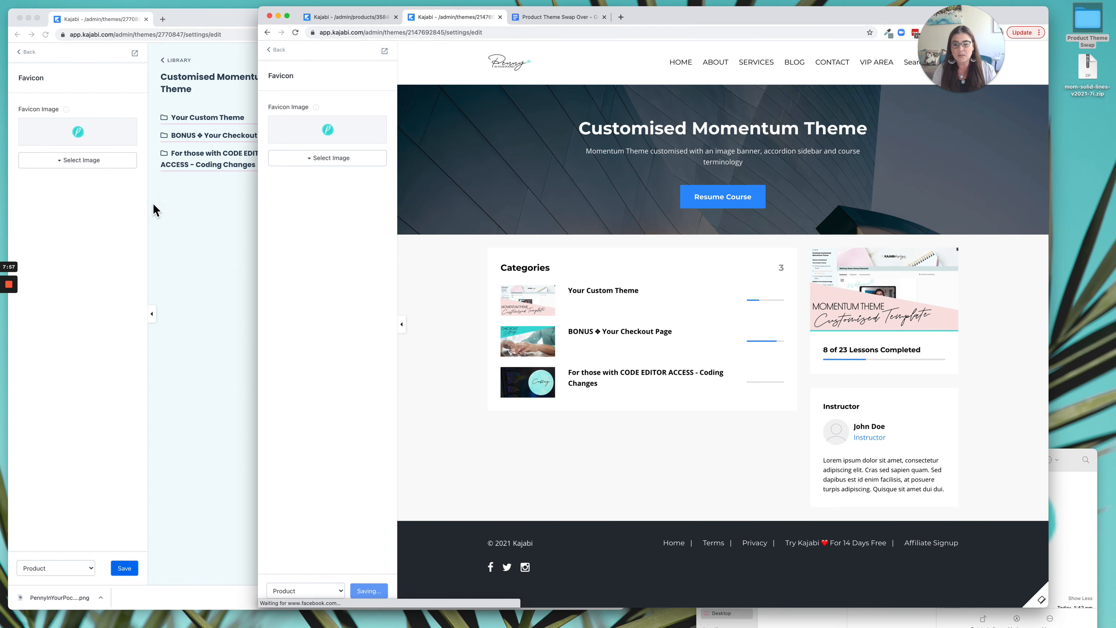
Open the Typography settings in both the live theme's editor and the Premier theme's editor.
click(26, 77)
click(26, 52)
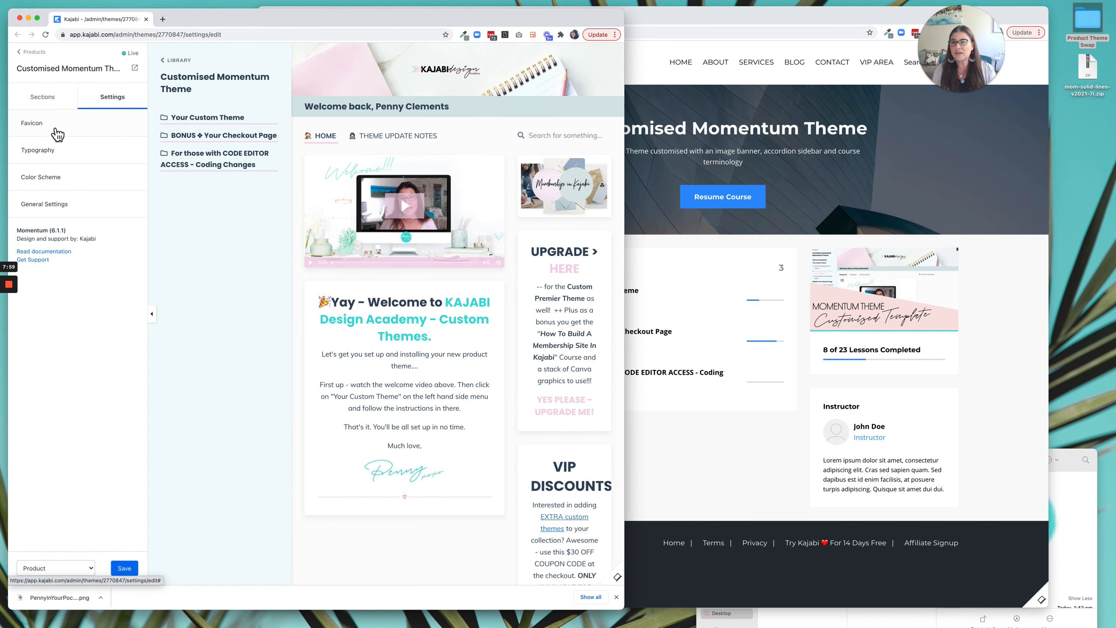
click(55, 150)
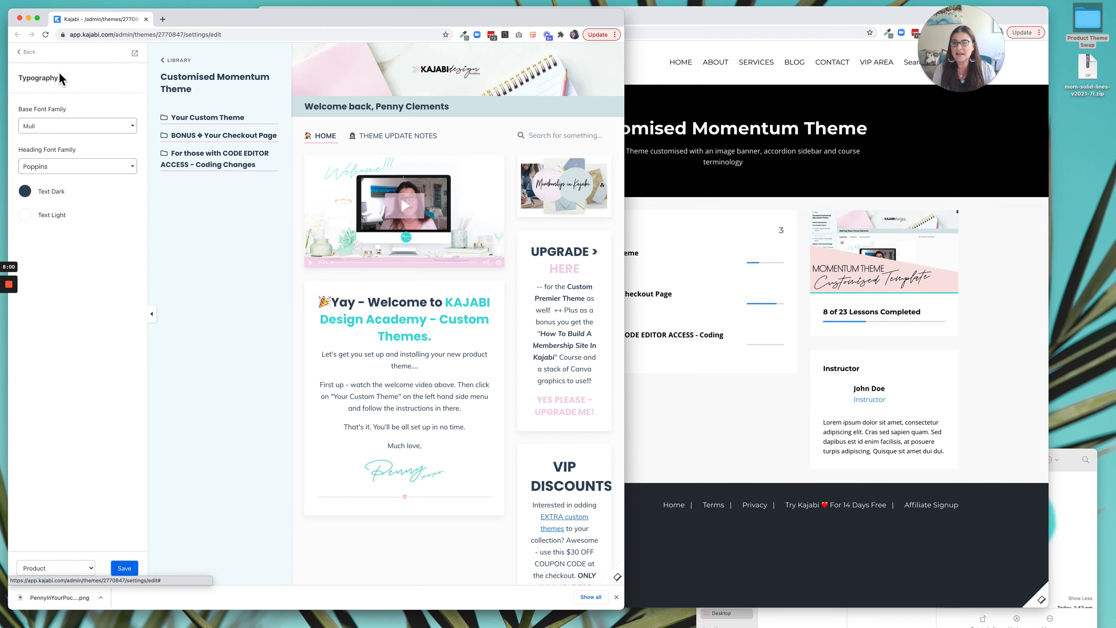
click(648, 186)
click(286, 59)
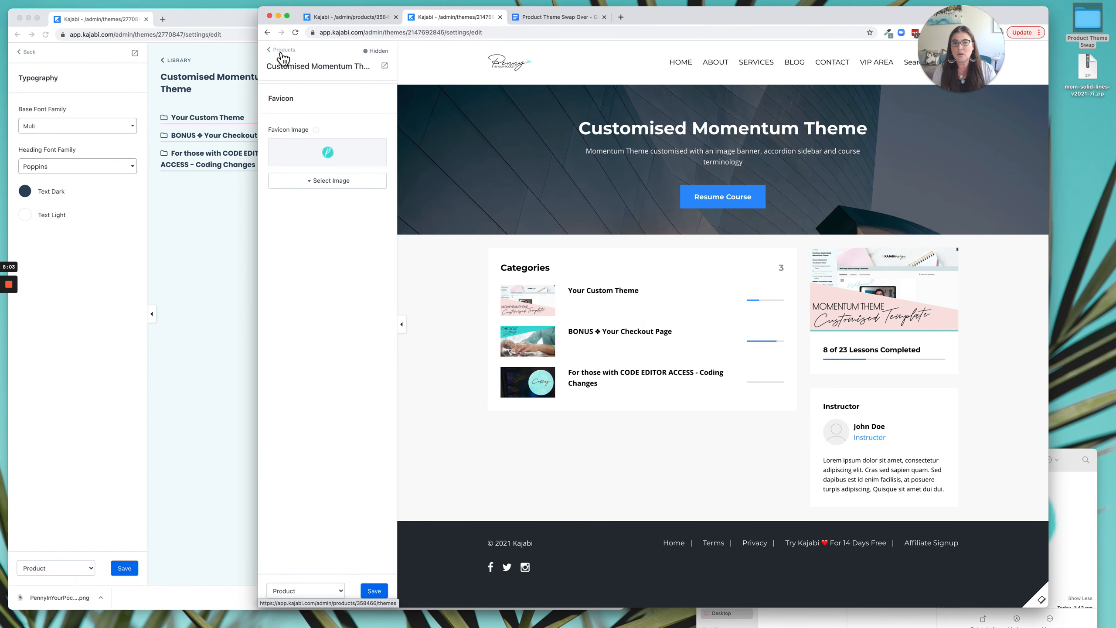
click(305, 166)
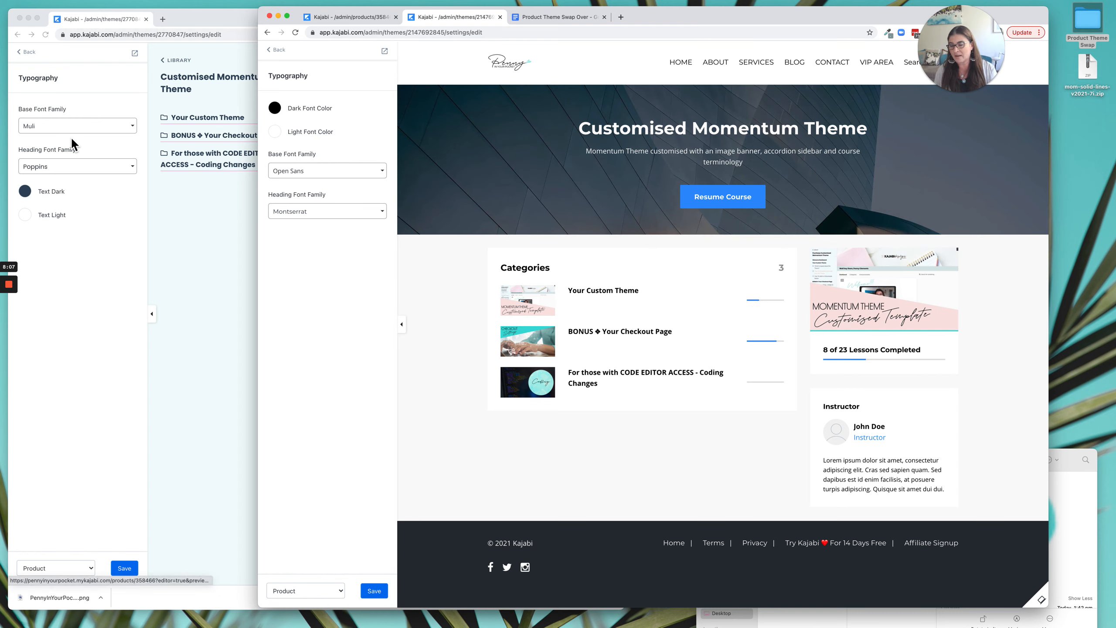
Set the Premier theme's base font family to Muli and its heading font family to Poppins.
click(316, 175)
text(MUI)
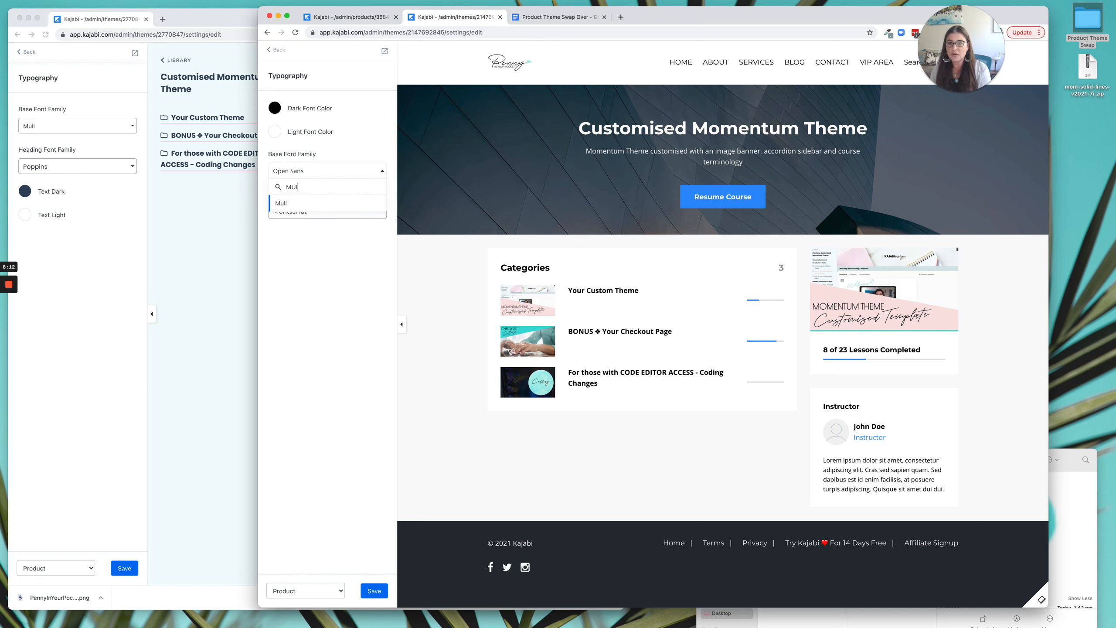
click(299, 206)
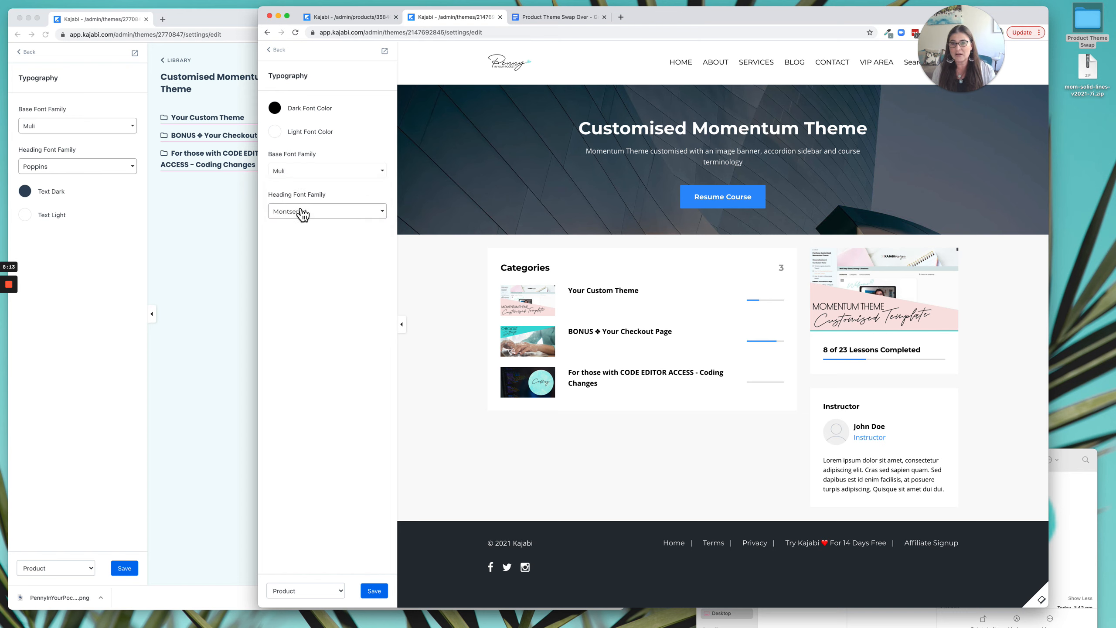
click(314, 214)
text(popp)
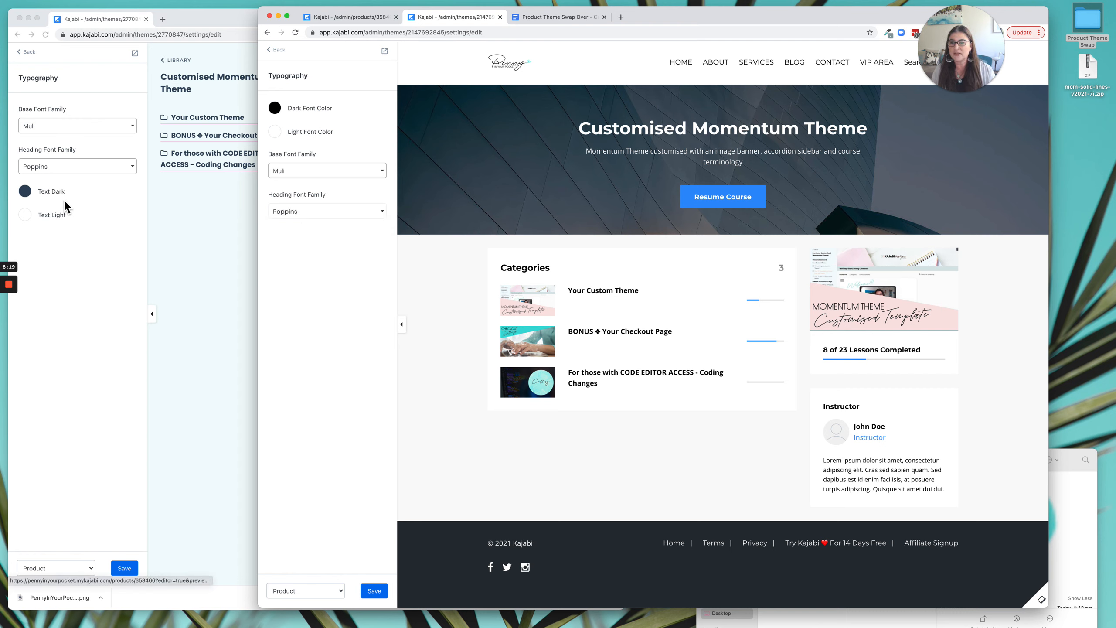
Set the Premier theme's dark font color to the live theme's dark navy text color and save the theme.
click(25, 192)
click(25, 192)
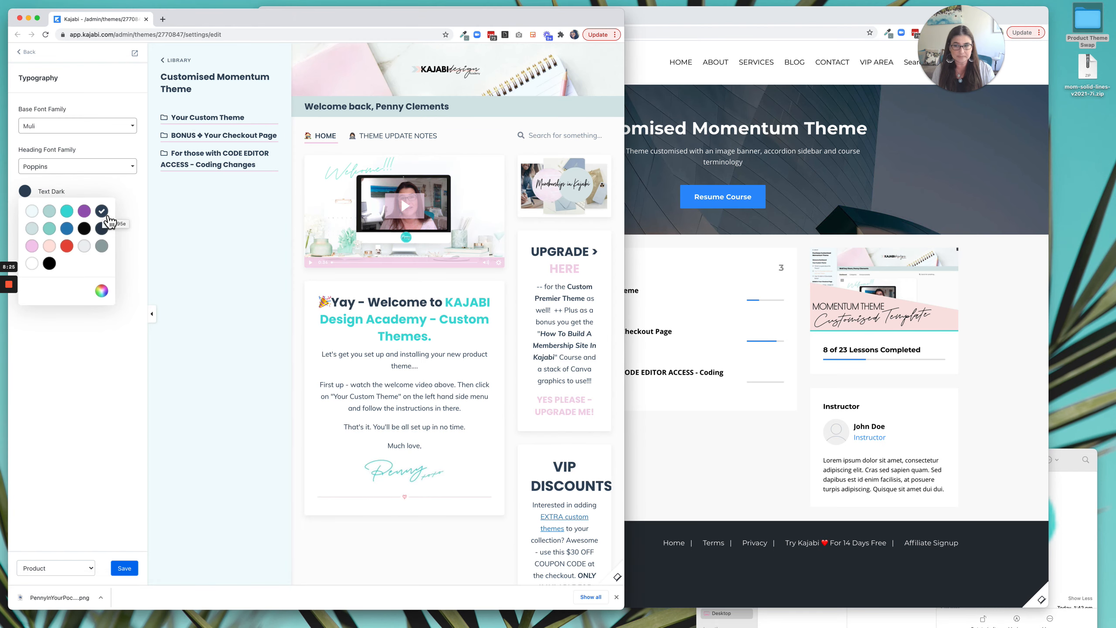
click(642, 194)
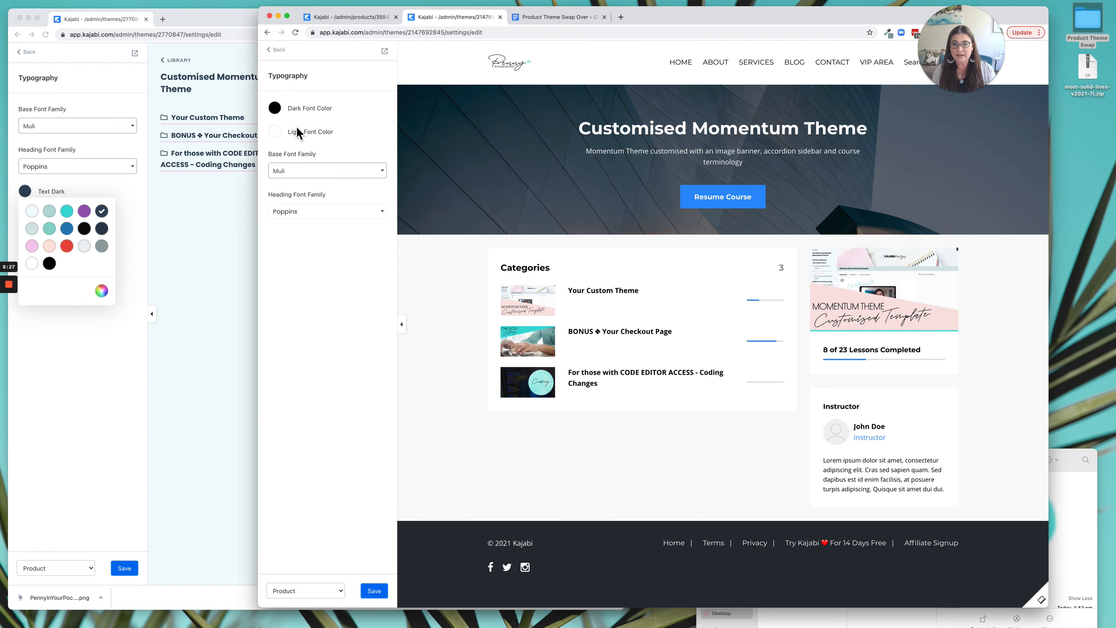
click(279, 112)
click(353, 129)
click(379, 106)
click(388, 594)
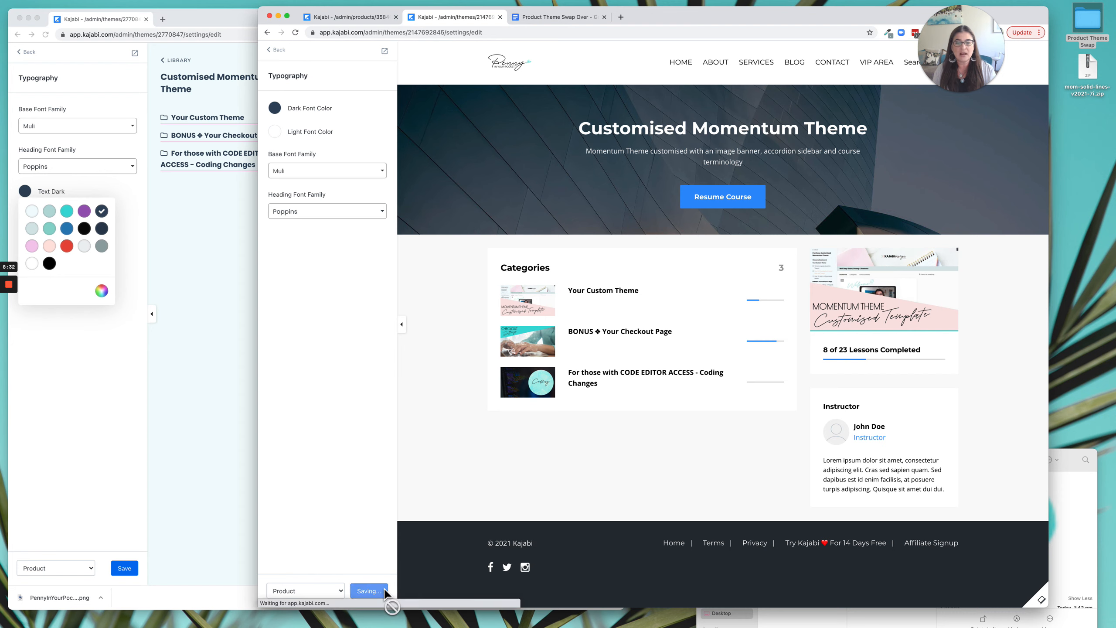
Open the Color Scheme settings in both the live theme's editor and the Premier theme's editor.
click(140, 240)
click(35, 58)
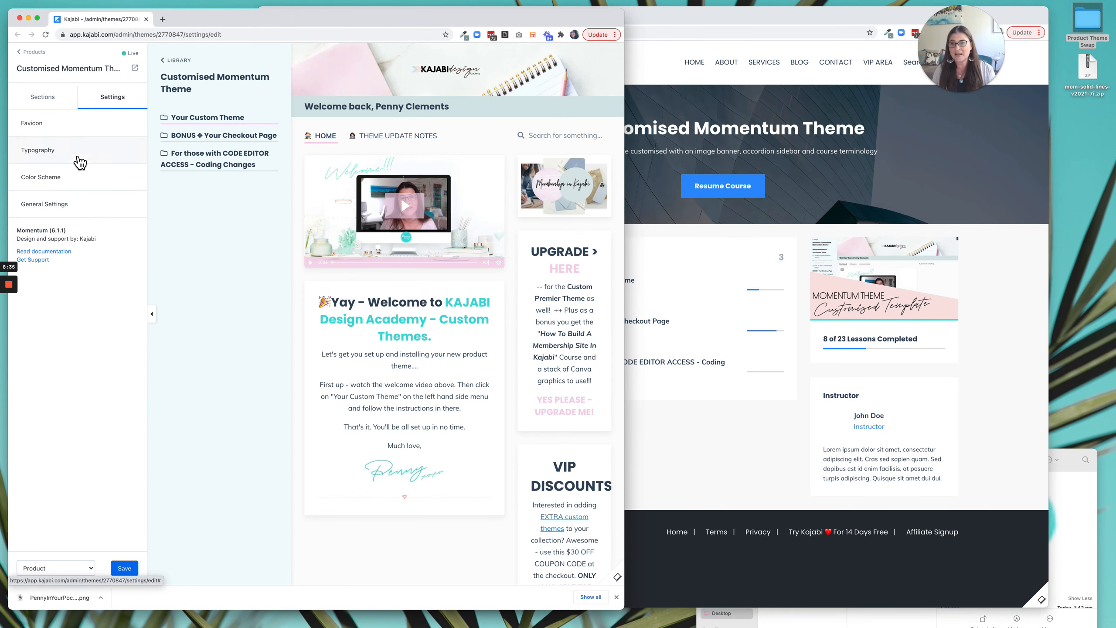
click(60, 182)
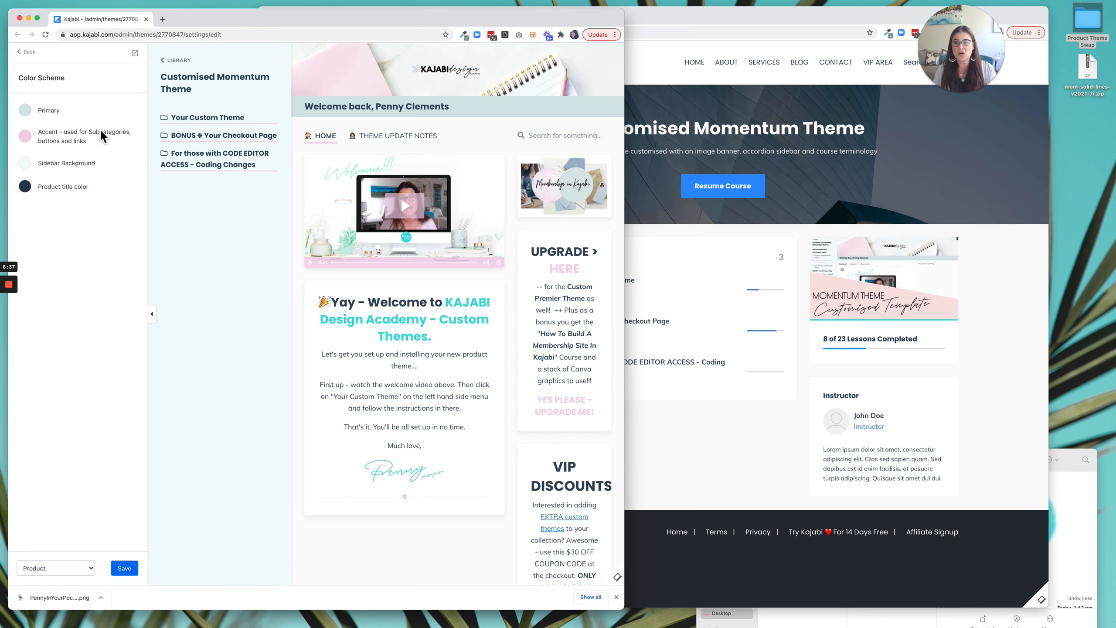
click(668, 443)
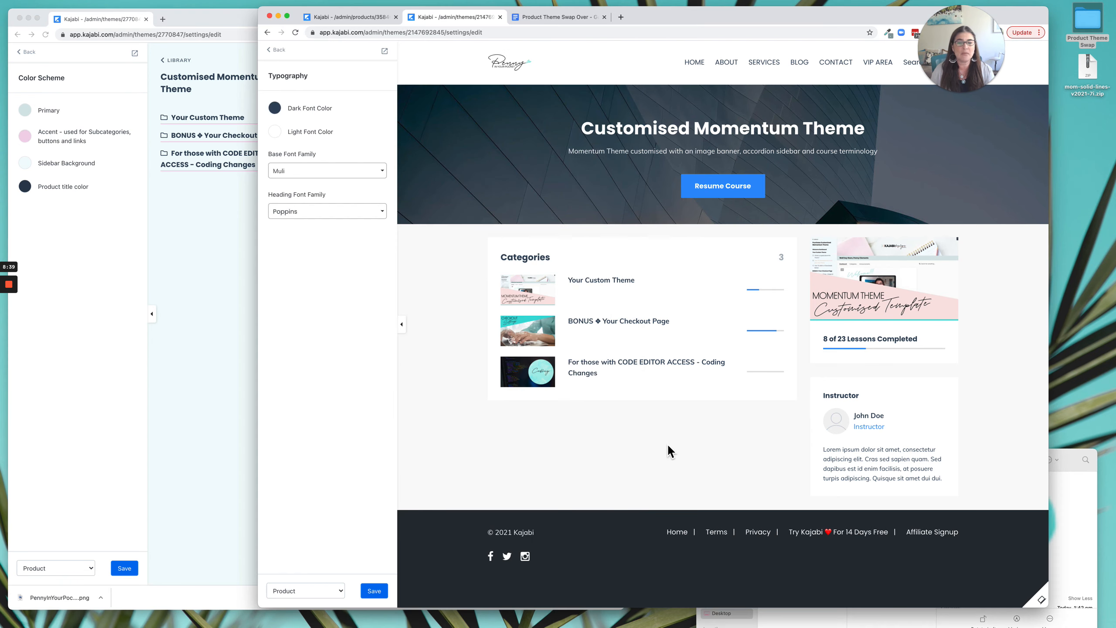
click(278, 50)
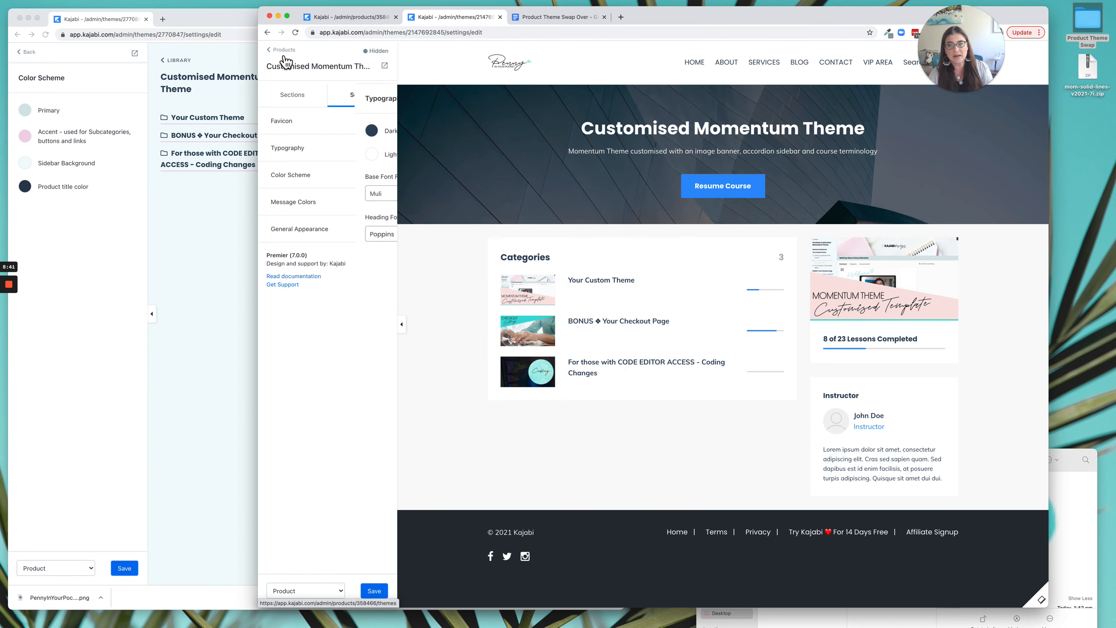
click(295, 178)
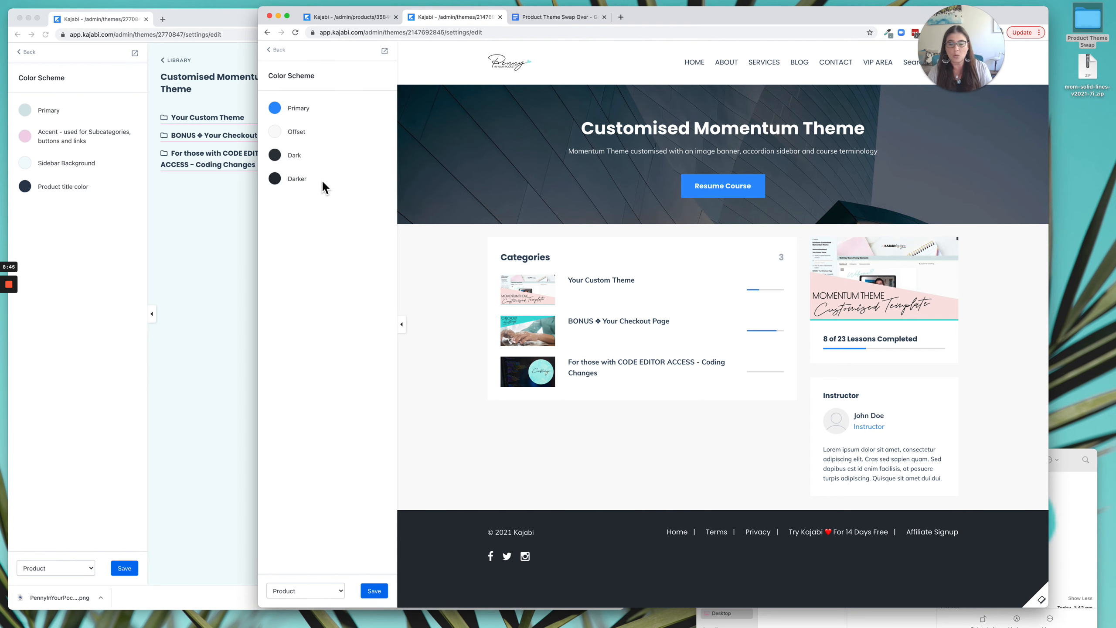
Copy the live theme's primary color #D6E6E6 into the Premier theme's primary color and save the theme.
click(29, 113)
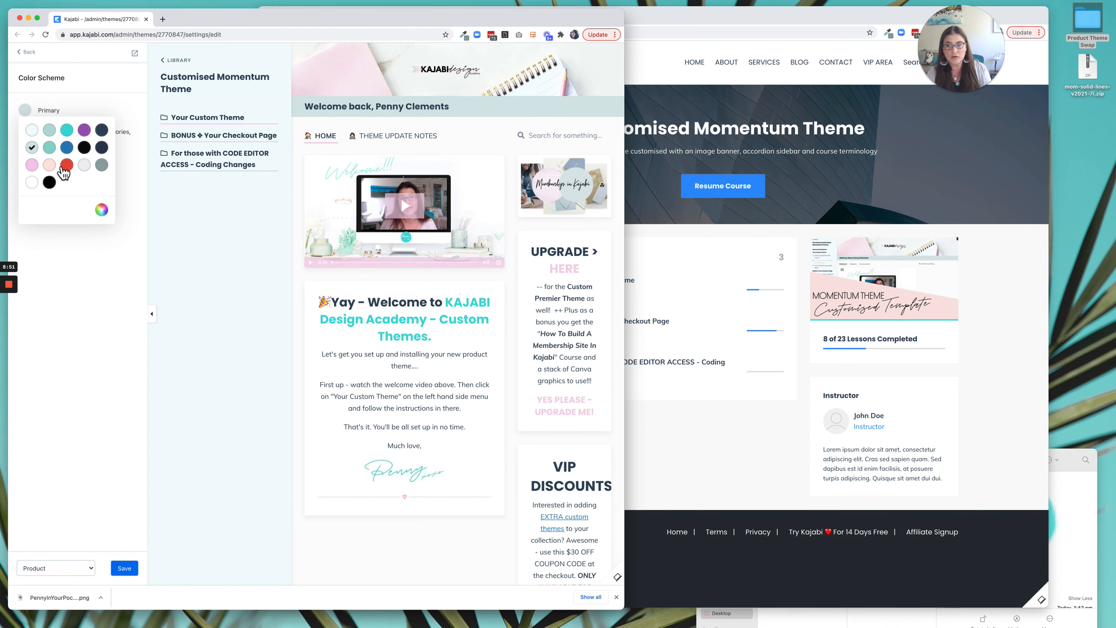
click(106, 212)
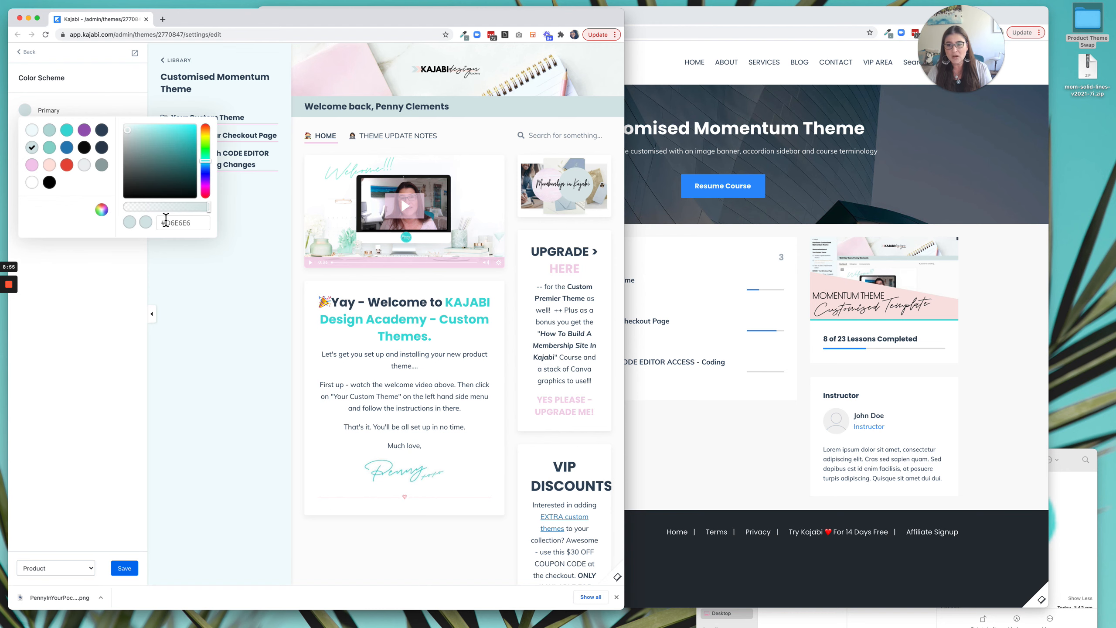
double_click(180, 223)
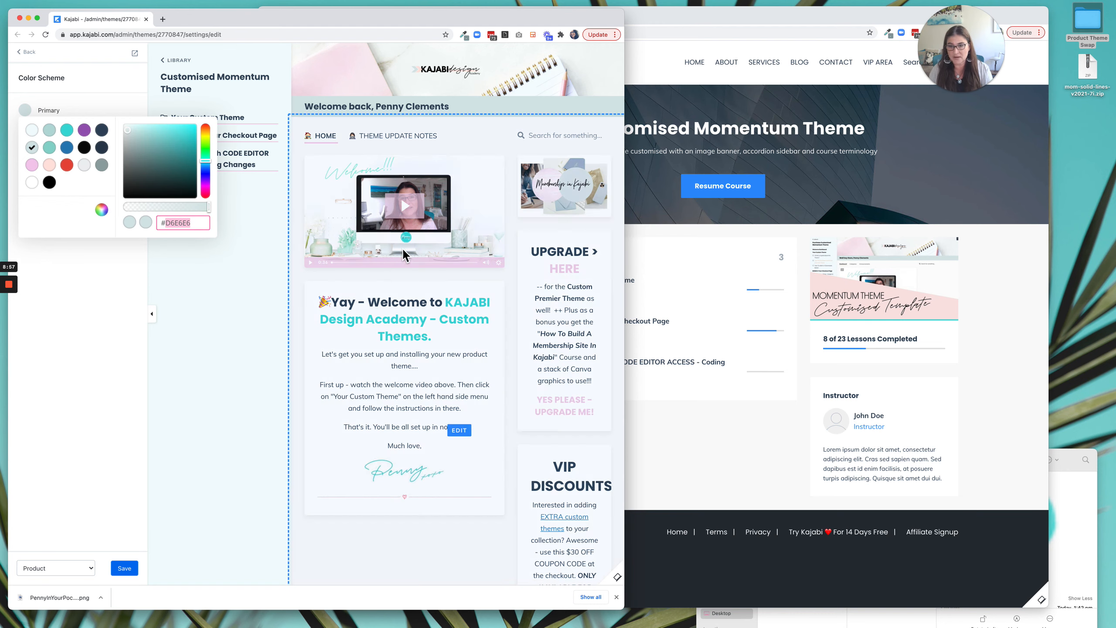
click(778, 240)
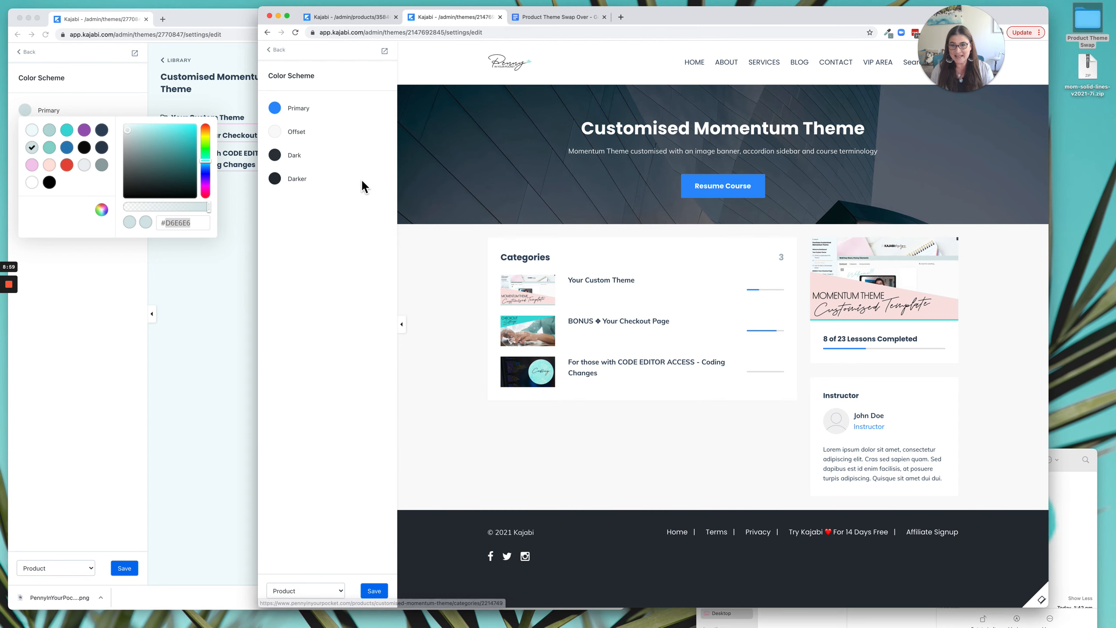
click(279, 110)
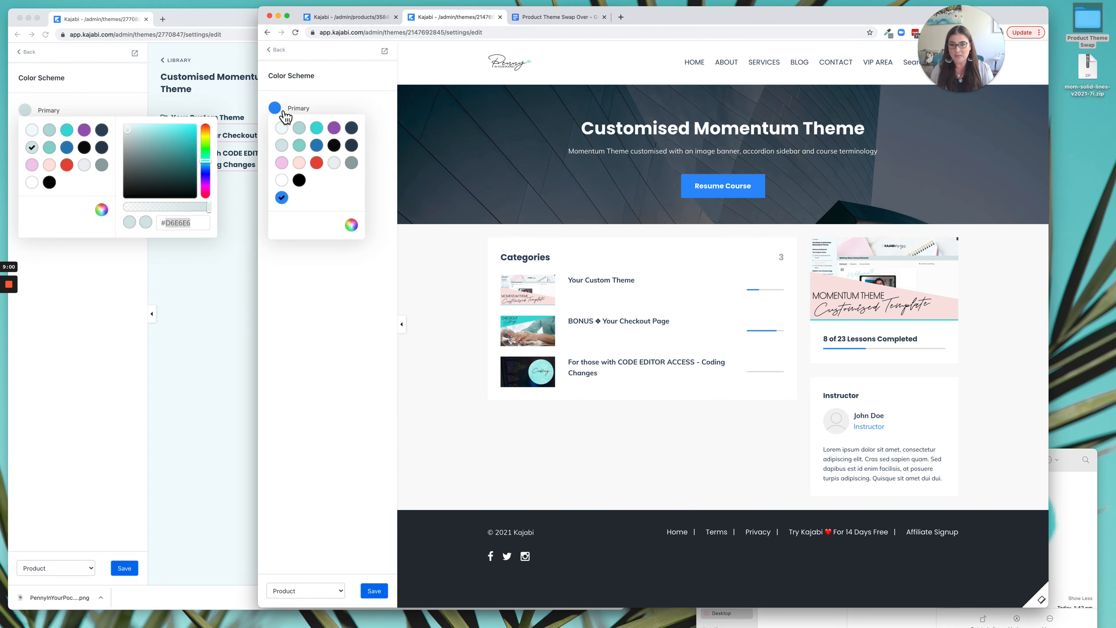
click(351, 225)
double_click(433, 225)
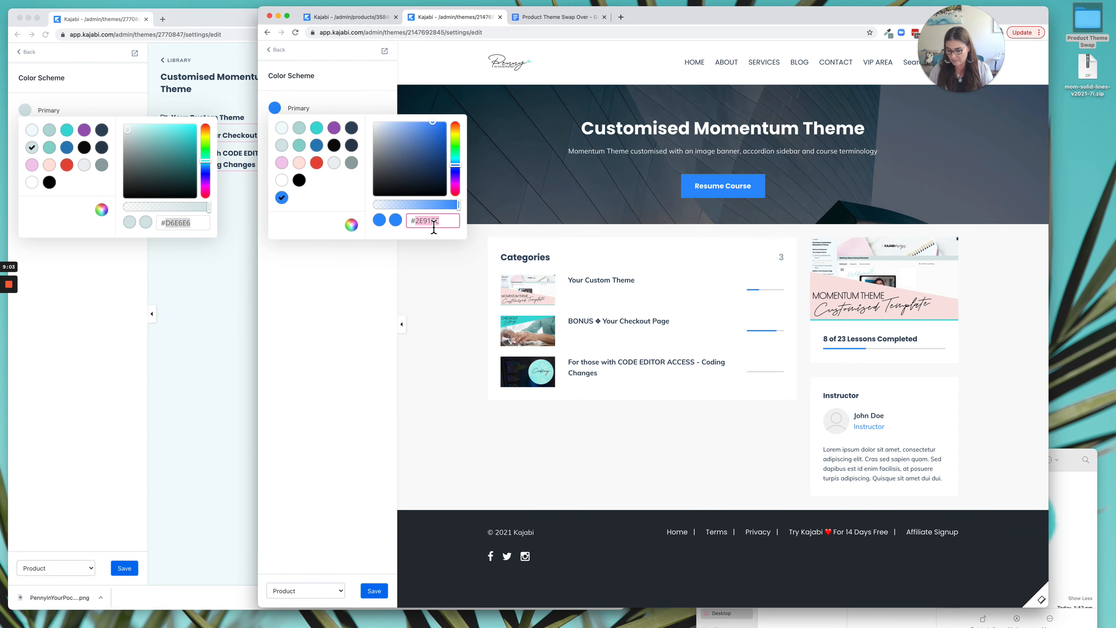
click(382, 275)
click(141, 111)
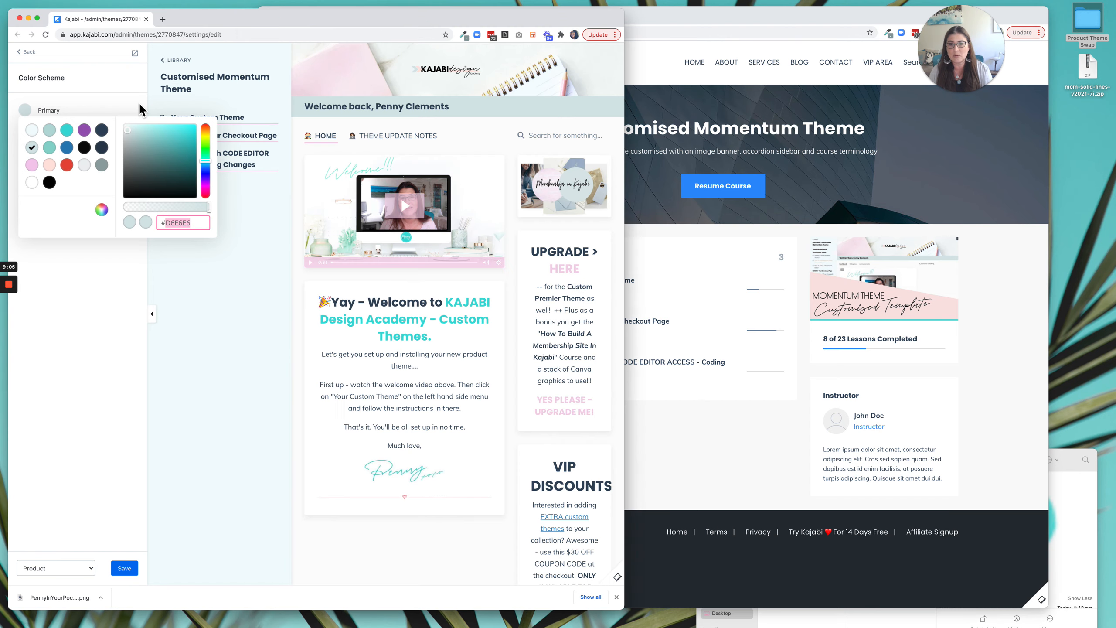
click(130, 111)
click(660, 240)
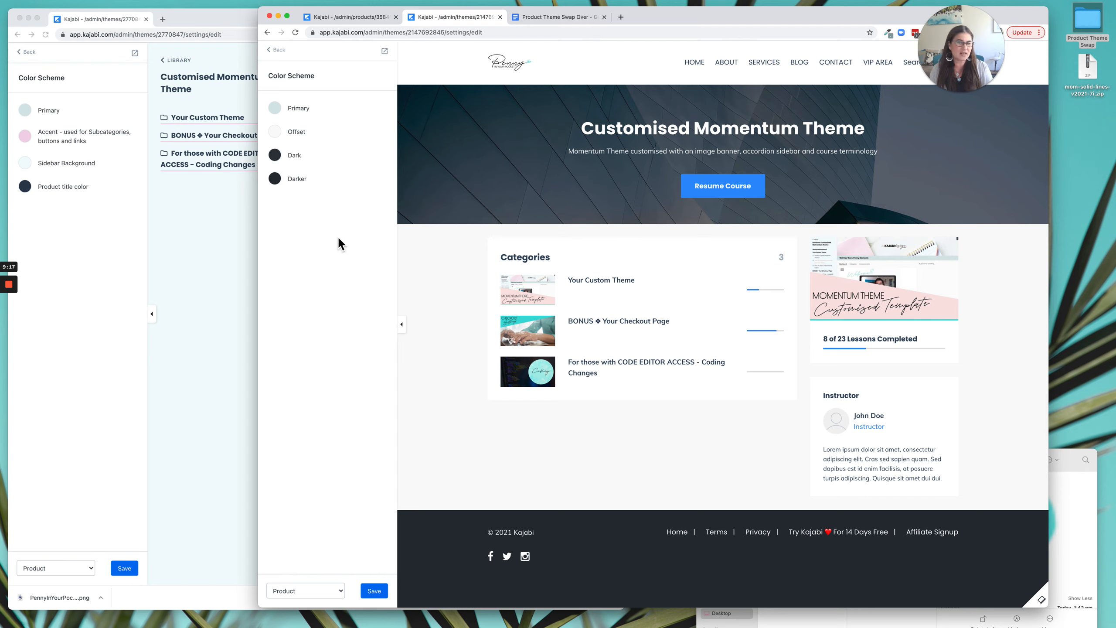
click(373, 590)
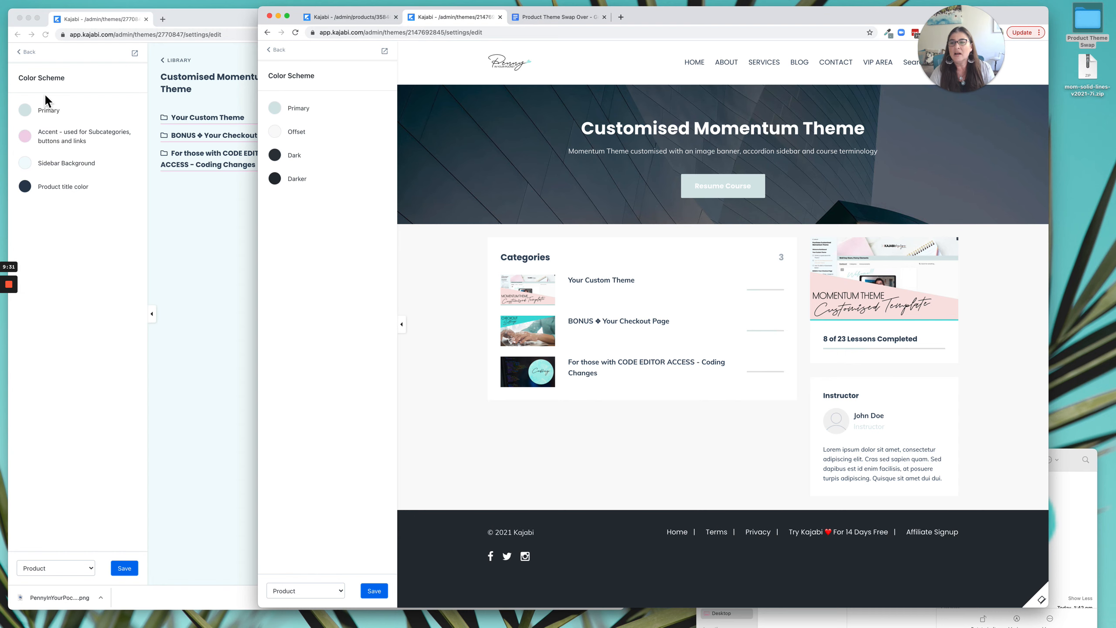
Open General Settings in the live theme's editor and General Appearance in the Premier theme's editor.
click(46, 57)
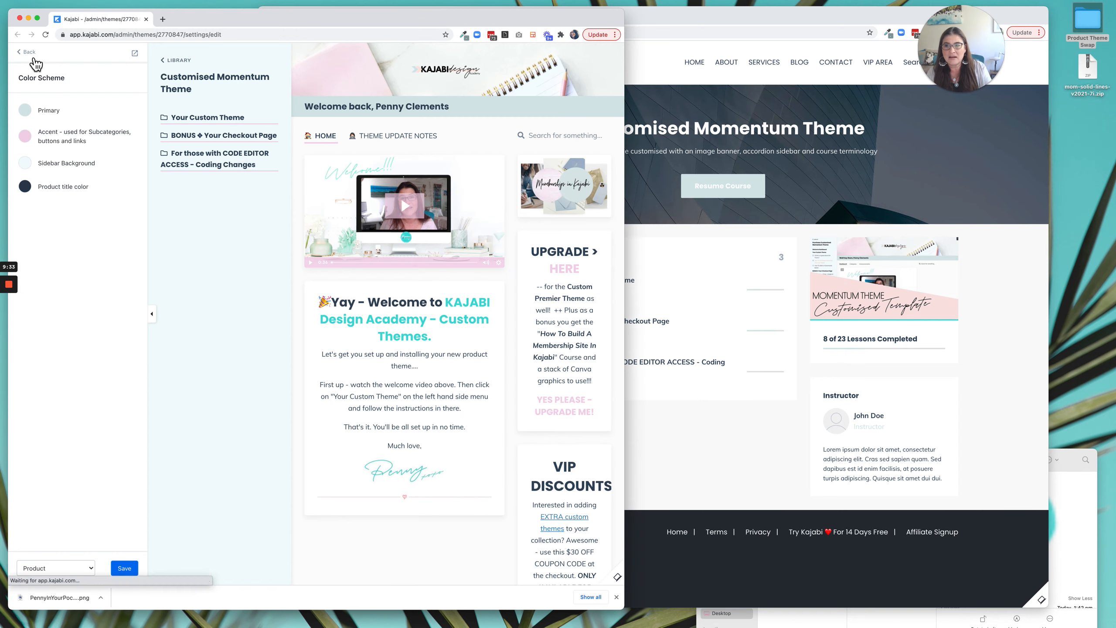
click(64, 207)
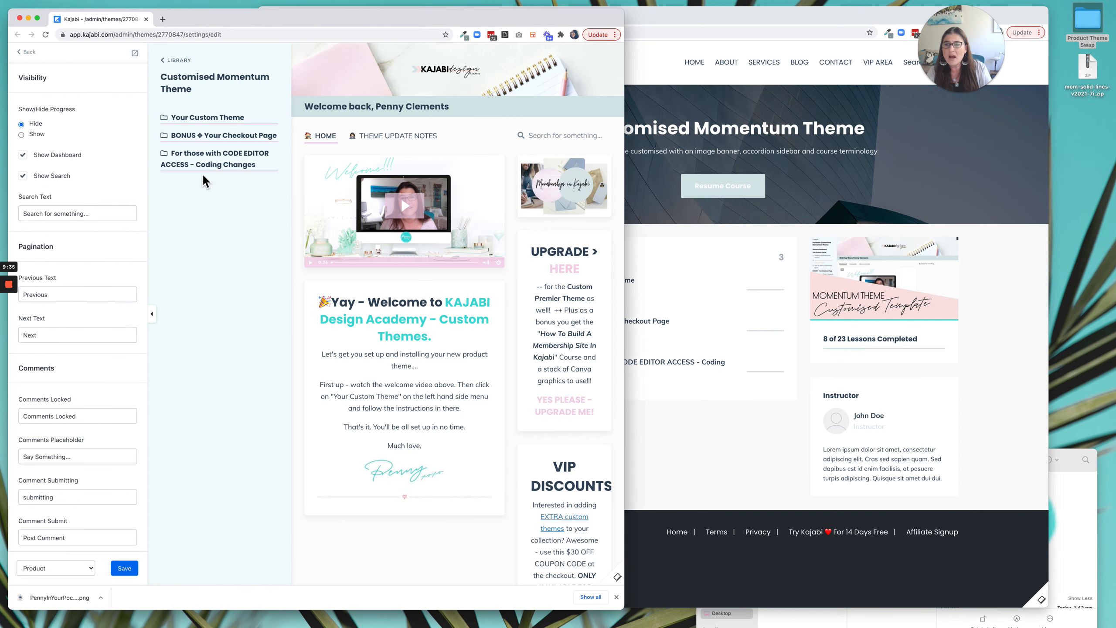
click(679, 425)
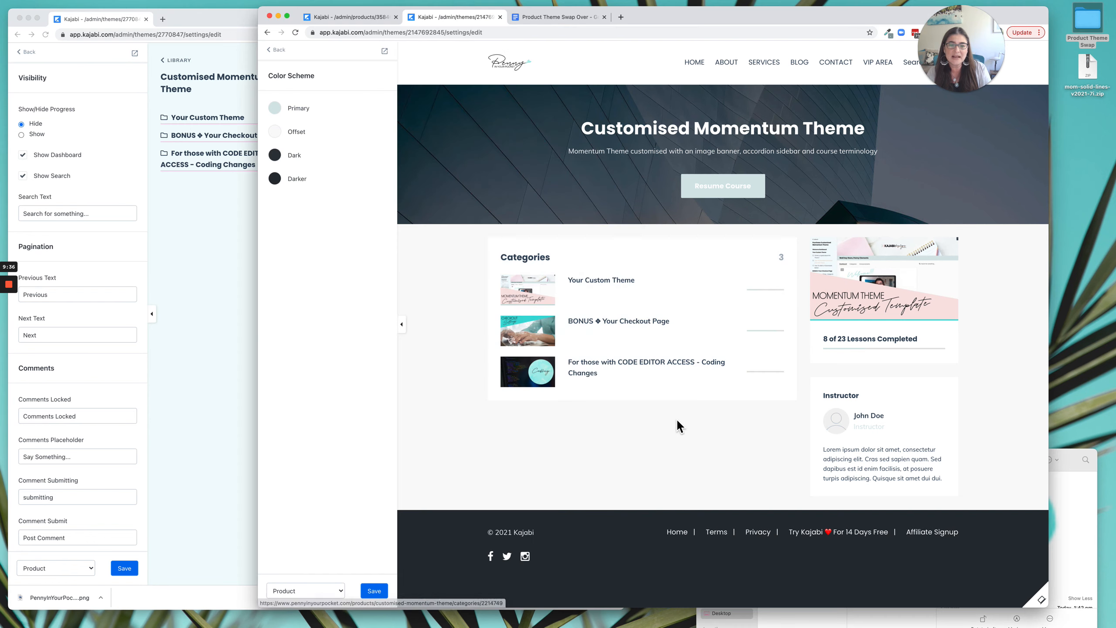
click(277, 50)
click(328, 207)
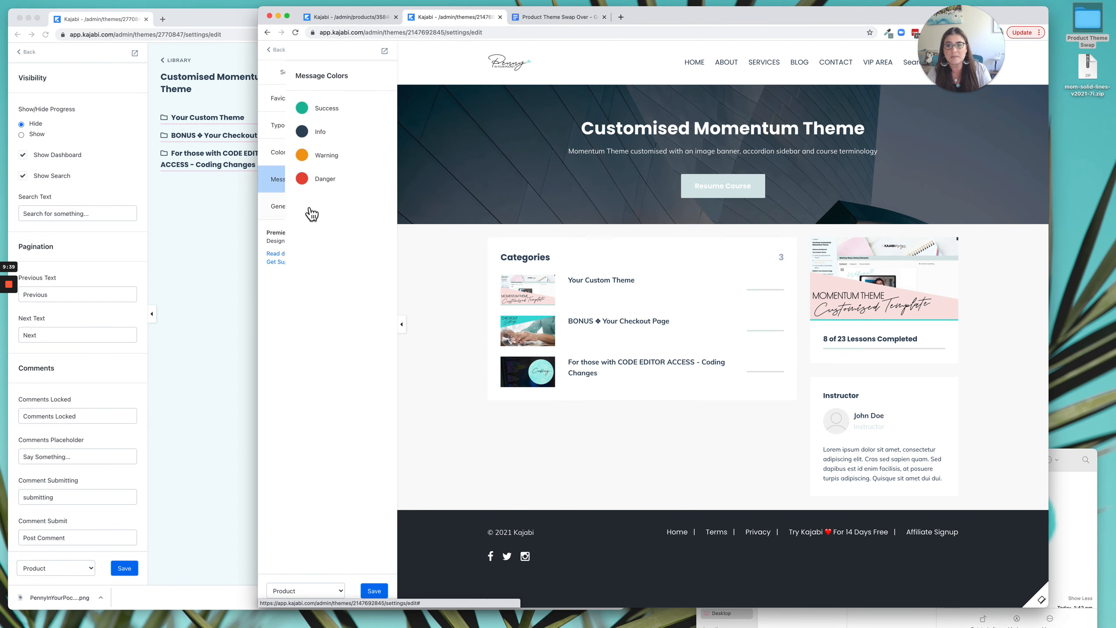
click(277, 49)
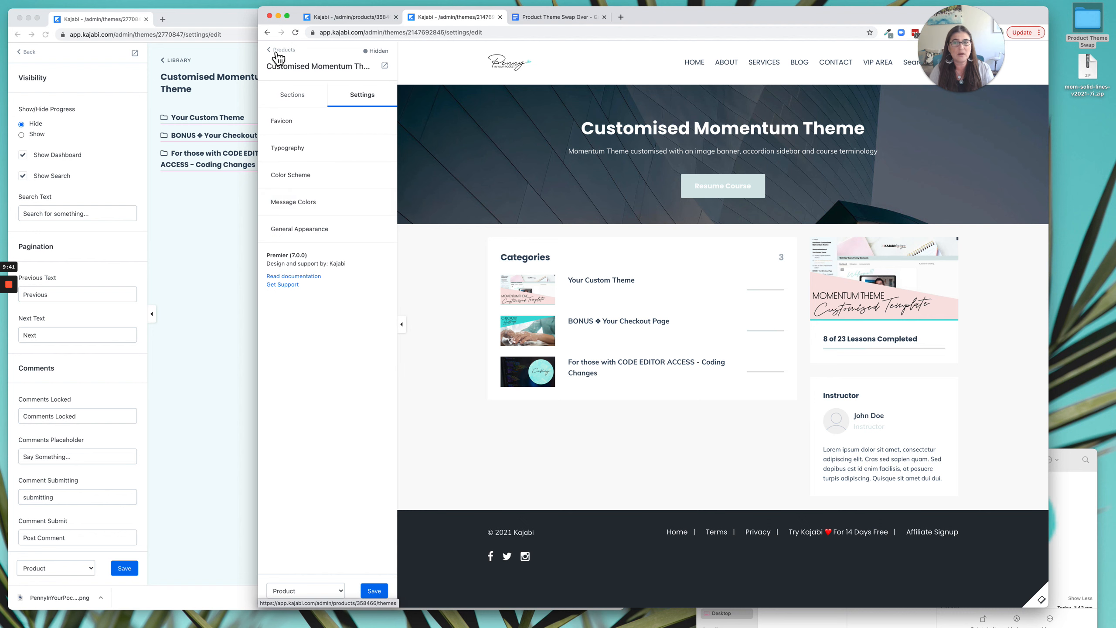
click(308, 233)
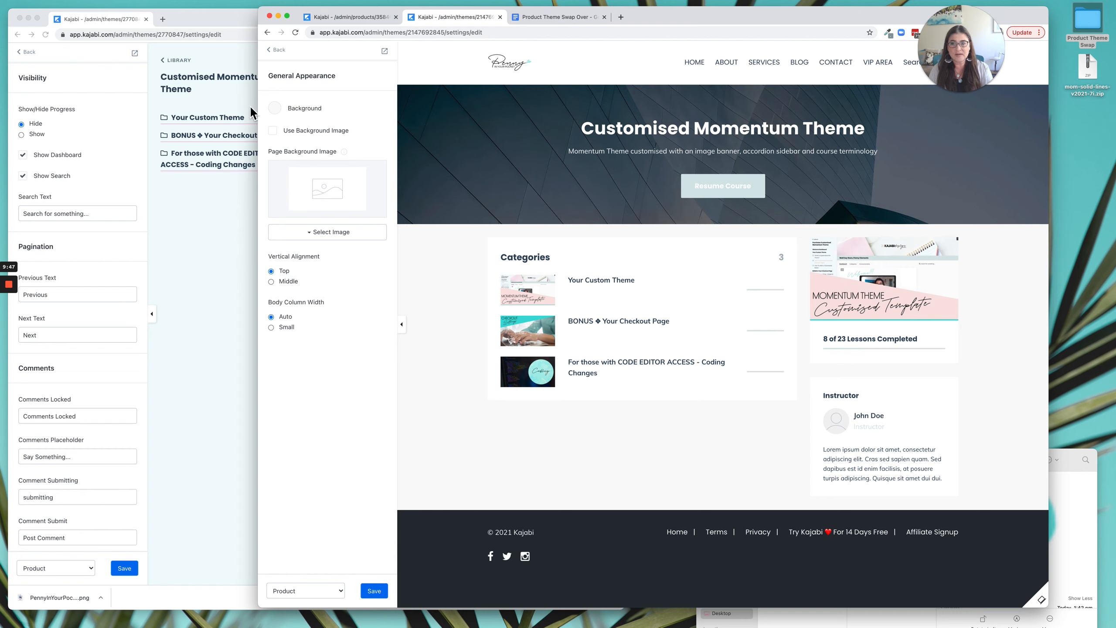
Set the Premier theme's general background color to white and save the theme.
click(279, 115)
click(283, 186)
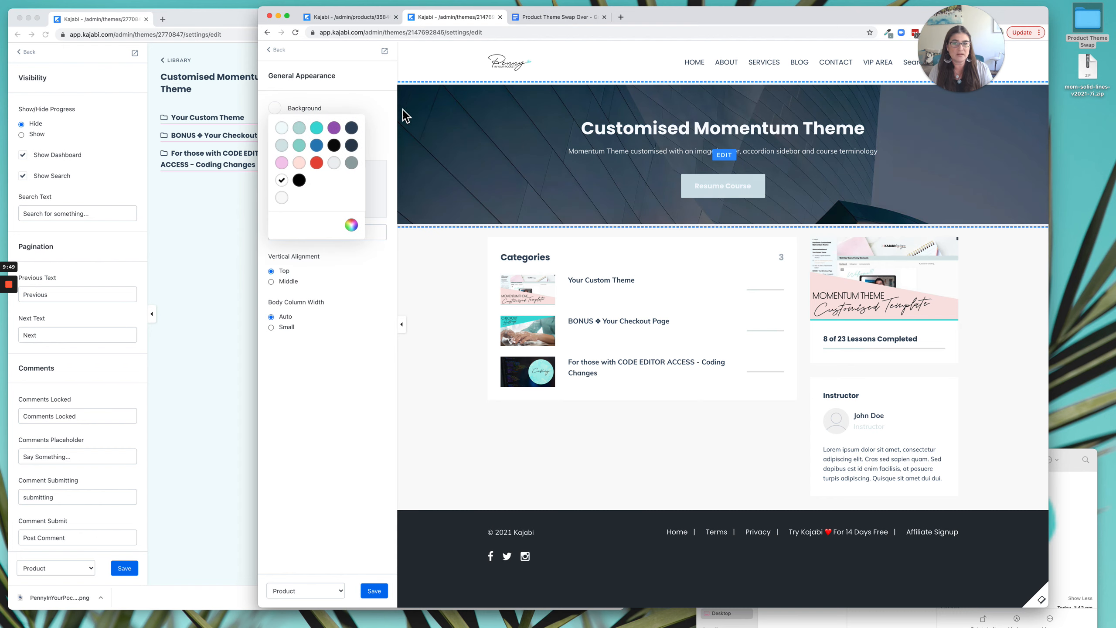
click(377, 116)
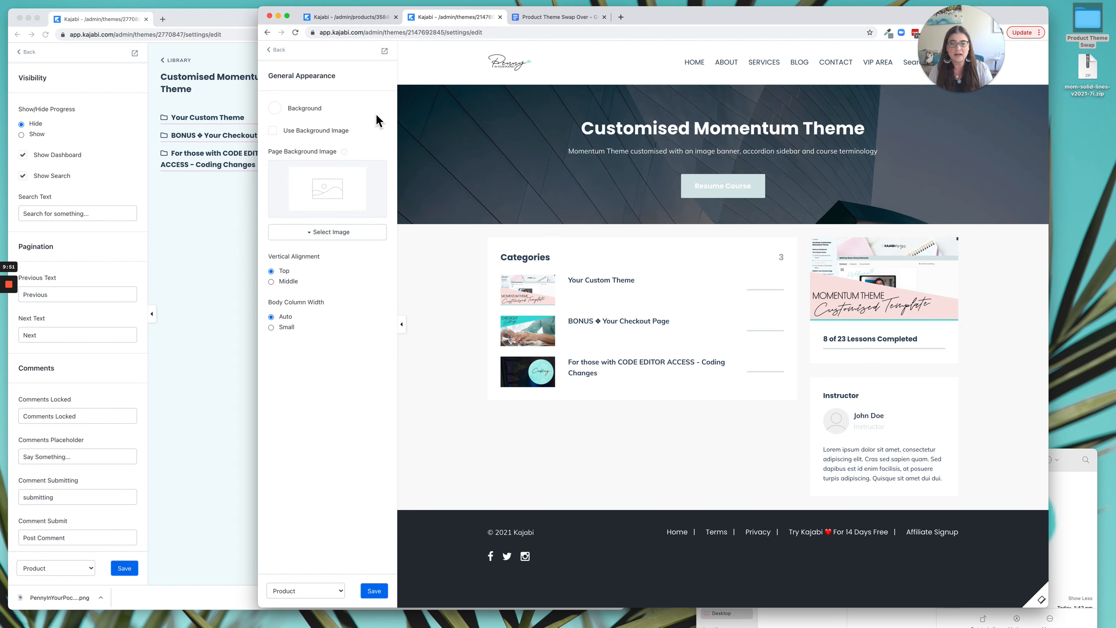
click(207, 199)
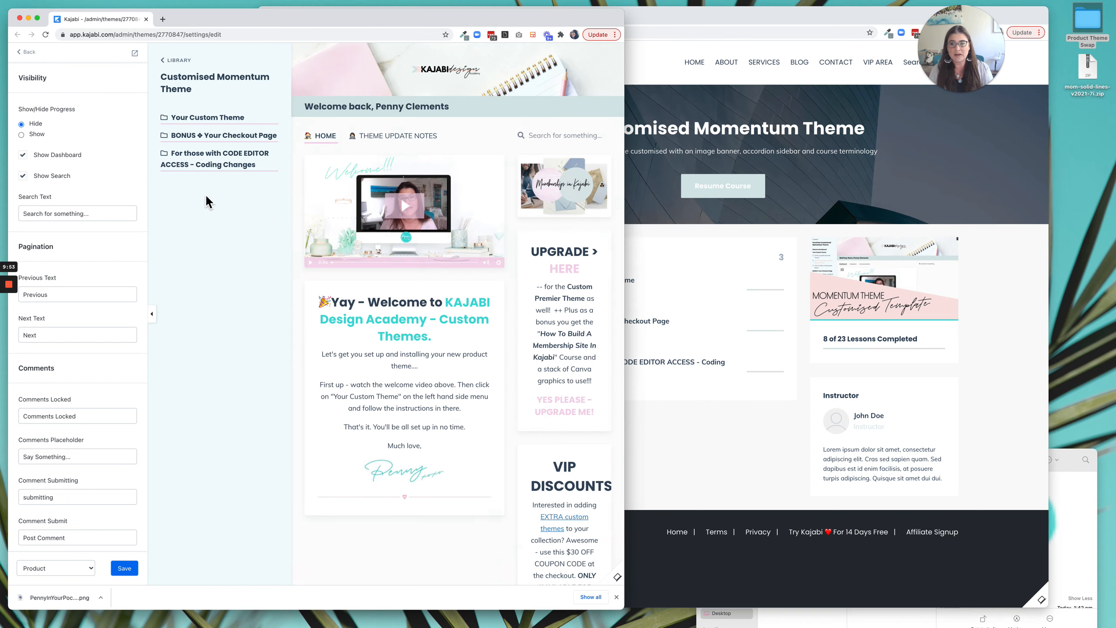
click(680, 416)
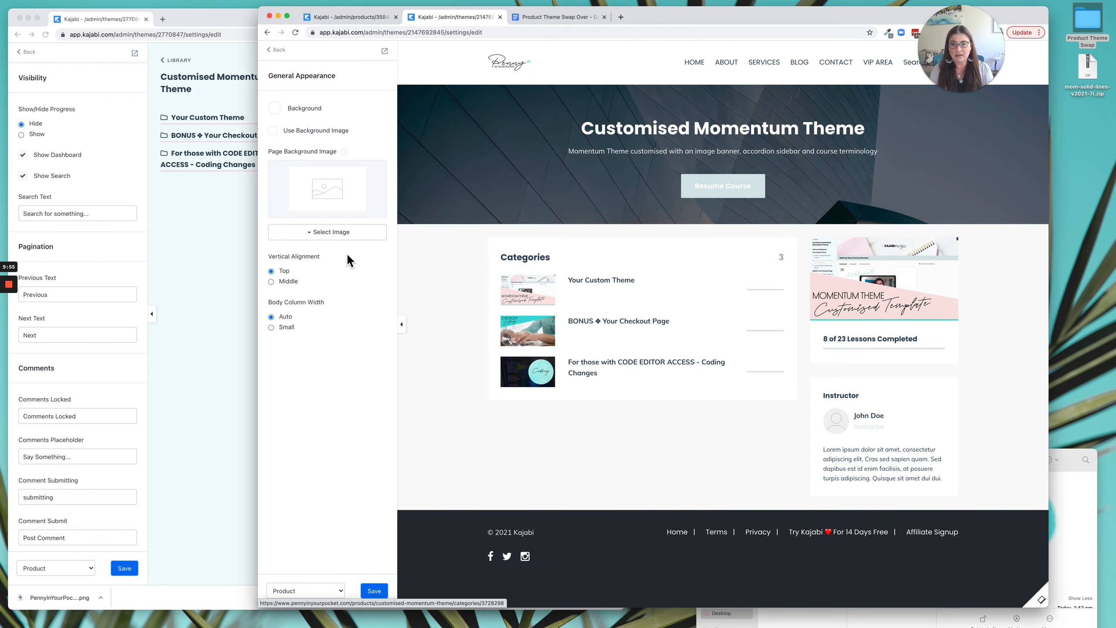
click(387, 591)
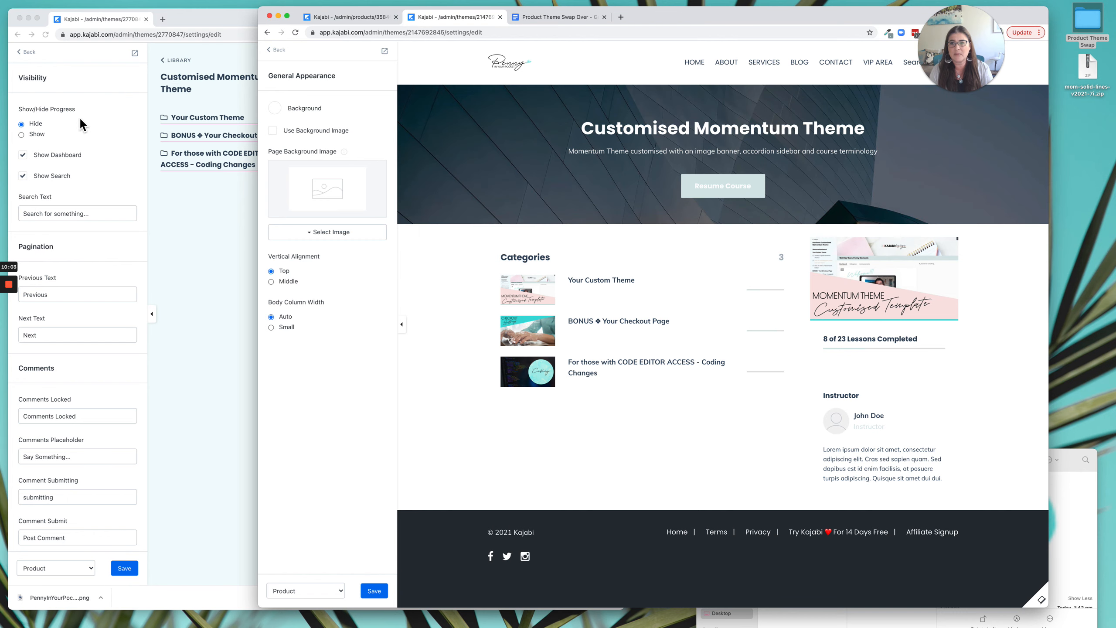
Show the list of page sections in both the Premier theme's editor and the live theme's editor.
click(29, 52)
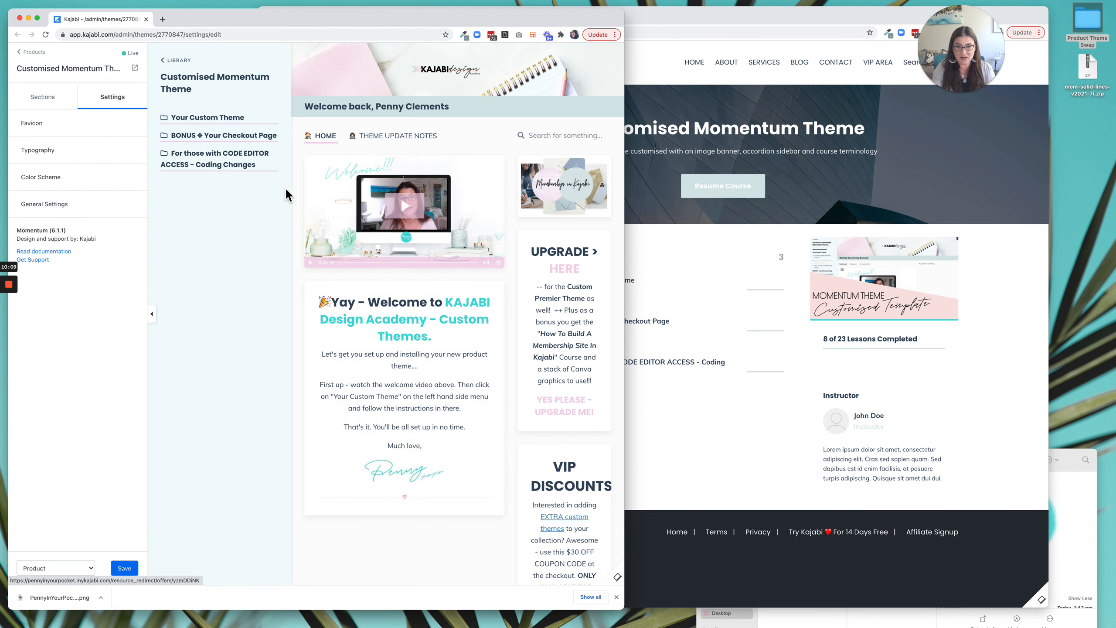
click(788, 240)
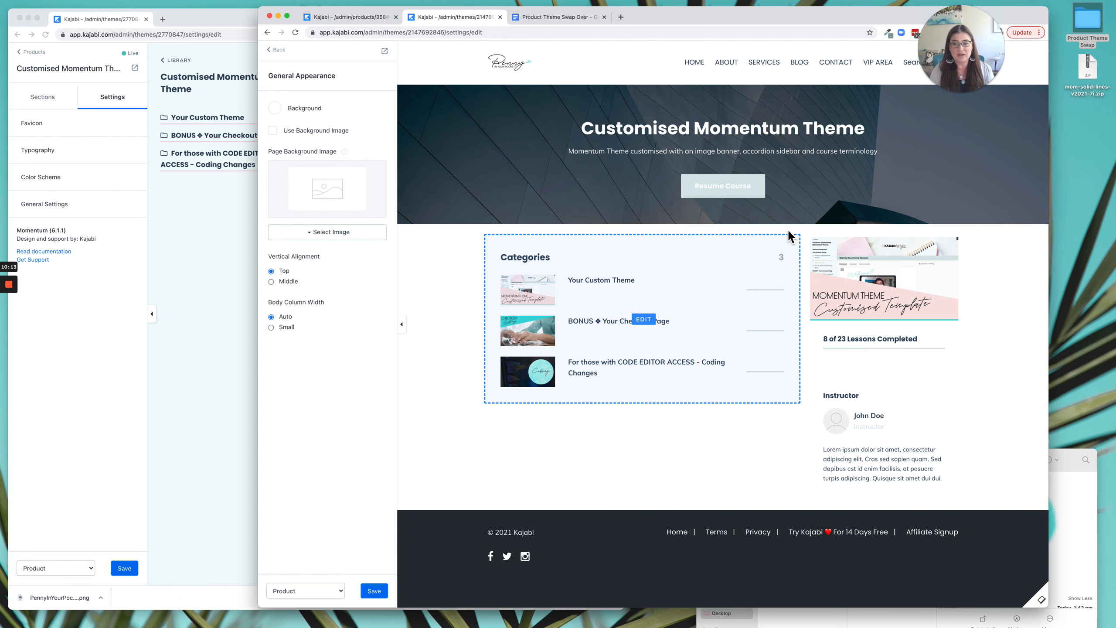
click(276, 51)
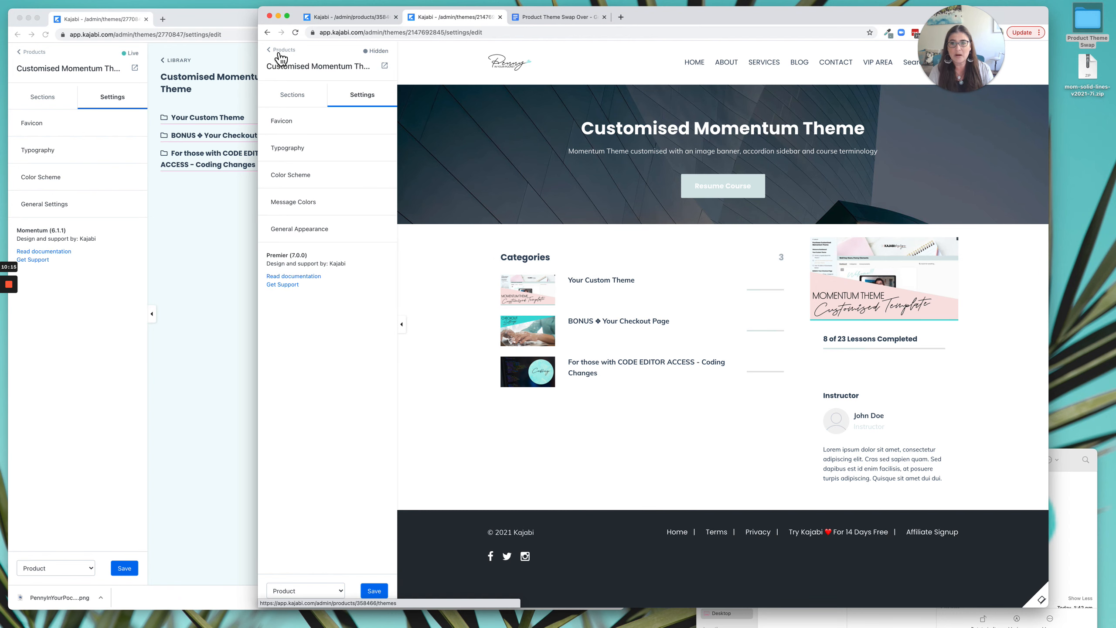
click(303, 104)
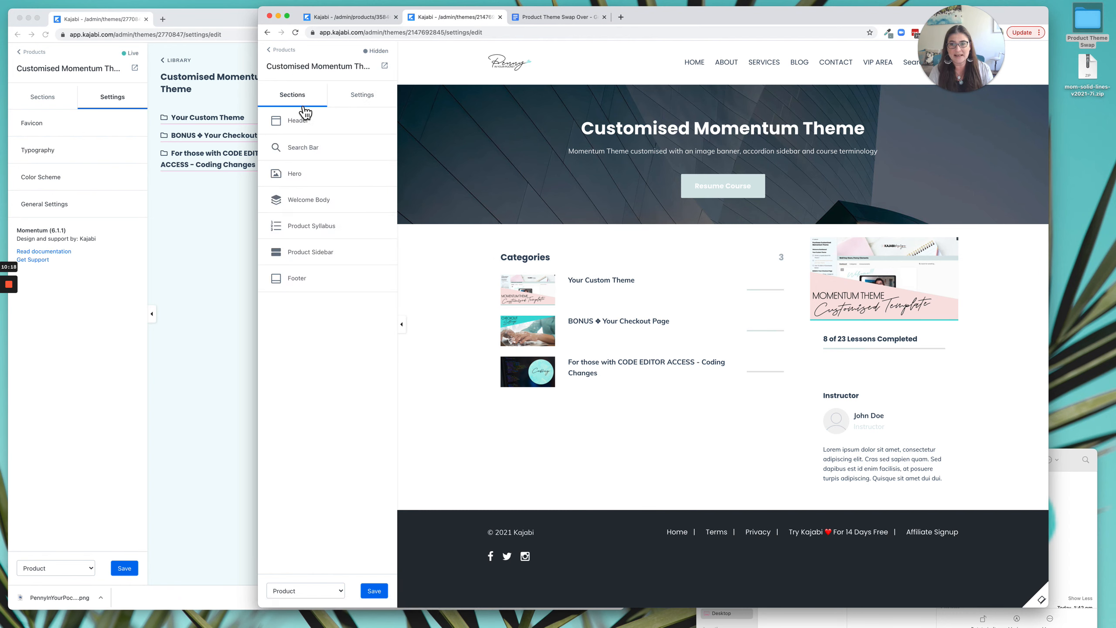
click(43, 102)
click(46, 105)
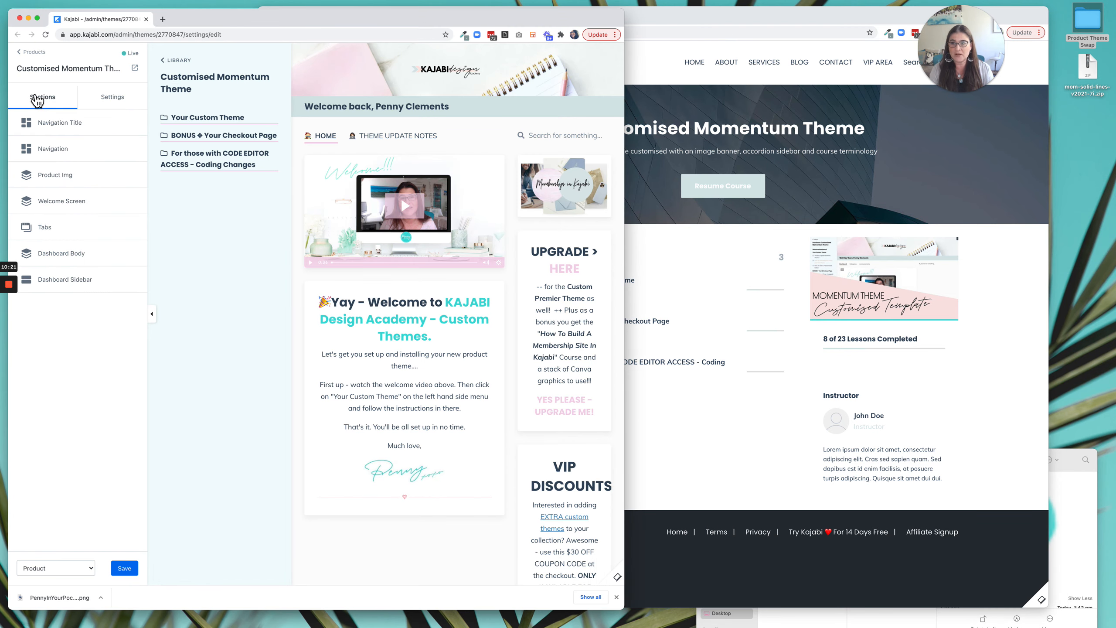
click(668, 261)
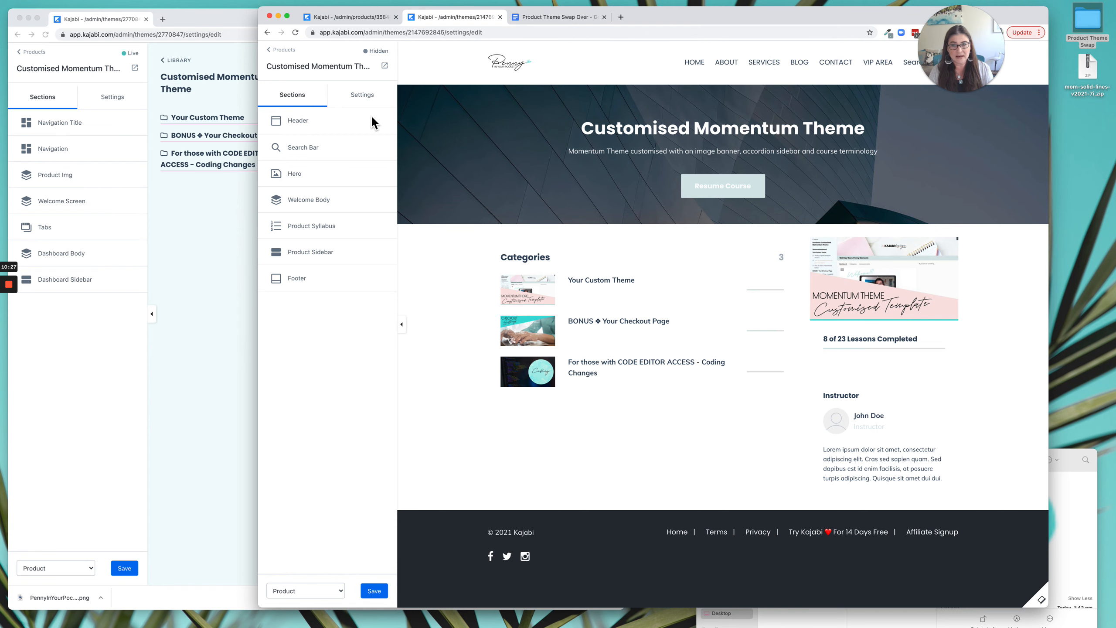
Turn off Show Header in the Premier theme's Header section and return to the section list.
click(299, 127)
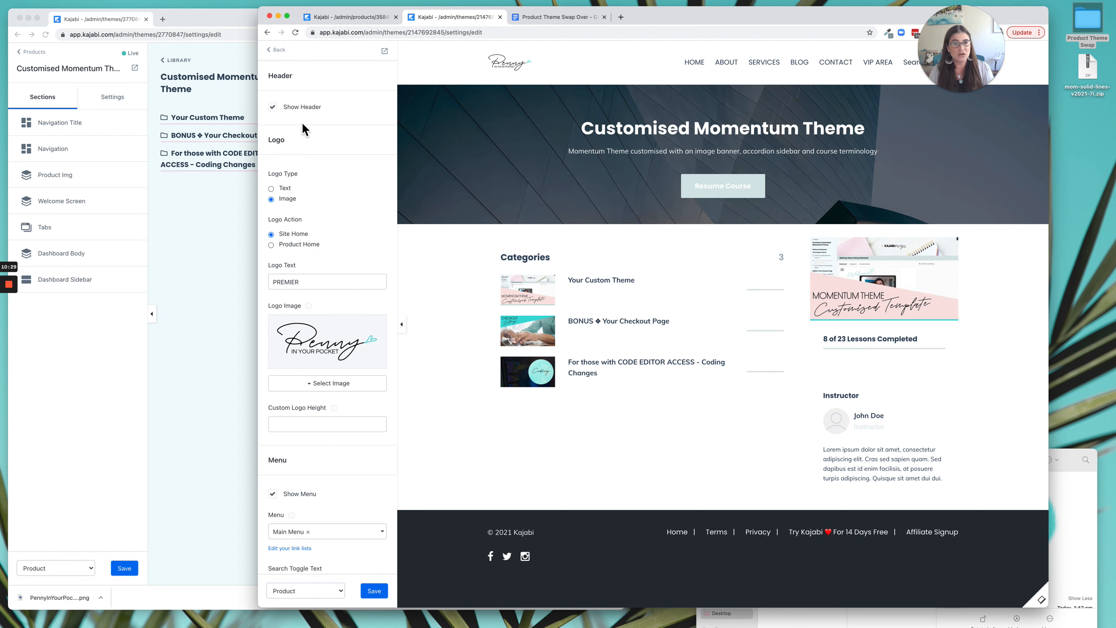
click(279, 109)
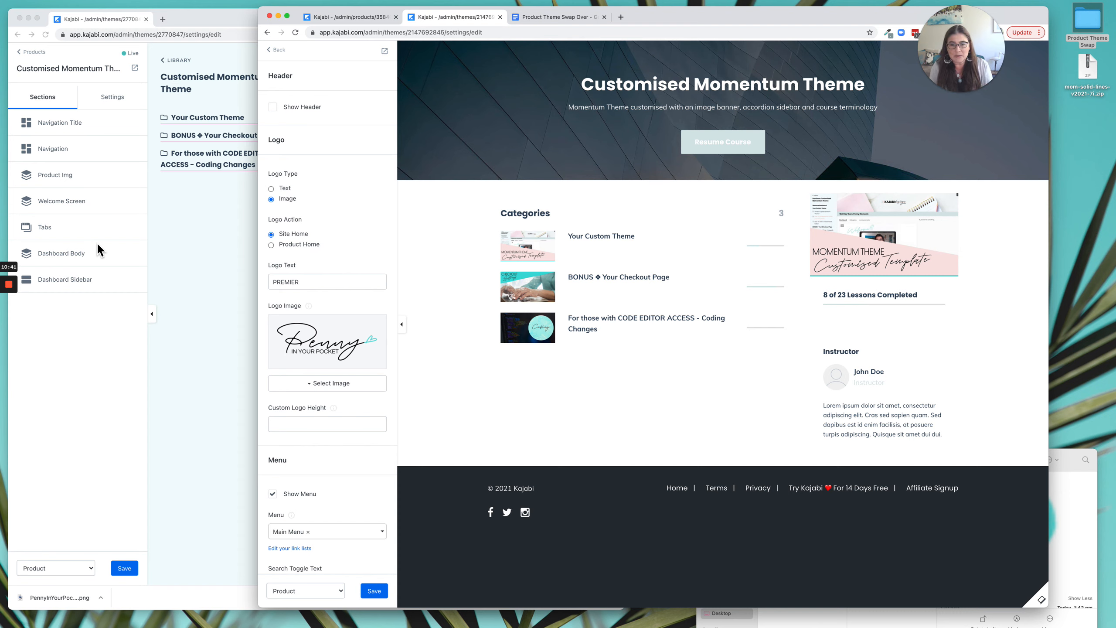
click(279, 50)
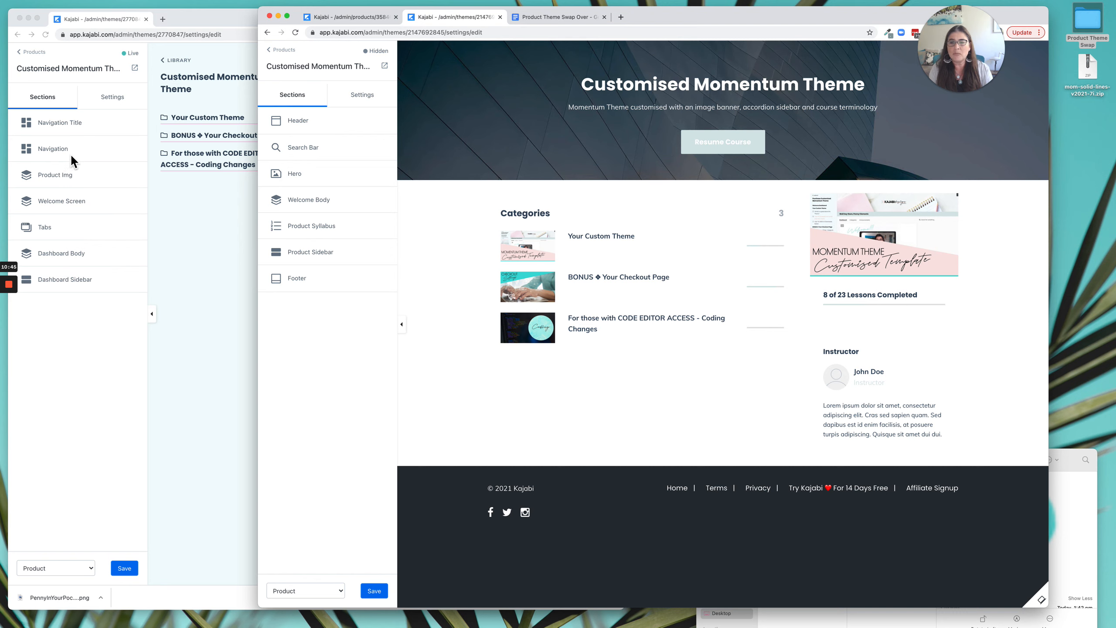
Check the Premier theme's Search Bar section, then open its Hero section for editing.
click(310, 150)
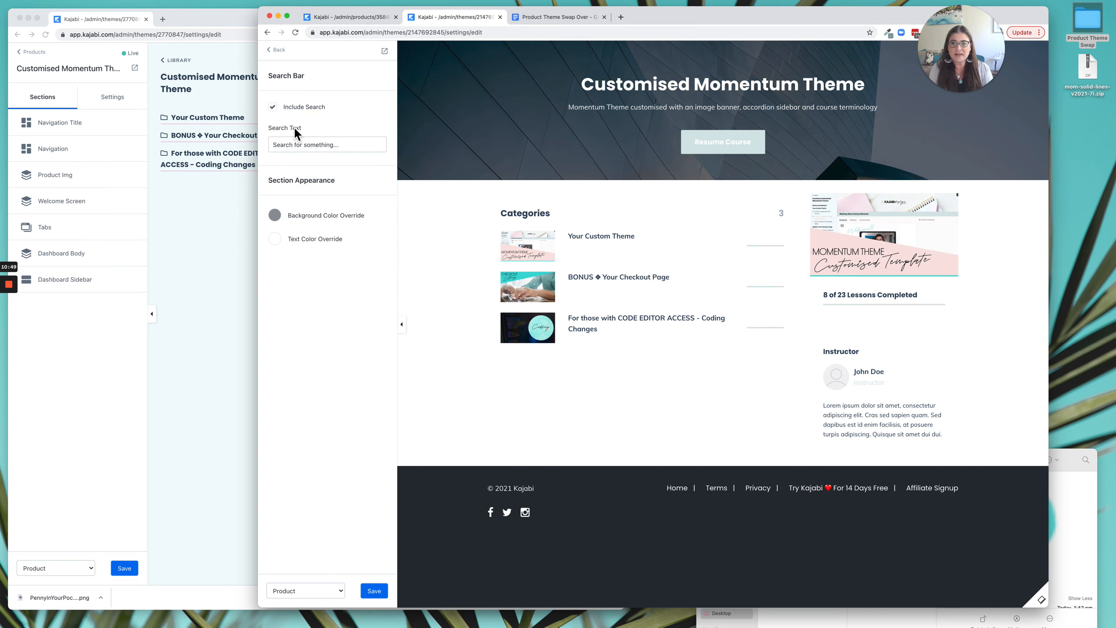
click(275, 49)
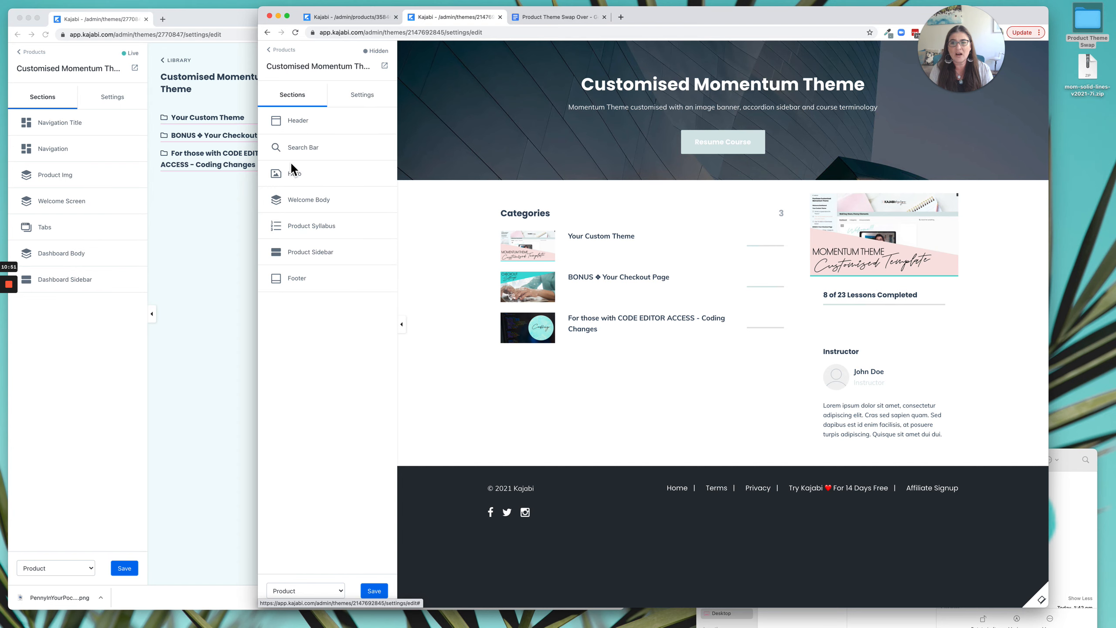
click(302, 180)
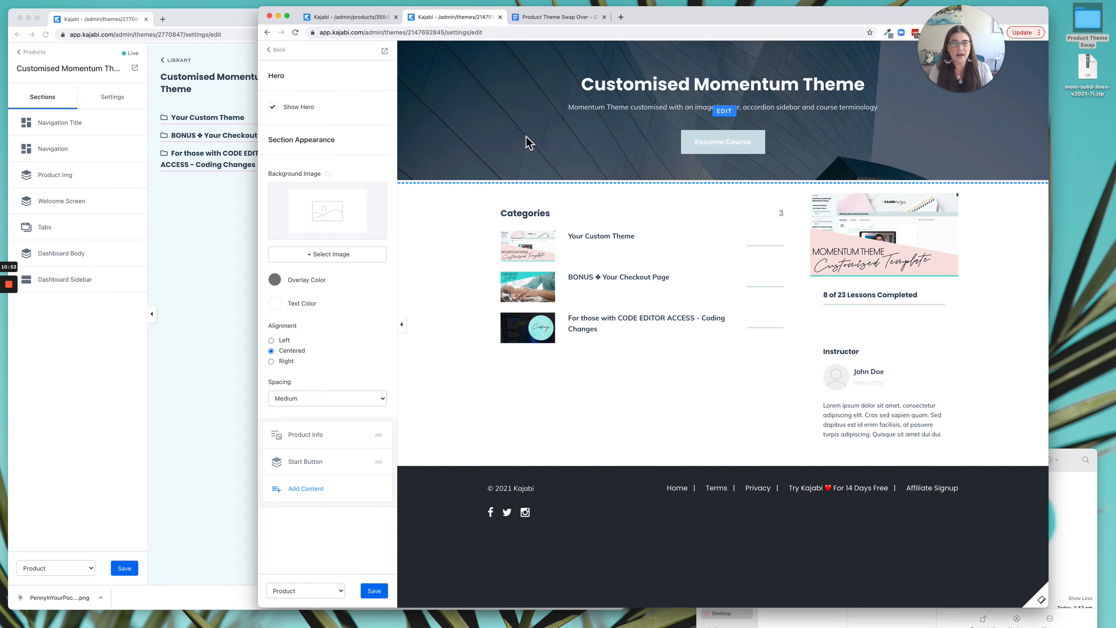
Save the live theme's Product Img welcome image as MomentumThemeBanner2200x400.jpg in the Product Theme Swap folder.
click(178, 230)
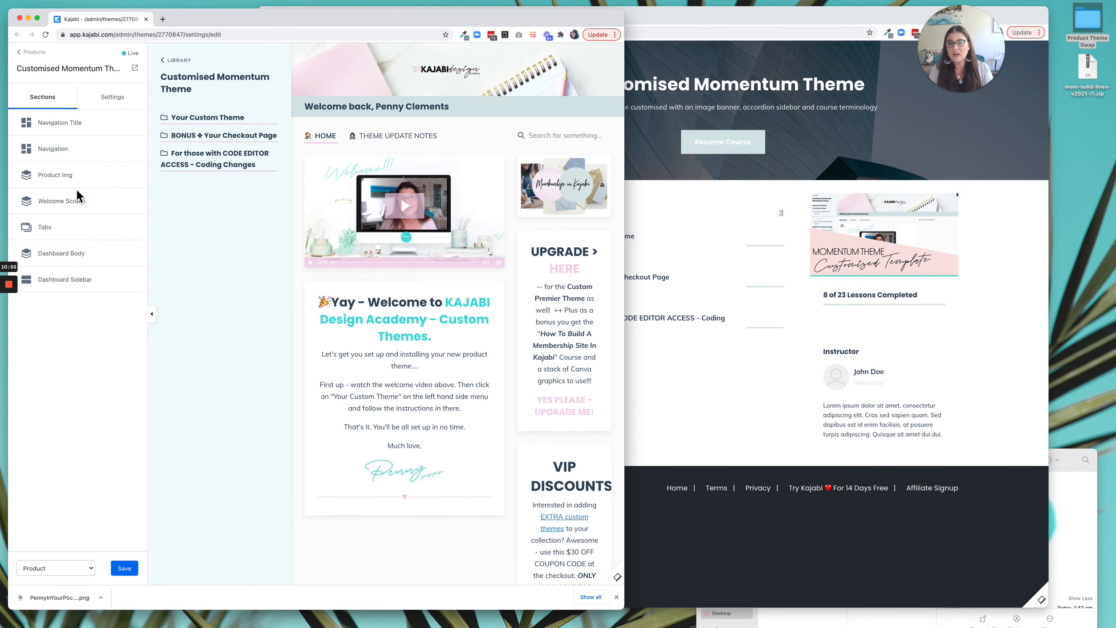
click(71, 182)
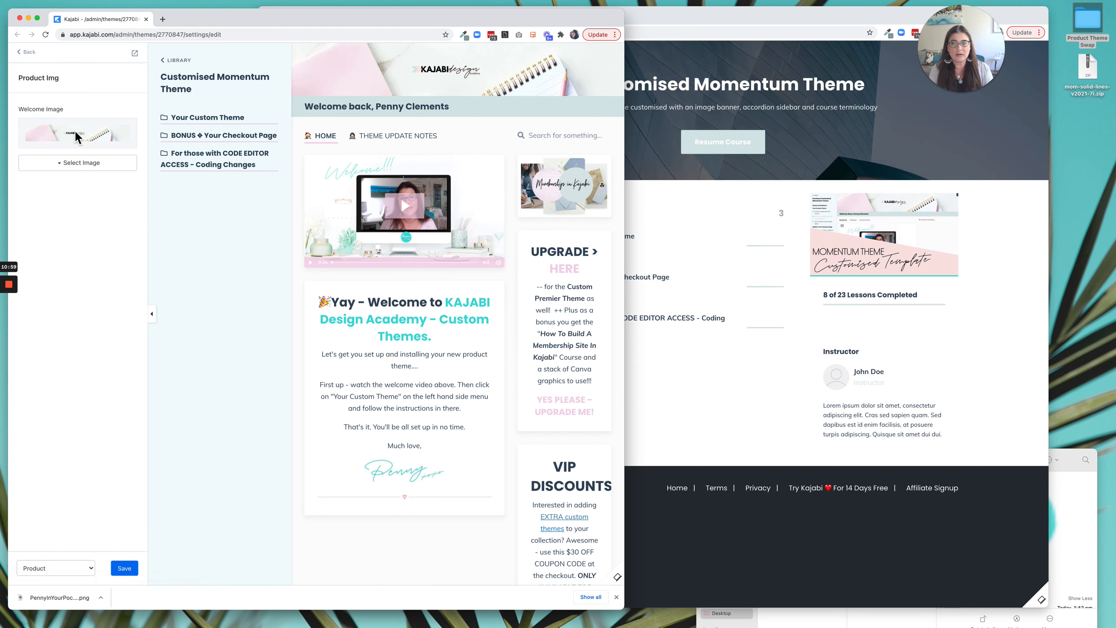
right_click(101, 141)
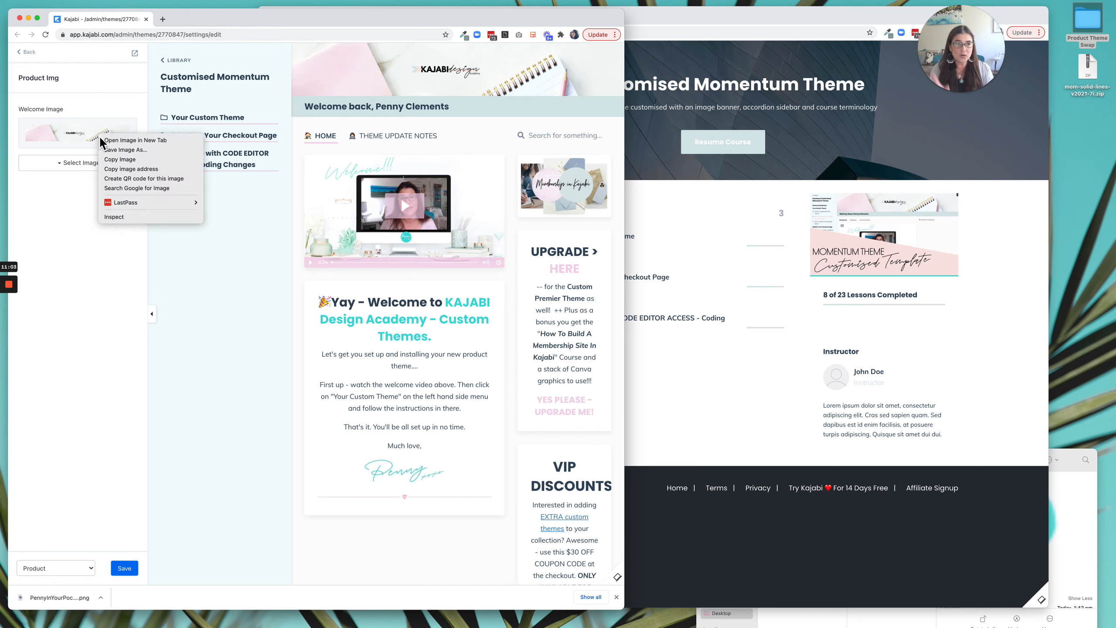
click(118, 150)
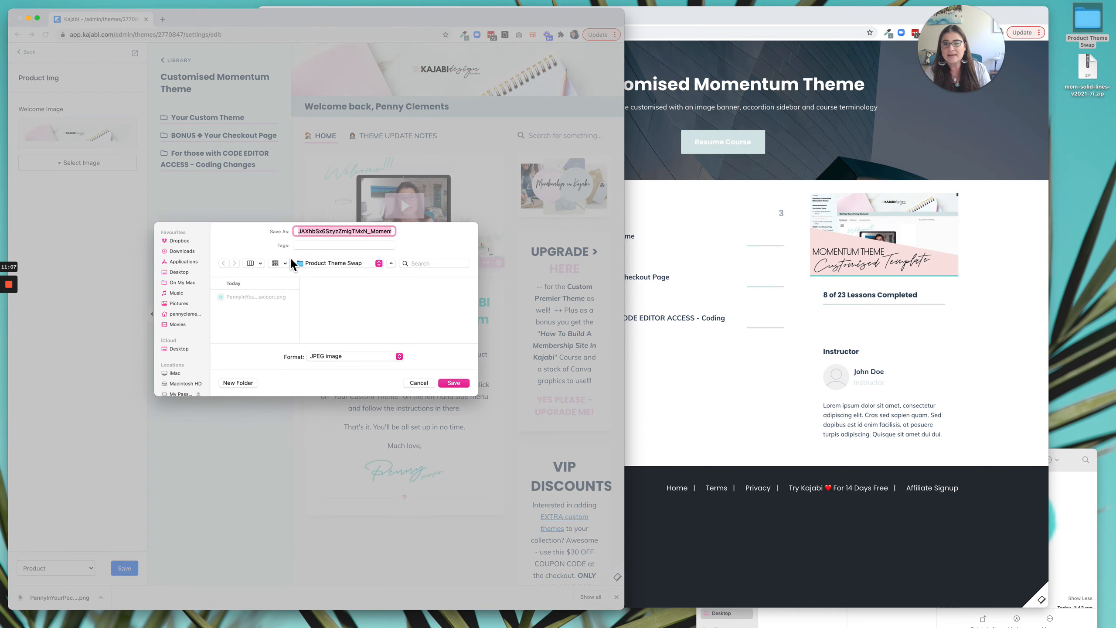
drag(371, 231, 290, 236)
key(BackSpace)
click(454, 382)
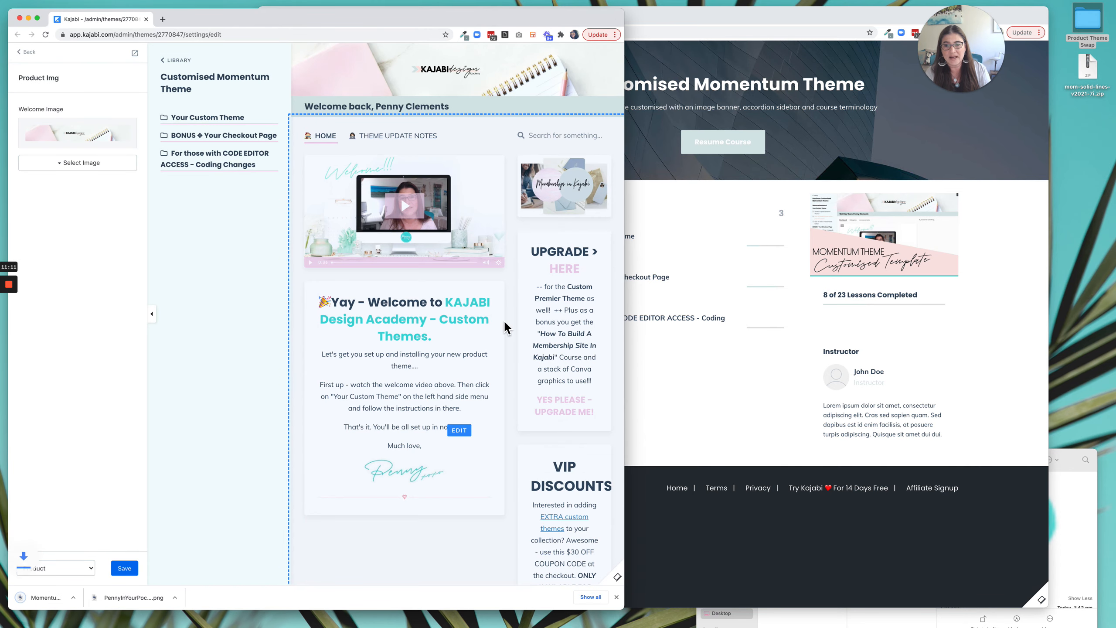
Upload MomentumThemeBanner2200x400.jpg from the Product Theme Swap folder as the Premier theme's Hero background image.
click(722, 438)
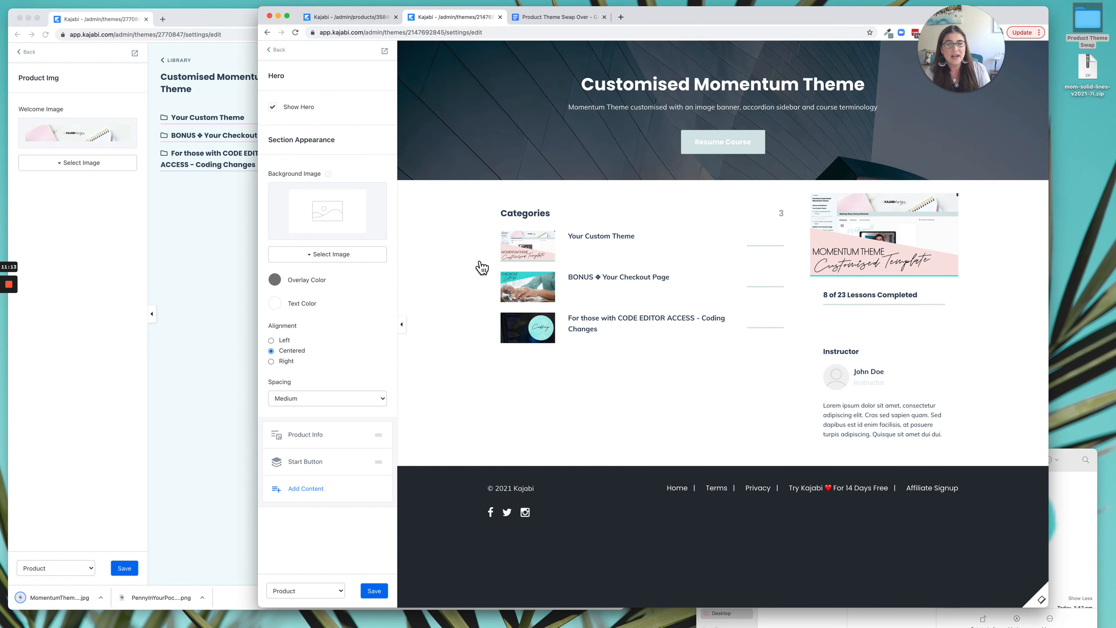
click(347, 263)
click(331, 282)
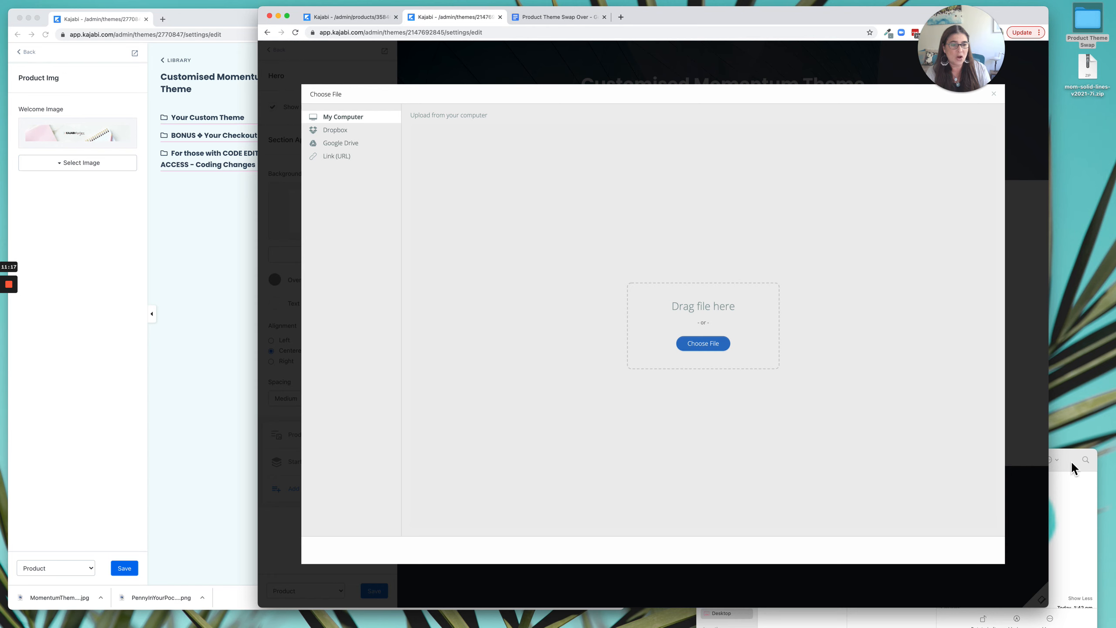
click(1072, 463)
click(893, 477)
drag(895, 478, 730, 345)
click(982, 549)
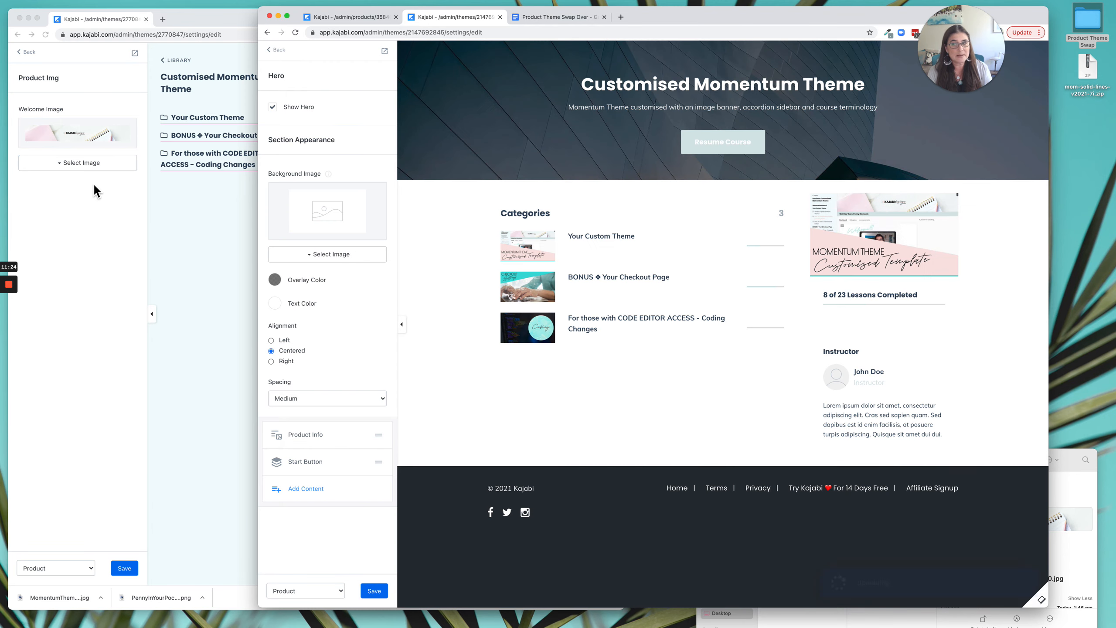
click(100, 205)
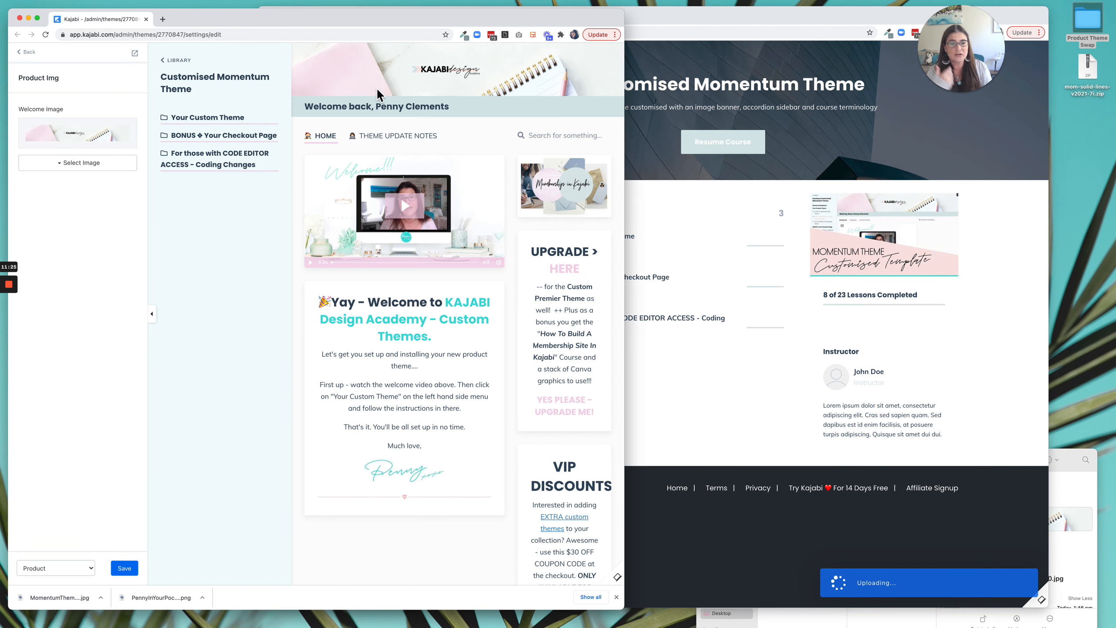
click(801, 182)
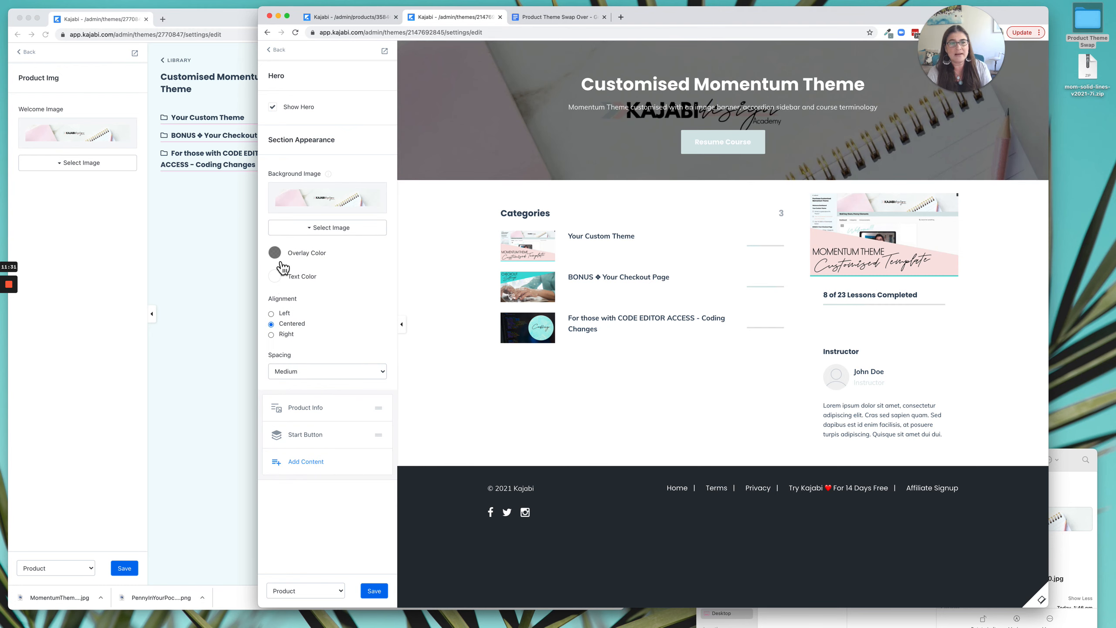
Hide the Product Info and Start Button blocks in the Premier theme's Hero section and set its spacing to Large.
click(198, 255)
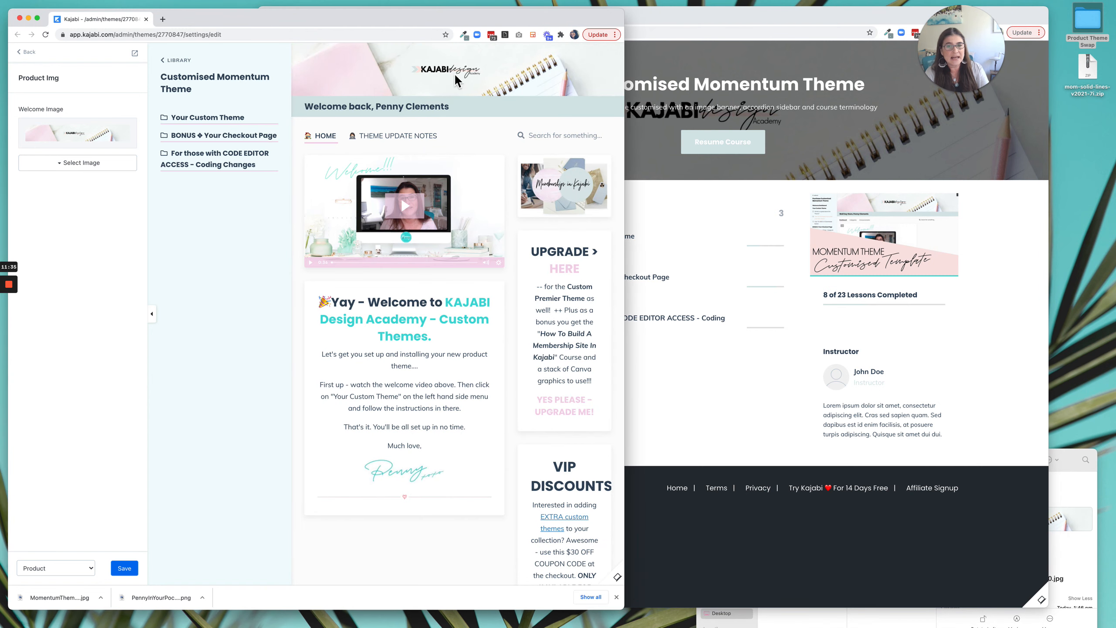
click(851, 152)
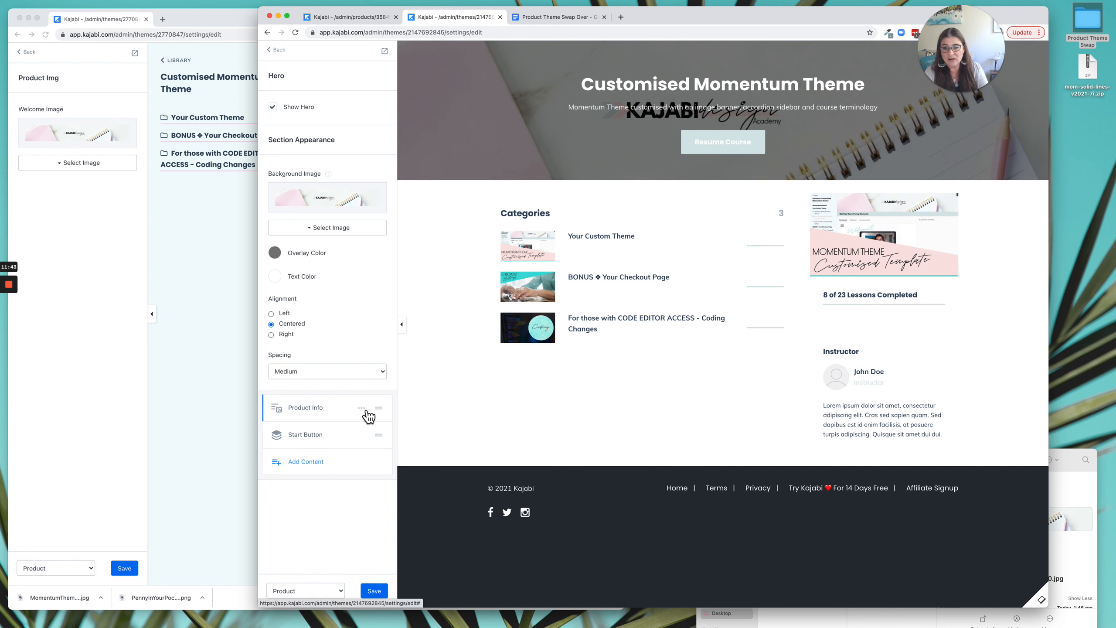
click(361, 408)
click(321, 457)
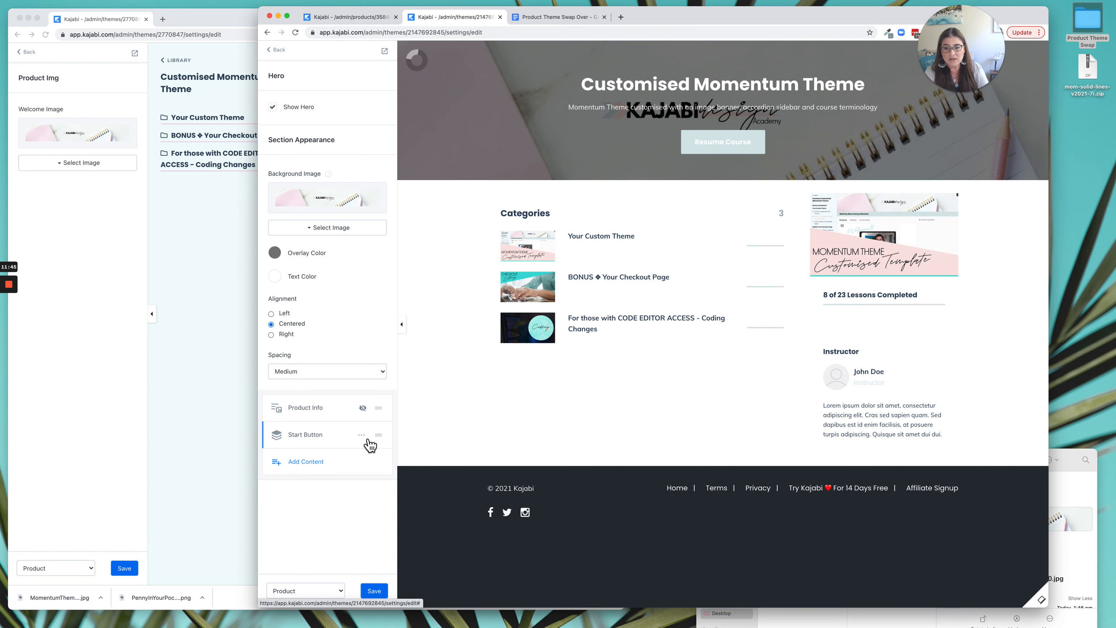
click(361, 434)
click(317, 484)
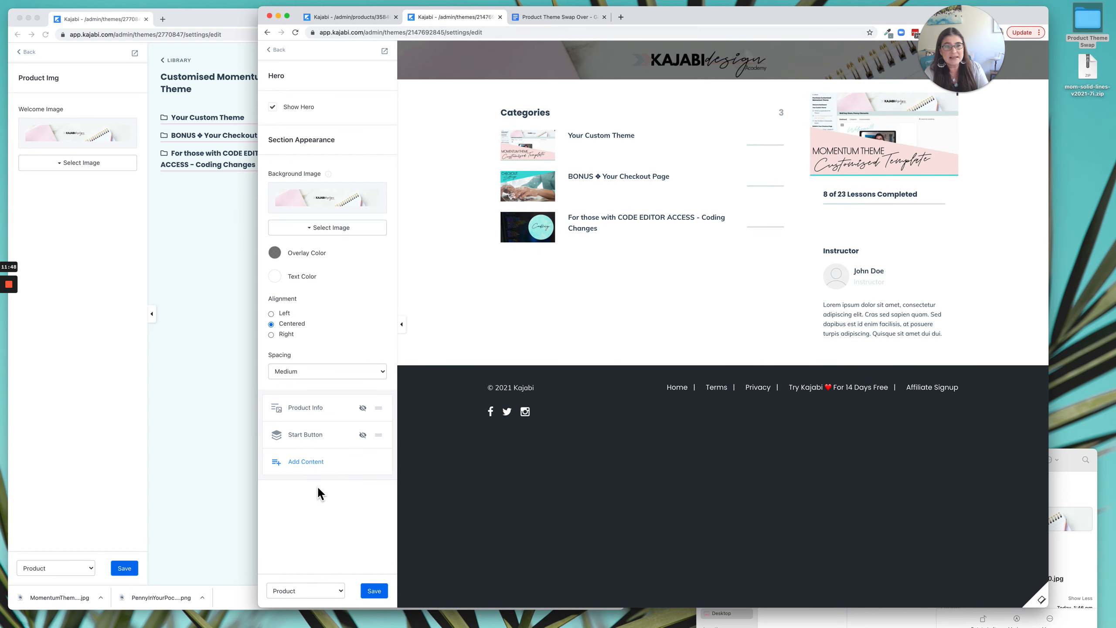
click(339, 371)
click(331, 381)
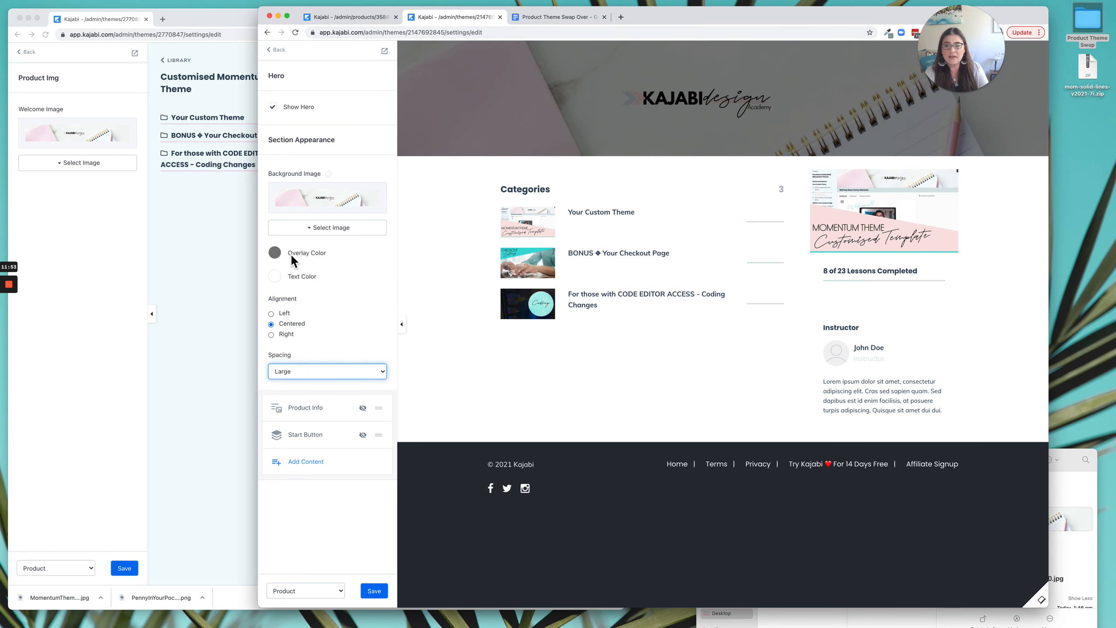
Reduce the opacity of the Hero section's overlay color to nearly transparent and save the Premier theme.
click(283, 259)
click(350, 370)
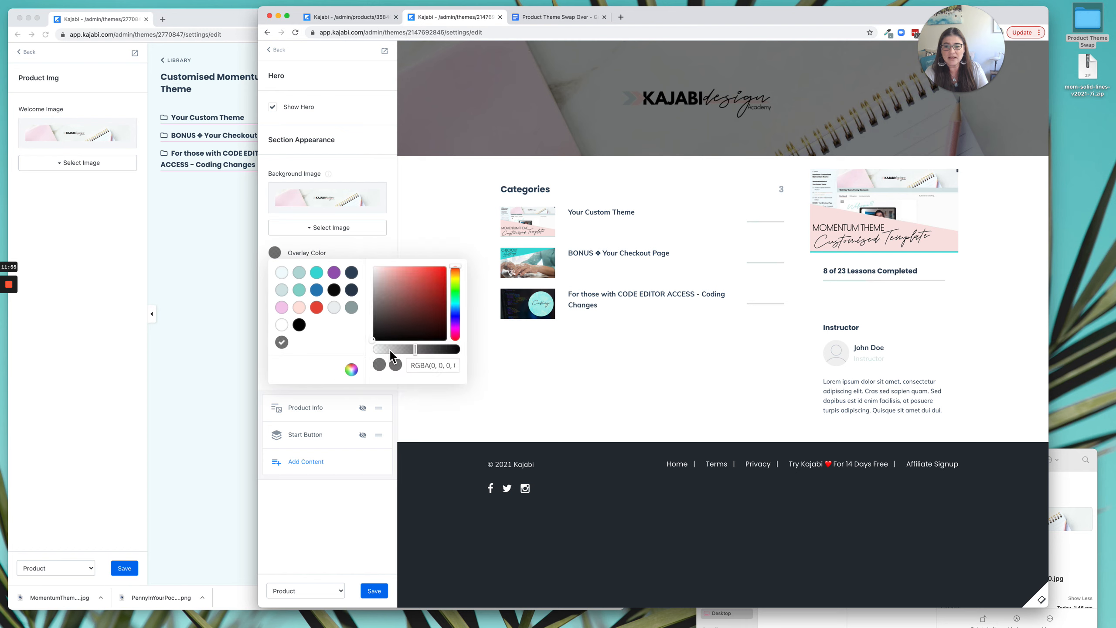
drag(382, 351, 376, 350)
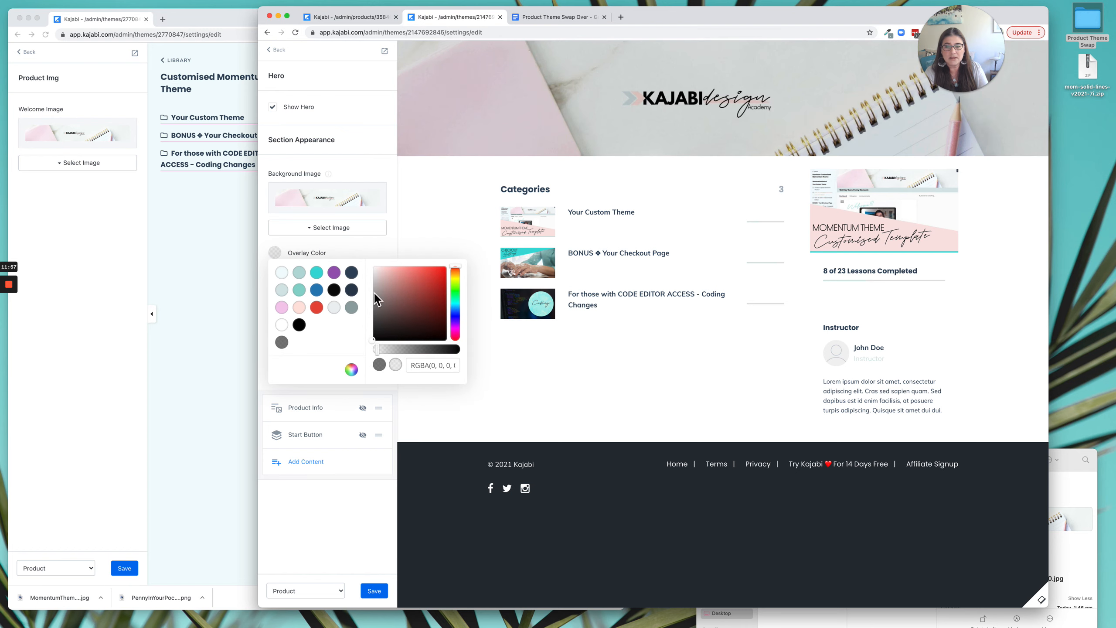
click(375, 249)
click(373, 591)
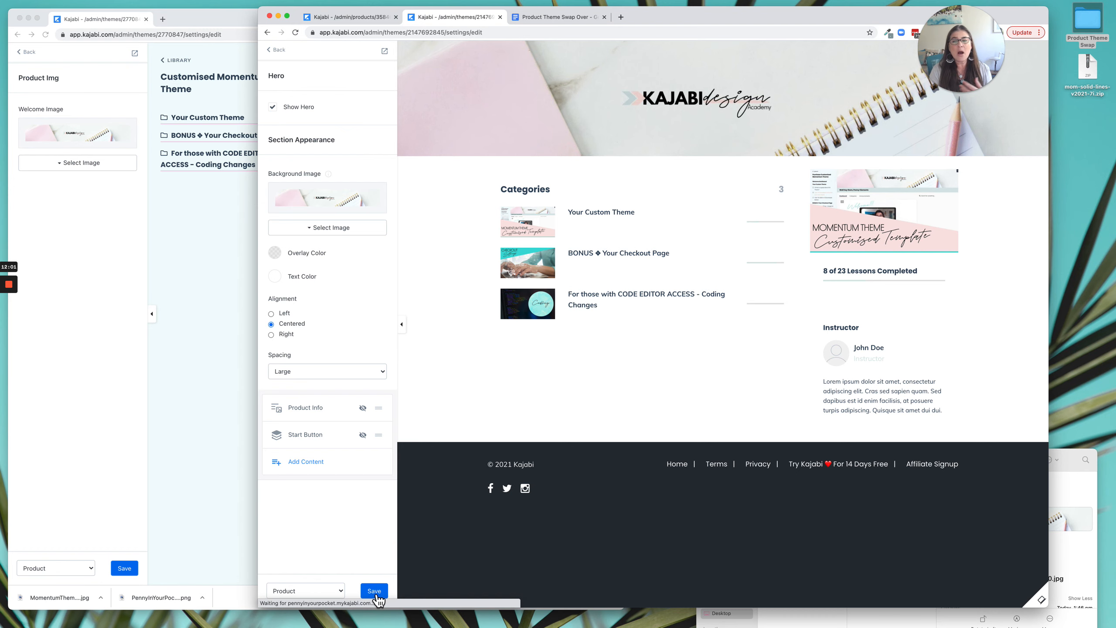
Return the live theme's editor to its section list and view the saved images in the Product Theme Swap folder.
click(25, 52)
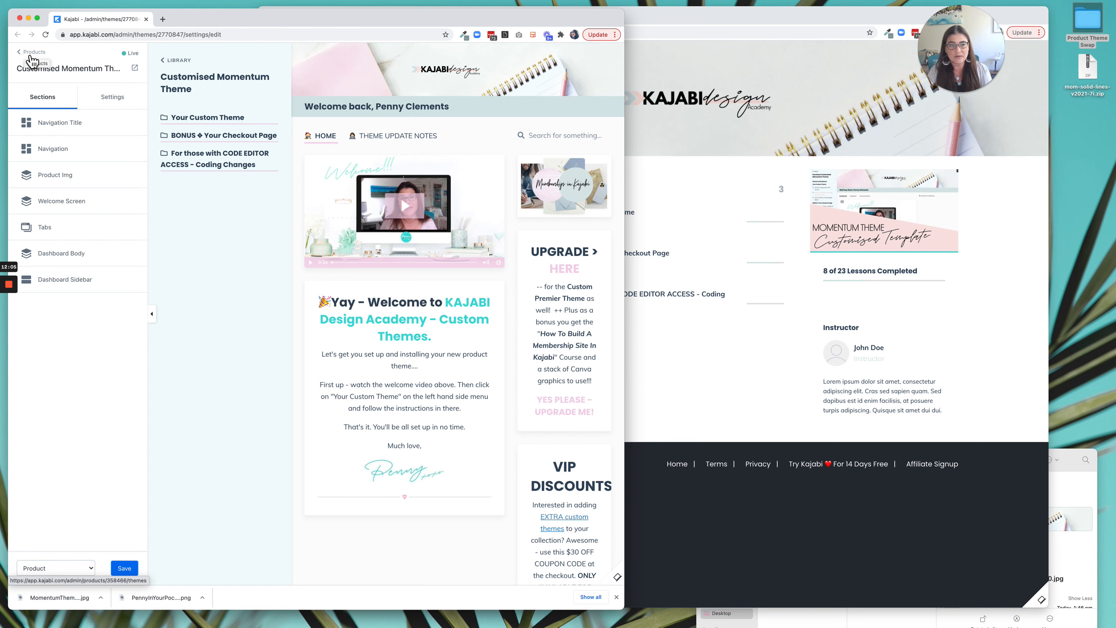
scroll(483, 308, down, 2)
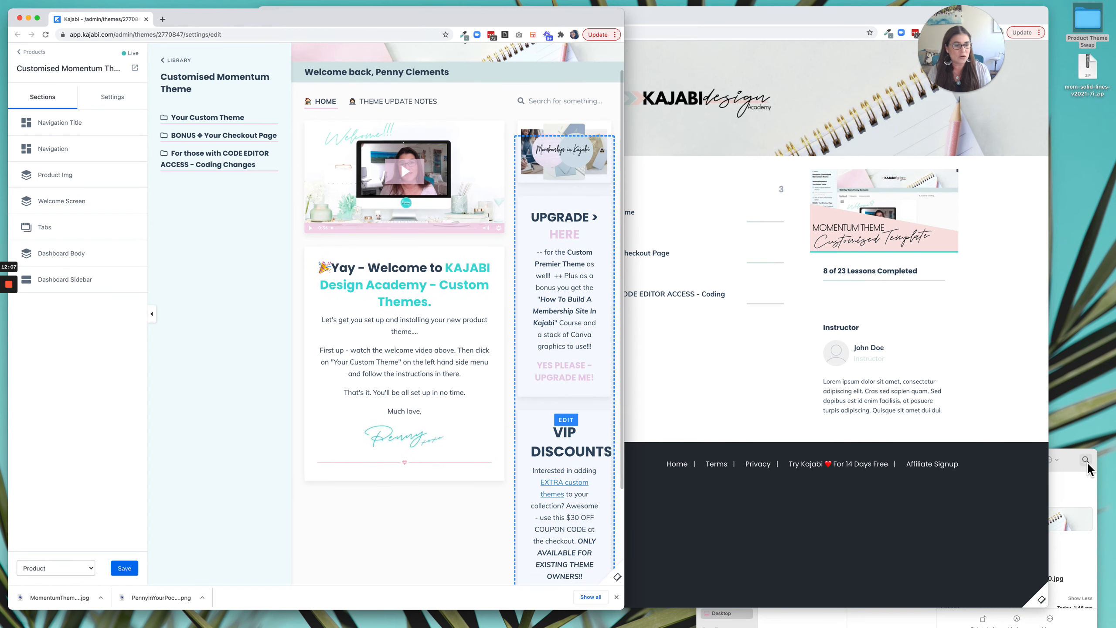
click(1079, 466)
drag(996, 461, 919, 434)
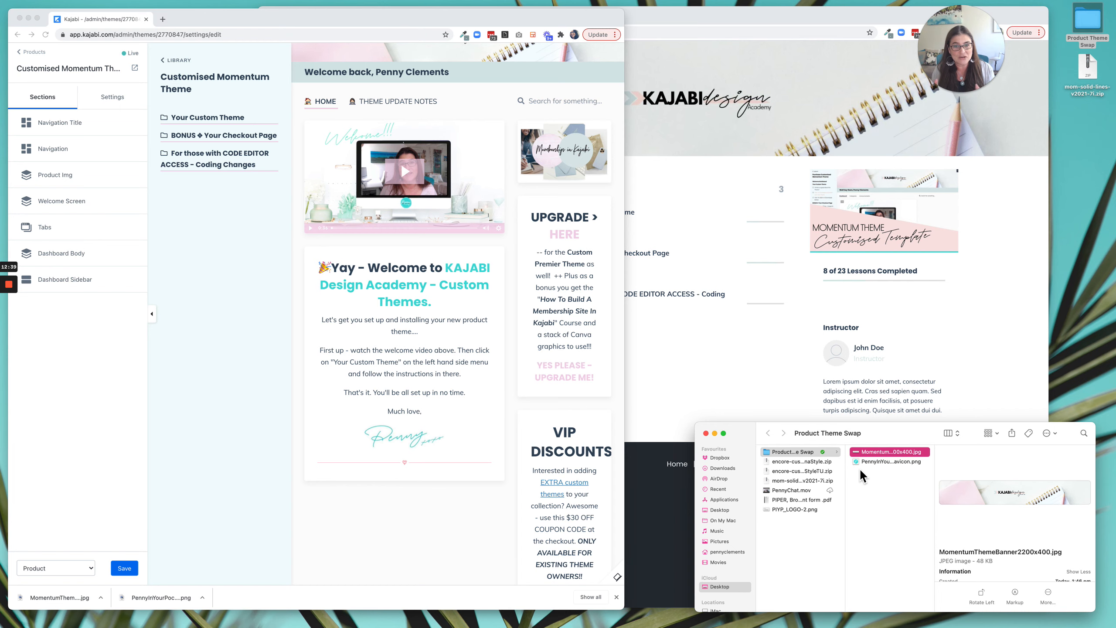
click(762, 374)
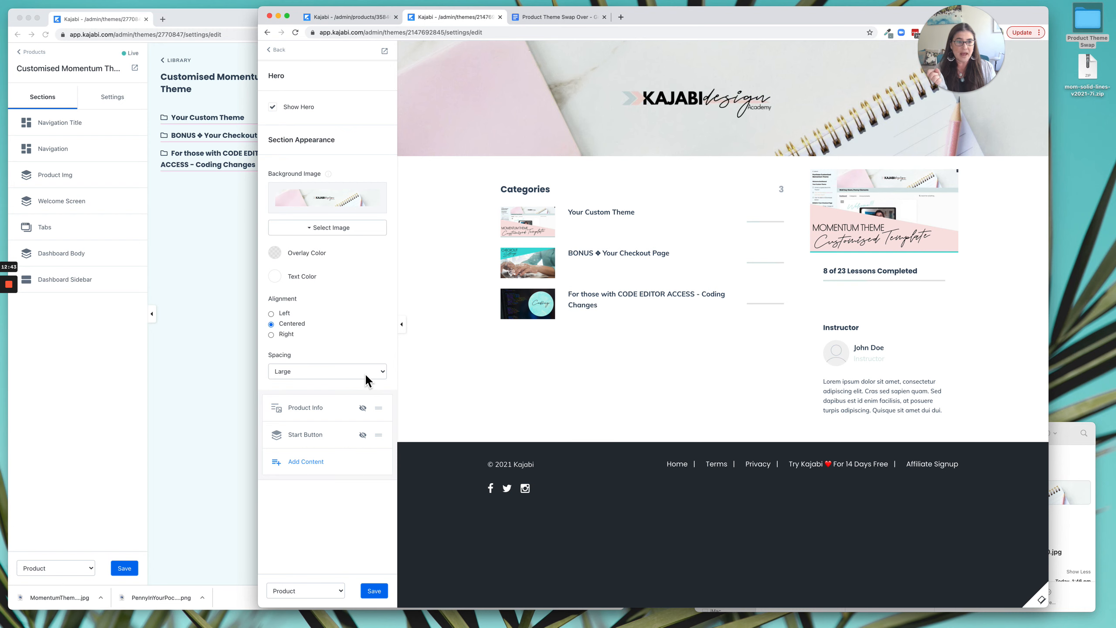
click(184, 265)
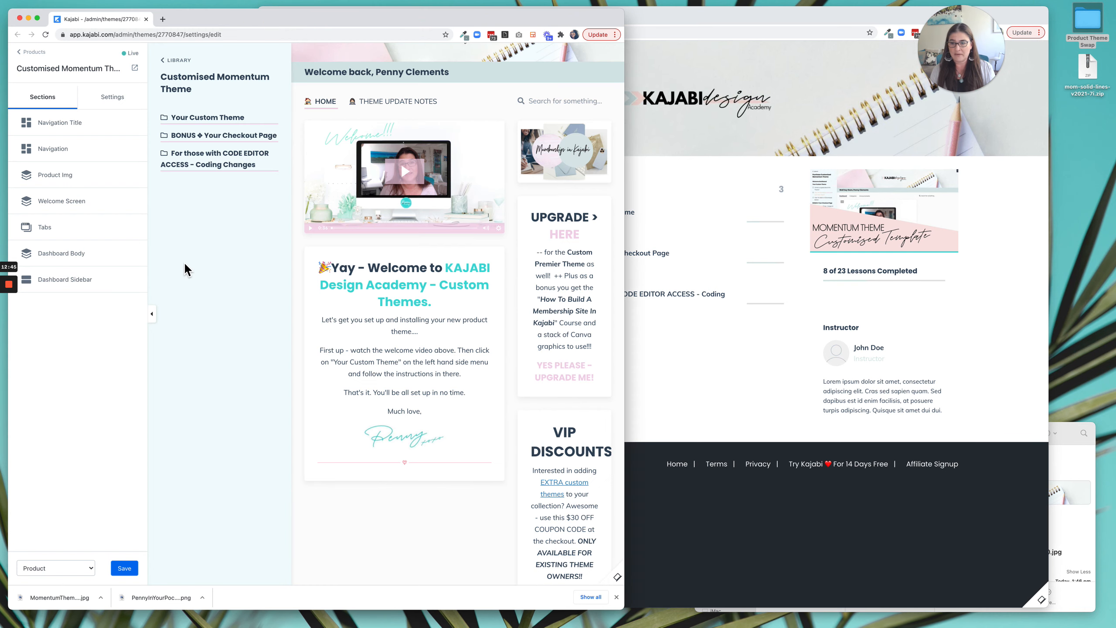
click(665, 360)
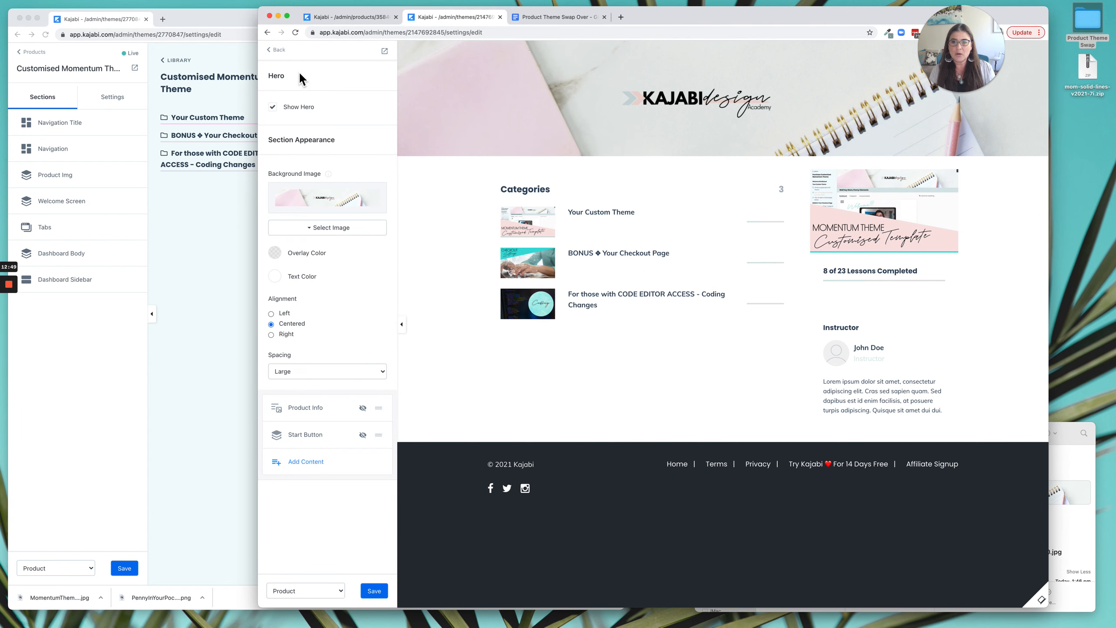
Turn on Show Welcome Body in the Premier theme's Welcome Body section and add a Text block to it.
click(283, 52)
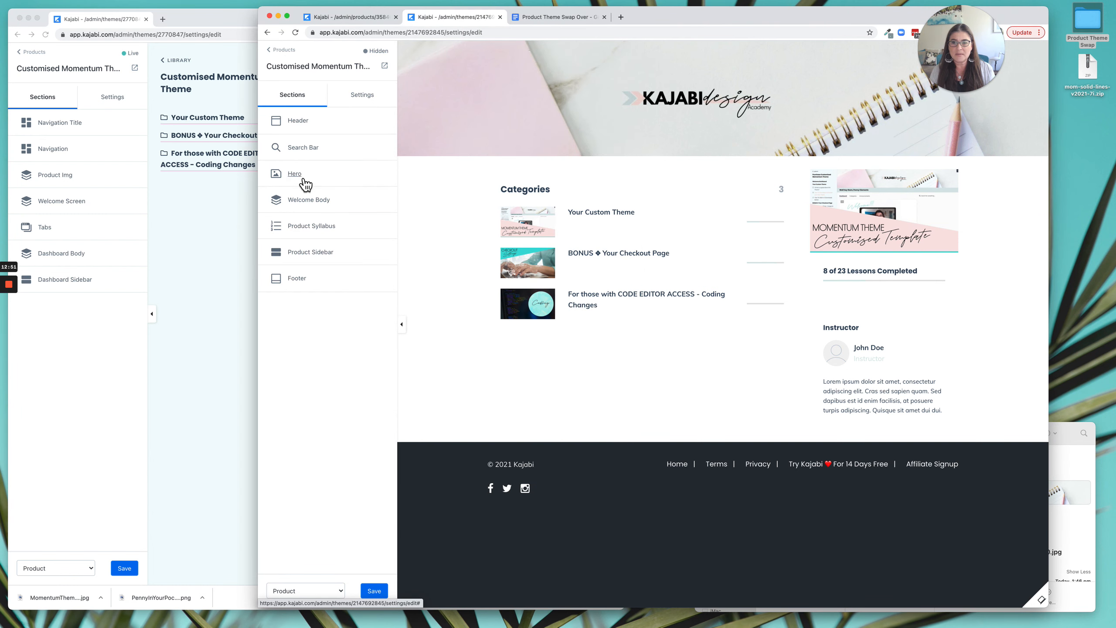
click(315, 206)
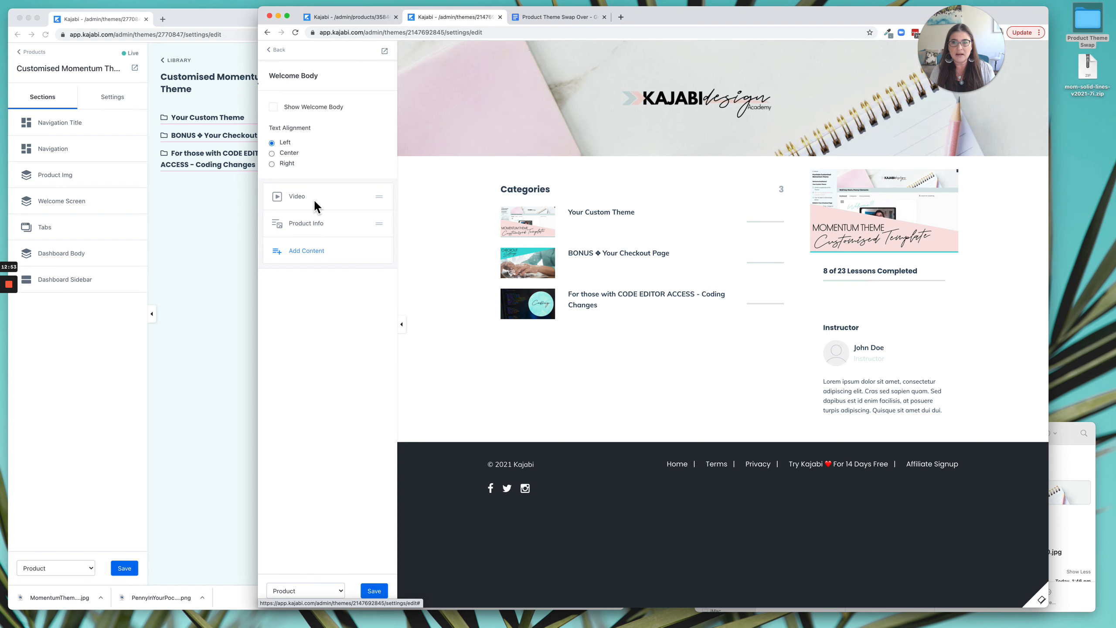
click(274, 110)
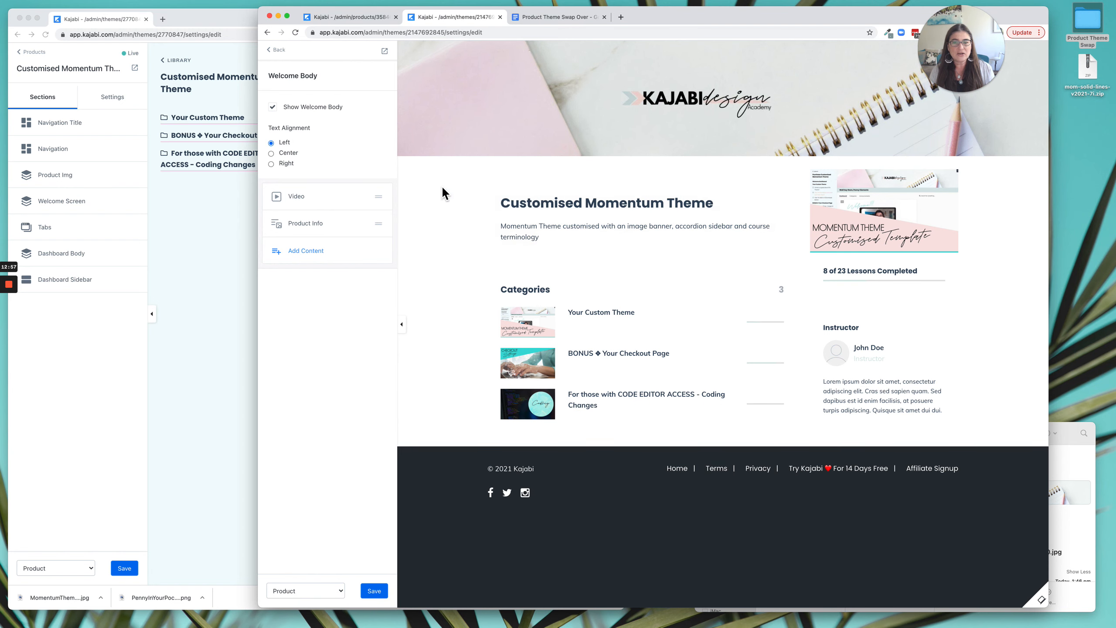
click(317, 258)
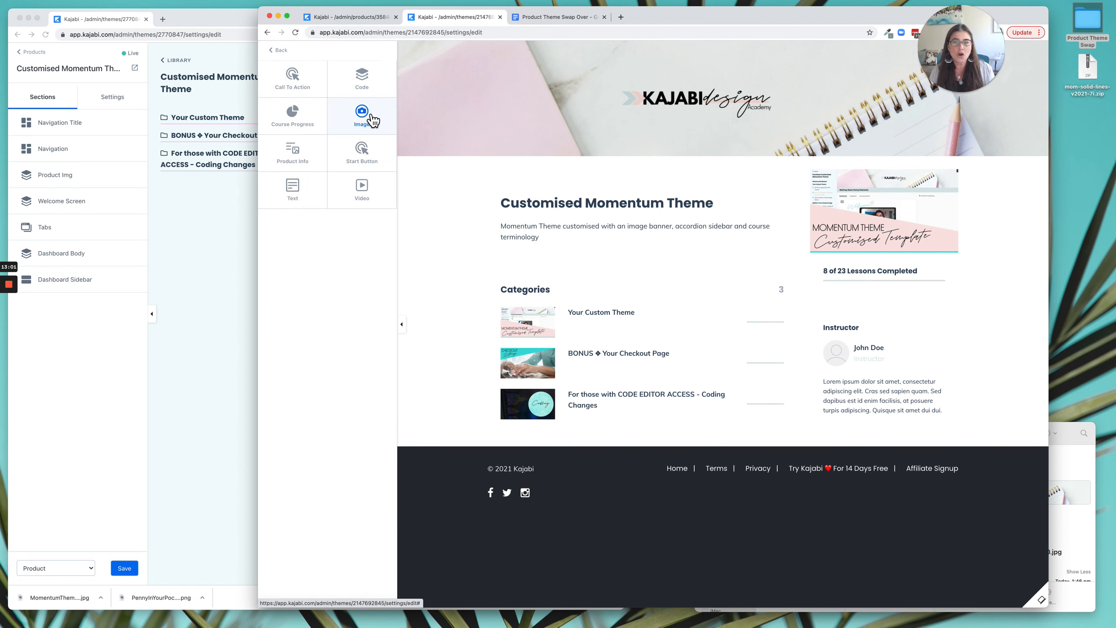
click(308, 194)
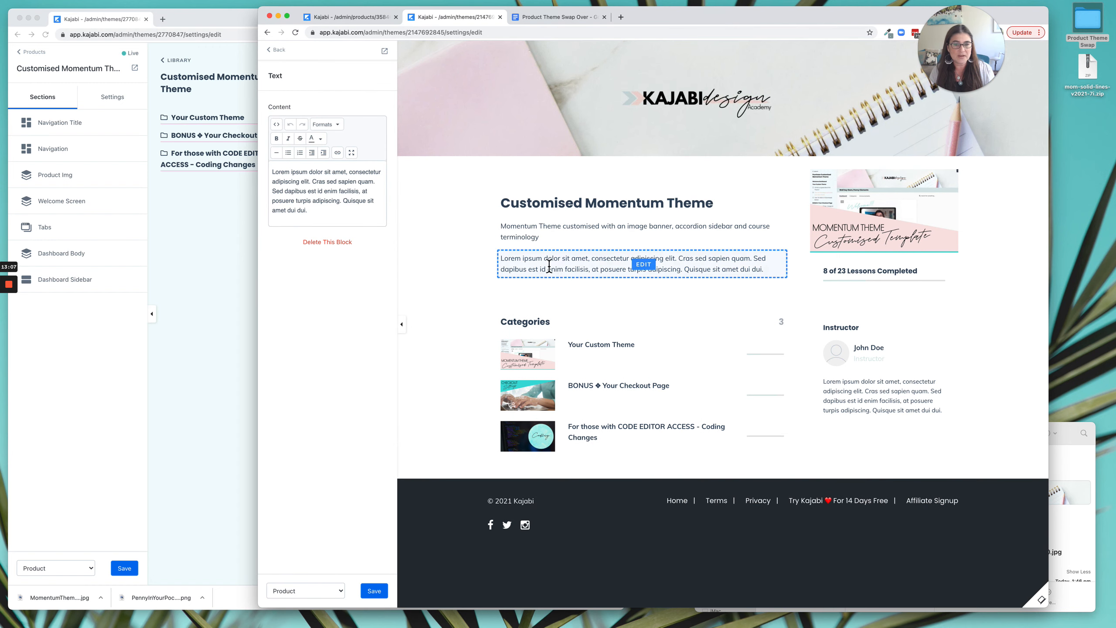
Open the source code of the live theme's welcome text block and copy all of its HTML.
click(176, 271)
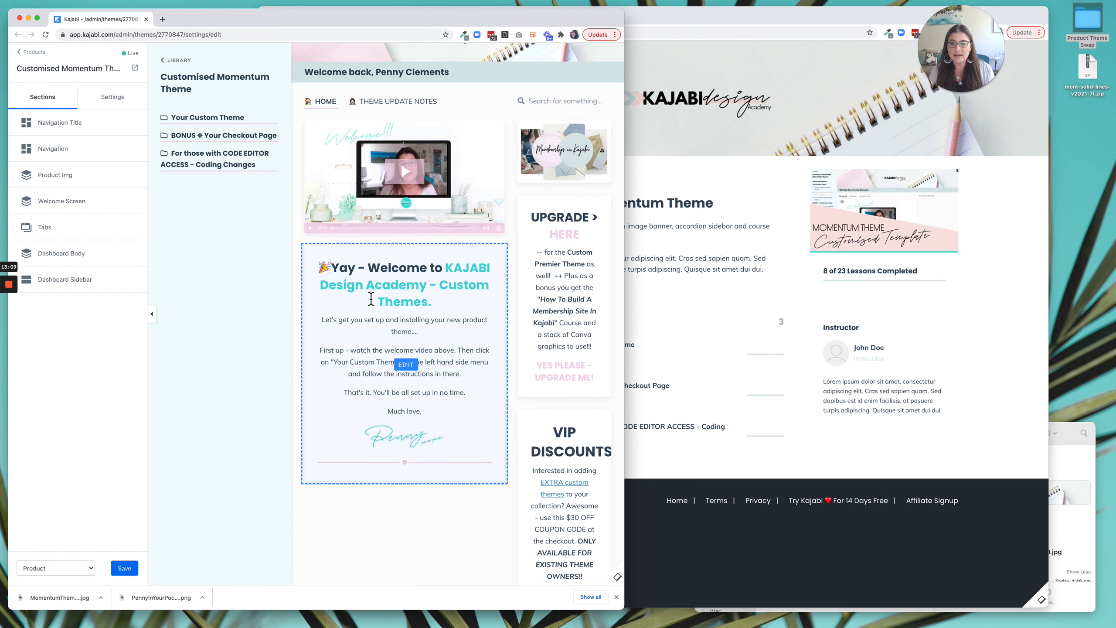
click(404, 291)
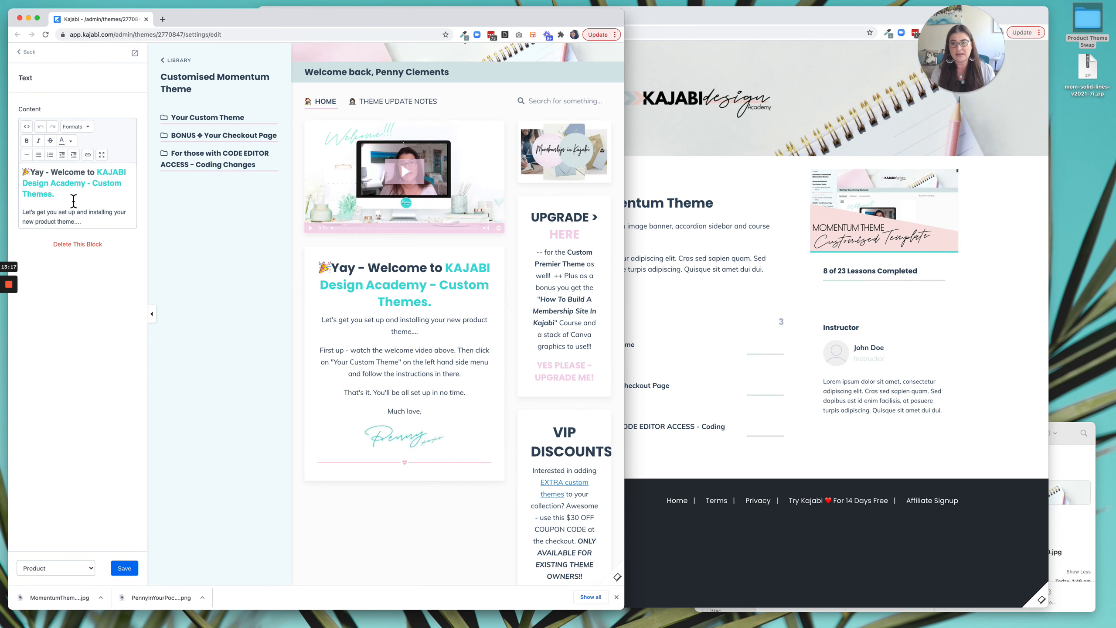
click(27, 127)
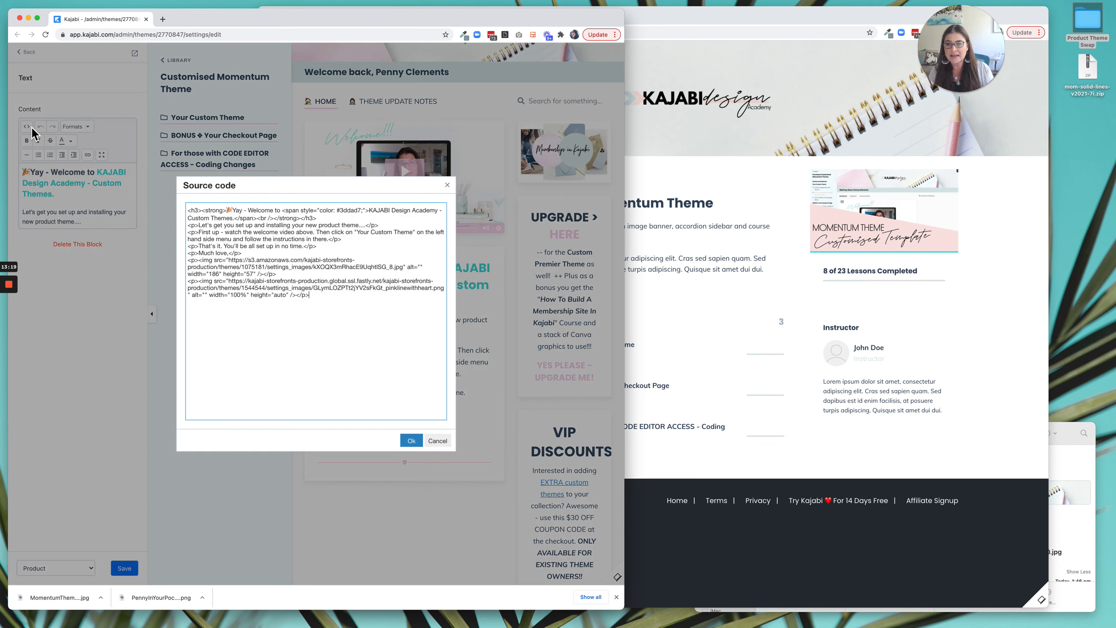
drag(189, 211, 336, 307)
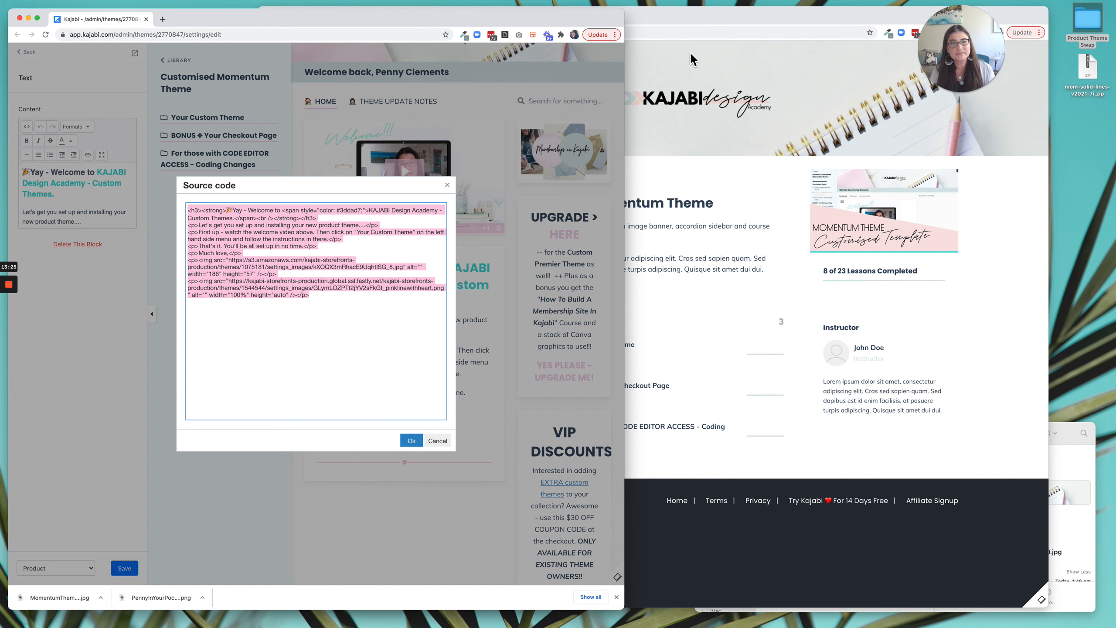
In the Product Theme Swap Over document, enter MOMENTUM - PREMIER as the theme used and paste the copied HTML as the welcome area text.
click(642, 29)
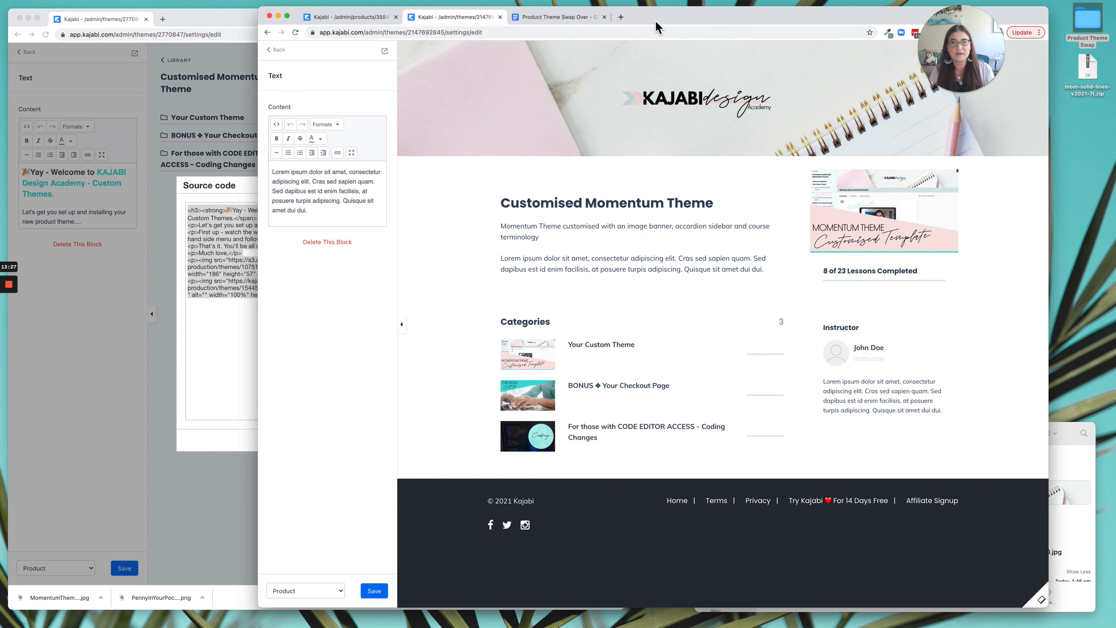
click(564, 16)
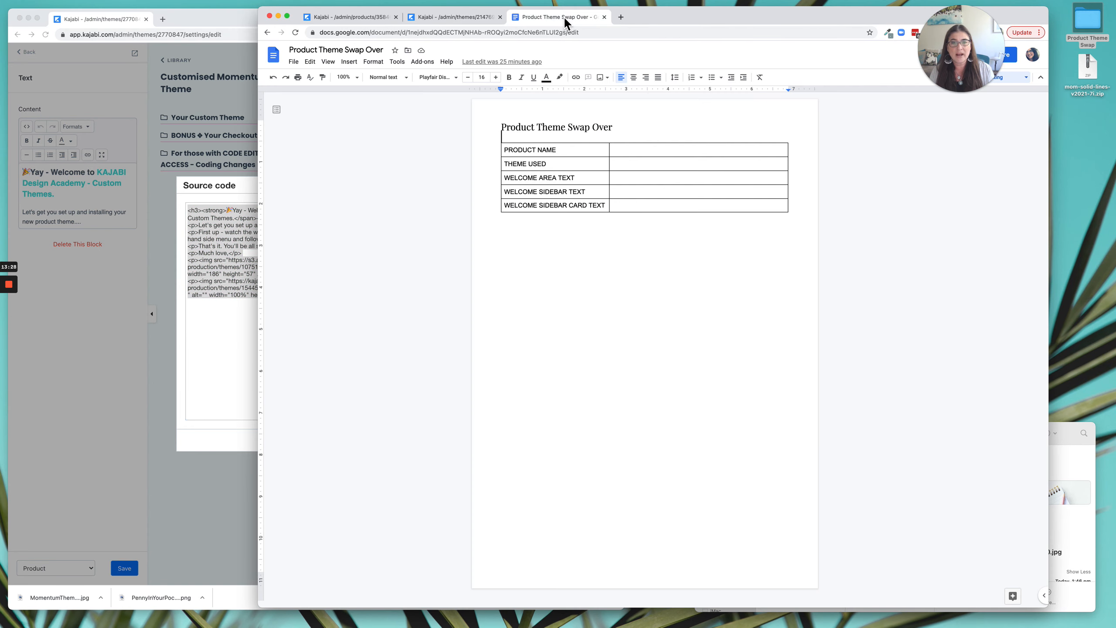
click(625, 171)
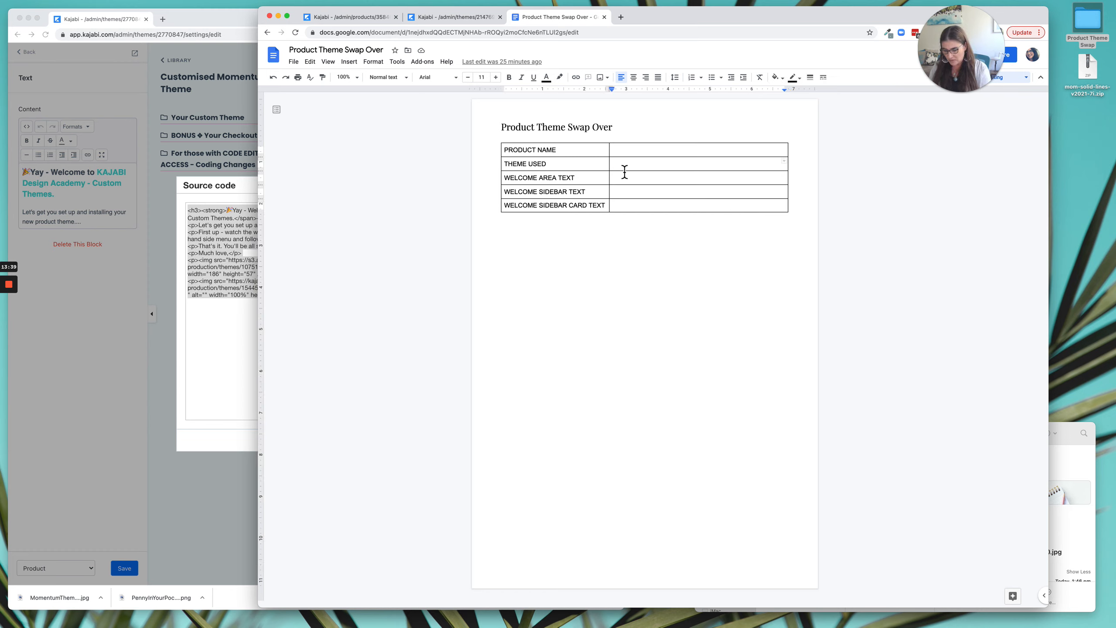
text(MOMNE)
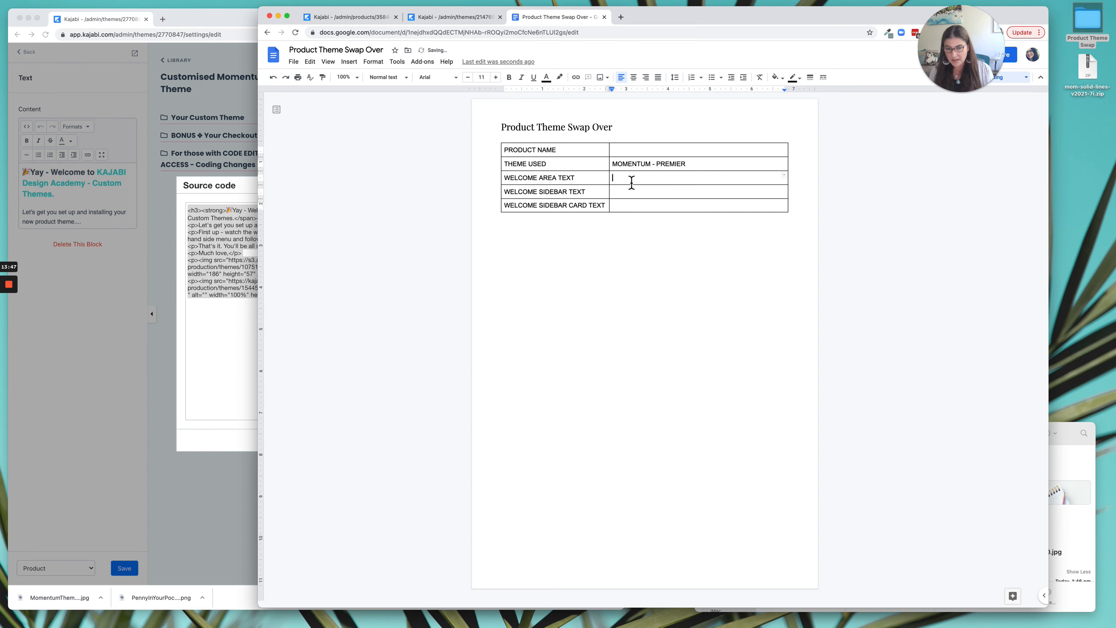
text(<h3><strong>🎉Yay - Welcome to <span style="color: #3dda97;">KAJABI Design Academy - Custom Themes.</span><br /></strong></h3> <p>Let's get you set up and installing your new product theme....</p> <p>First up - watch the welcome video above. Then click on "Your Custom Theme" on the left hand side menu and follow the instructions in there.</p> <p>That's it. You'll be all set up in no time.</p> <p>Much love,</p> <p><img src="https://s3.amazonaws.com/kajabi-storefronts-production/themes/1075181/settings_images/kXOQX3mRhacE9UqhtlSG_8.jpg" alt="" width="186" height="57" /></p> <p><img src="https://kajabi-storefronts-production.global.ssl.fastly.net/kajabi-storefronts-production/themes/1544544/settings_images/GLymLOZPTt2jYV2sFkGt_pinklinewithheart.png" alt="" width="100%" height="auto" /></p>)
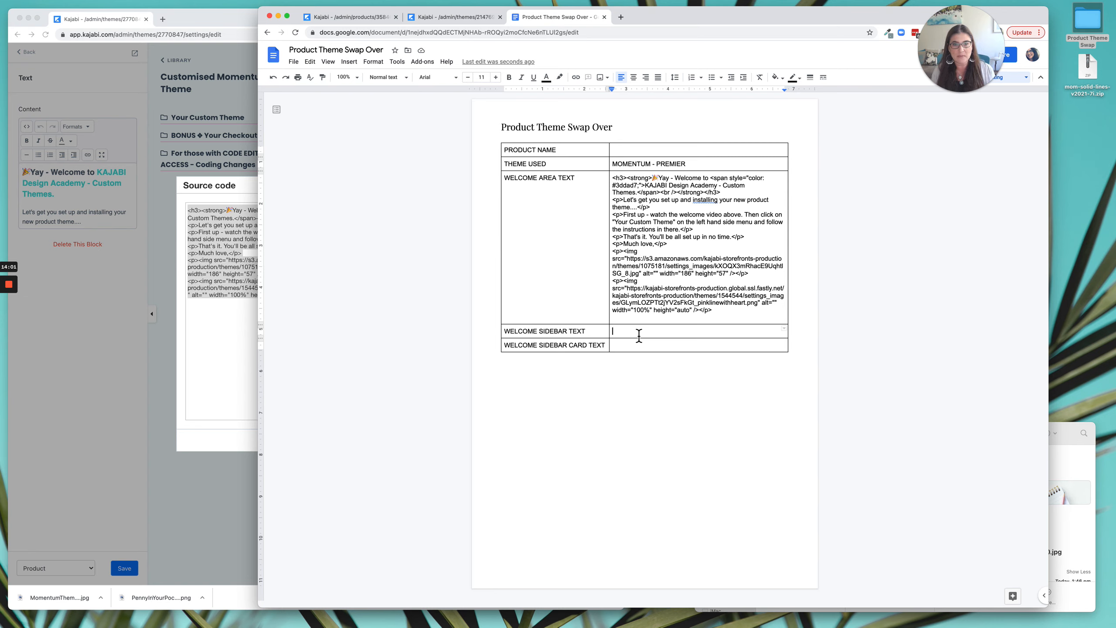
Replace the placeholder source code of the Premier theme's Welcome Body text block with the welcome HTML recorded in the document.
drag(706, 310, 614, 182)
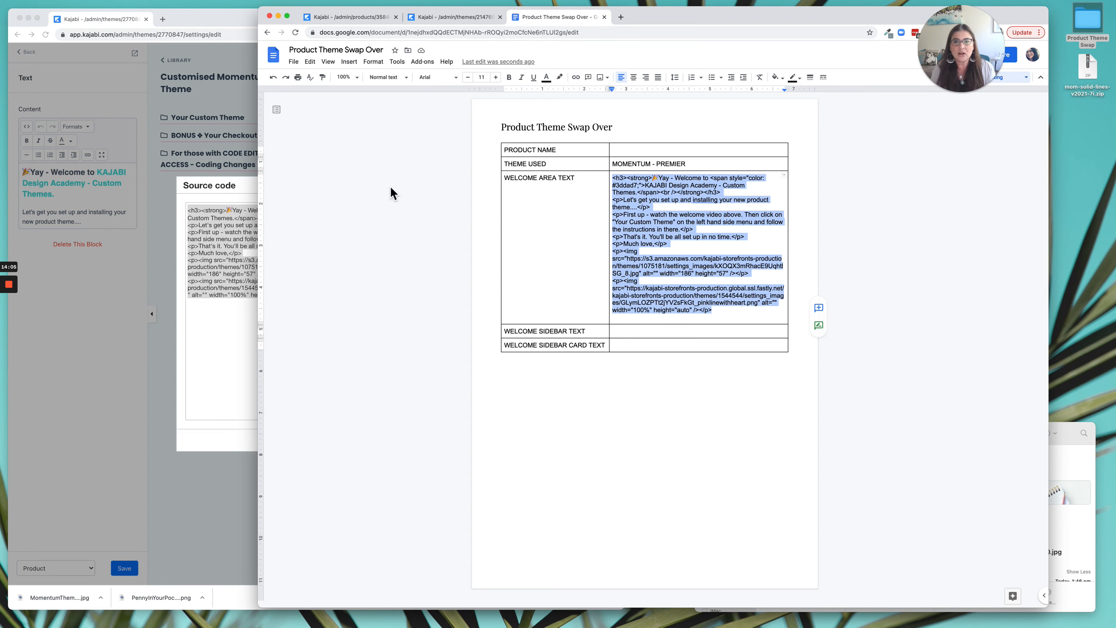
click(161, 185)
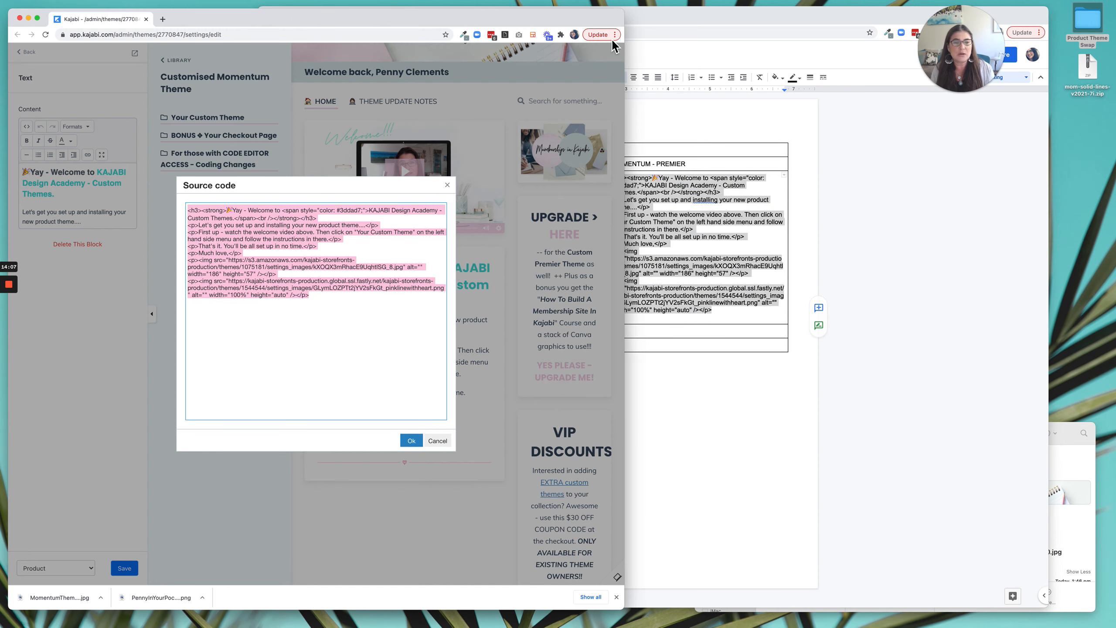
click(649, 18)
click(448, 17)
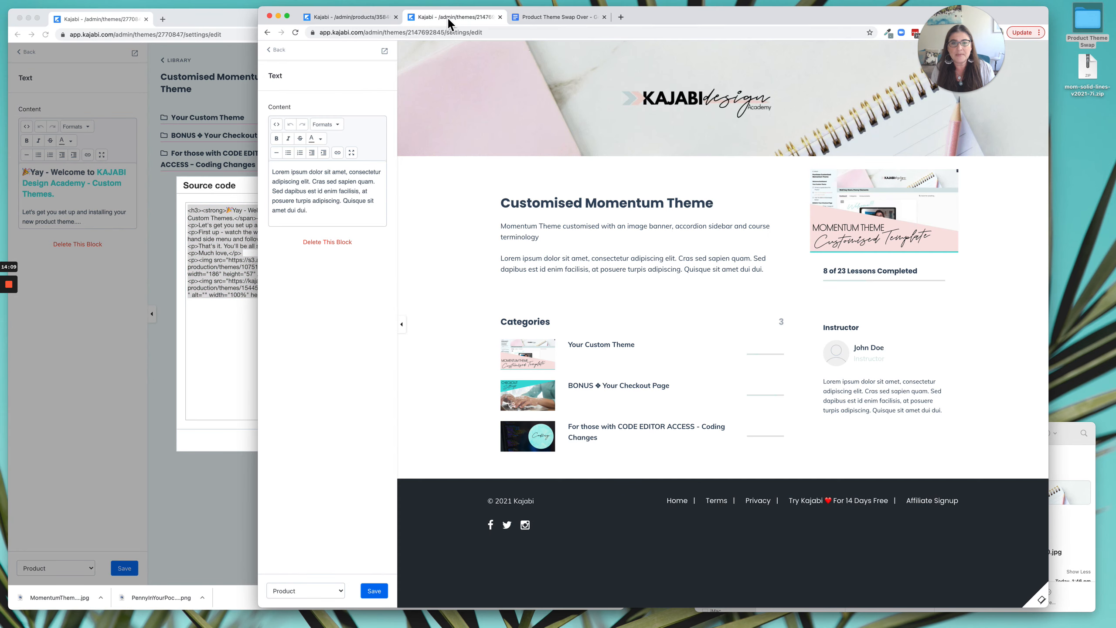
click(567, 259)
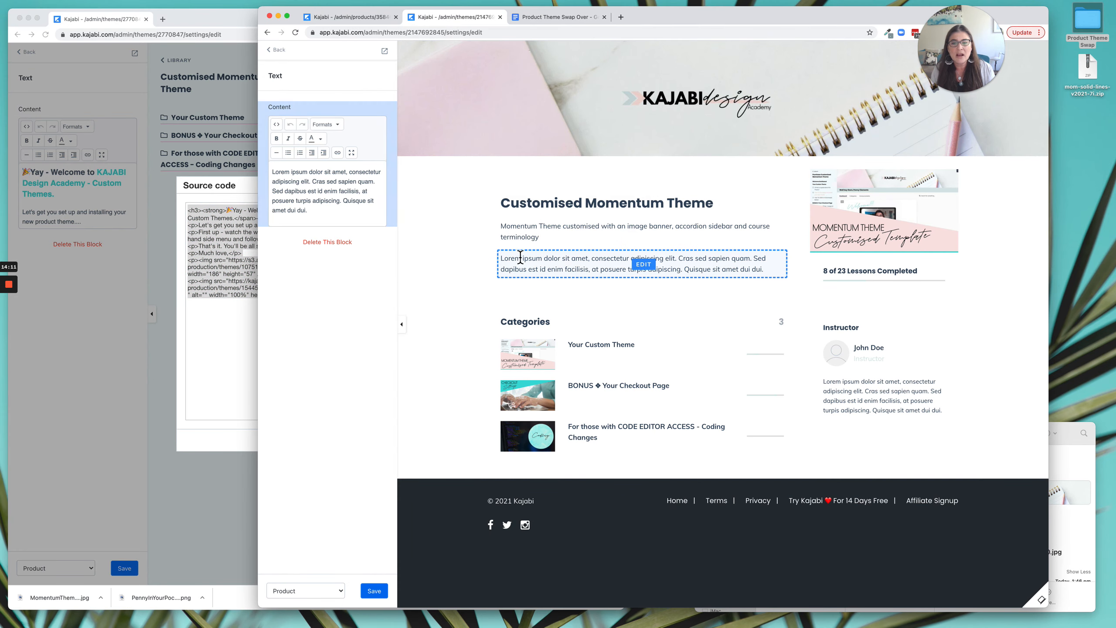
click(276, 124)
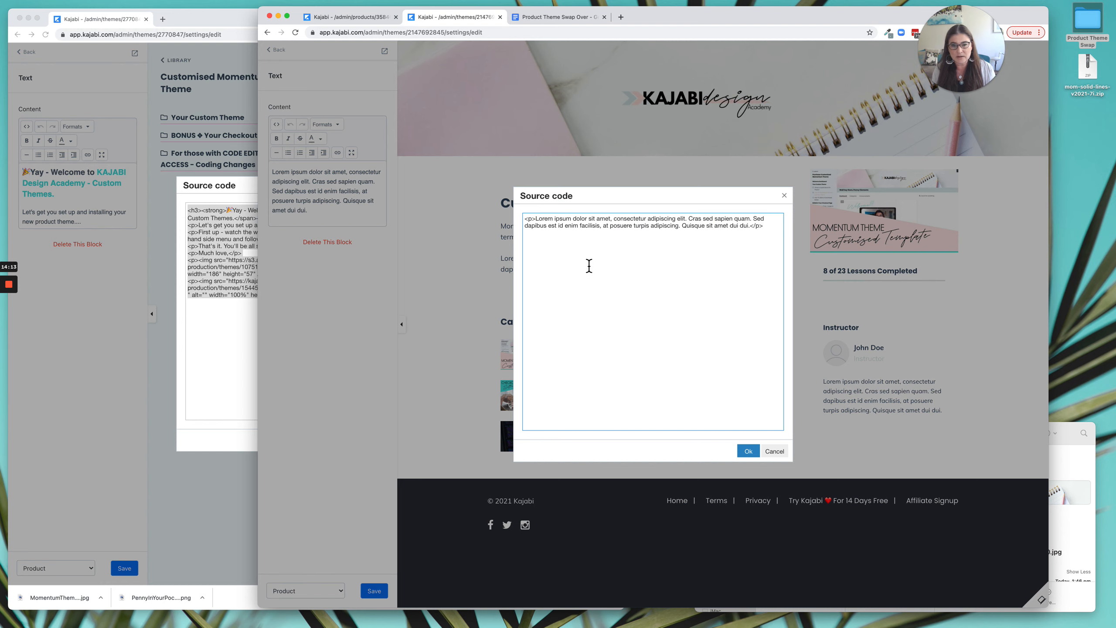
key(super+a)
key(super+v)
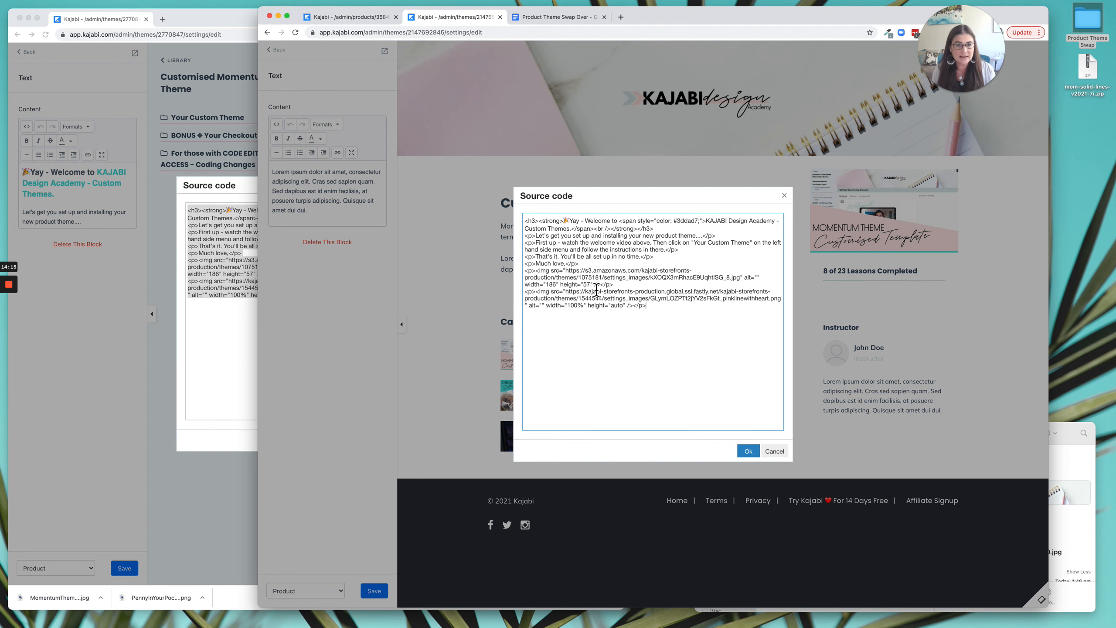
click(749, 451)
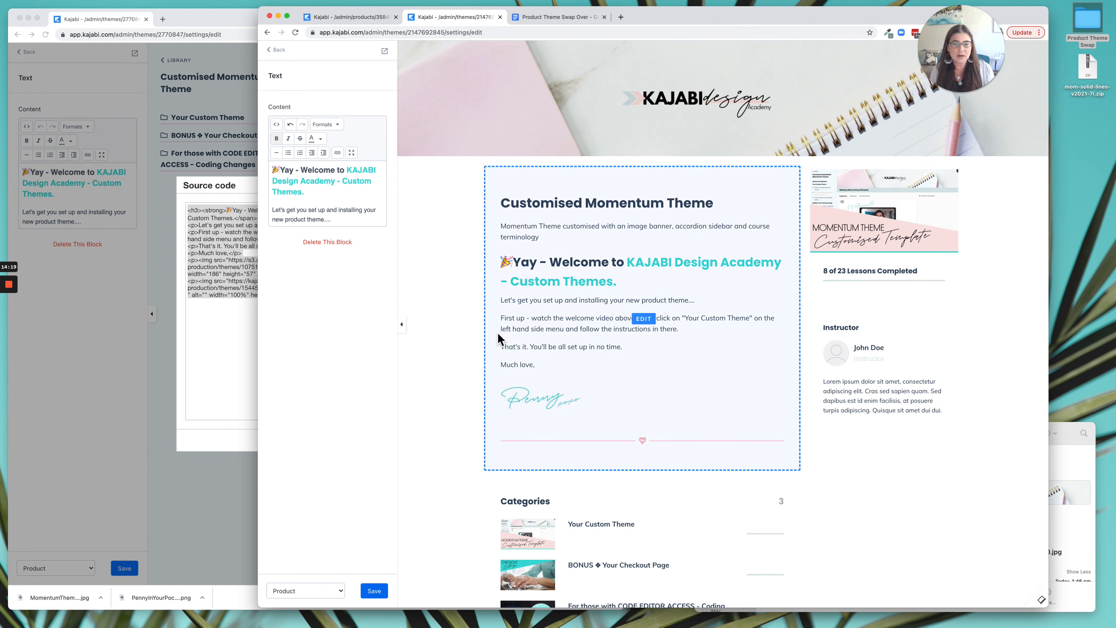
Delete the Product Info block from the Premier theme's Welcome Body and close the source code dialog in the live theme's editor.
click(543, 236)
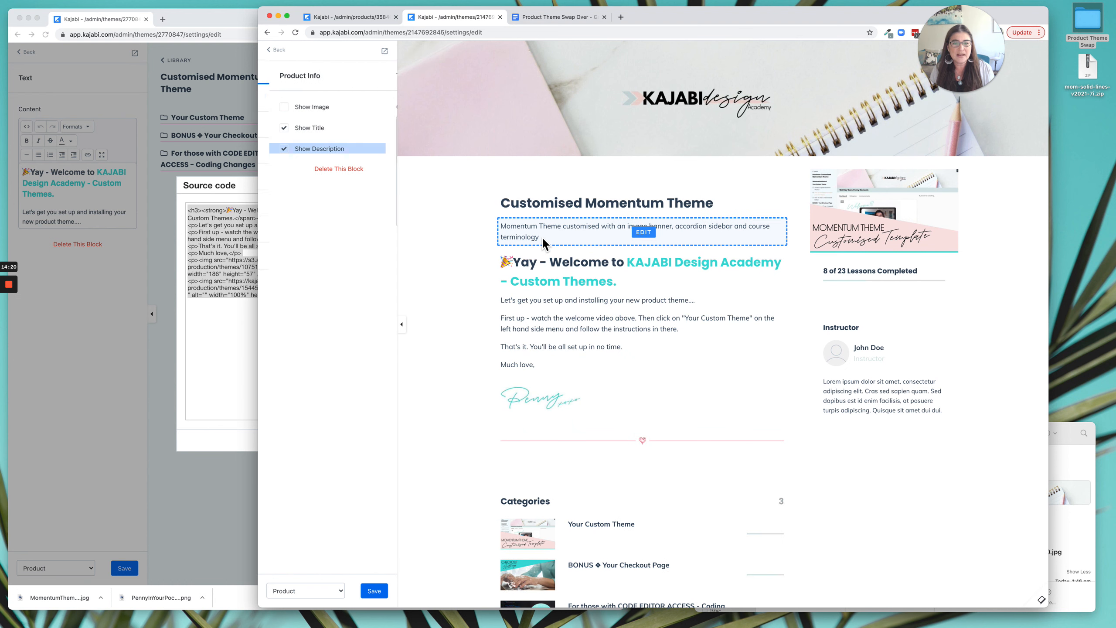
click(336, 170)
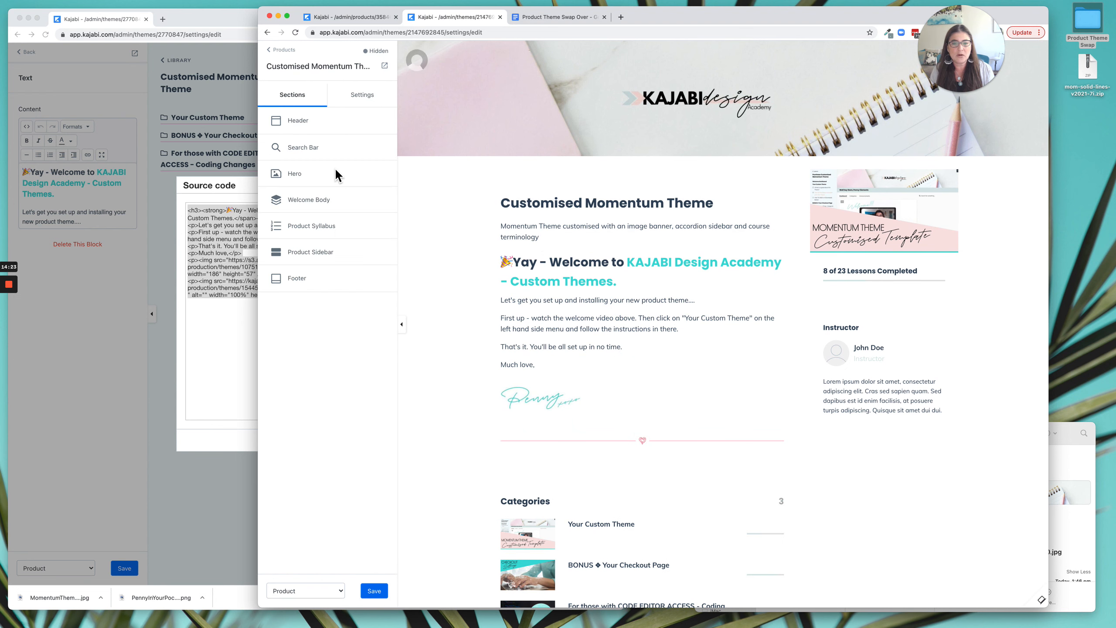
click(163, 221)
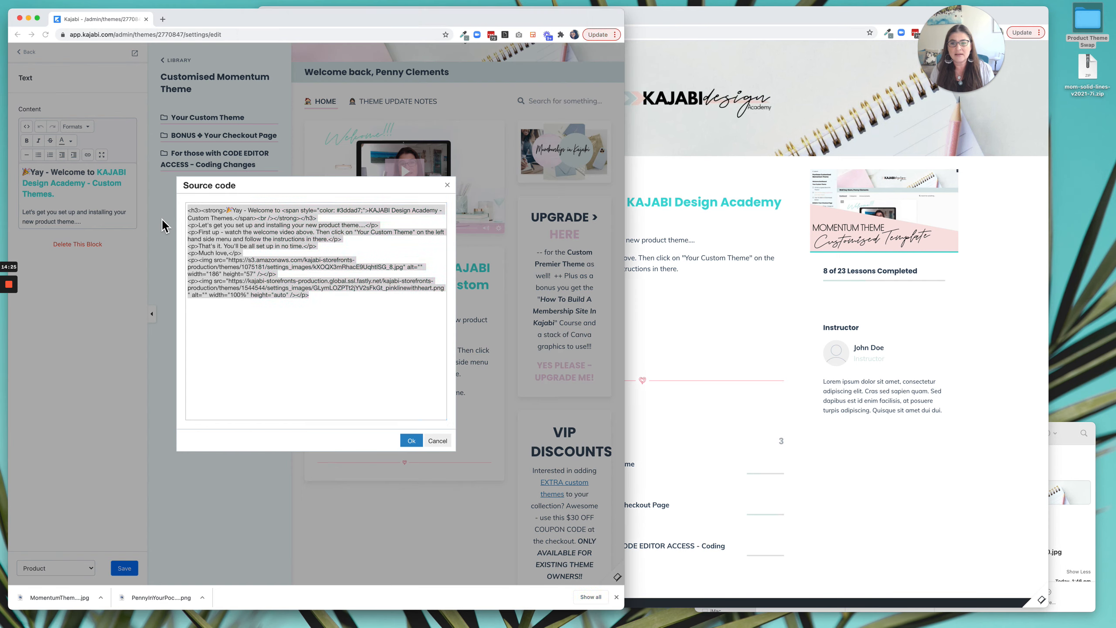
click(419, 443)
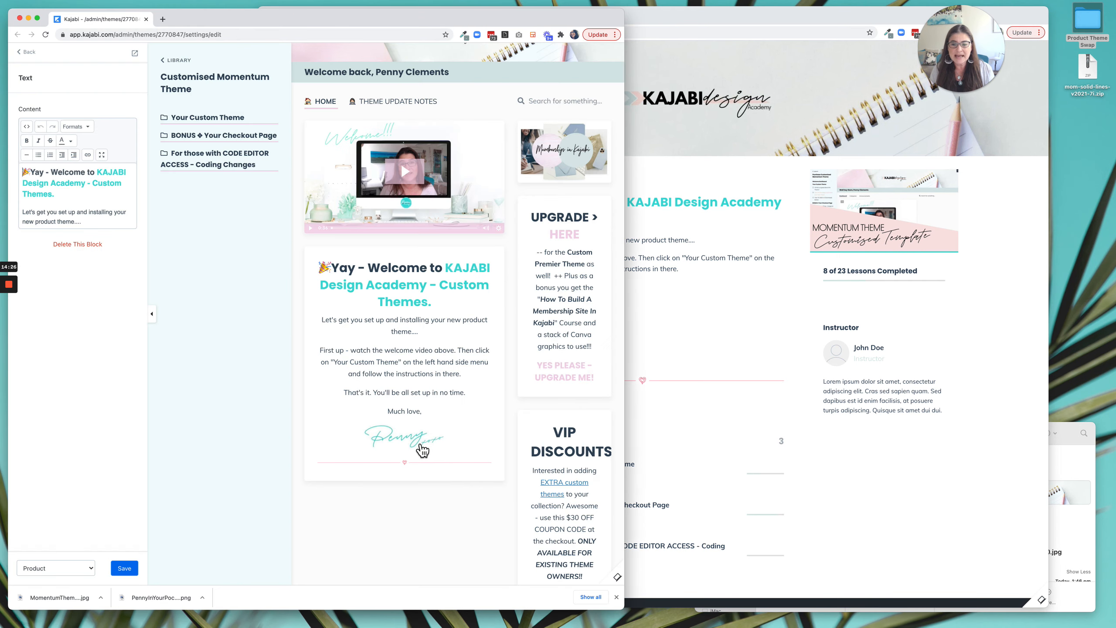
click(728, 363)
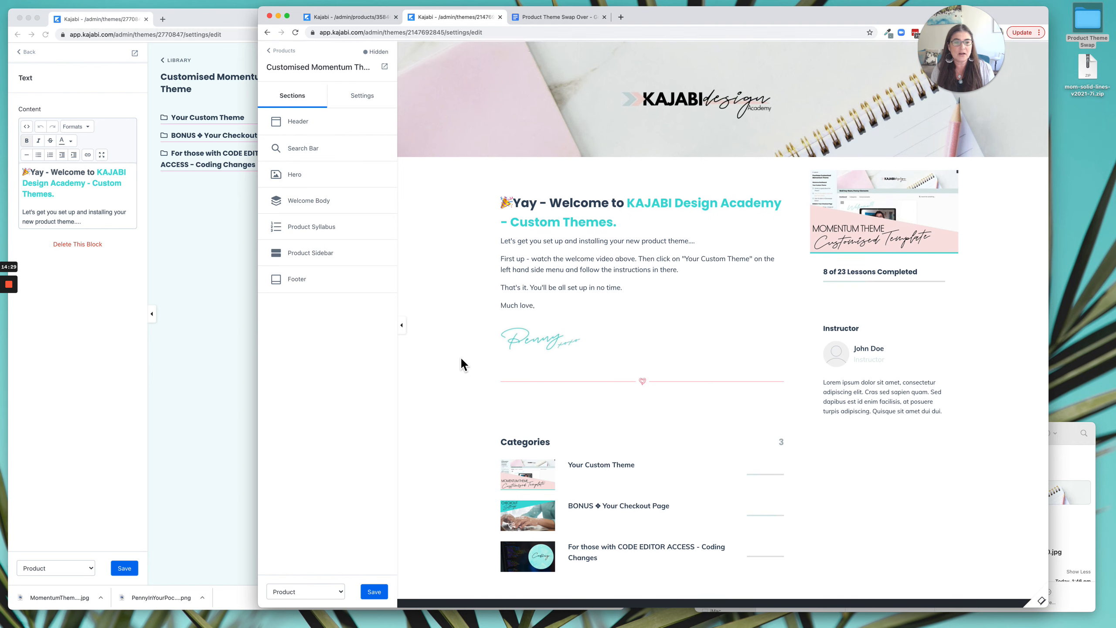
Save the live theme's welcome video thumbnail as WelcomeThumbnail.jpg in the Product Theme Swap folder.
click(201, 304)
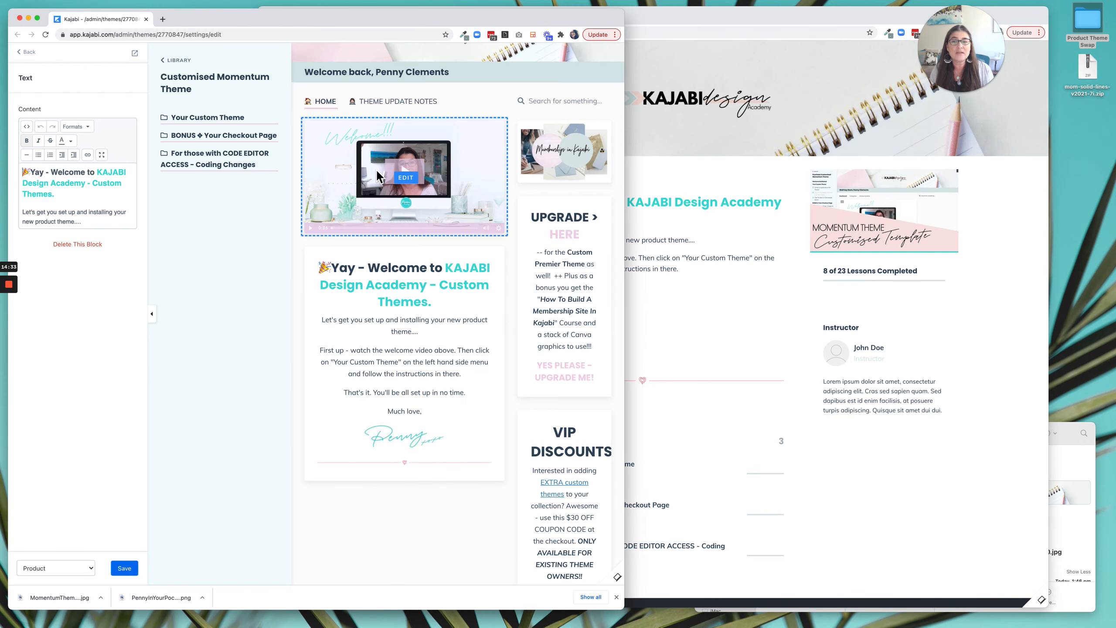
click(484, 206)
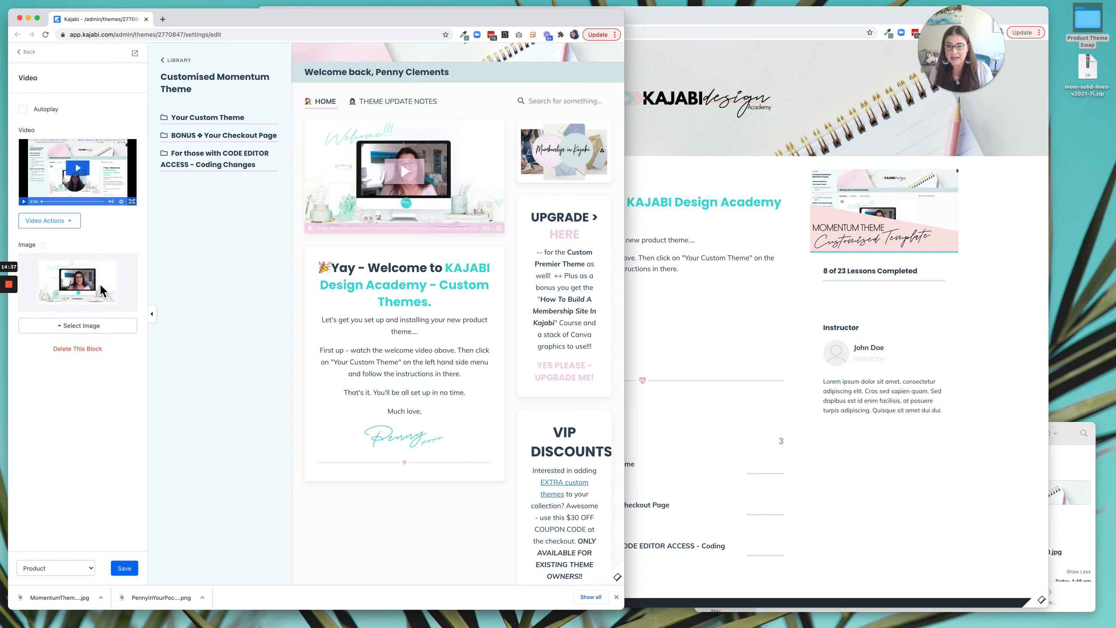
right_click(75, 276)
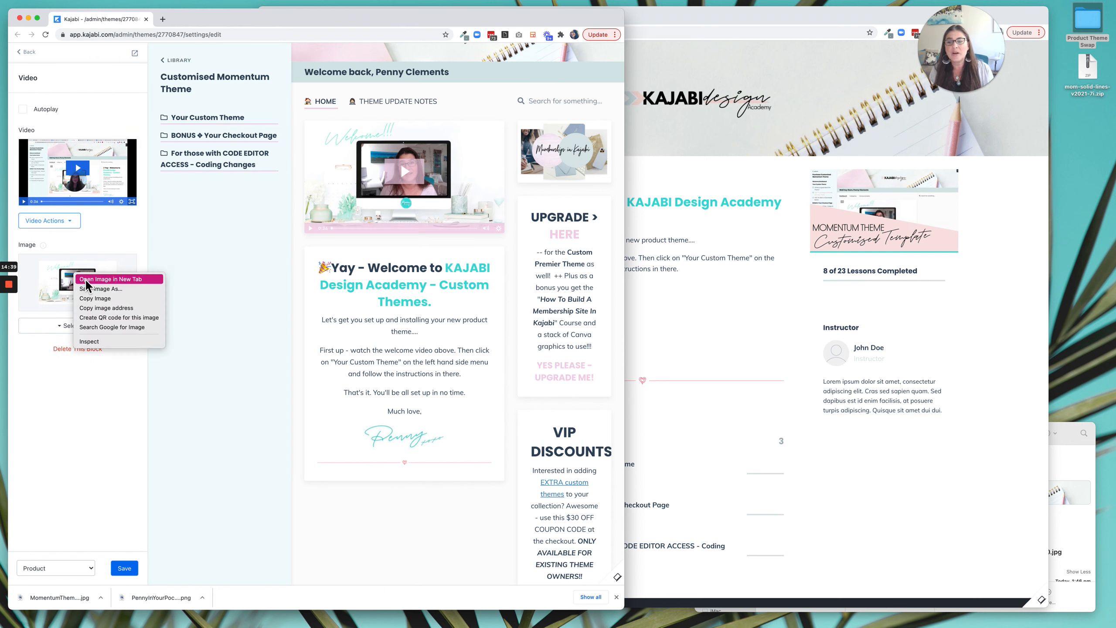
click(90, 289)
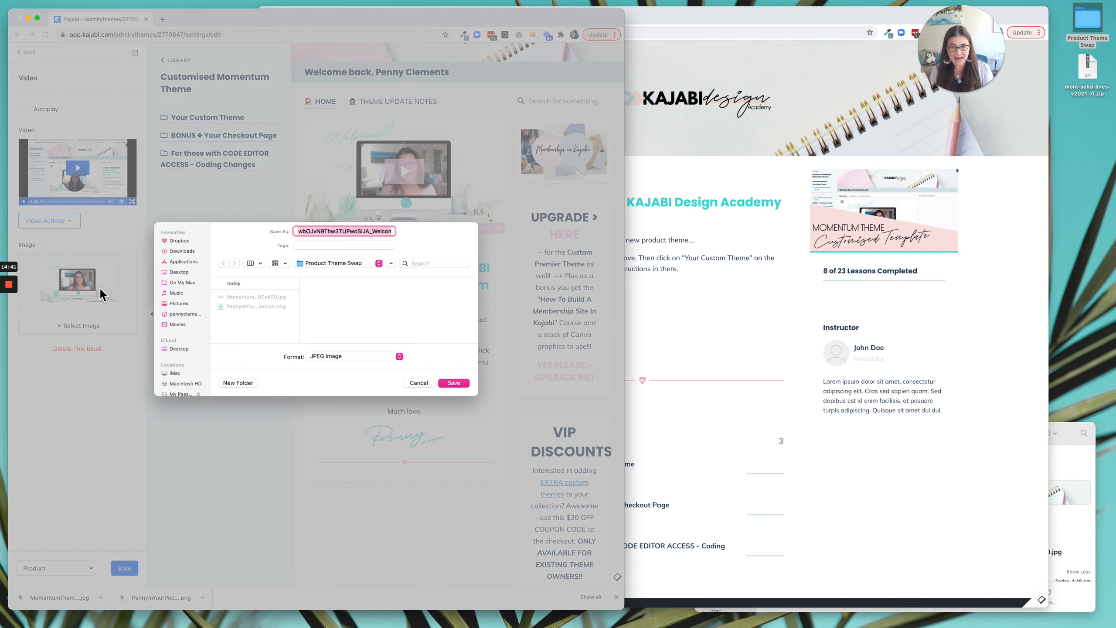
click(369, 231)
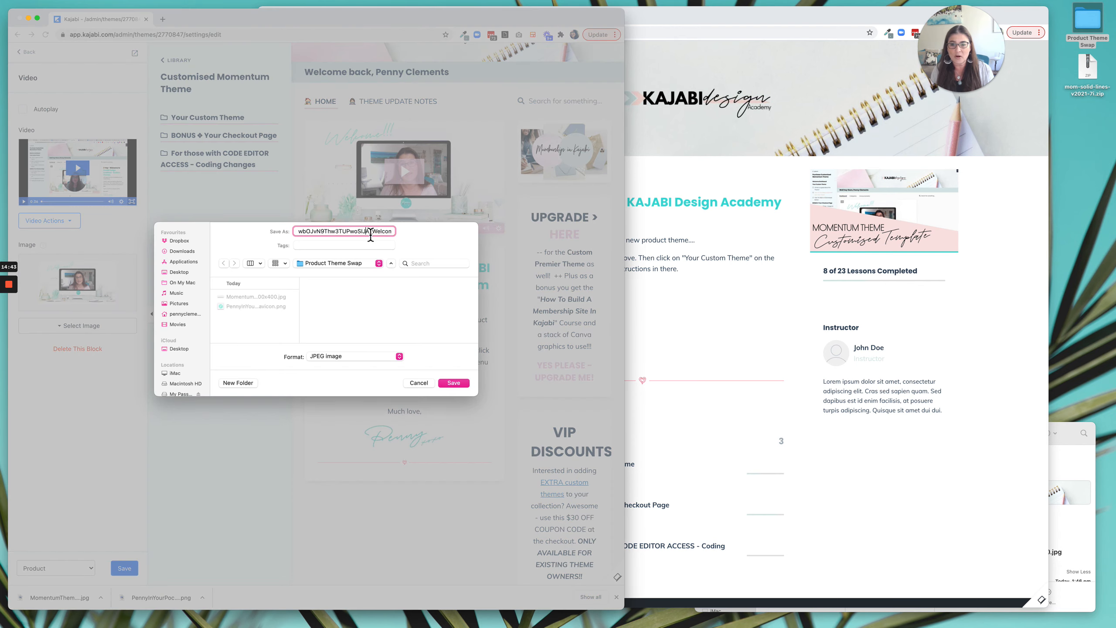
key(BackSpace)
key(BackSpace)
key(BackSpace)
key(BackSpace)
key(BackSpace)
key(BackSpace)
key(BackSpace)
key(BackSpace)
key(BackSpace)
key(BackSpace)
key(BackSpace)
key(BackSpace)
key(BackSpace)
key(BackSpace)
key(BackSpace)
key(BackSpace)
key(BackSpace)
key(BackSpace)
key(BackSpace)
key(BackSpace)
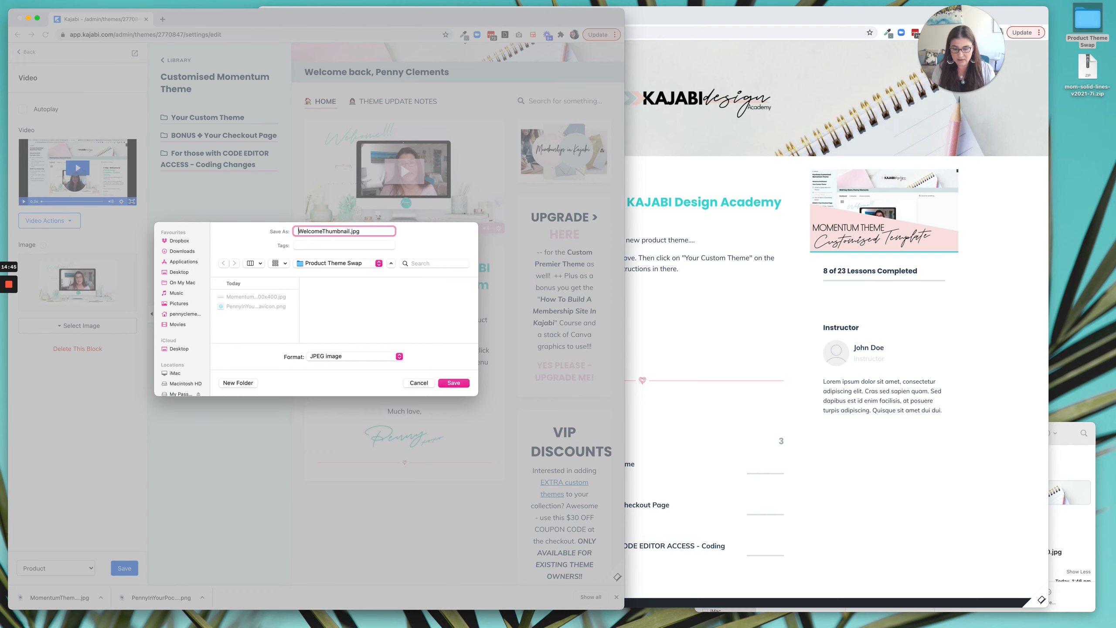
click(454, 382)
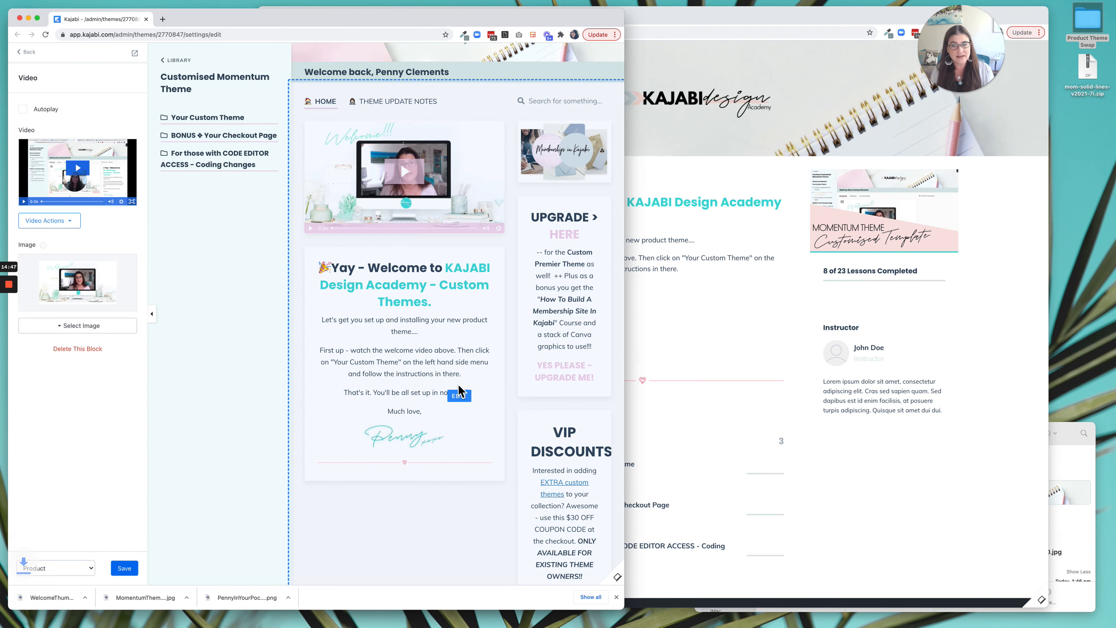
Upload WelcomeThumbnail.jpg from the Product Theme Swap folder as the image of the Video block in the Premier theme's Welcome Body.
click(760, 351)
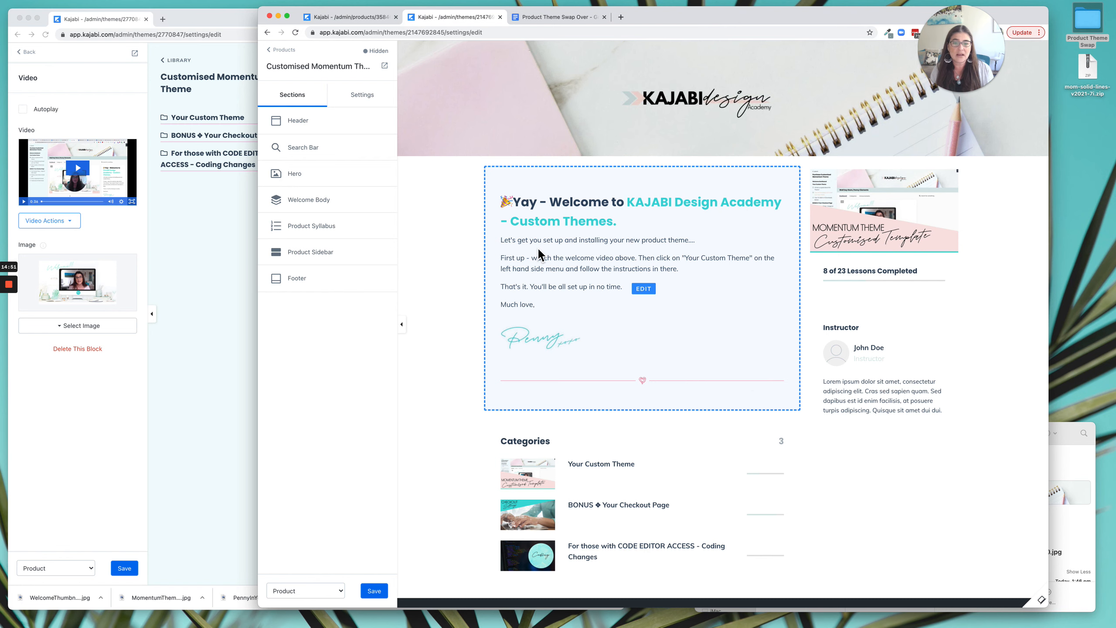
click(323, 202)
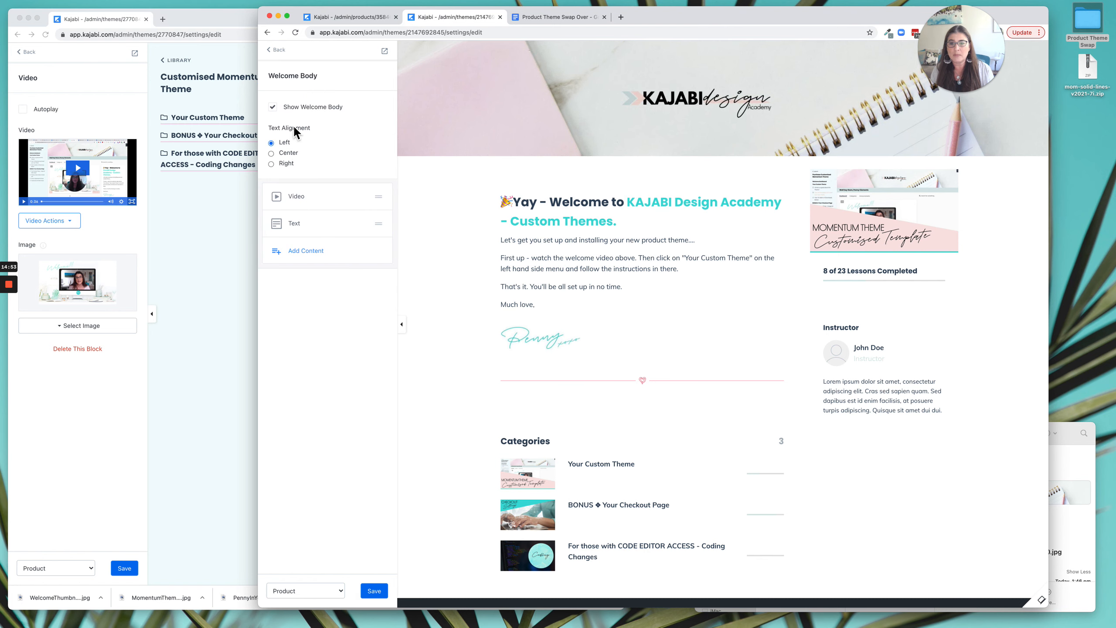
click(301, 204)
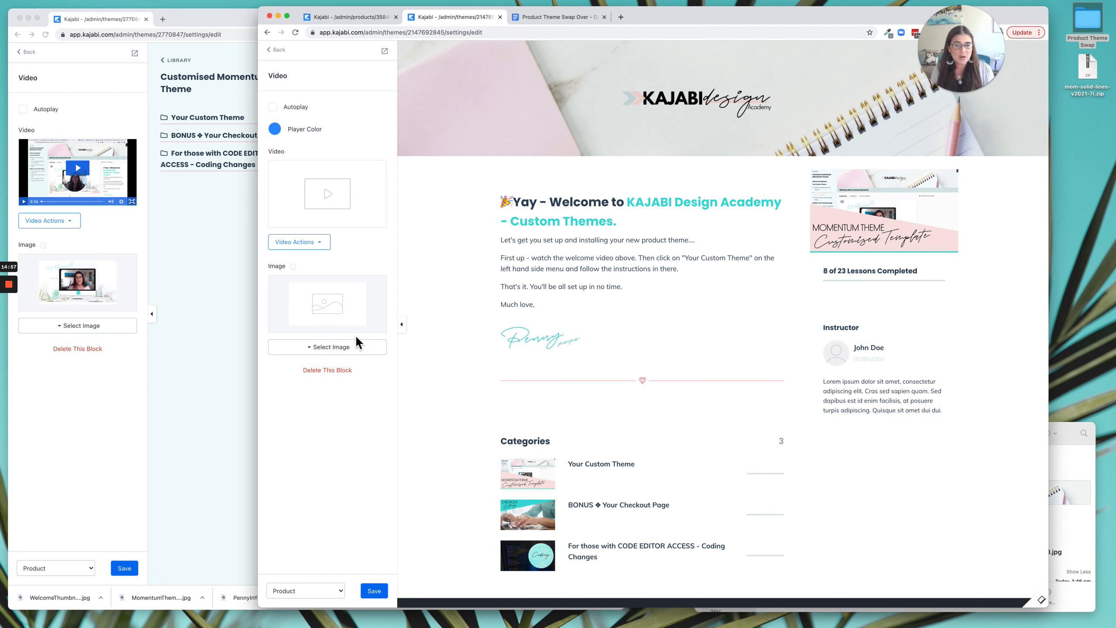
click(350, 357)
click(330, 368)
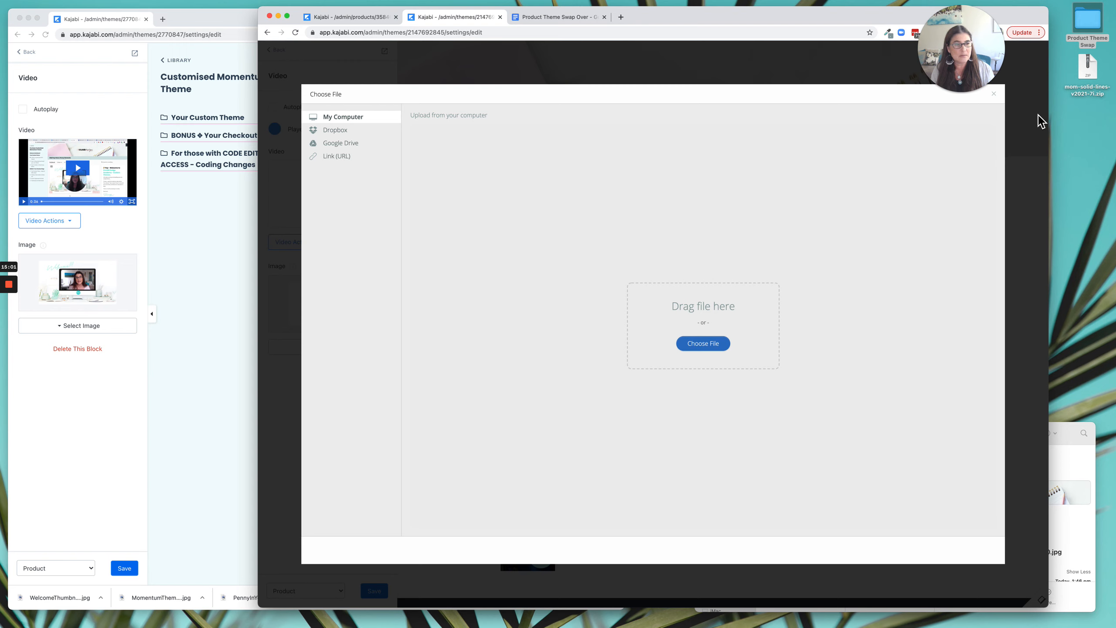
click(1072, 470)
click(873, 470)
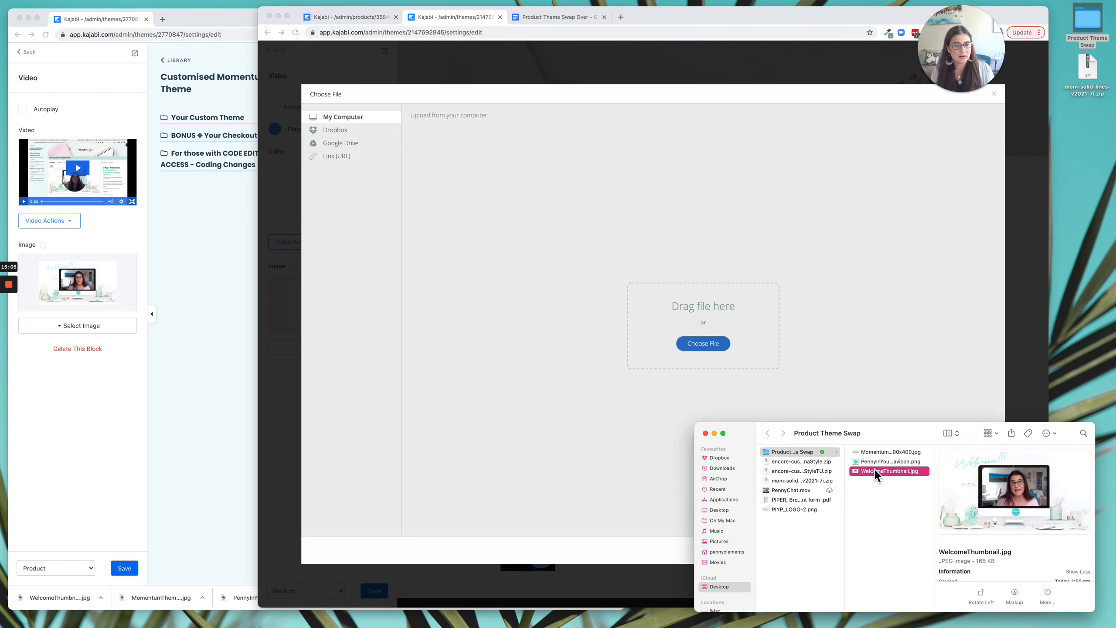
drag(904, 471, 727, 352)
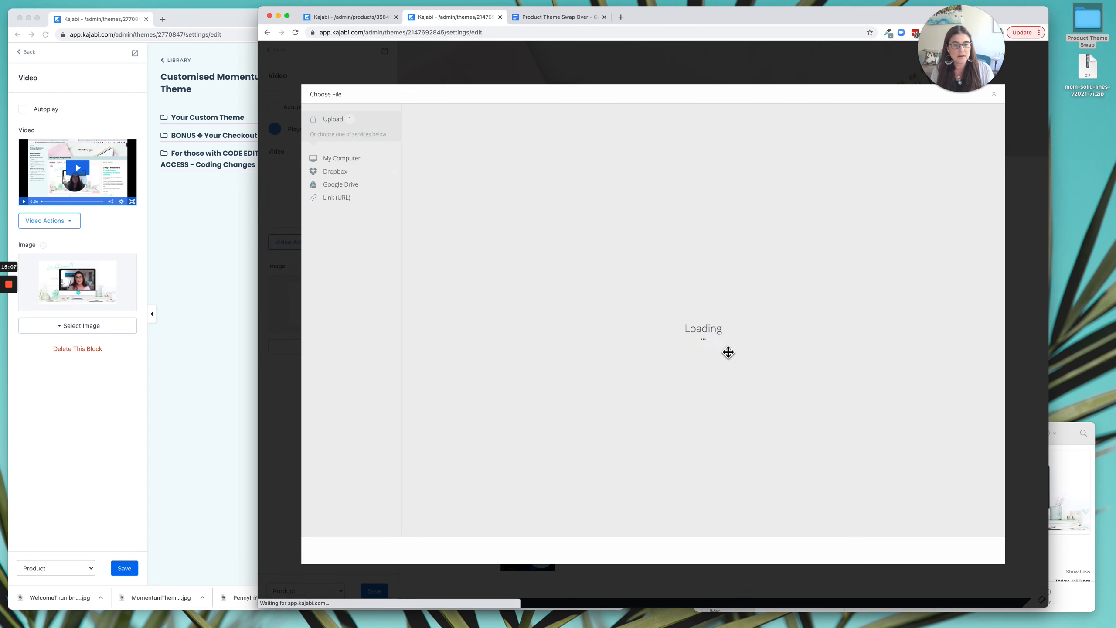
click(994, 556)
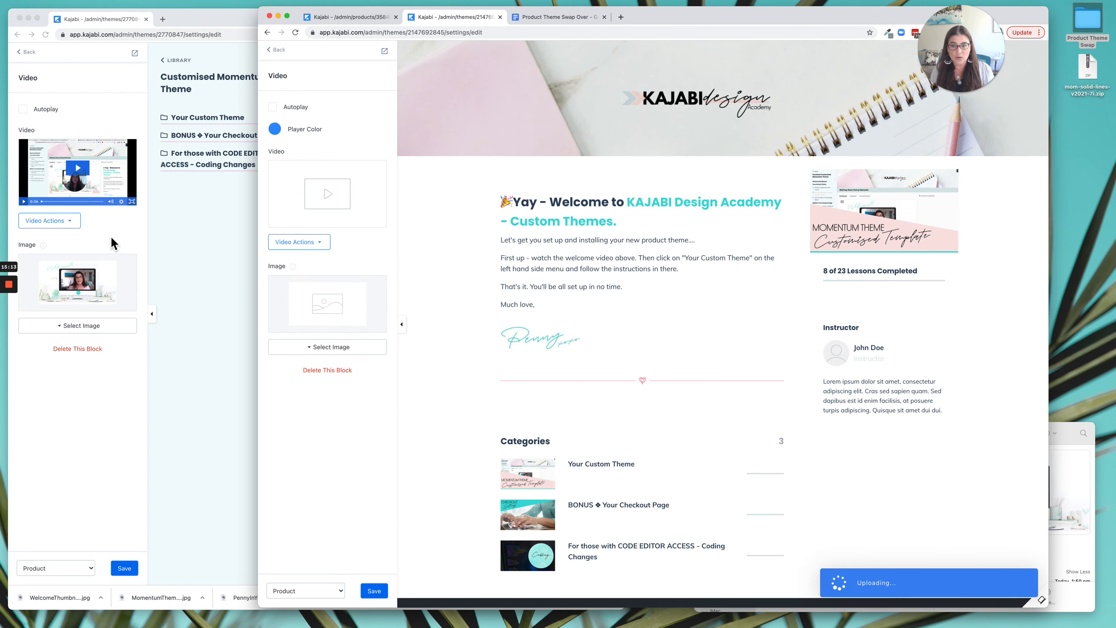
Set the Player Color of the Premier theme's Video block to the light pink swatch and save the theme.
click(275, 131)
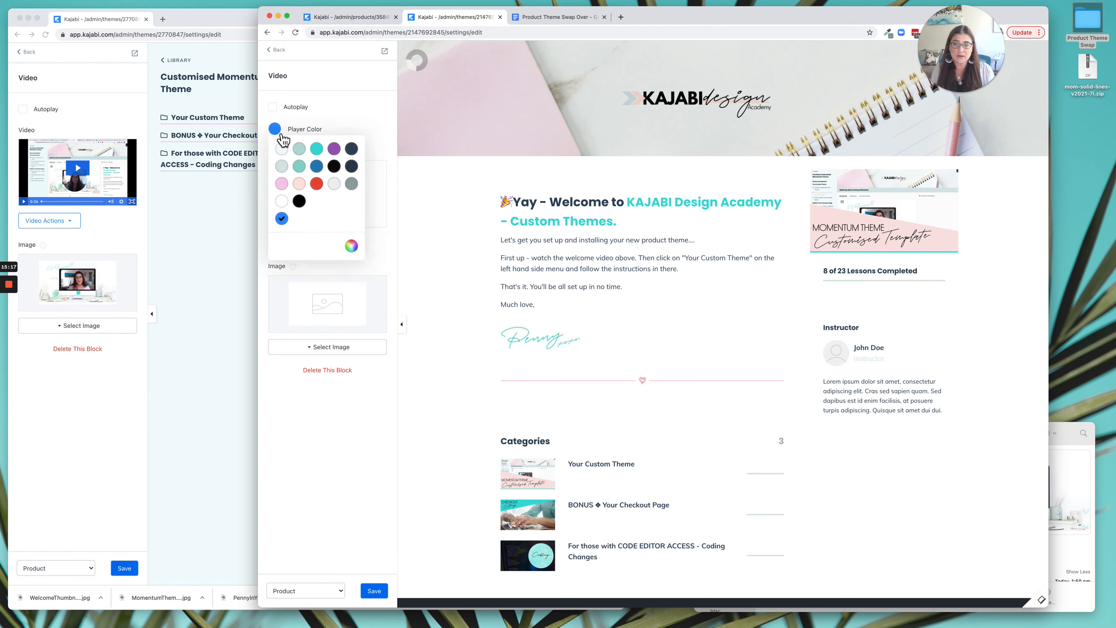
click(283, 182)
click(379, 121)
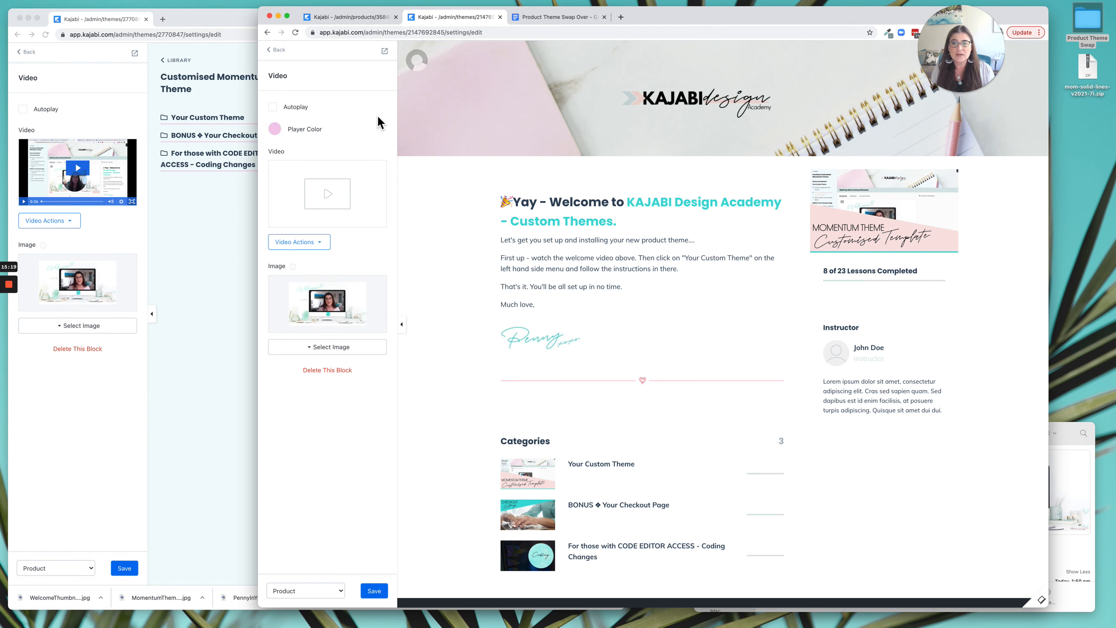
click(379, 590)
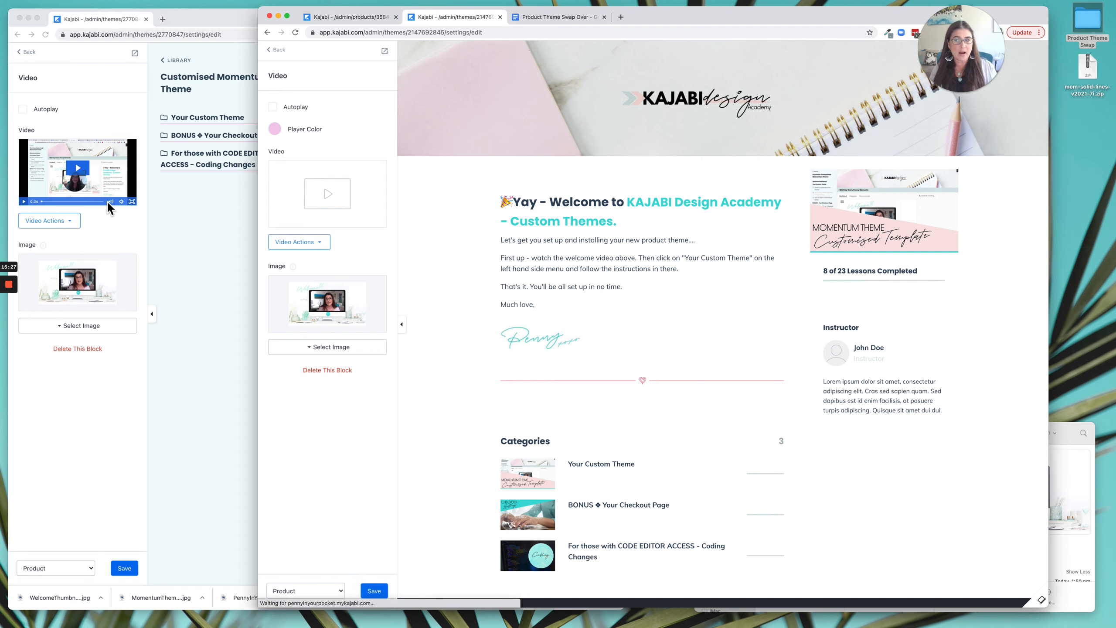
Assign the recent Momentum 1 0 3 theme video to the Premier theme's Video block and save the theme.
click(294, 247)
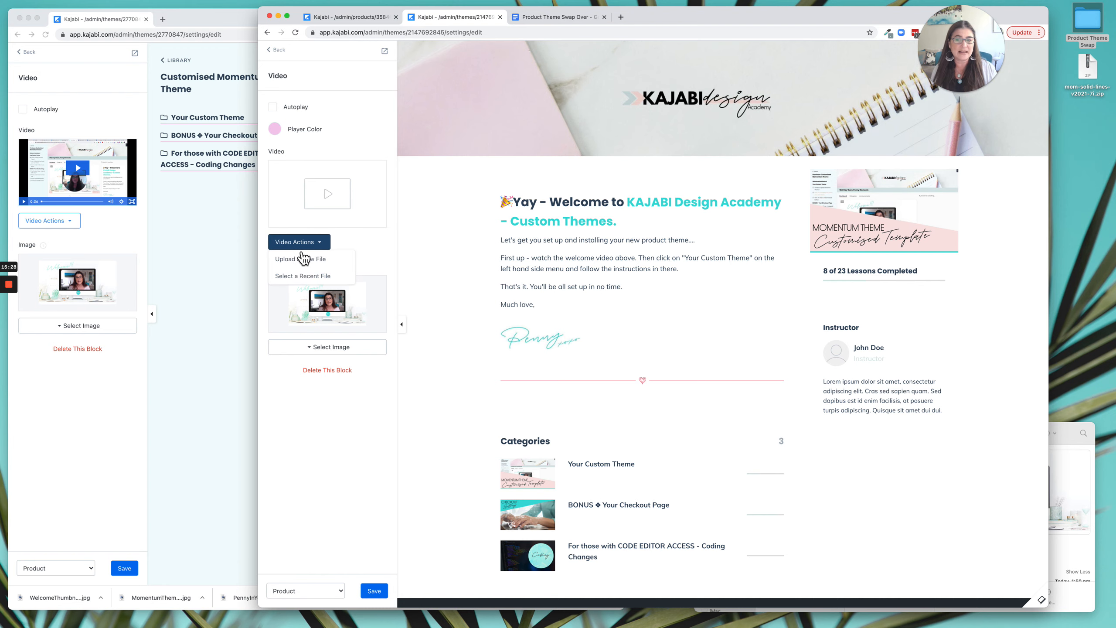
click(323, 276)
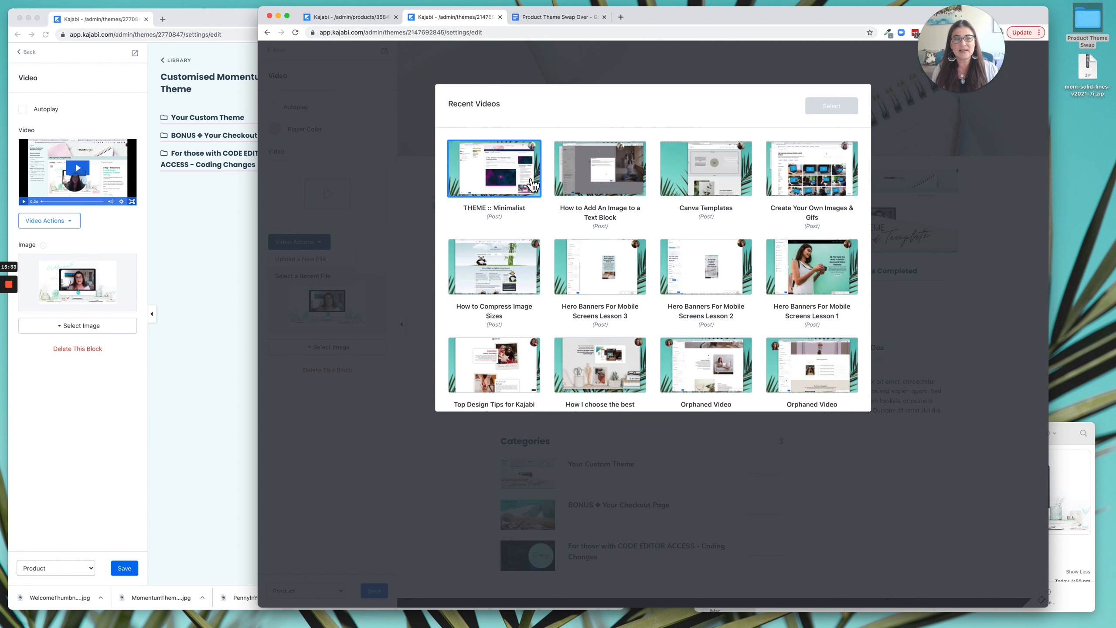
scroll(633, 175, down, 5)
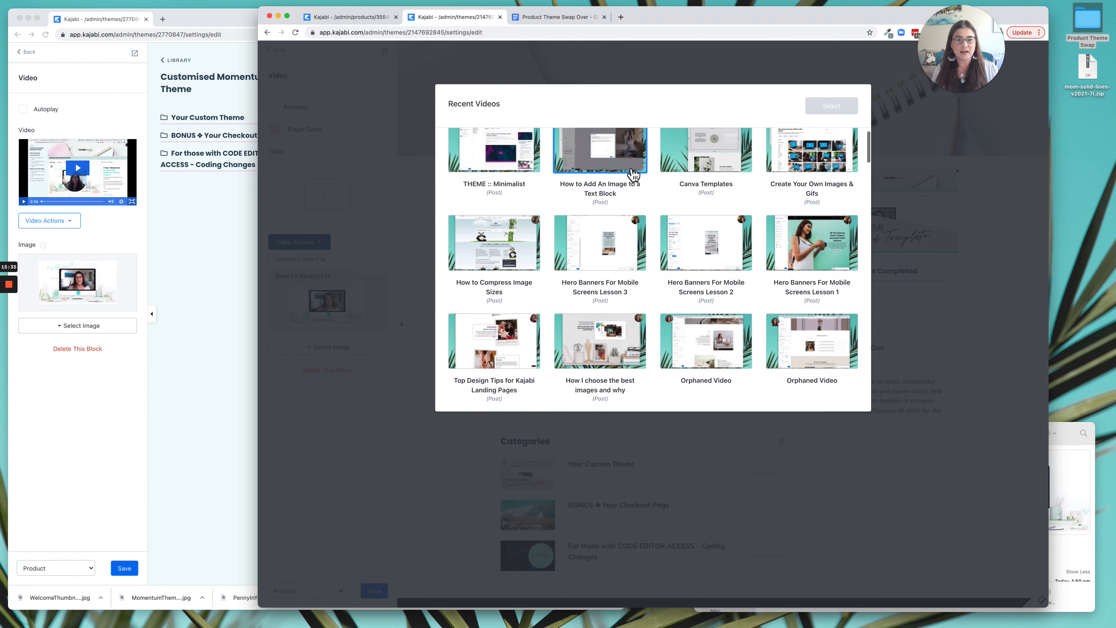
scroll(633, 174, down, 4)
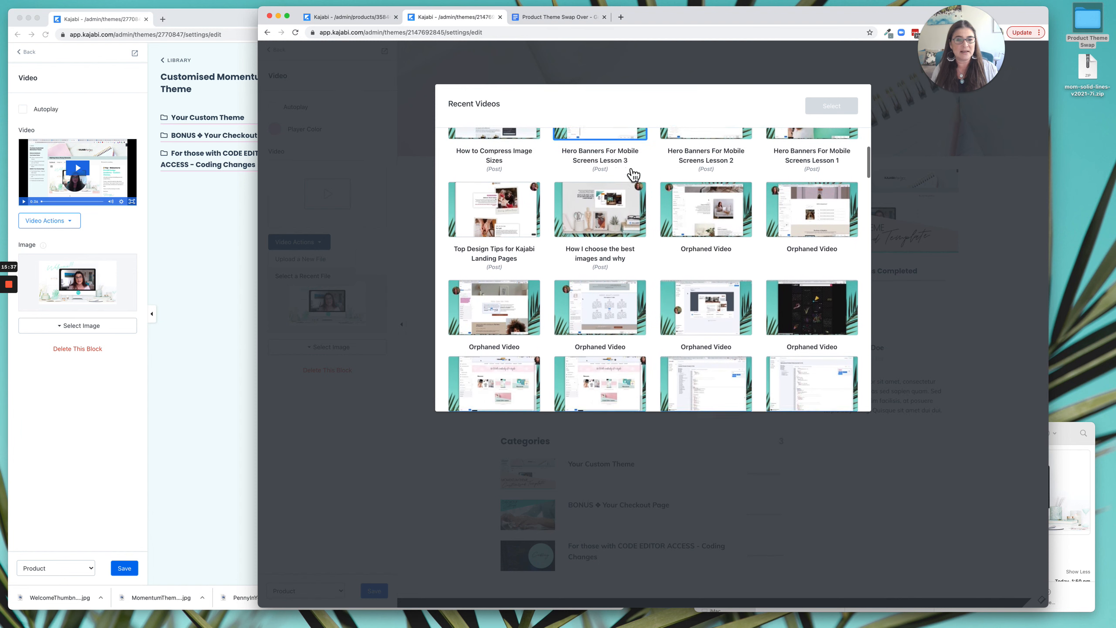
scroll(634, 175, down, 1)
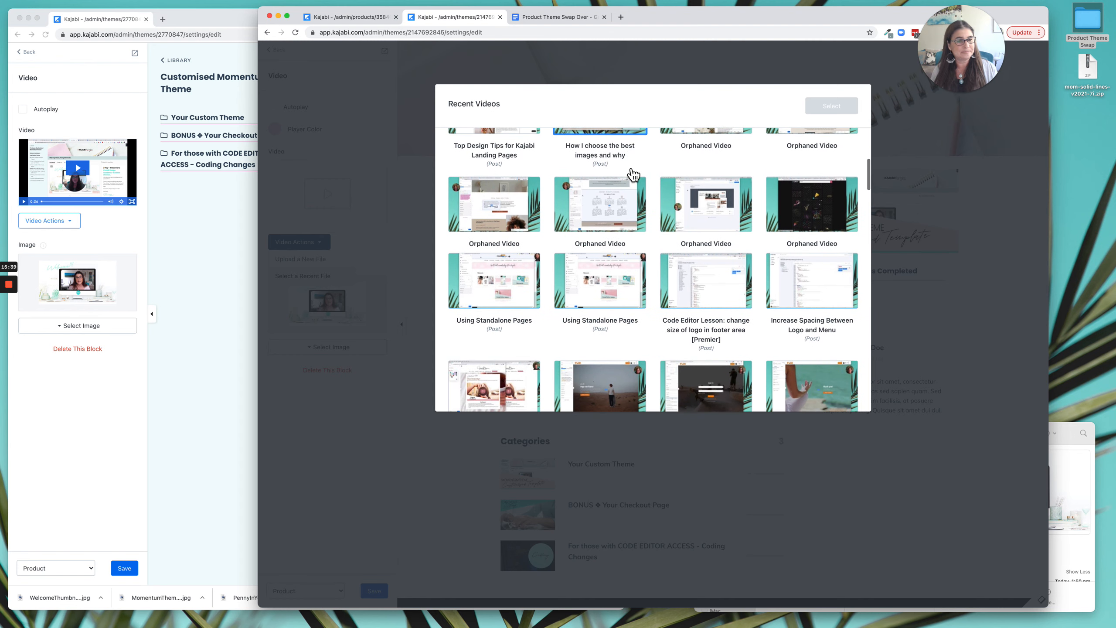
scroll(633, 175, down, 10)
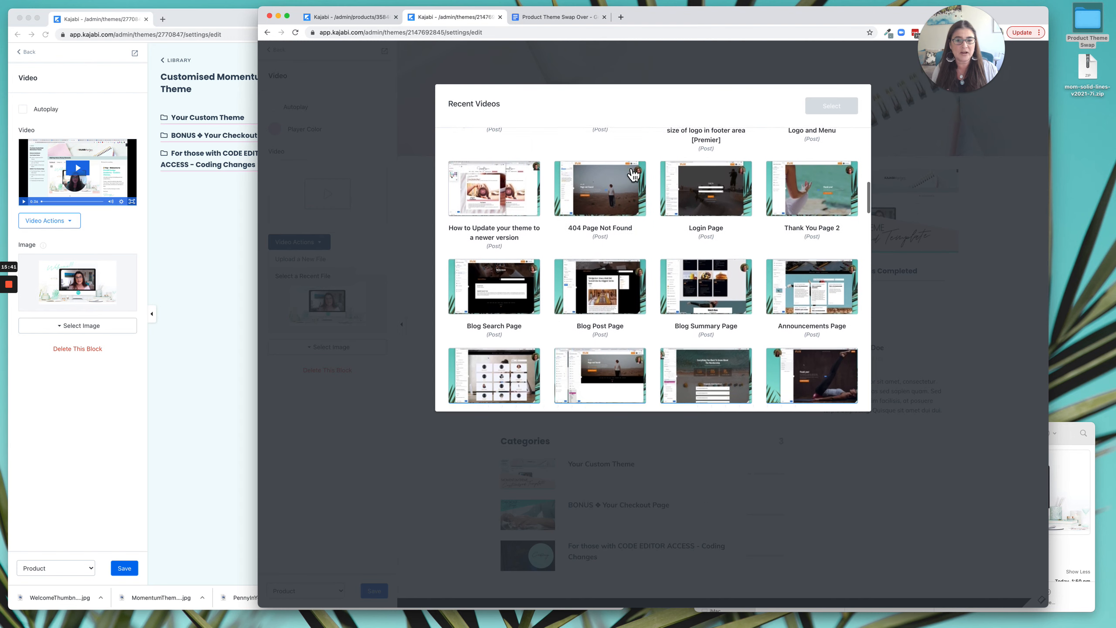
scroll(634, 175, down, 18)
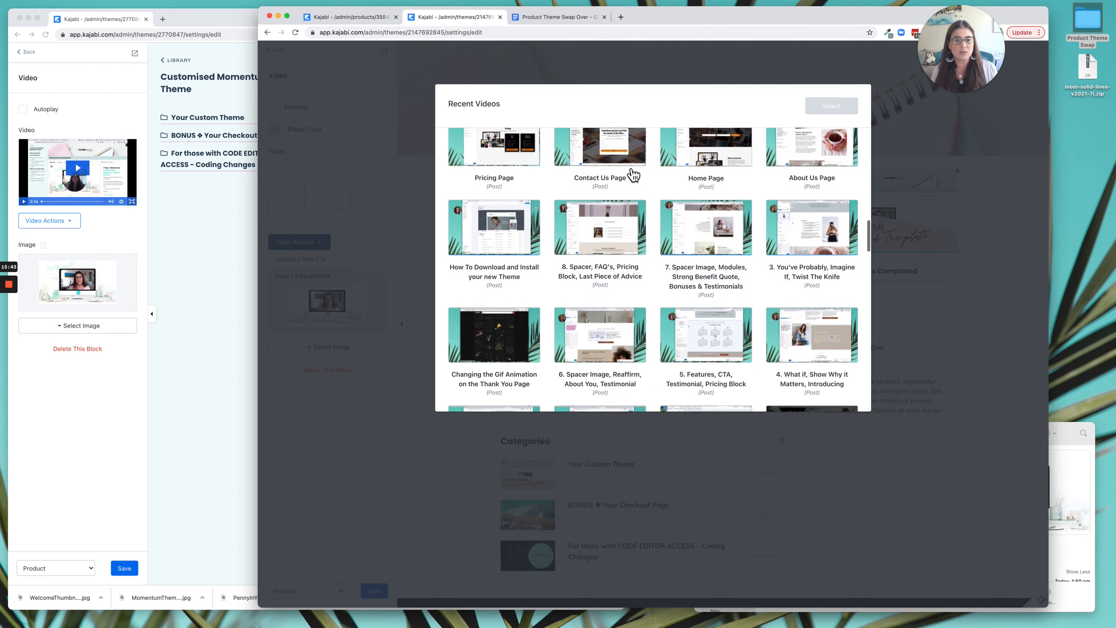
scroll(633, 175, down, 3)
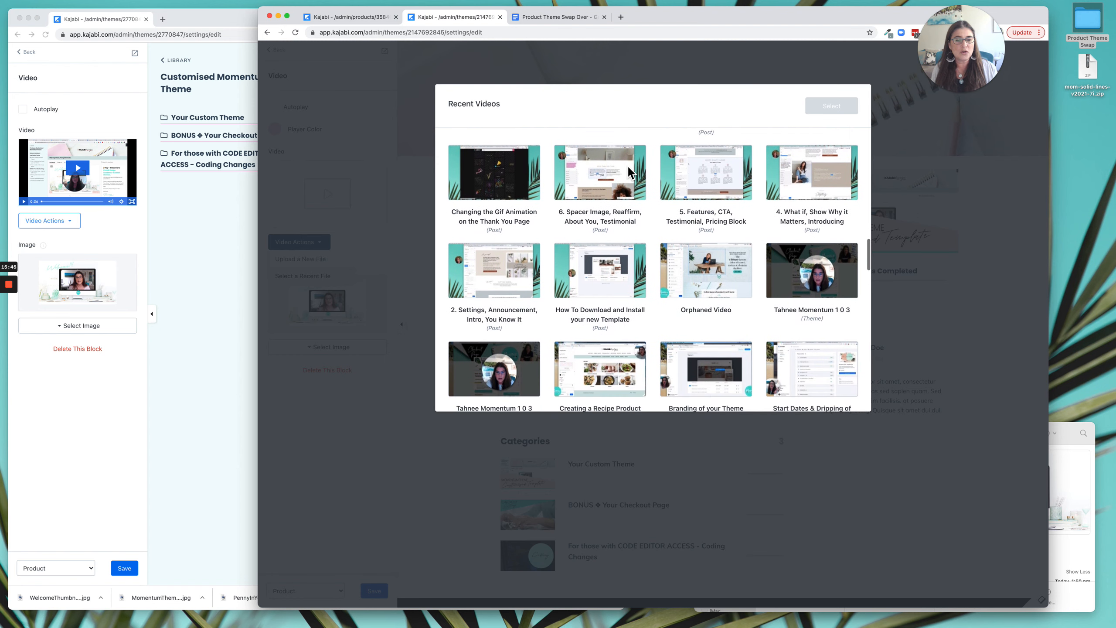
scroll(633, 174, down, 3)
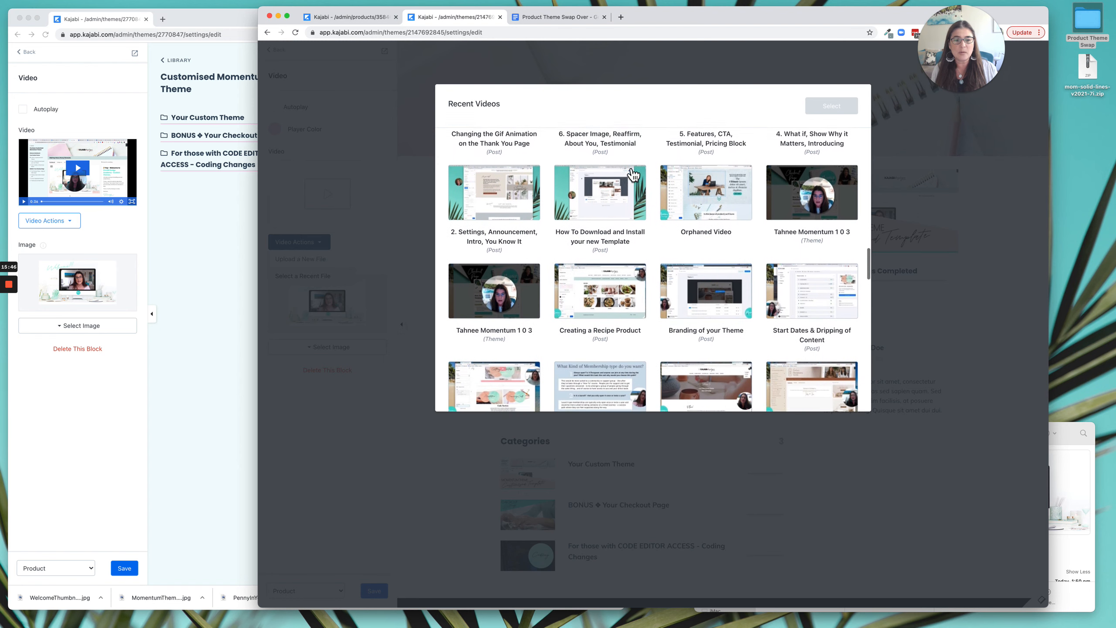
click(534, 288)
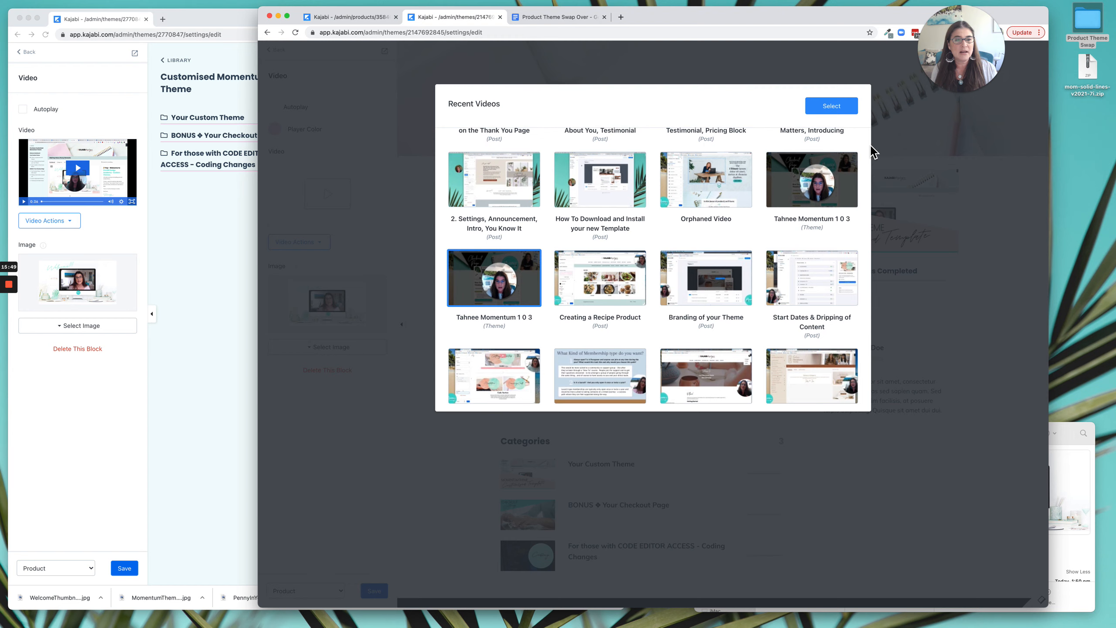
click(835, 106)
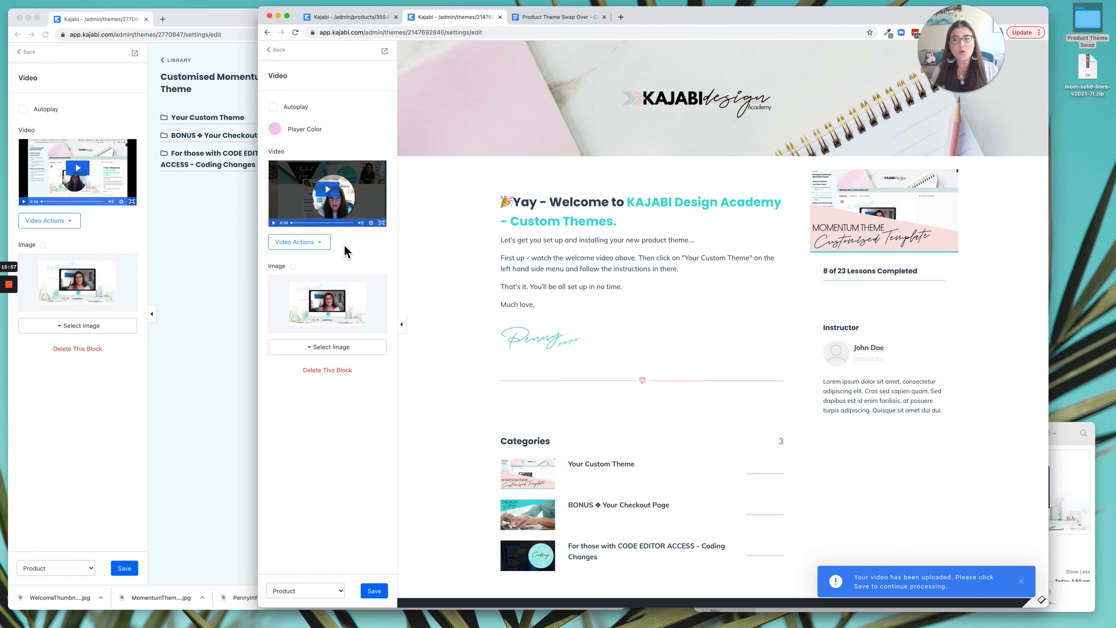
click(321, 245)
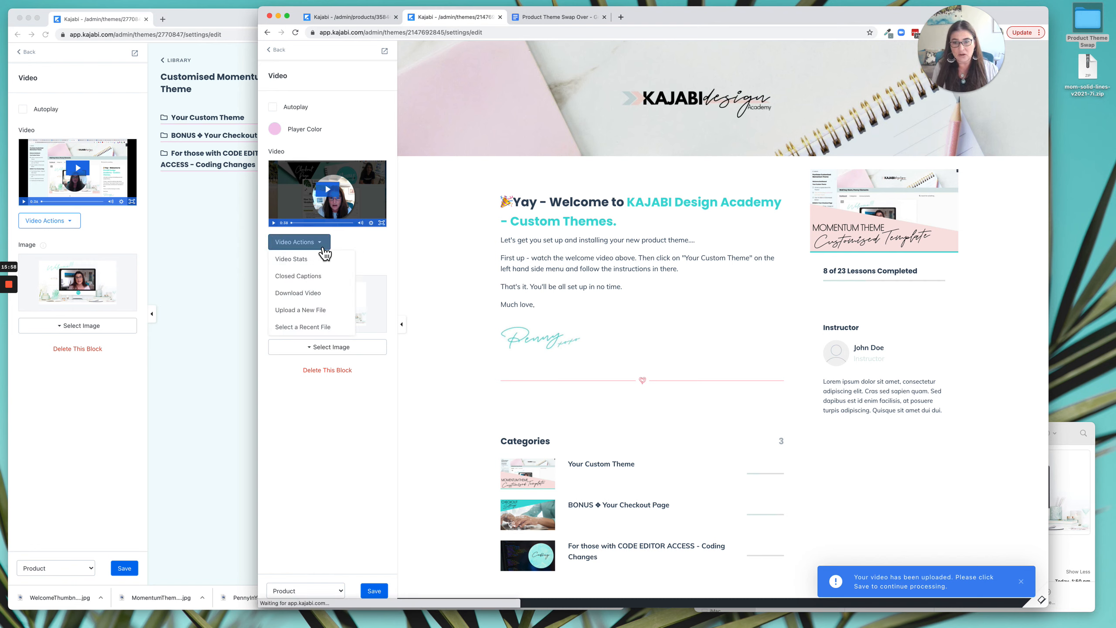
click(366, 248)
click(377, 589)
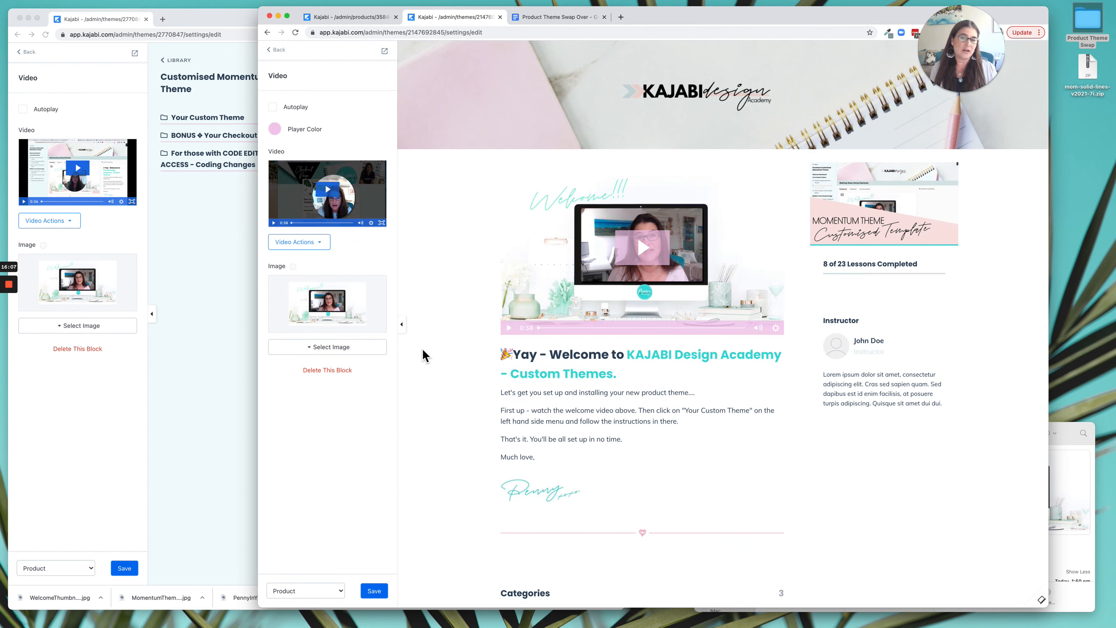
click(278, 52)
Open the settings of the Memberships in Kajabi sidebar image in the live theme's editor and widen that window.
click(195, 189)
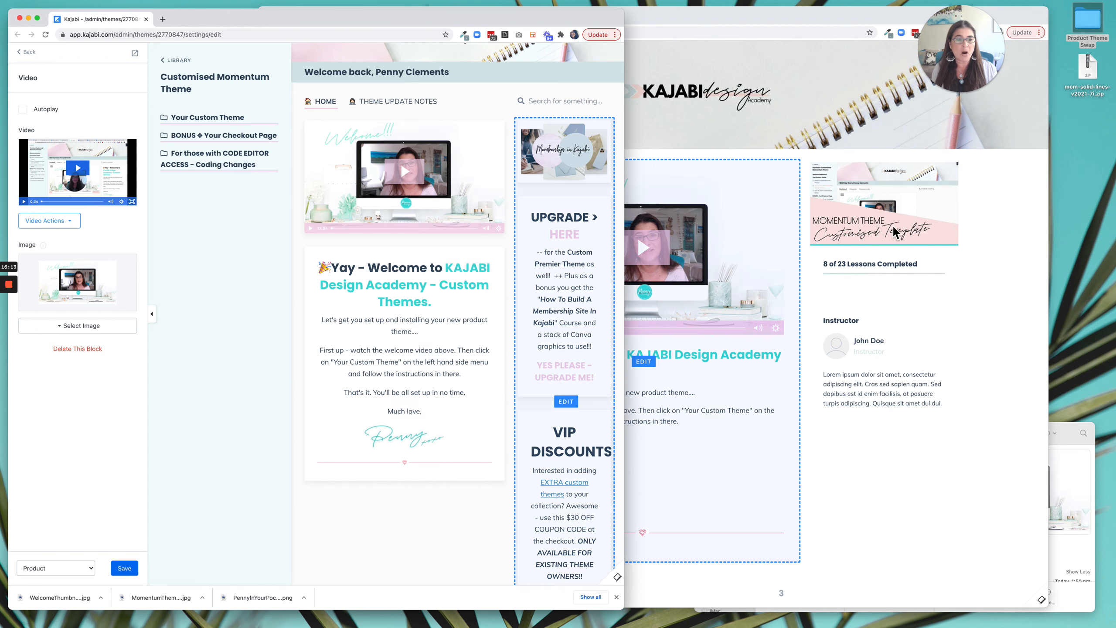
click(564, 169)
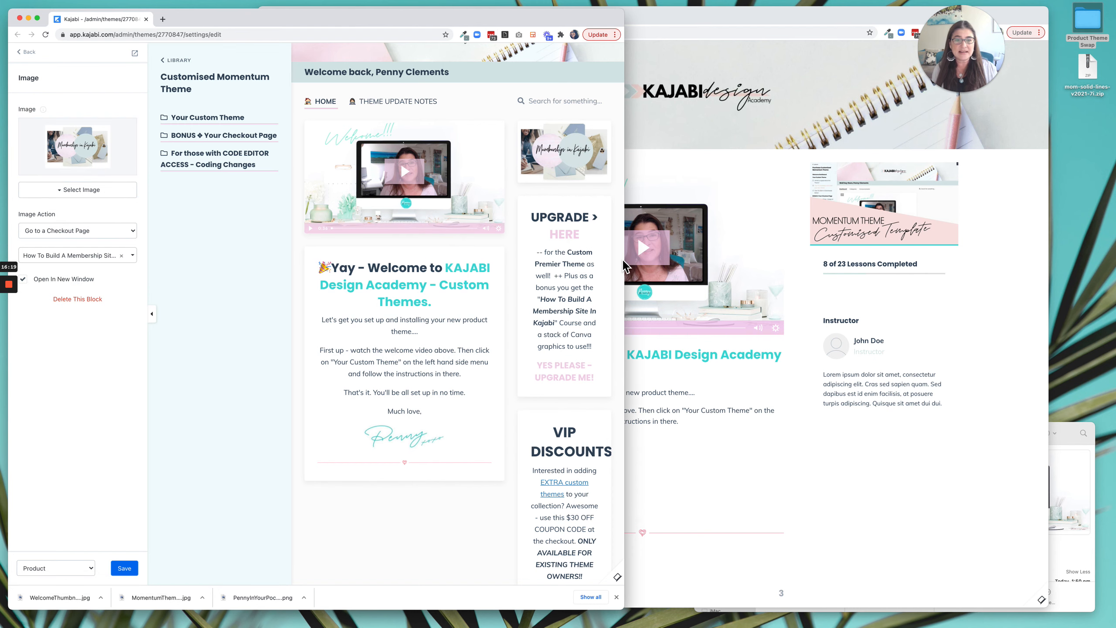
drag(628, 261, 693, 262)
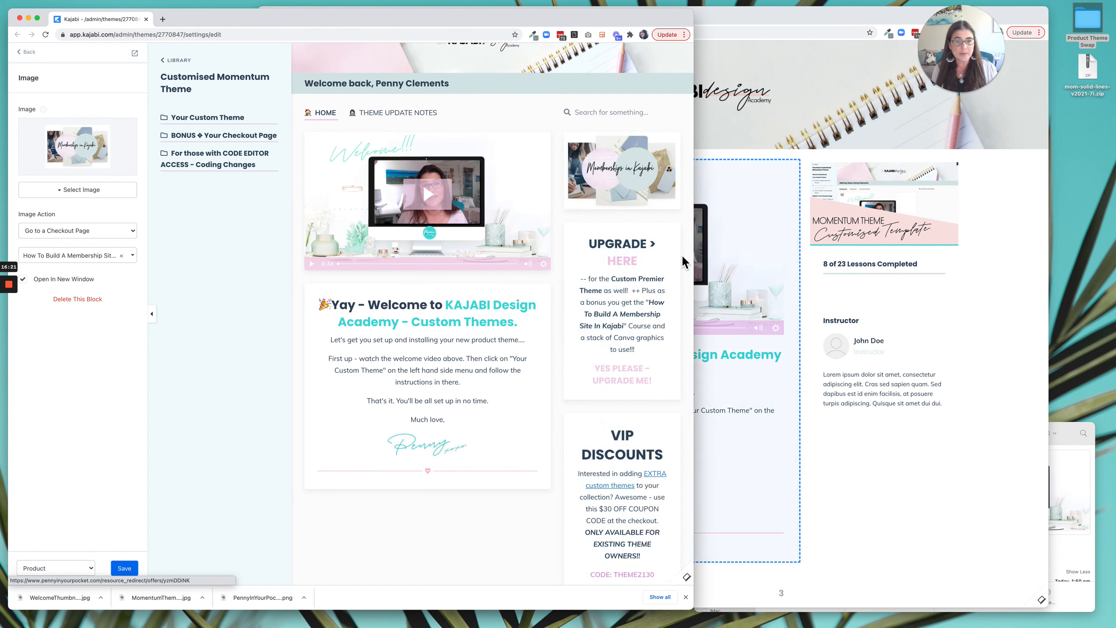
Hide the Instructor block in the Premier theme's Product Sidebar and add an Image block there.
click(1000, 303)
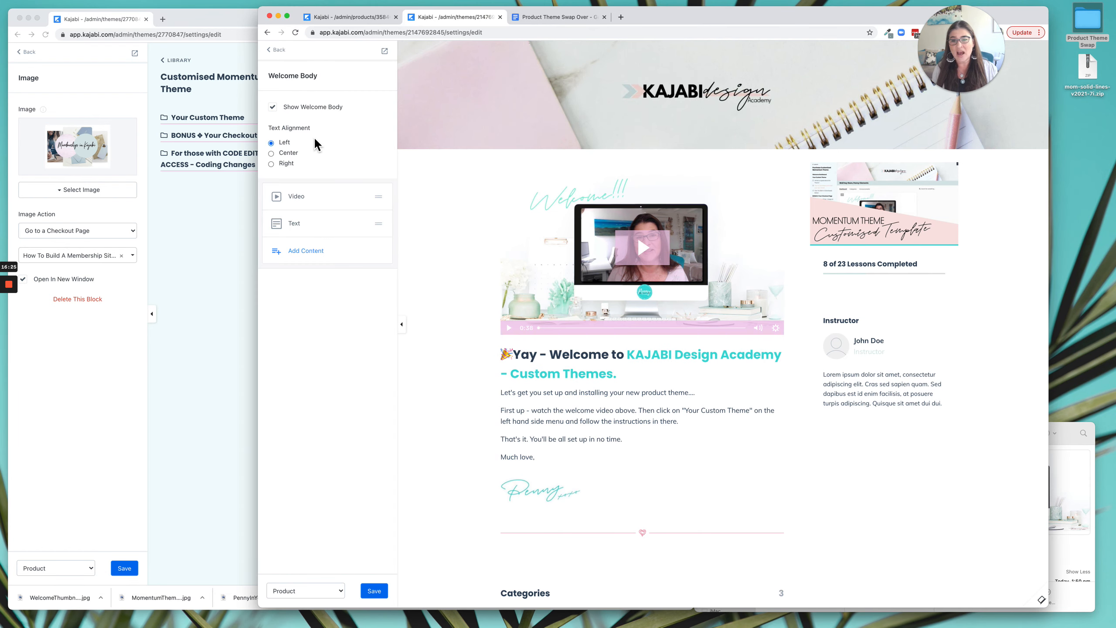
click(278, 50)
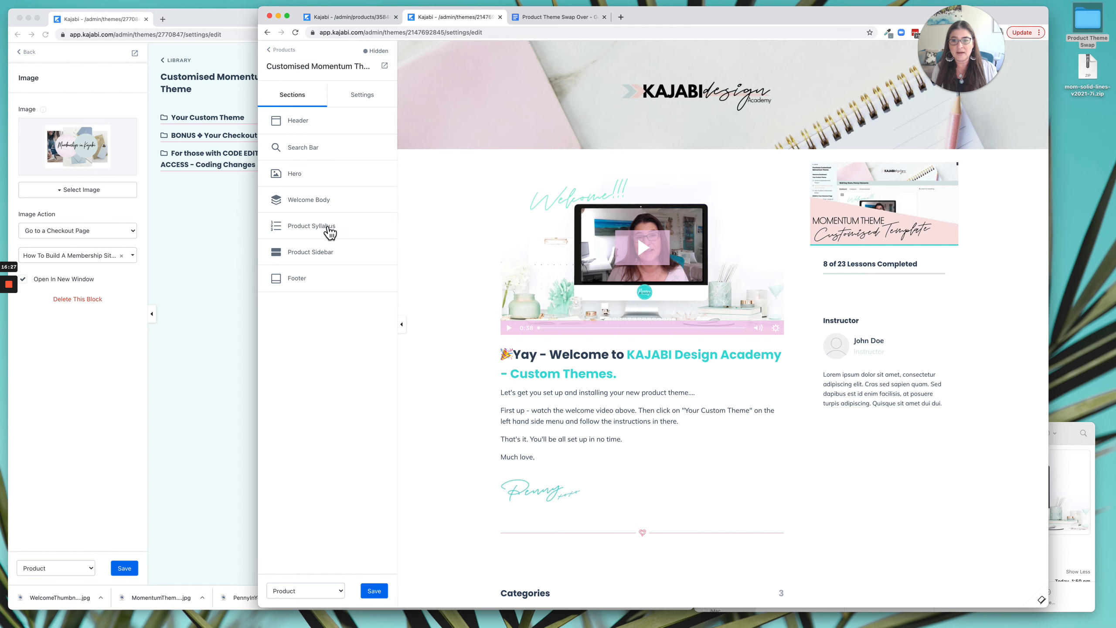
click(320, 255)
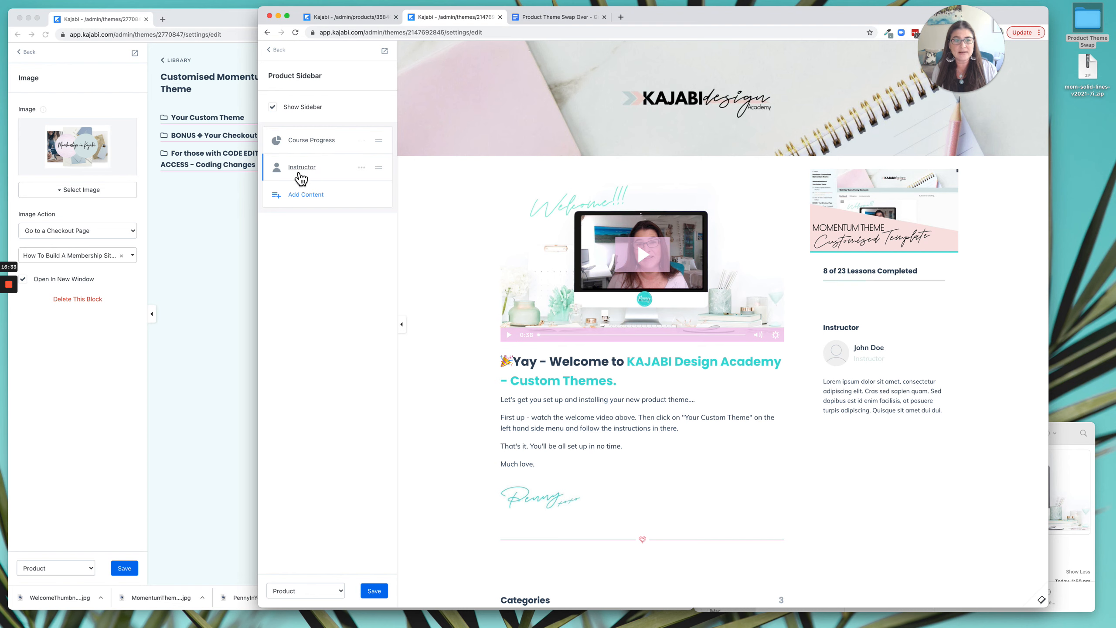
click(362, 167)
click(324, 222)
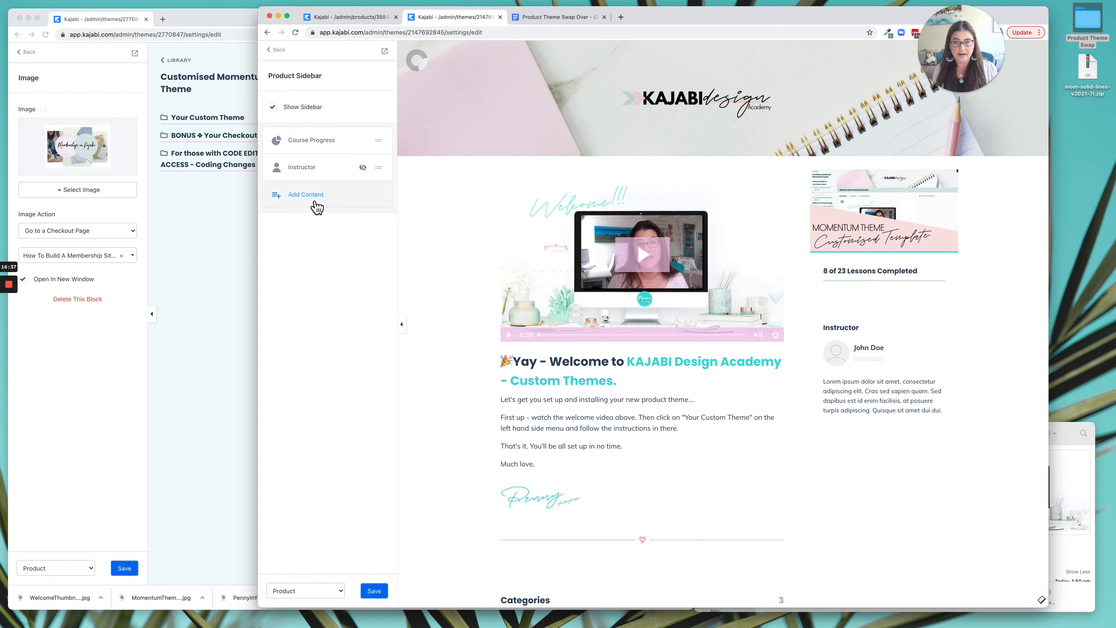
click(313, 199)
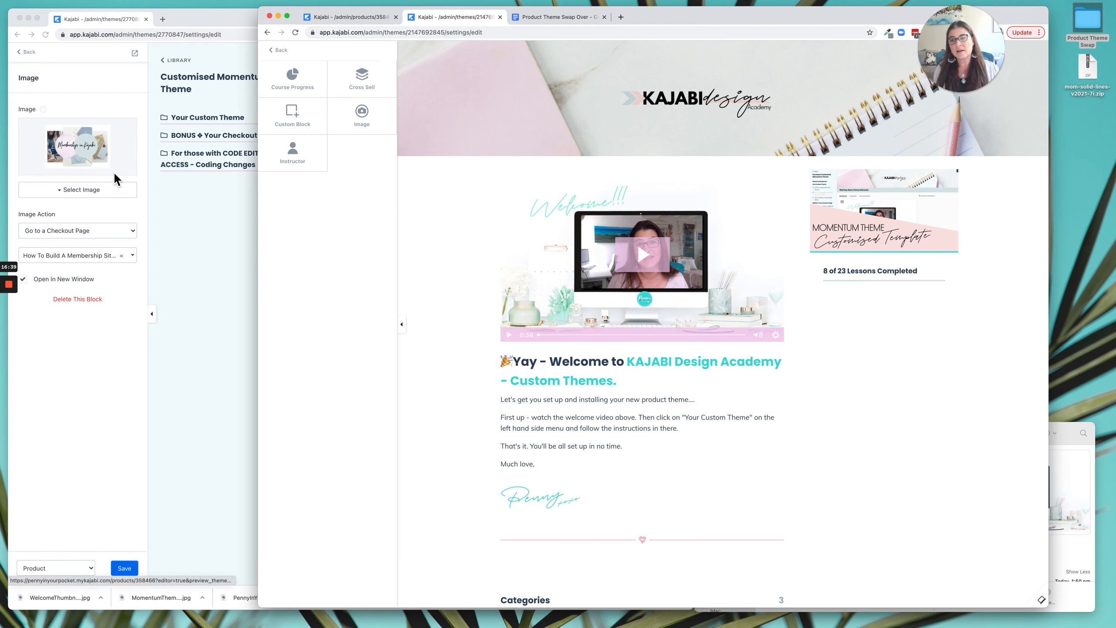
click(361, 111)
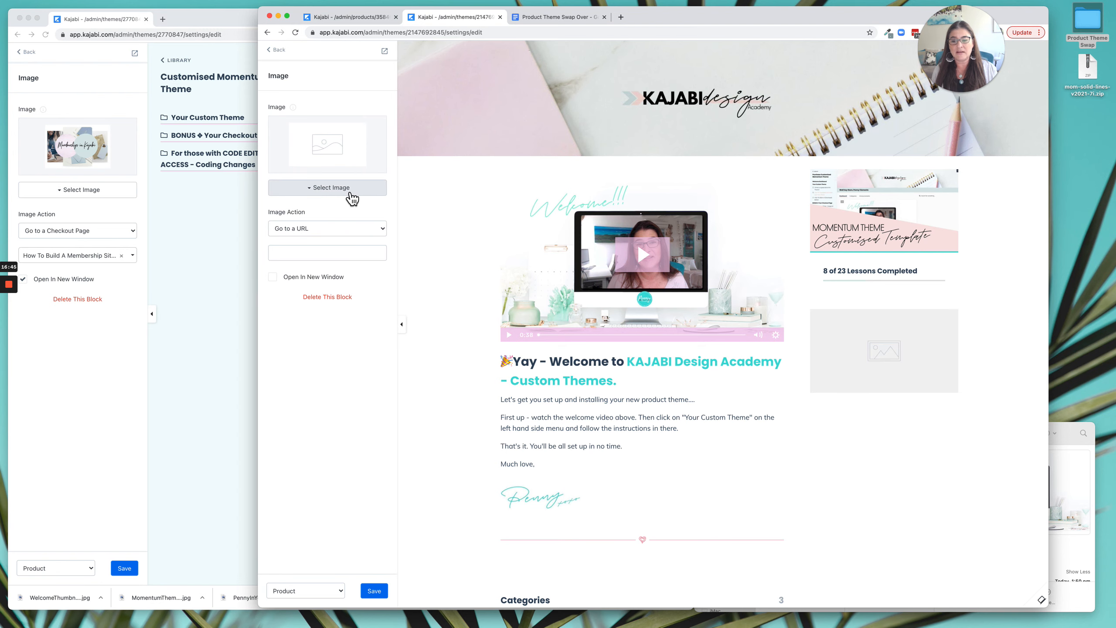
Save the live theme's Memberships in Kajabi sidebar image as UpgradeTNail_file.jpg in the Product Theme Swap folder.
click(89, 159)
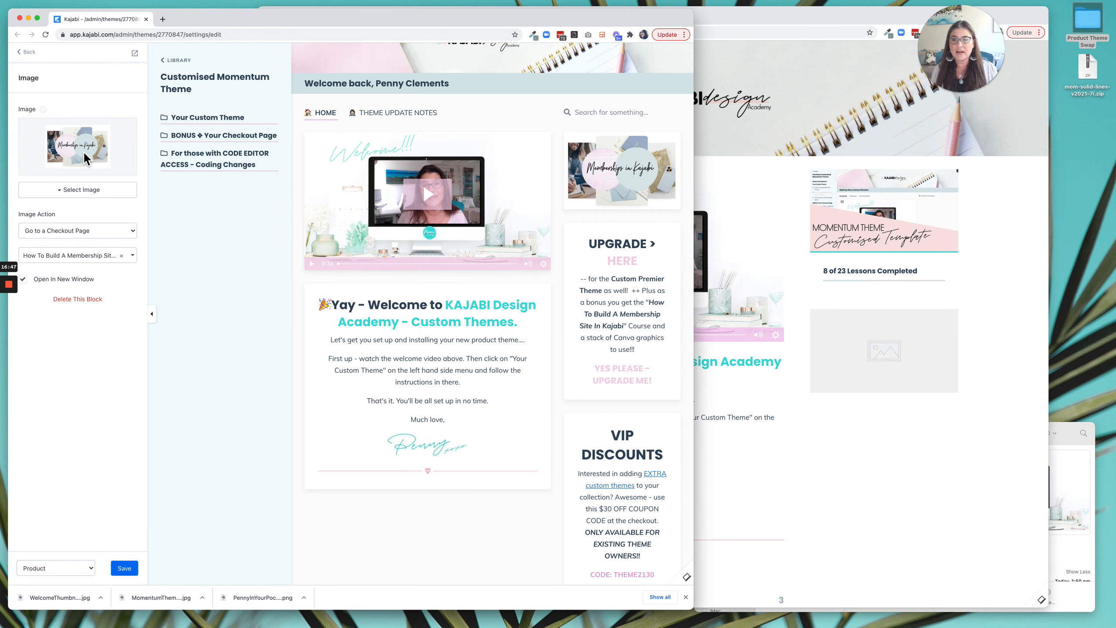
right_click(90, 153)
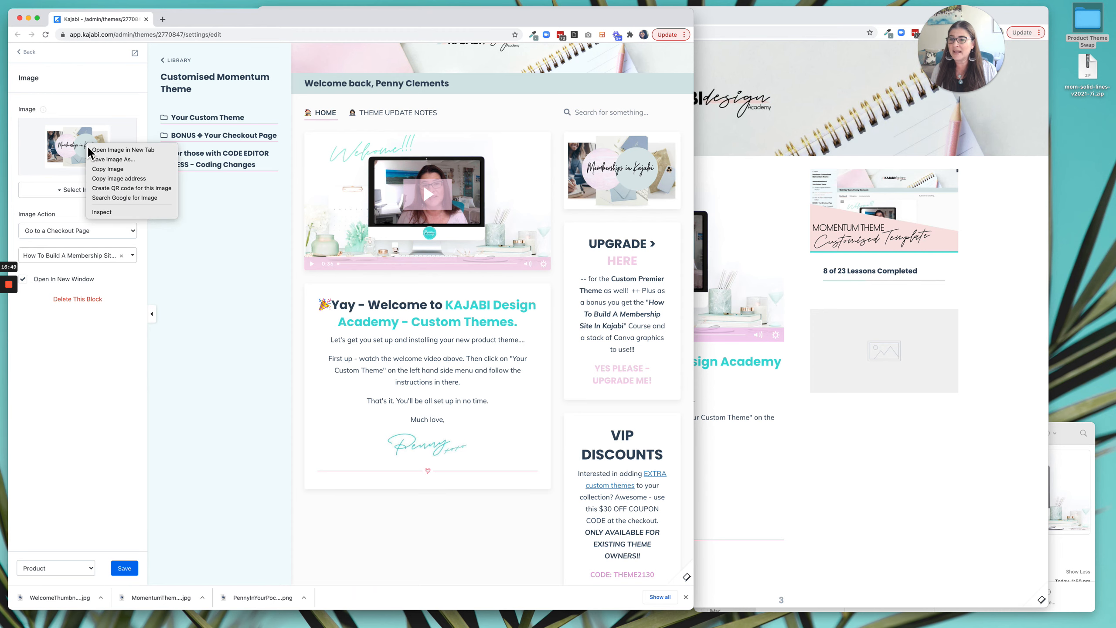
click(123, 160)
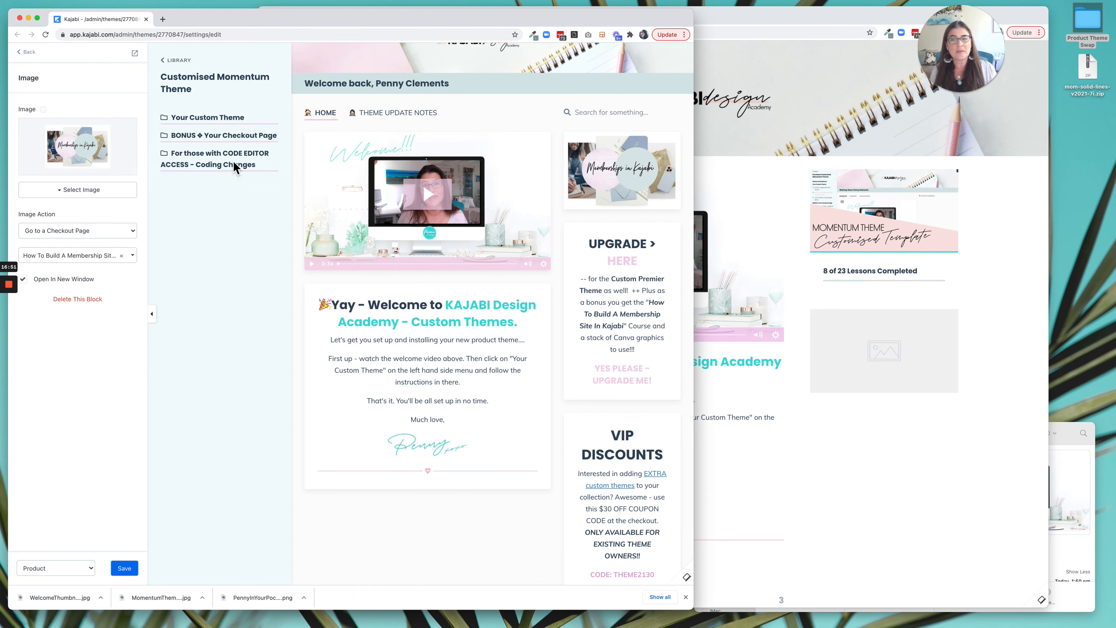
drag(404, 231, 322, 231)
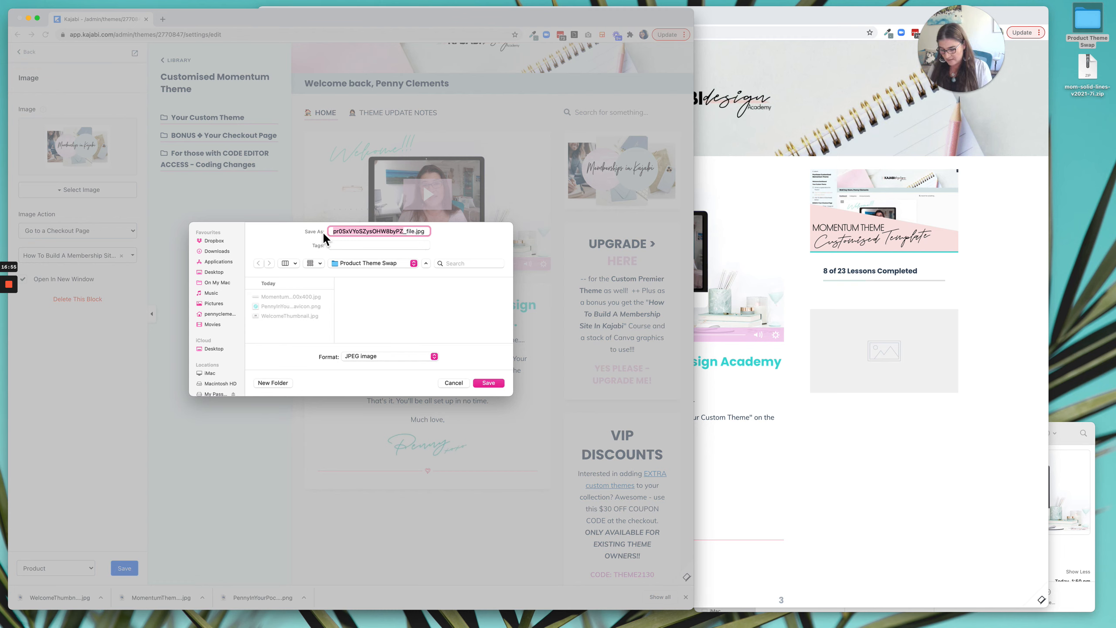
text(UpgradeTNail)
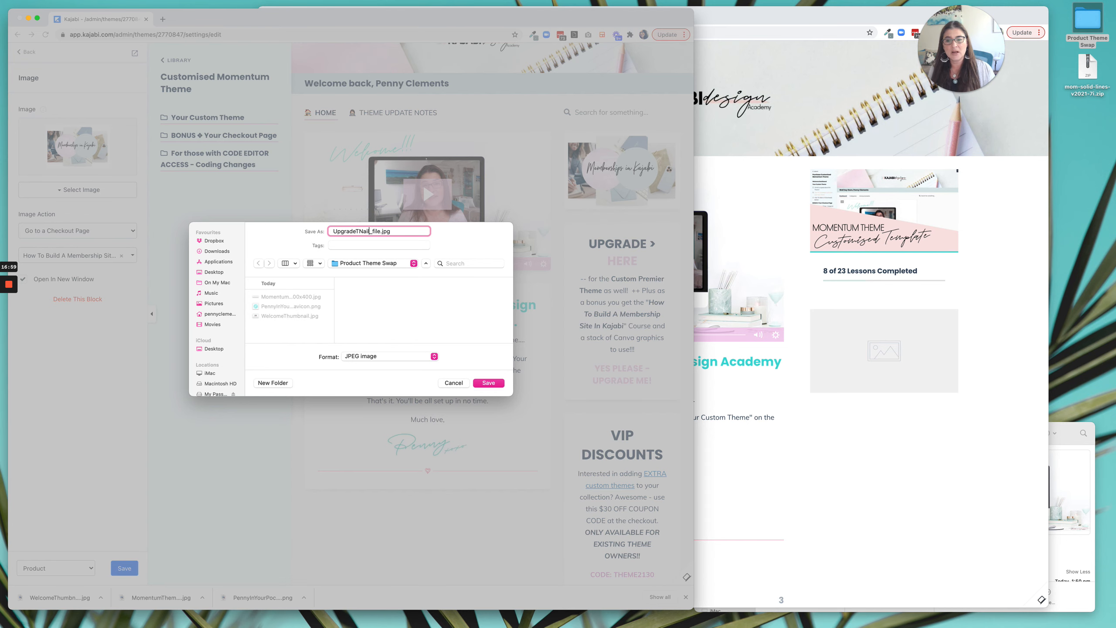
click(491, 382)
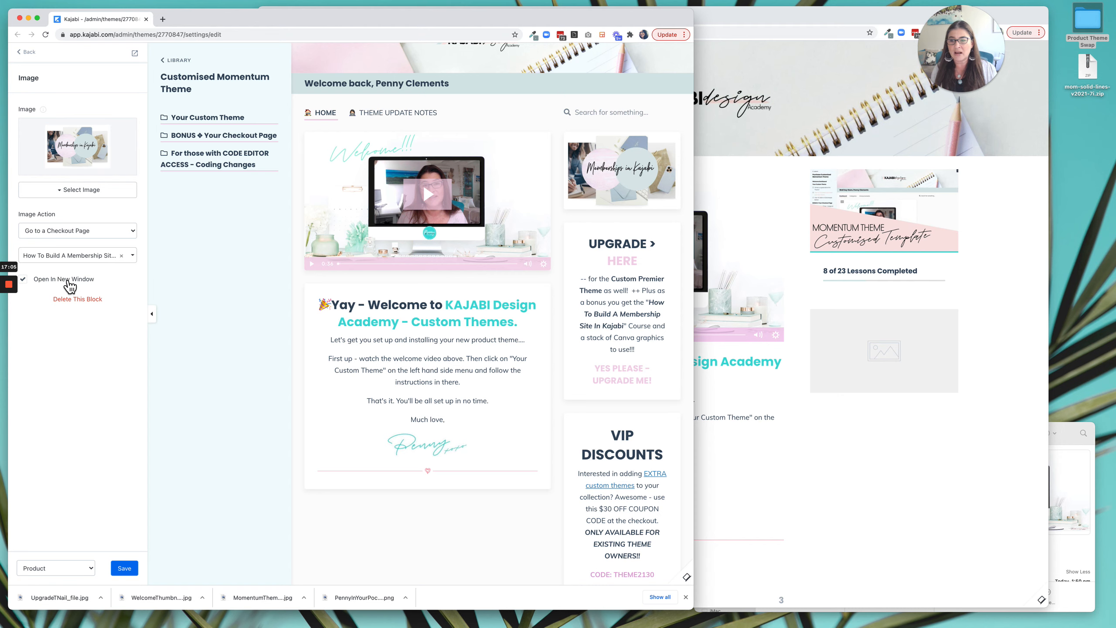
Upload UpgradeTNail_file.jpg from the Product Theme Swap folder as the image of the Premier theme's new sidebar Image block.
click(869, 457)
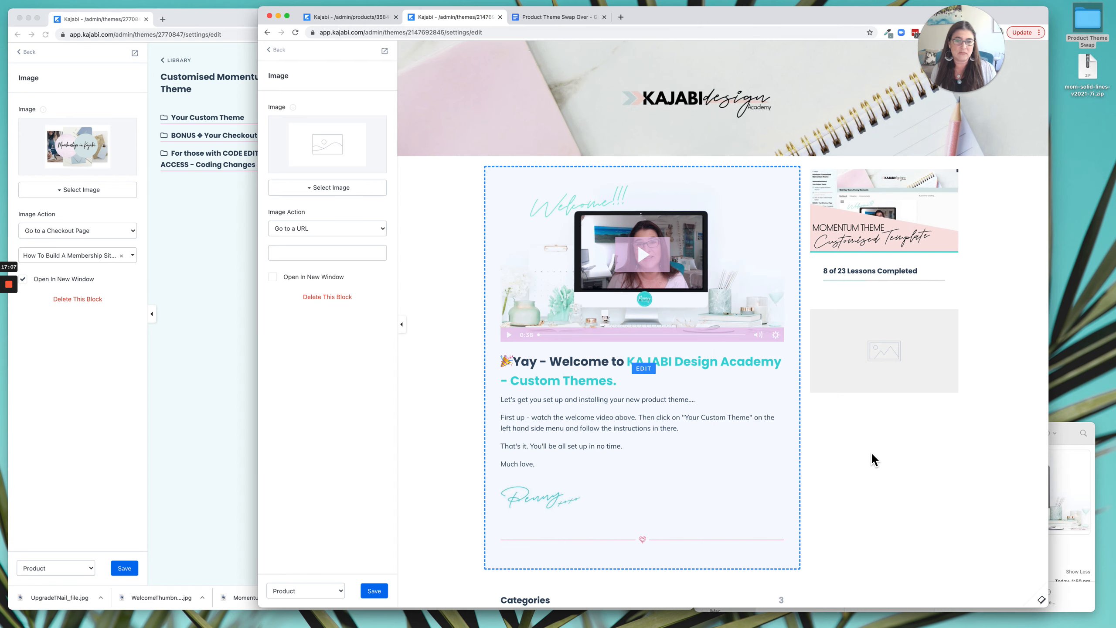
click(336, 194)
click(324, 205)
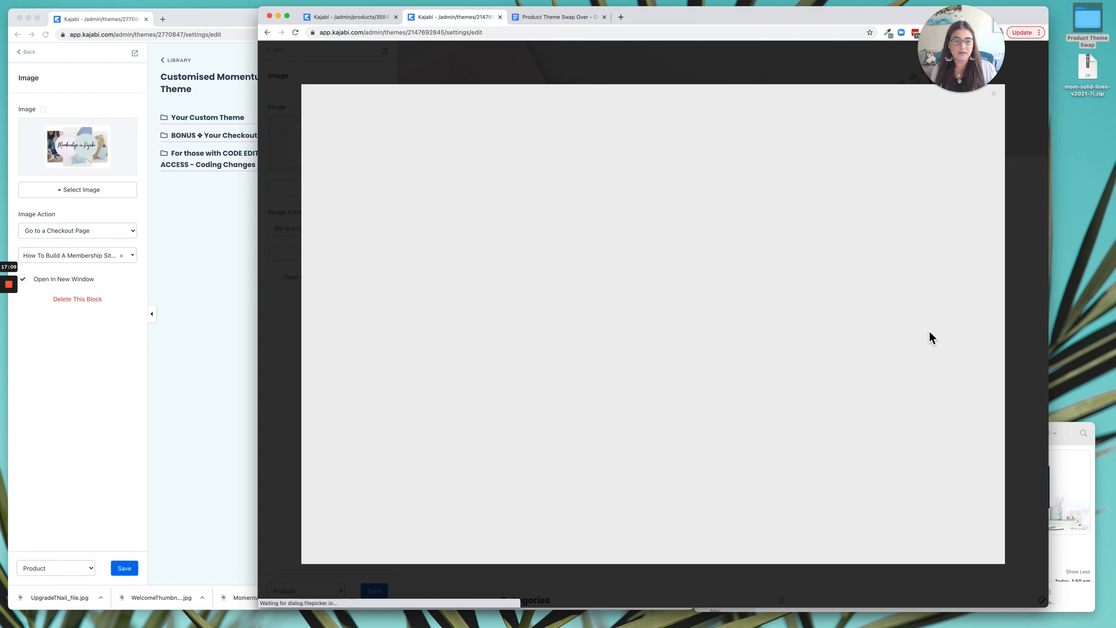
click(1093, 467)
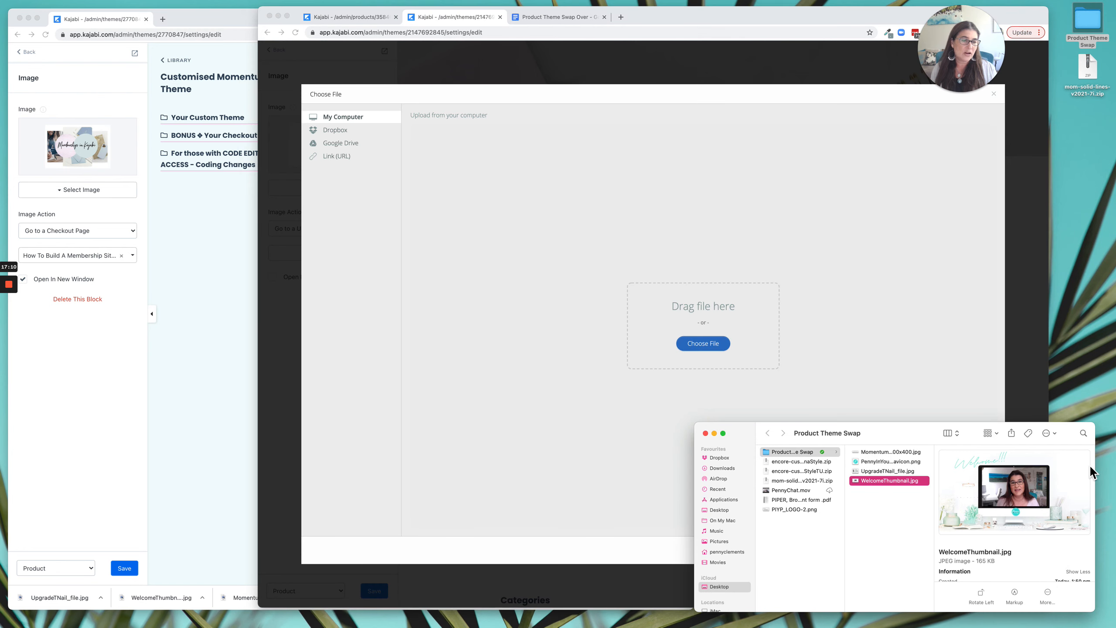
click(891, 471)
drag(891, 472, 760, 349)
click(964, 548)
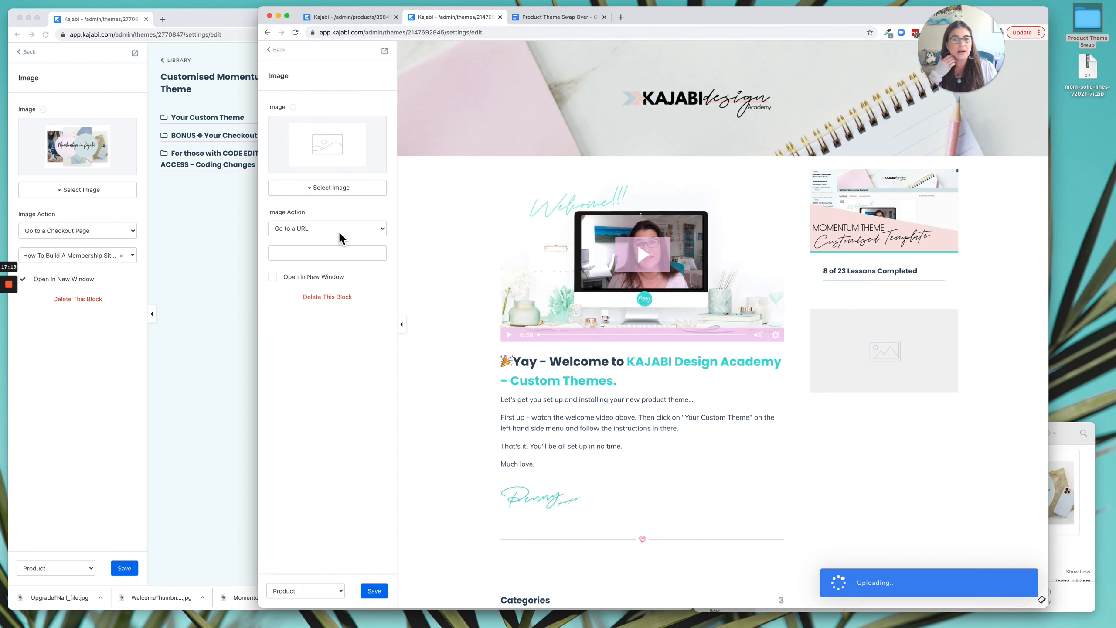
Set the new sidebar image's action to Go to a Checkout Page and search the offers for "member".
click(338, 231)
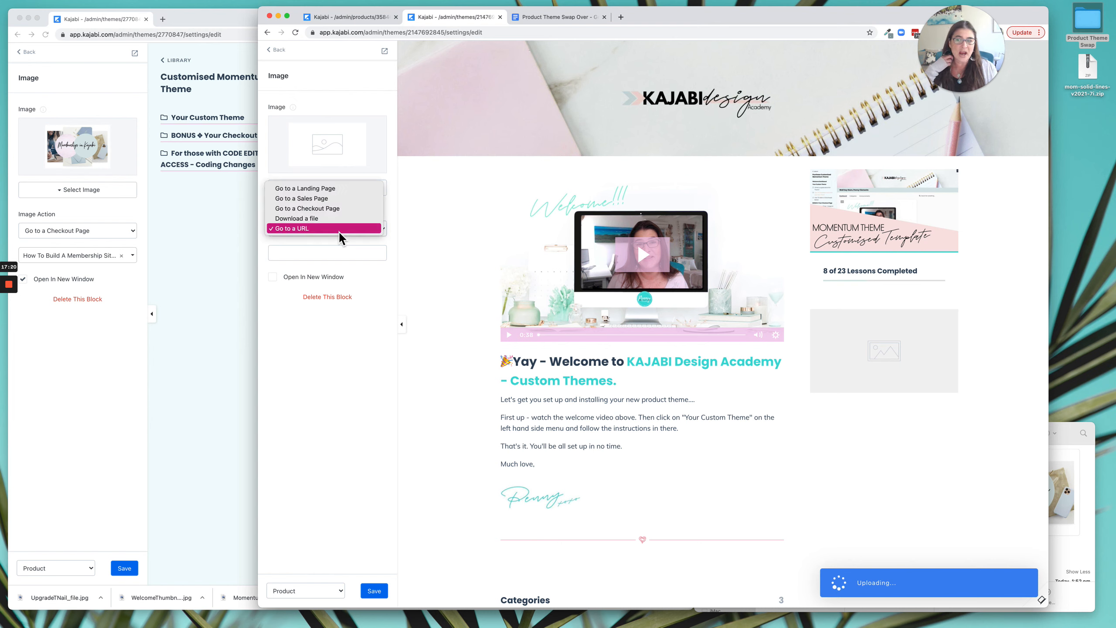
click(327, 210)
click(327, 255)
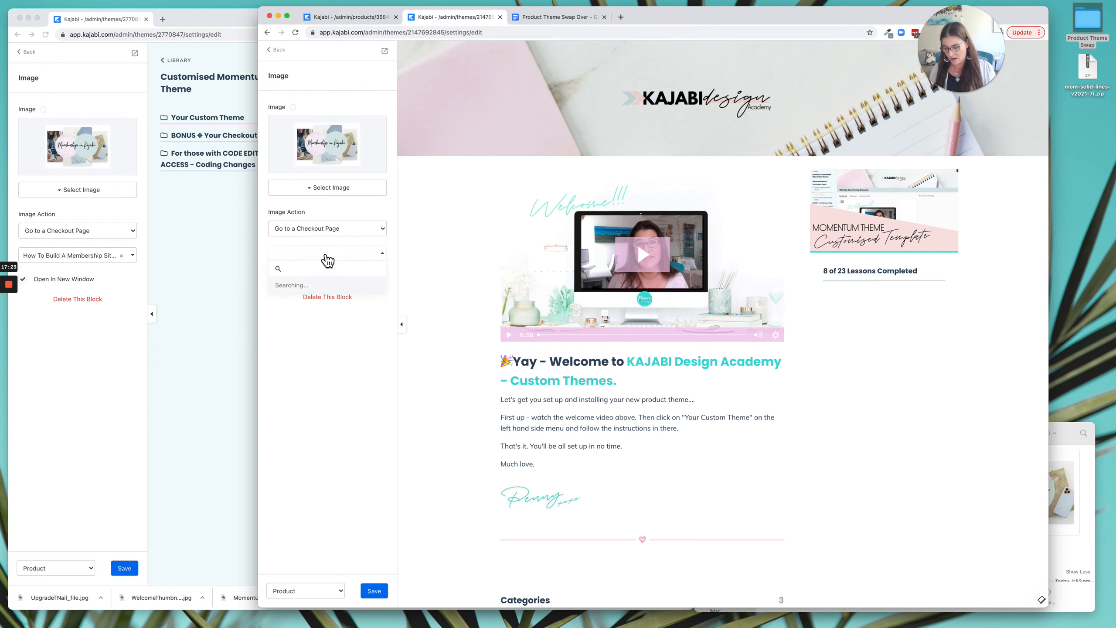
text(member)
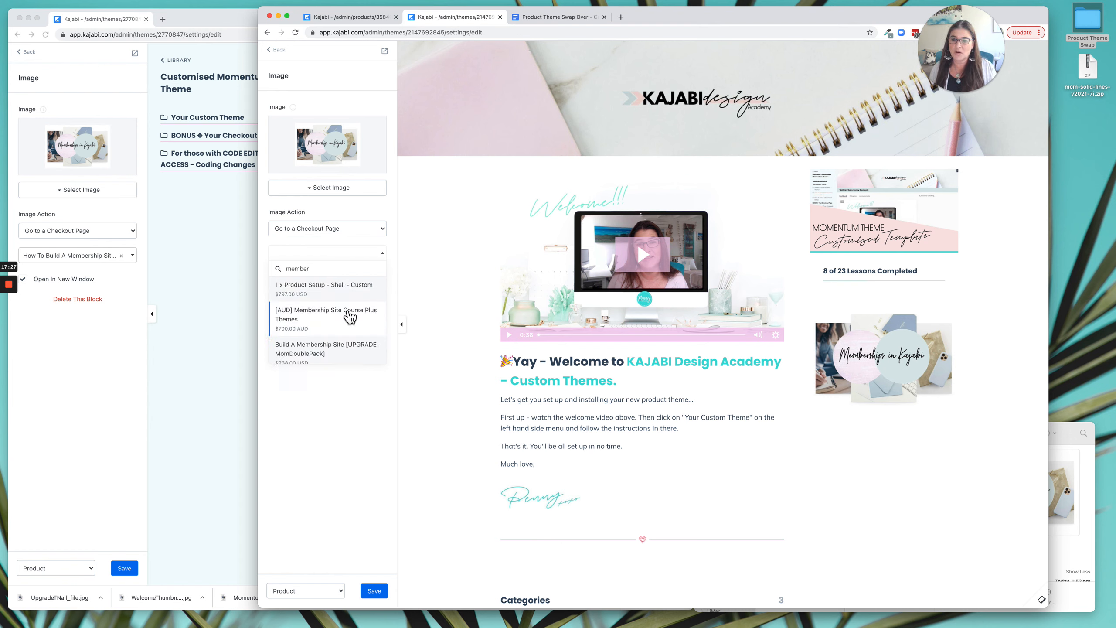
scroll(350, 316, down, 8)
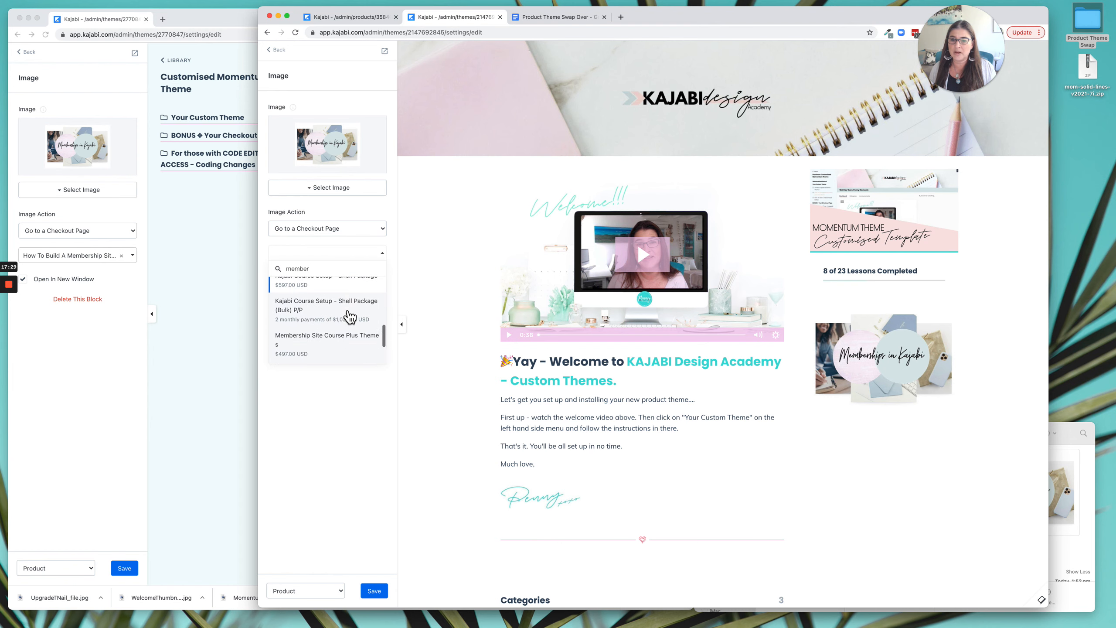
scroll(351, 316, down, 3)
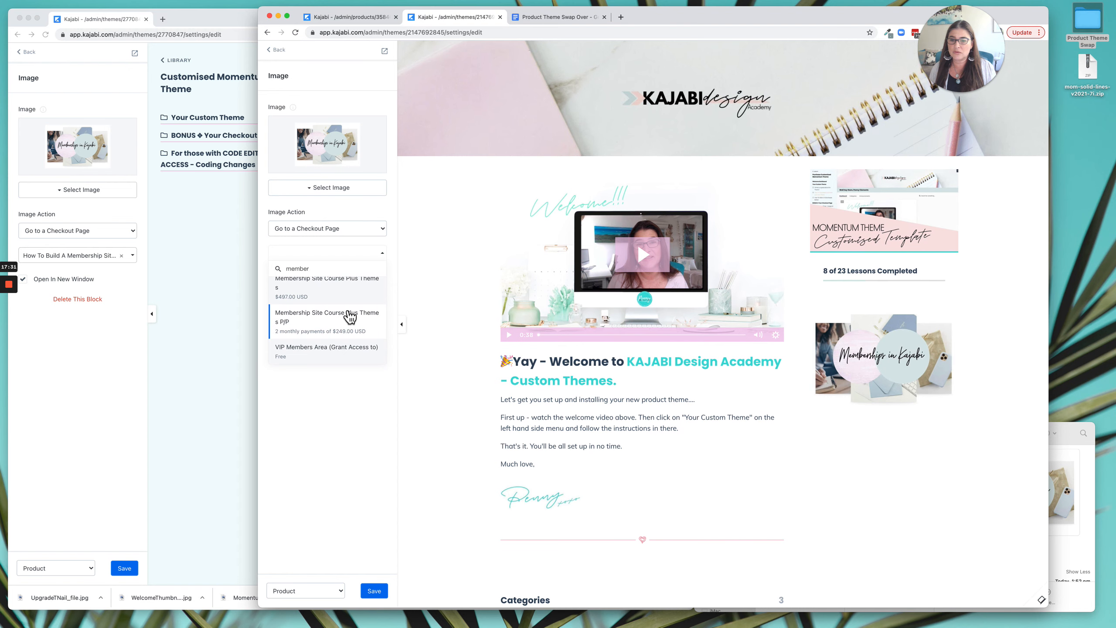
scroll(350, 316, up, 5)
scroll(350, 316, up, 5)
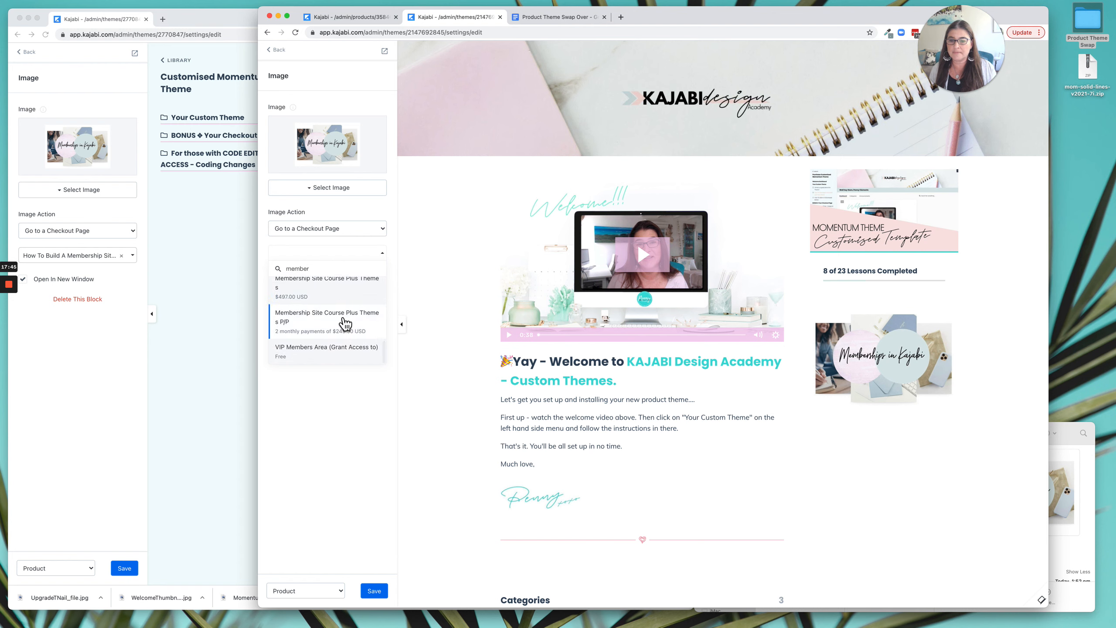
Link the sidebar image to the "Build A Membership Site [UPGRADE-MomDoublePack]" offer in a new window, searching for "build", and save.
double_click(305, 269)
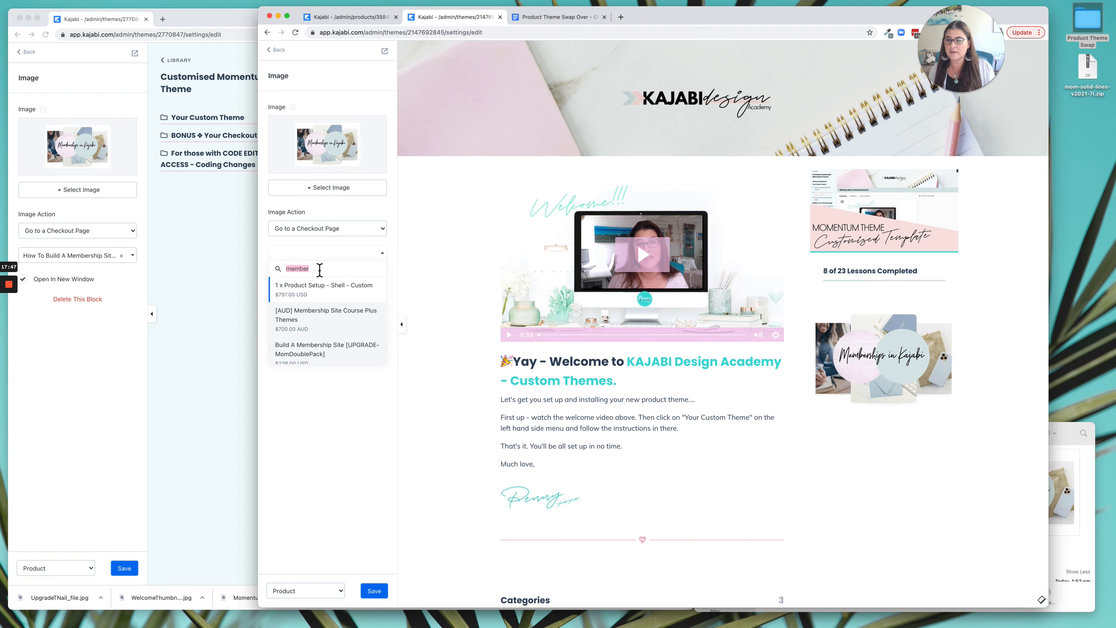
text(build)
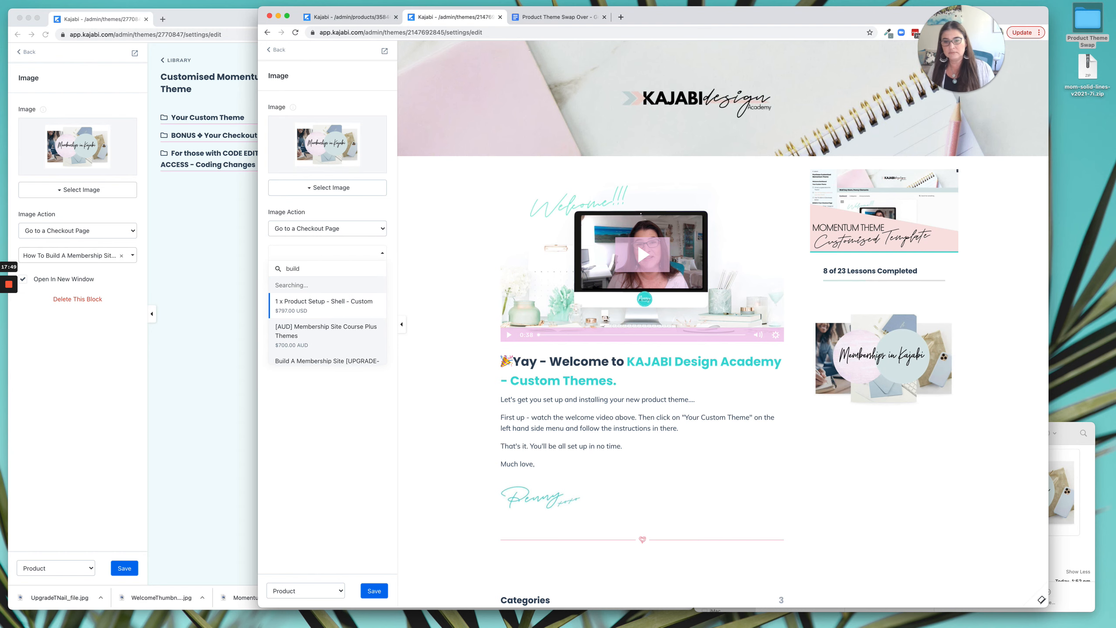
scroll(346, 291, down, 5)
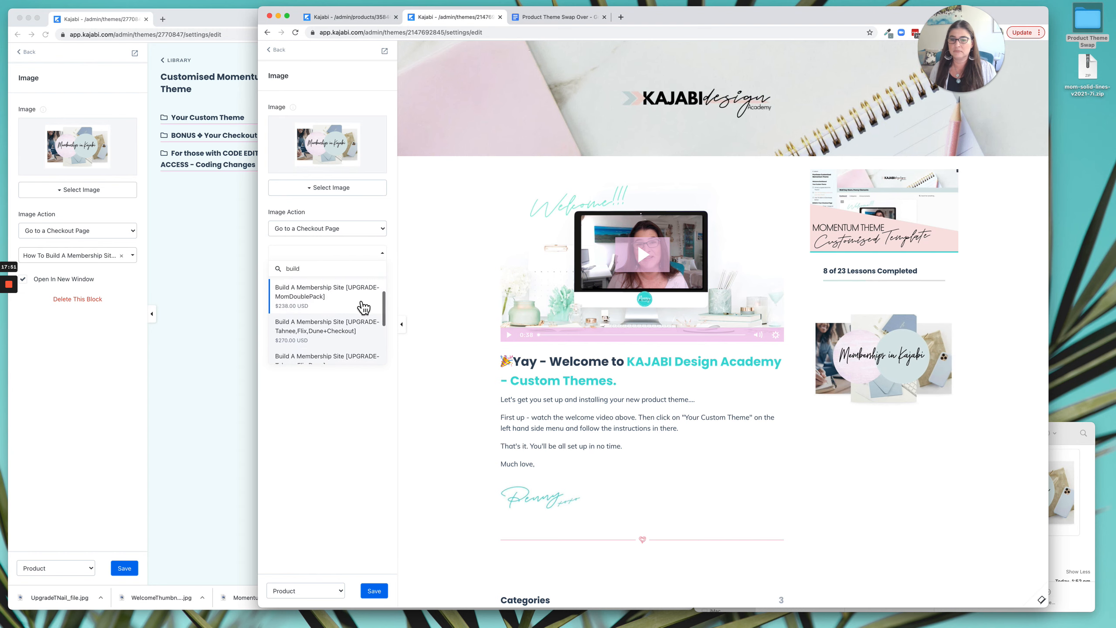
scroll(362, 306, up, 3)
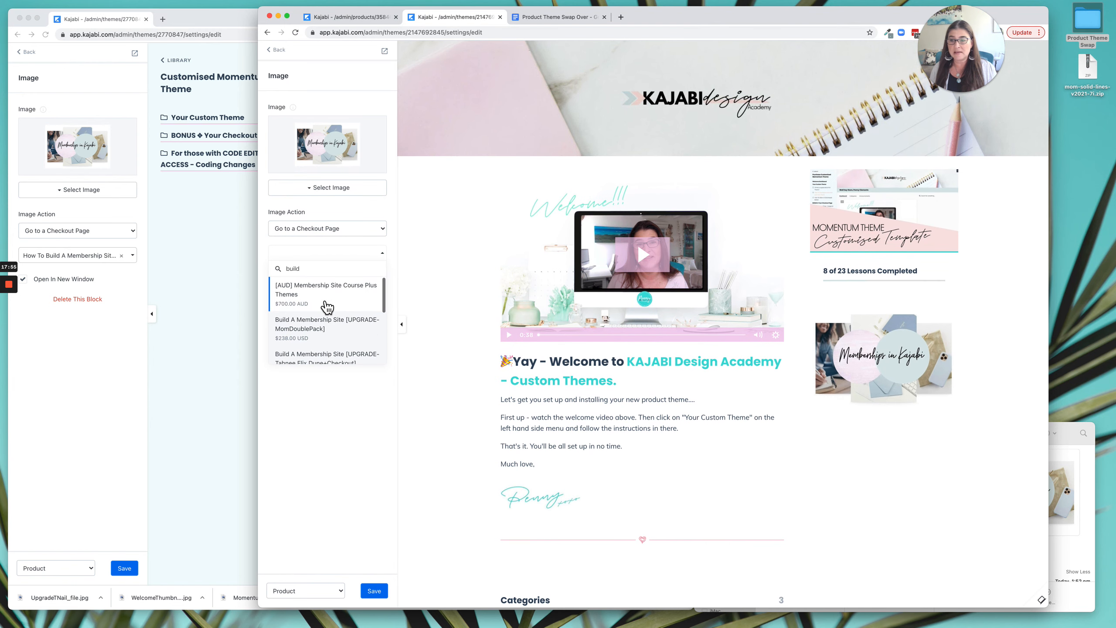
scroll(353, 313, down, 1)
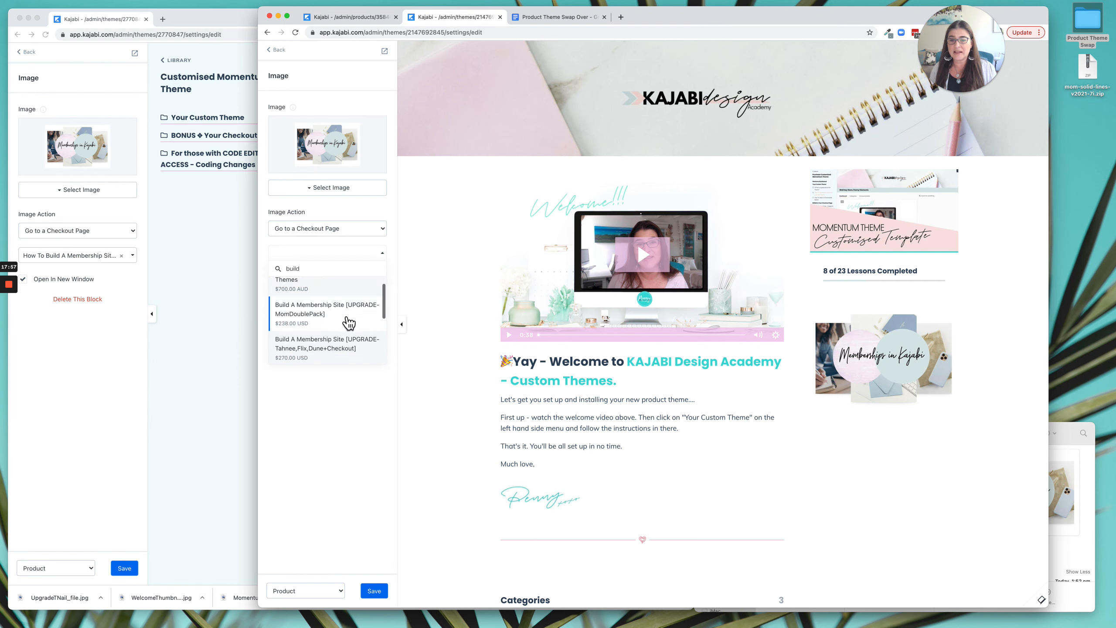
click(332, 310)
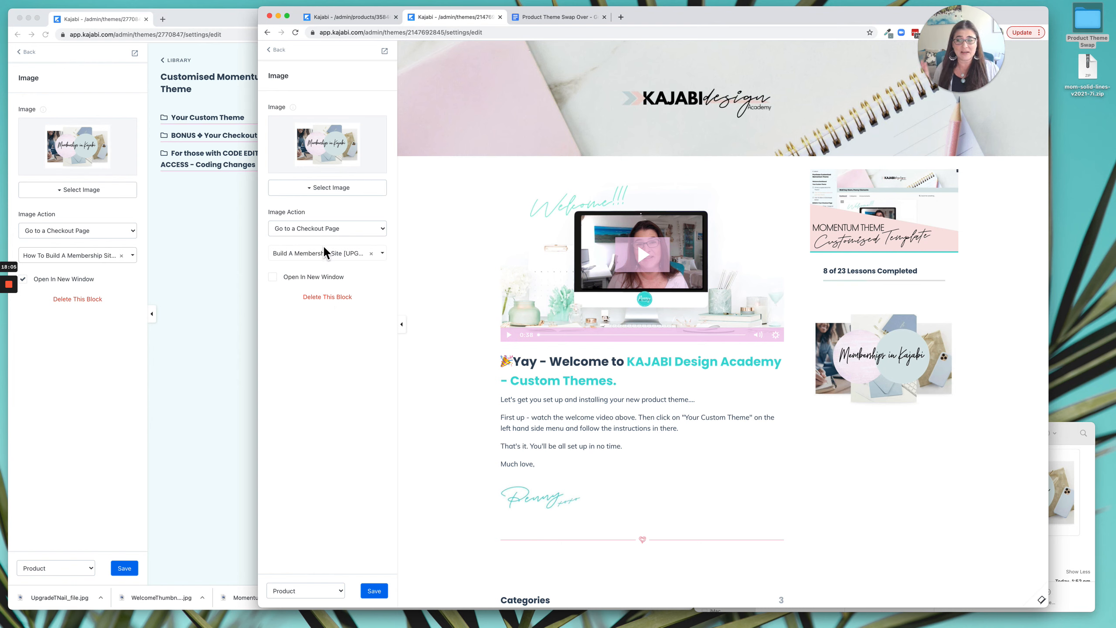
click(277, 278)
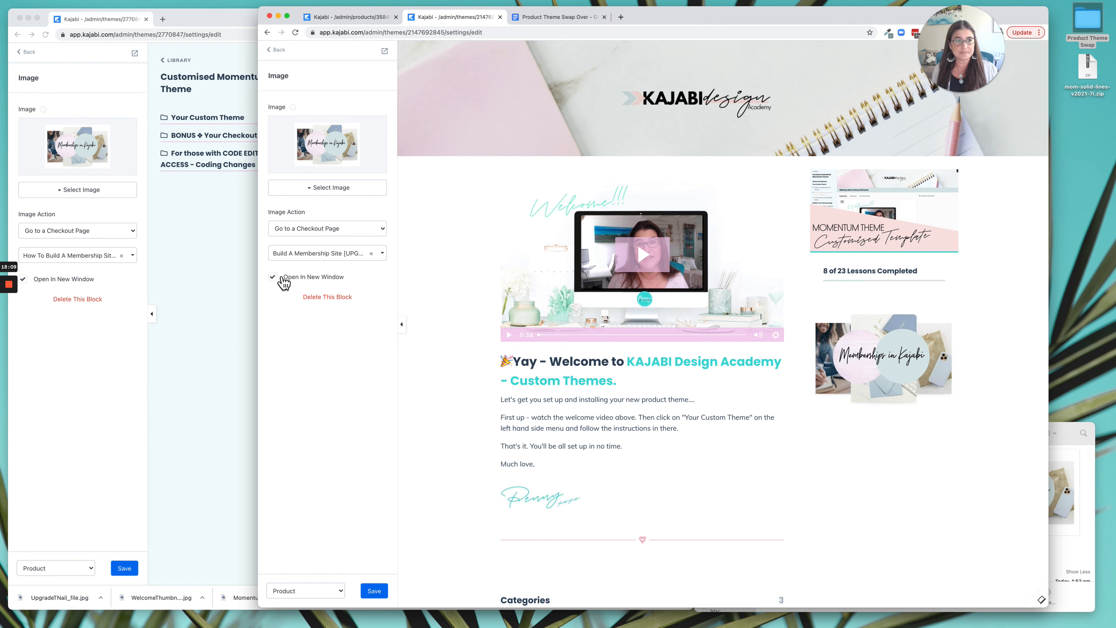
click(383, 593)
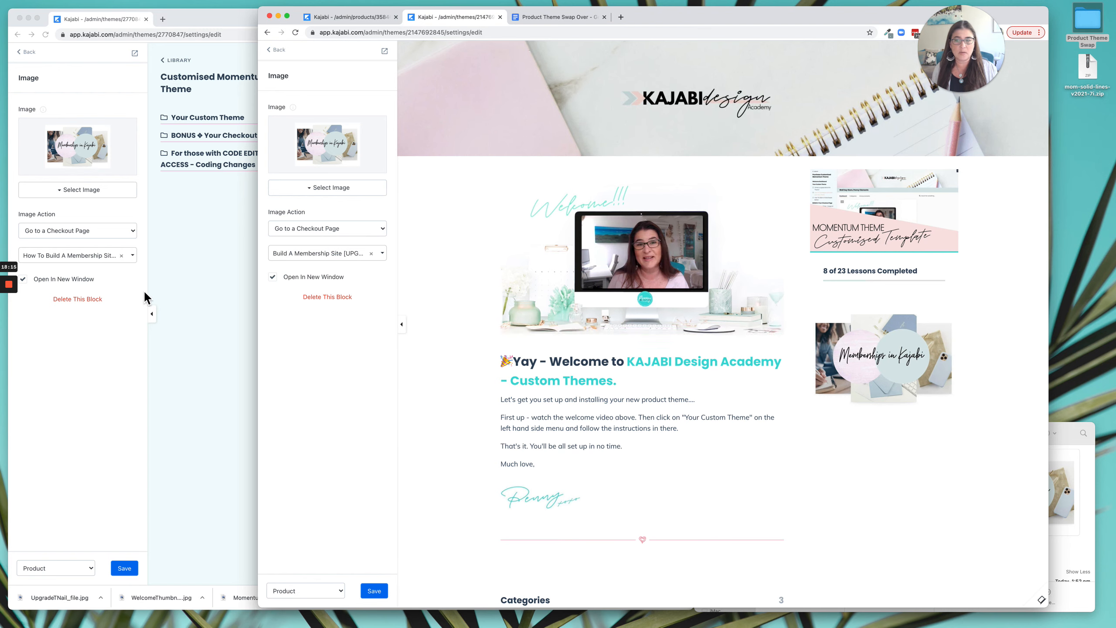
Copy the HTML source of the live theme's UPGRADE sidebar text into the WELCOME SIDEBAR TEXT row of the Product Theme Swap Over document.
click(176, 293)
click(640, 270)
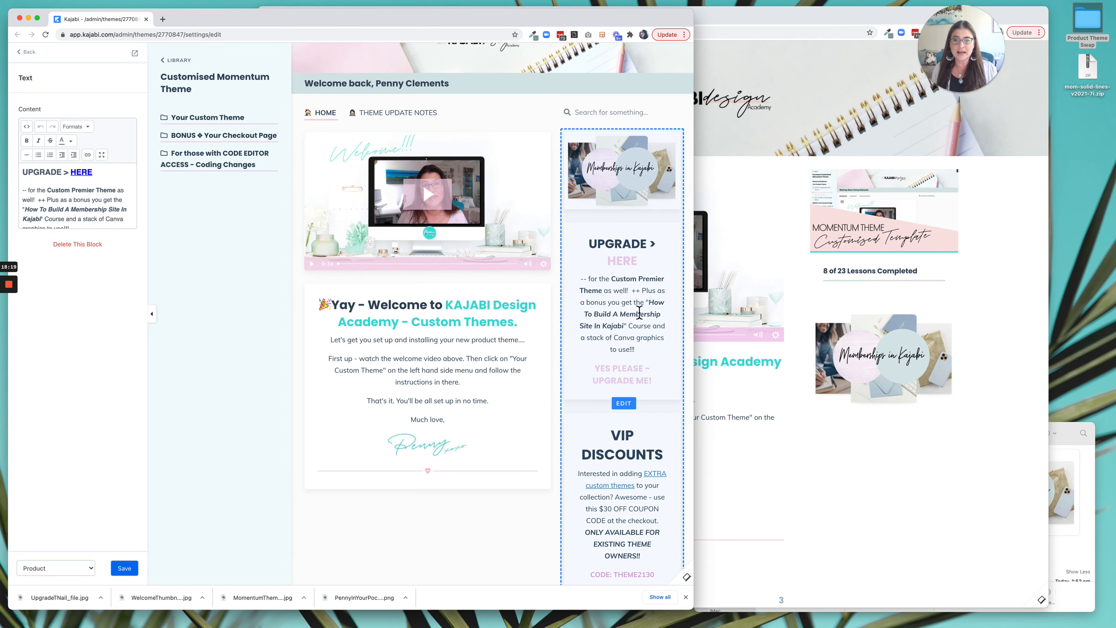
click(26, 126)
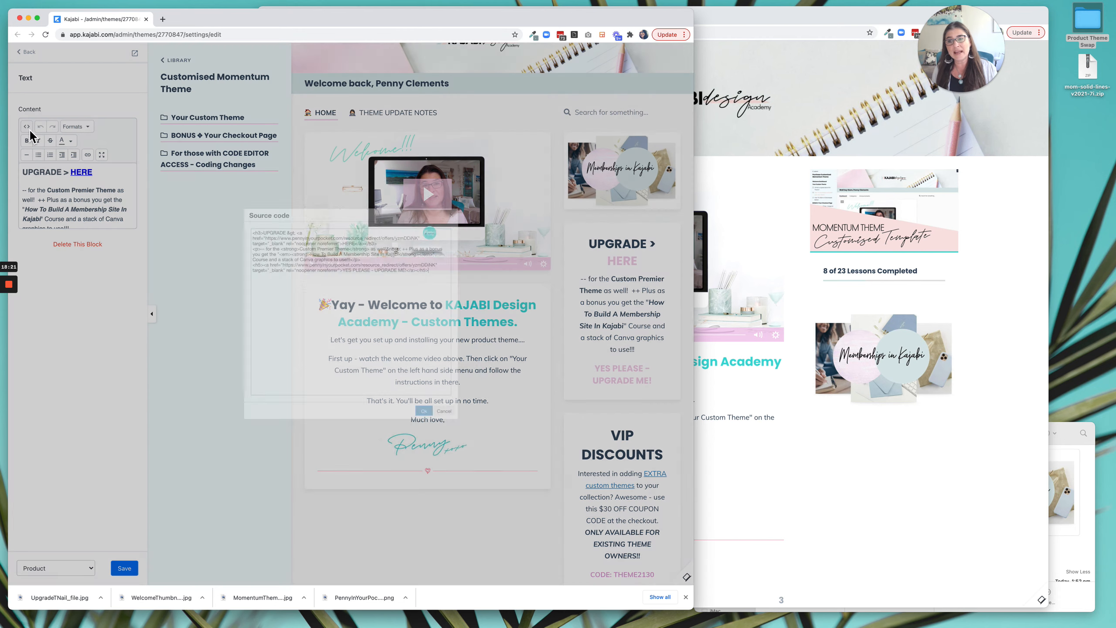
drag(223, 208, 455, 269)
key(super+c)
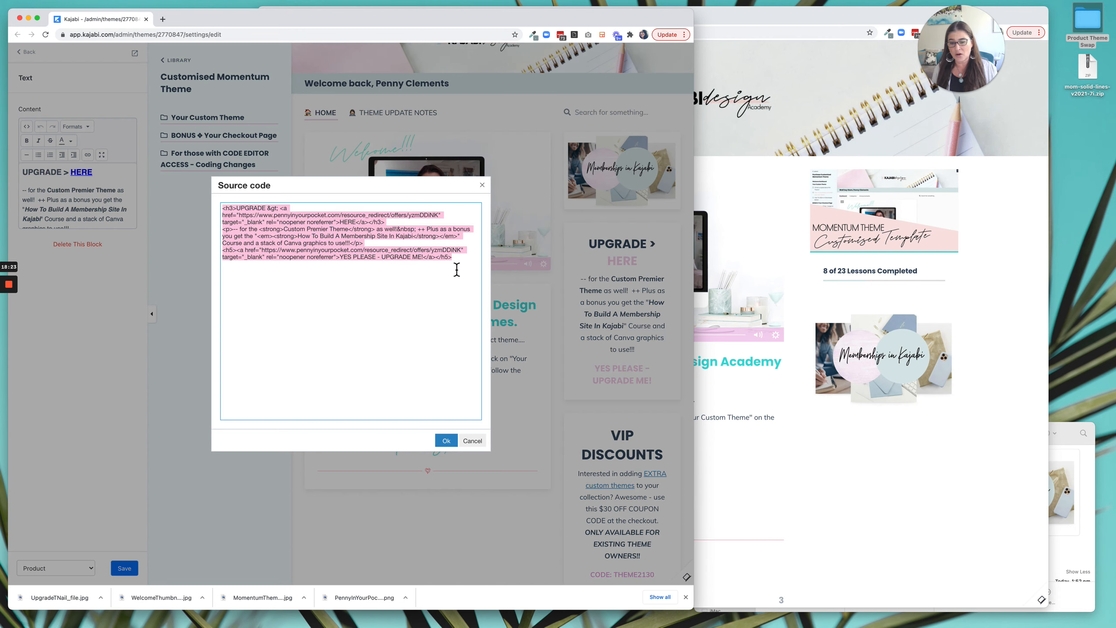
click(868, 111)
click(554, 15)
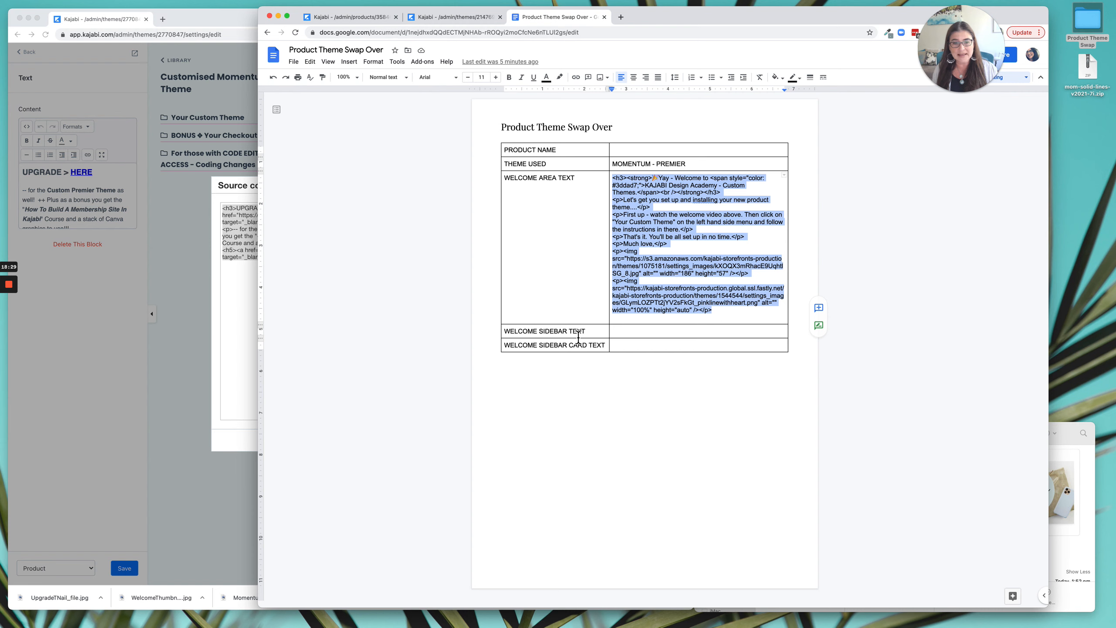
click(628, 337)
key(super+v)
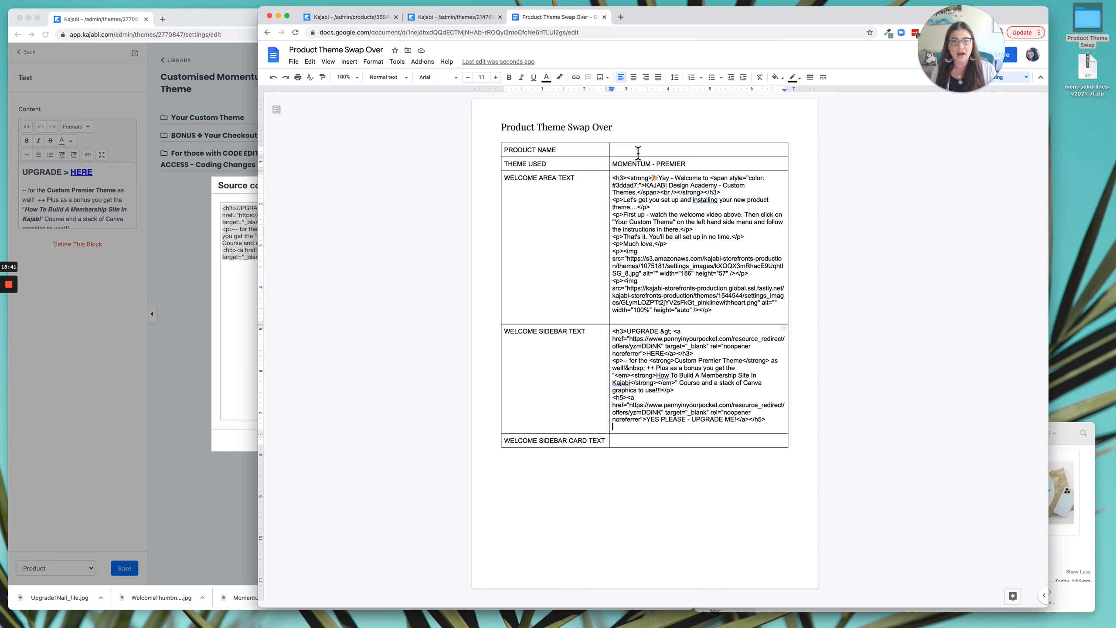
Enter CUSTOMIZED MOMENTUM THEME as the product name in the swap-over document's table.
click(467, 20)
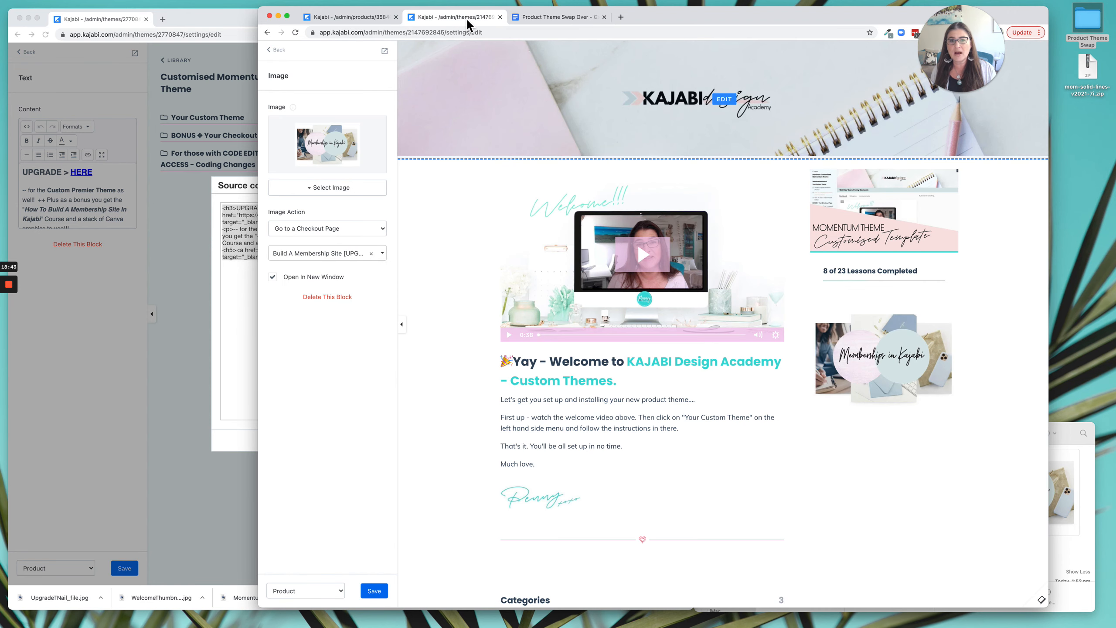
click(537, 19)
click(627, 151)
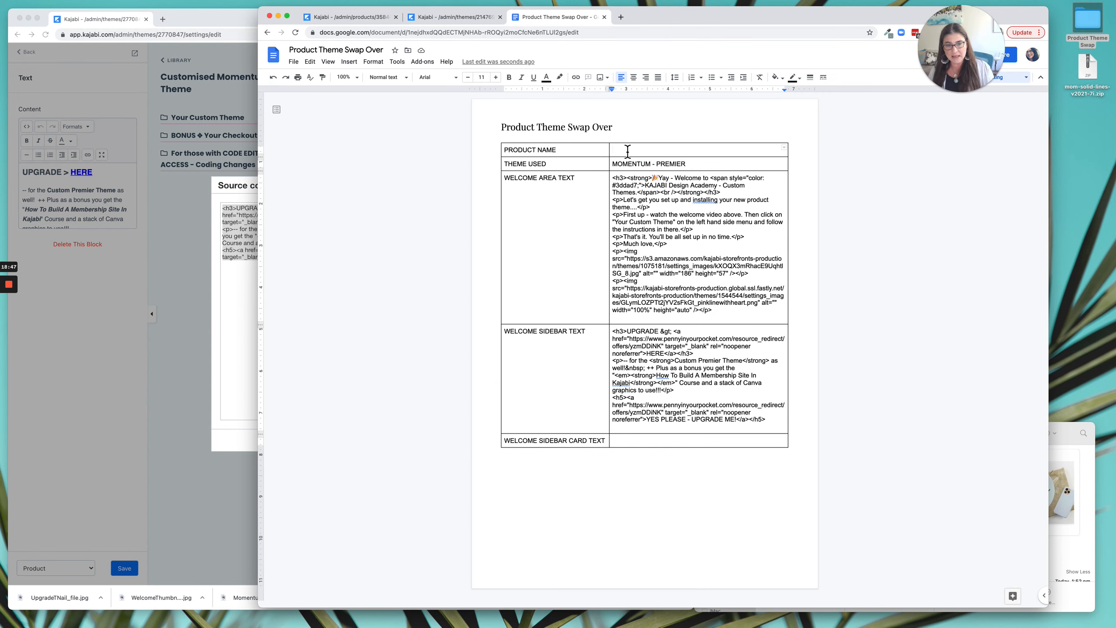
text(CUSTOMIZED MOMENTUM THEME)
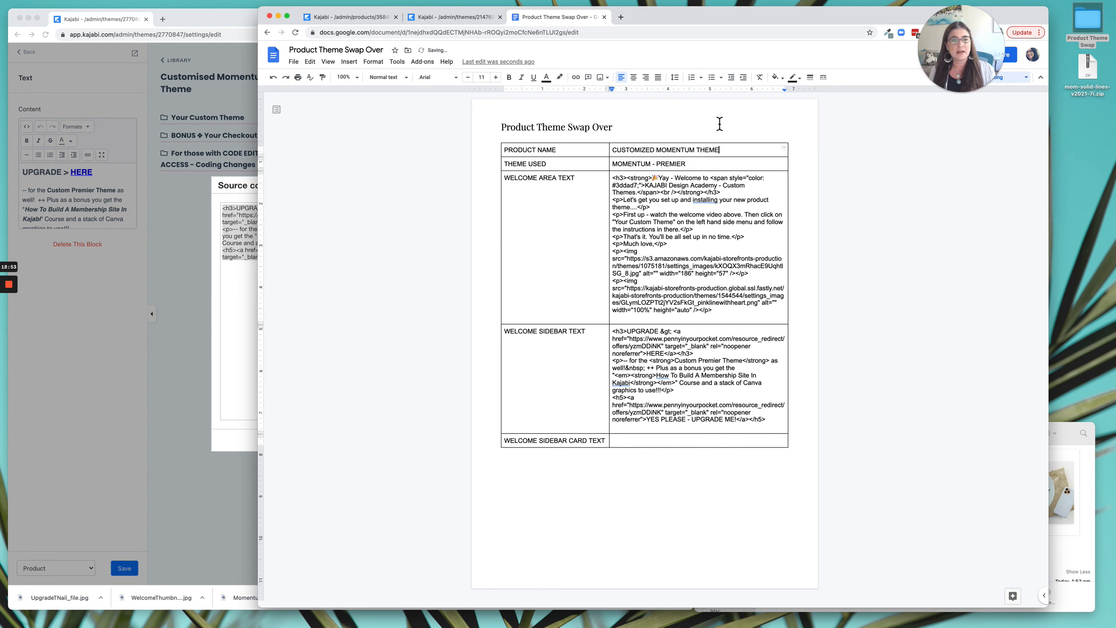
double_click(703, 124)
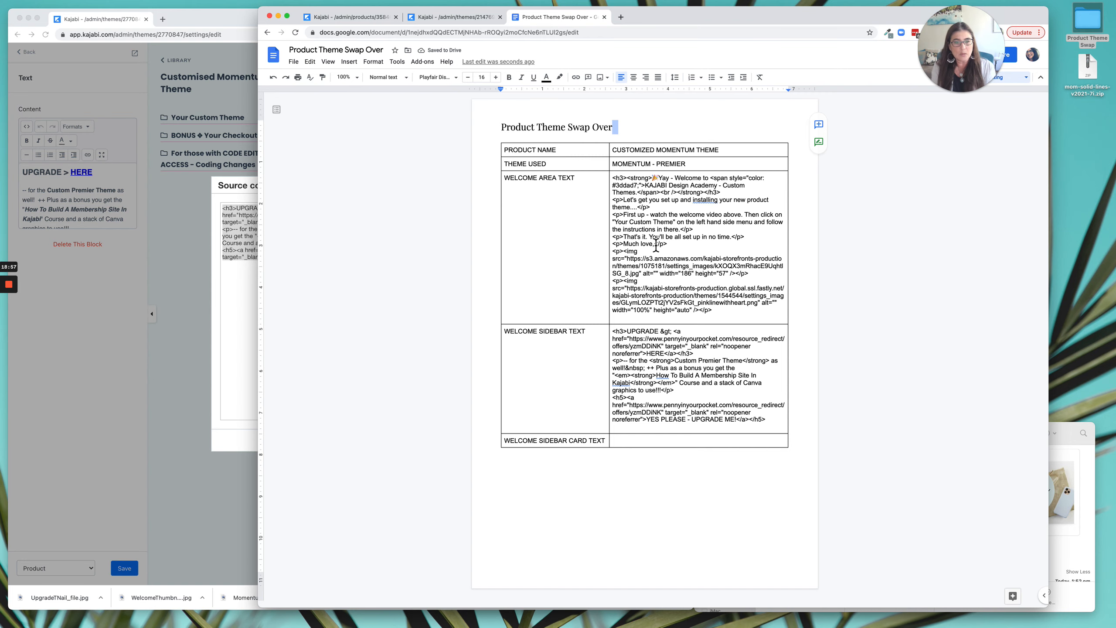
Close the live theme's source code view and add a Custom Block to the Premier theme's Product Sidebar.
click(154, 260)
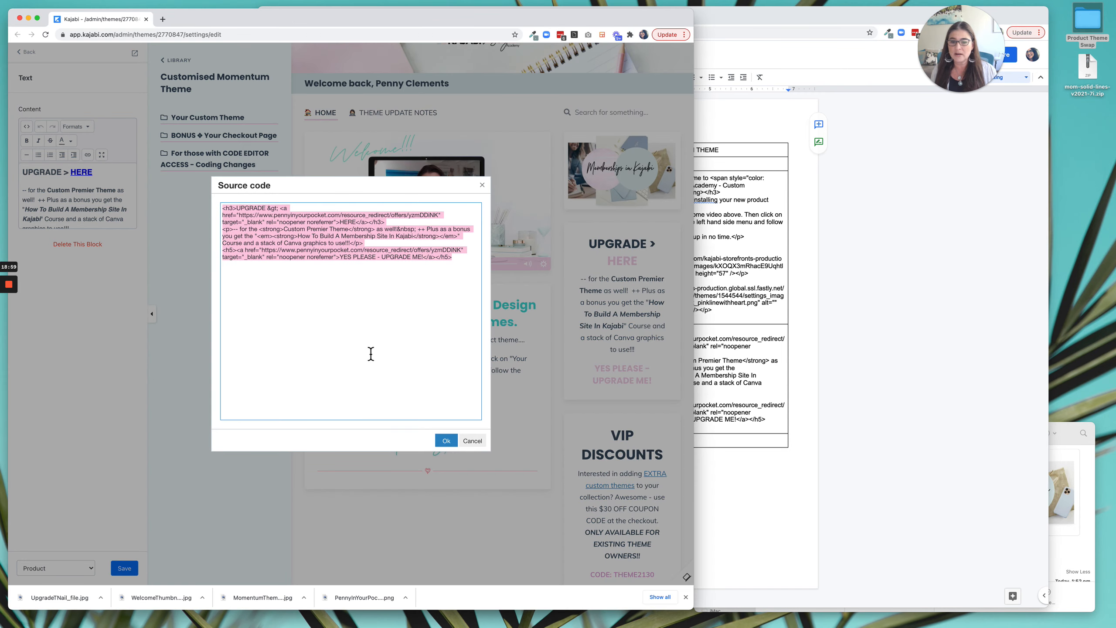
click(449, 446)
click(867, 412)
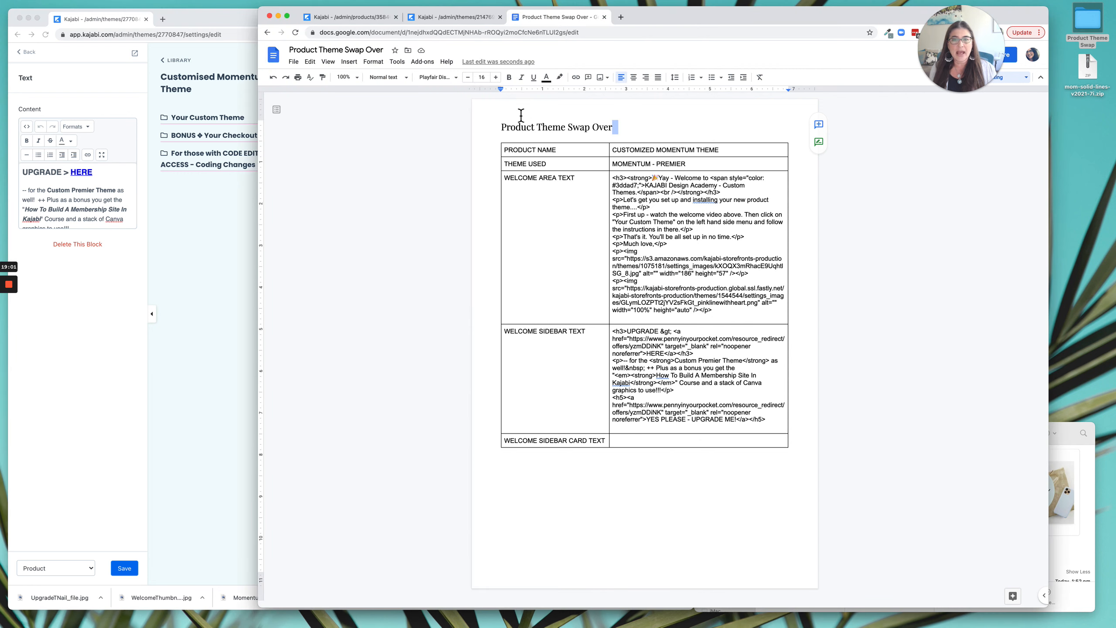
click(470, 22)
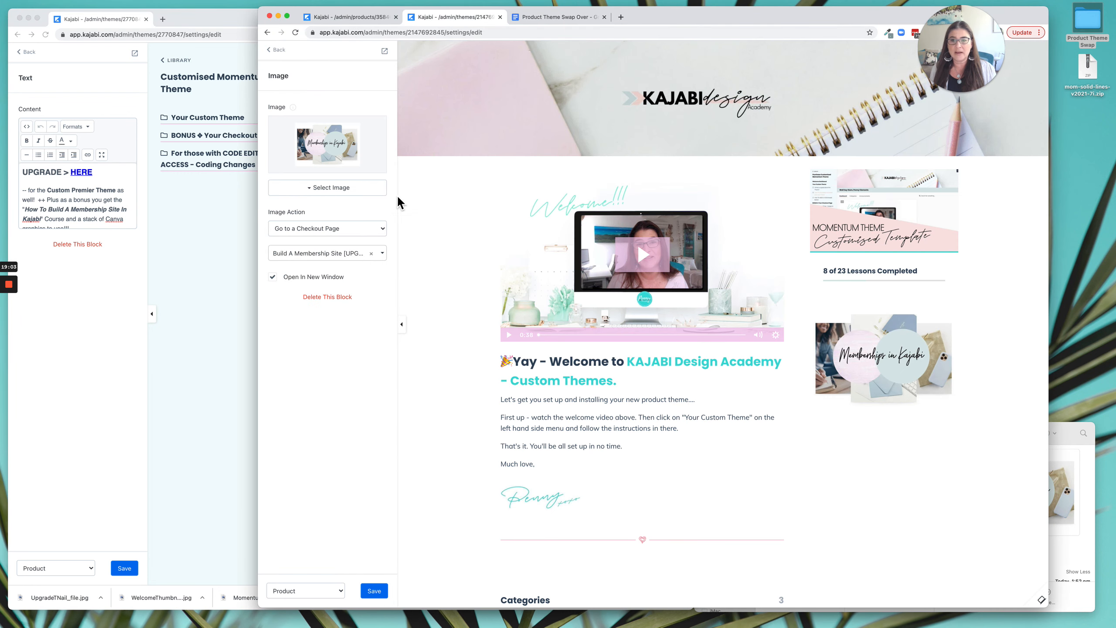
click(290, 54)
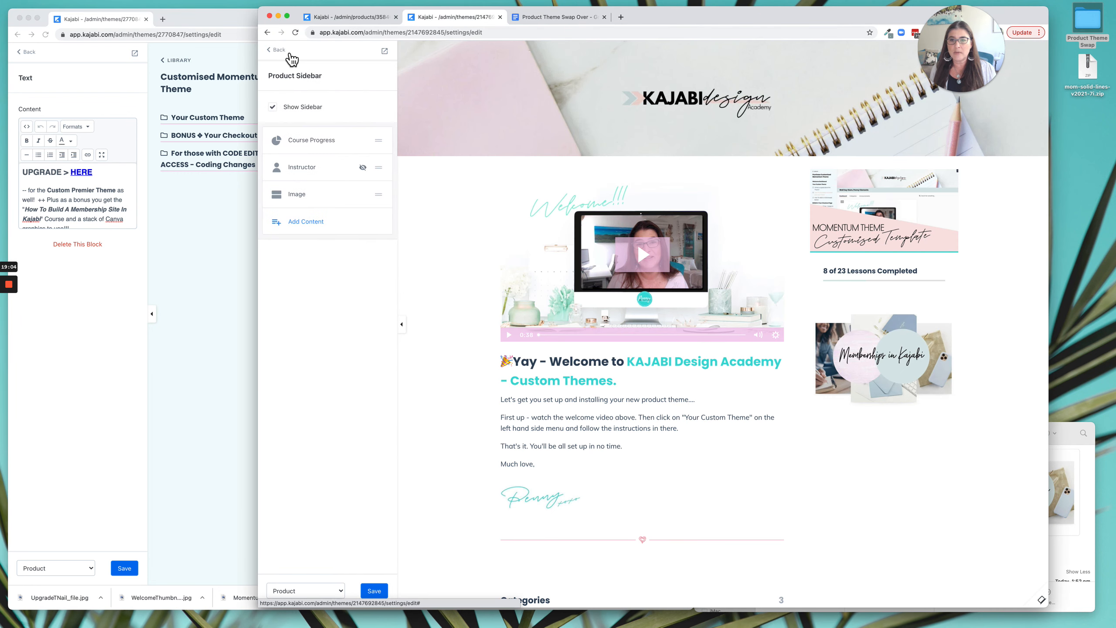
click(318, 221)
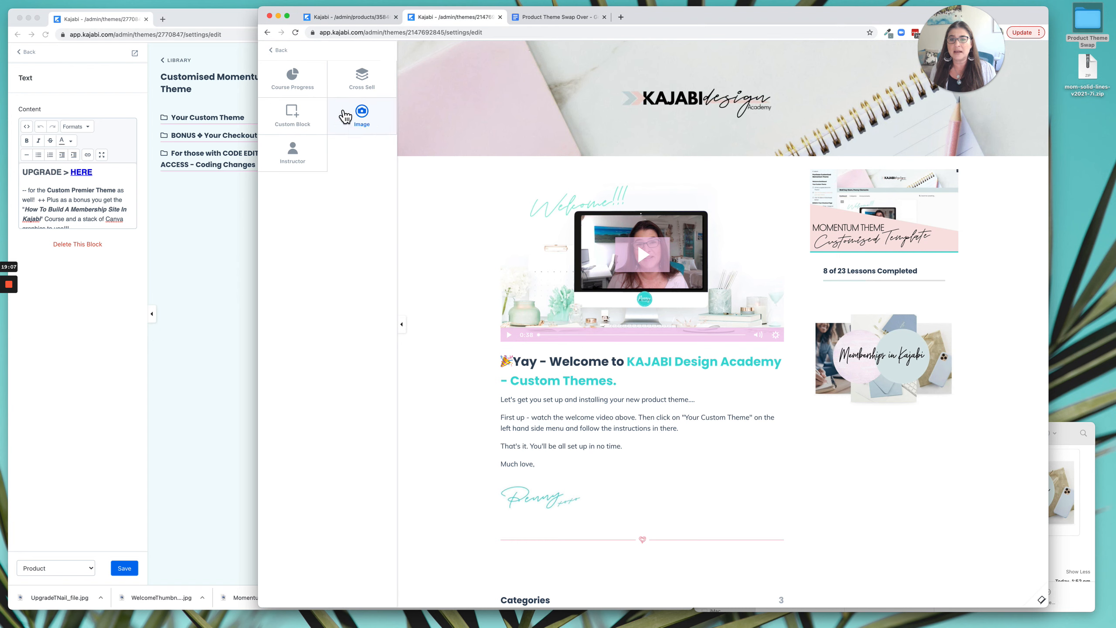
click(293, 113)
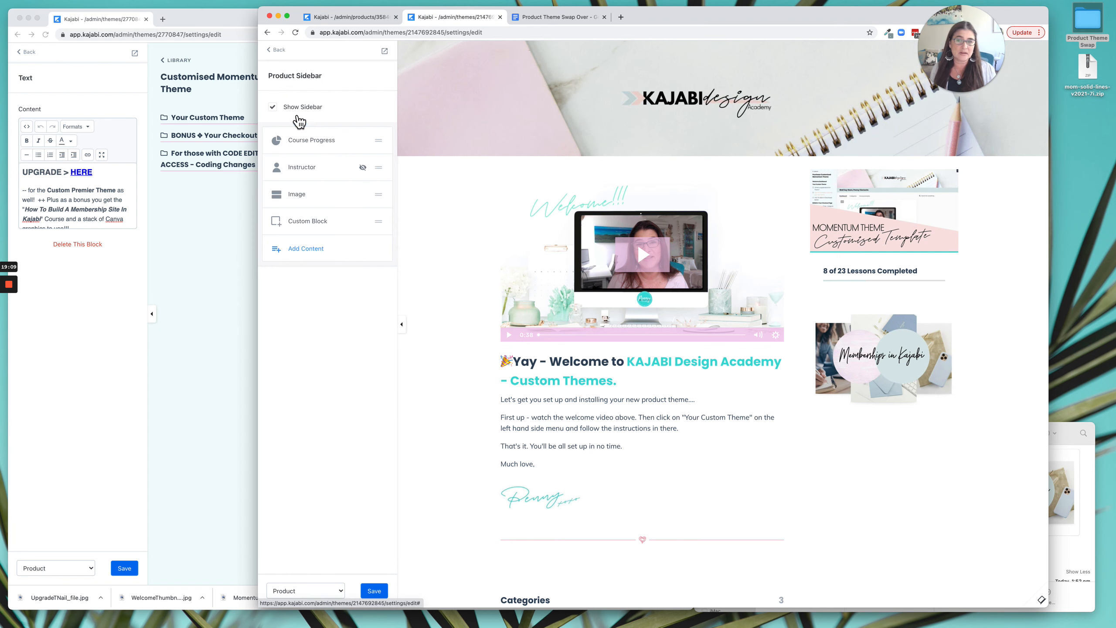
Replace the new Custom Block's placeholder content with the copied UPGRADE text as HTML source.
click(274, 148)
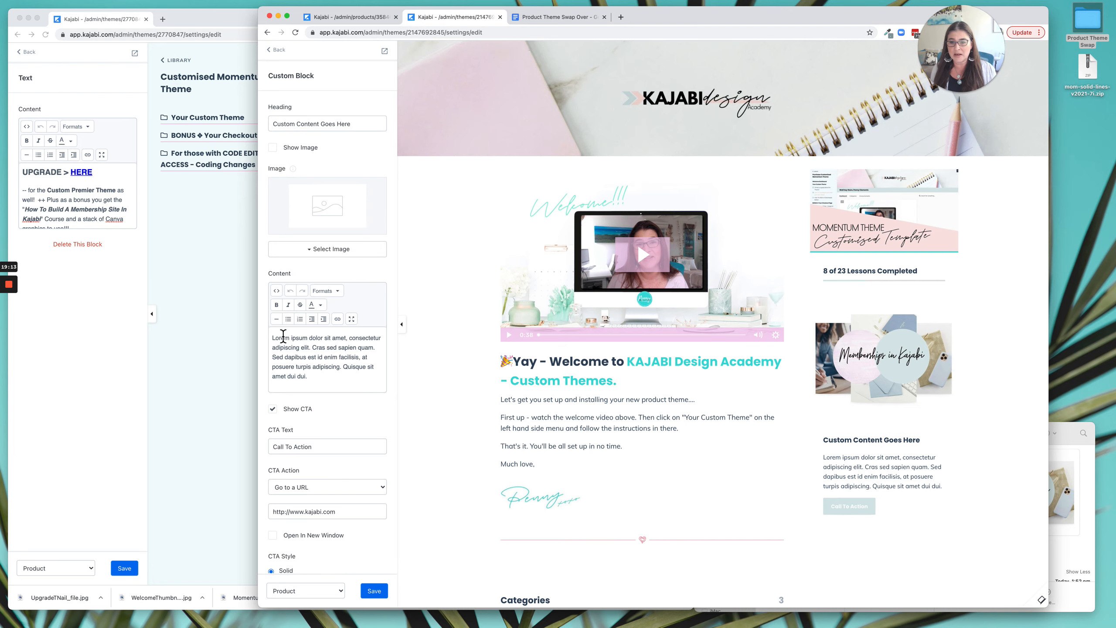
click(280, 295)
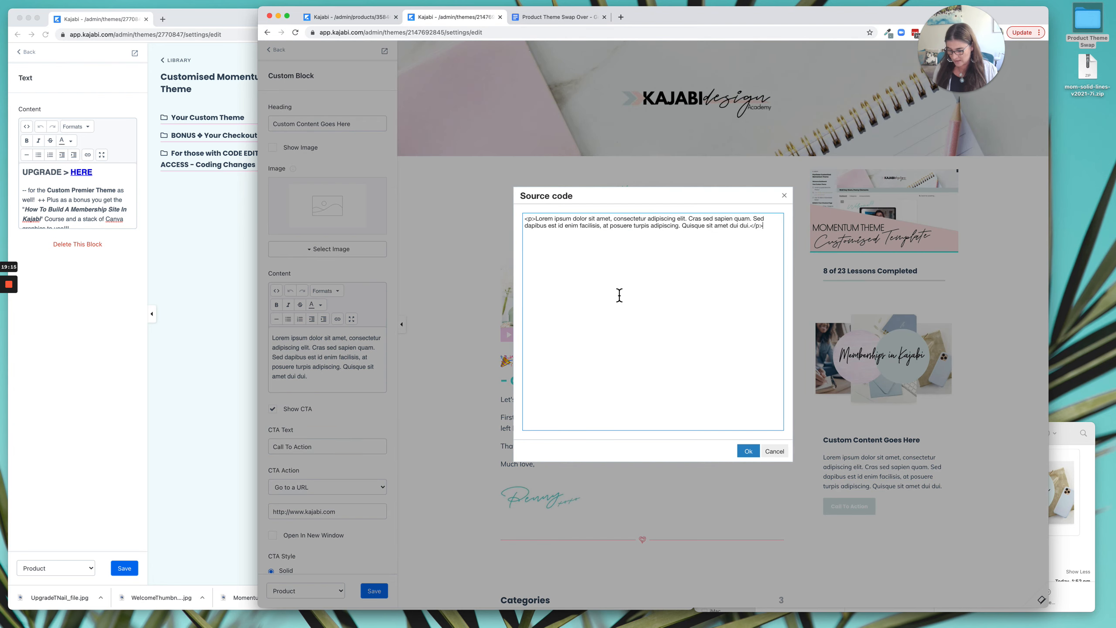
key(super+a)
key(super+v)
click(748, 451)
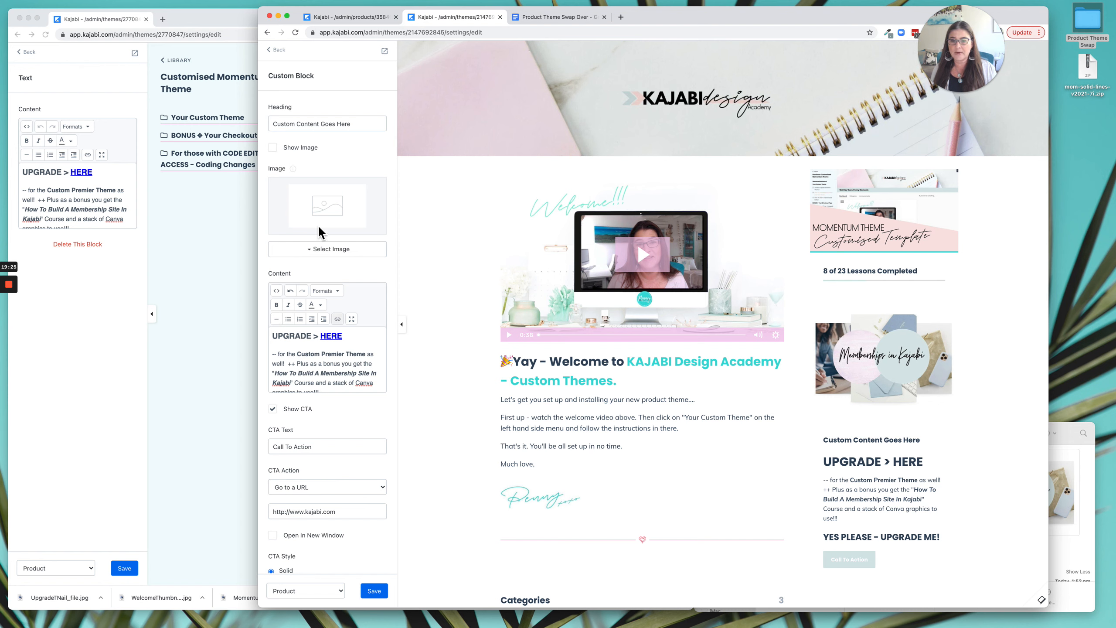
Clear the Custom Block's heading "Custom Content Goes Here".
key(ctrl+a)
key(BackSpace)
click(349, 152)
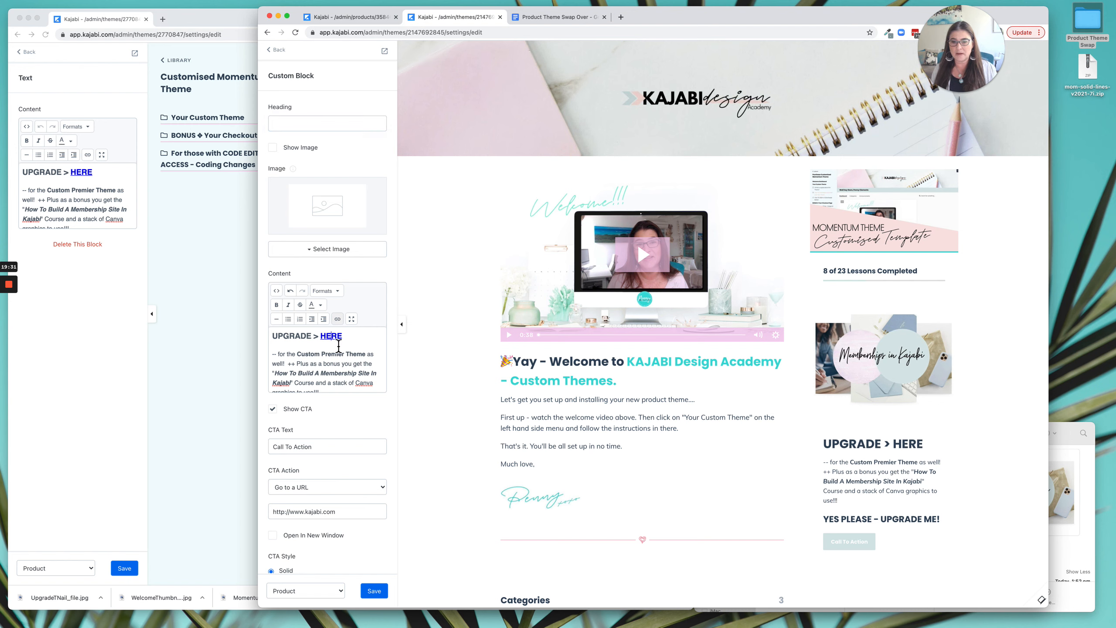
Examine the HTML source and the end of the Custom Block's content for its upgrade links.
click(277, 291)
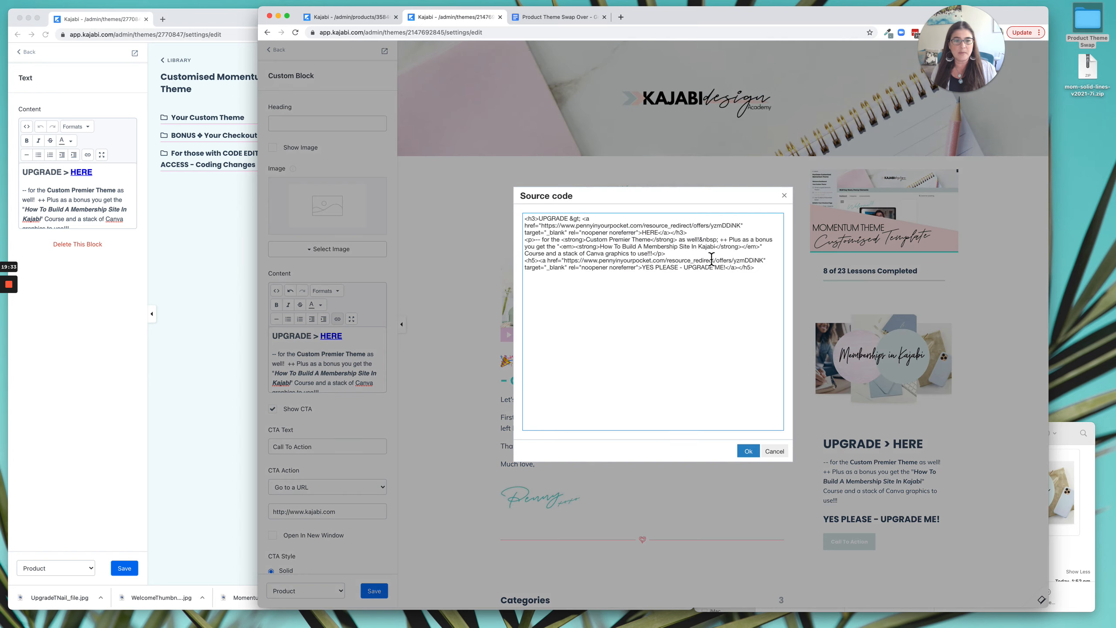
click(774, 451)
scroll(341, 371, down, 2)
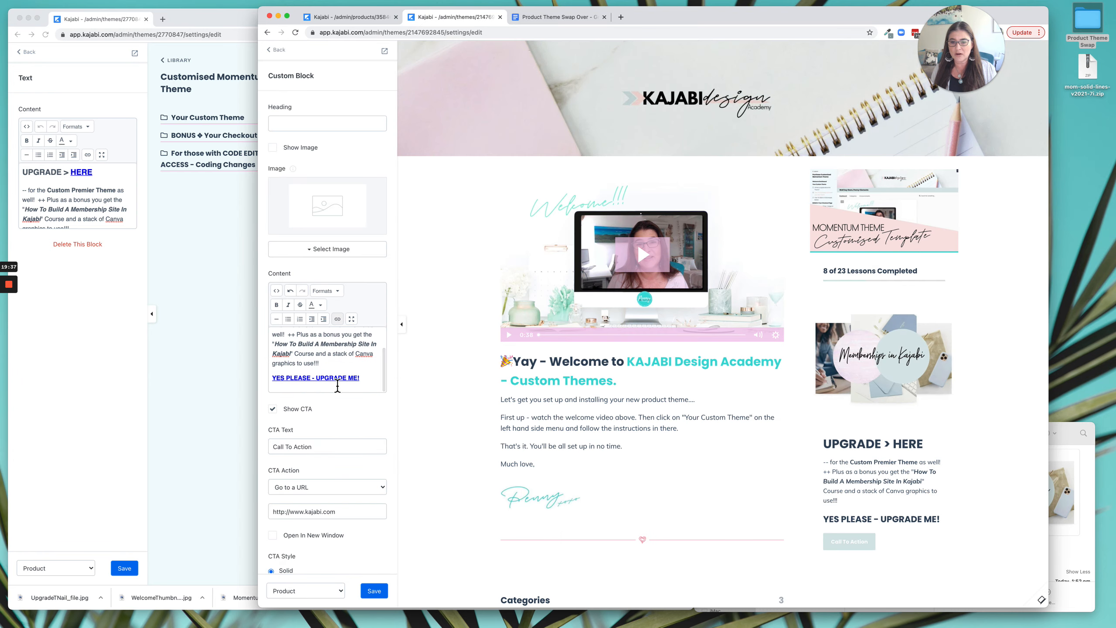
Set the Custom Block's CTA text to "YES PLEASE - UPGRADE ME!", copied from the block's HTML source.
scroll(345, 410, down, 1)
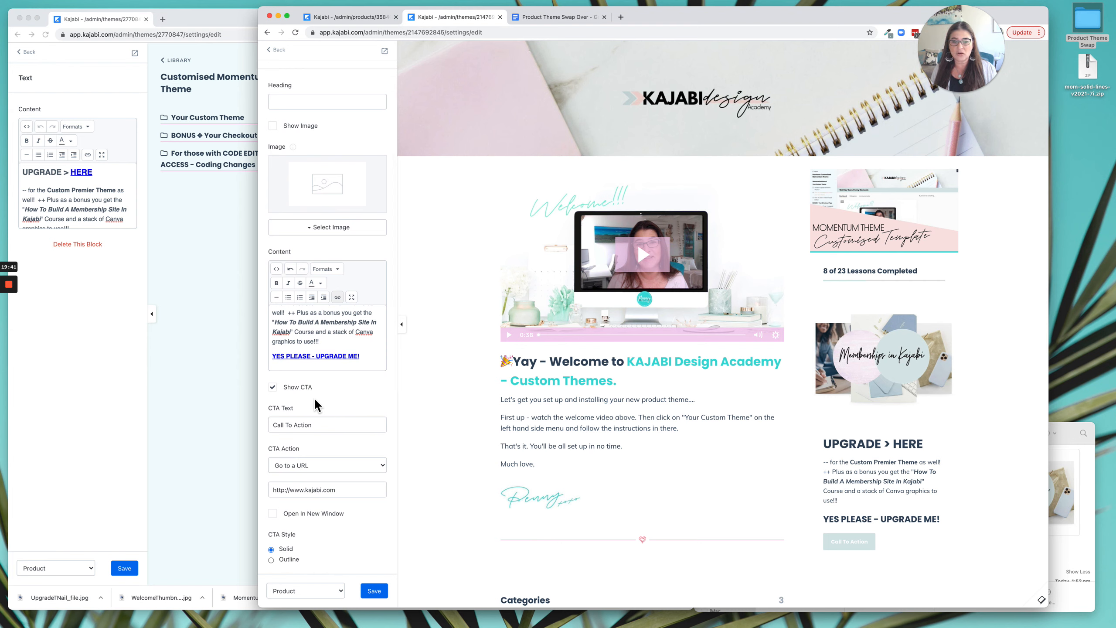
click(277, 270)
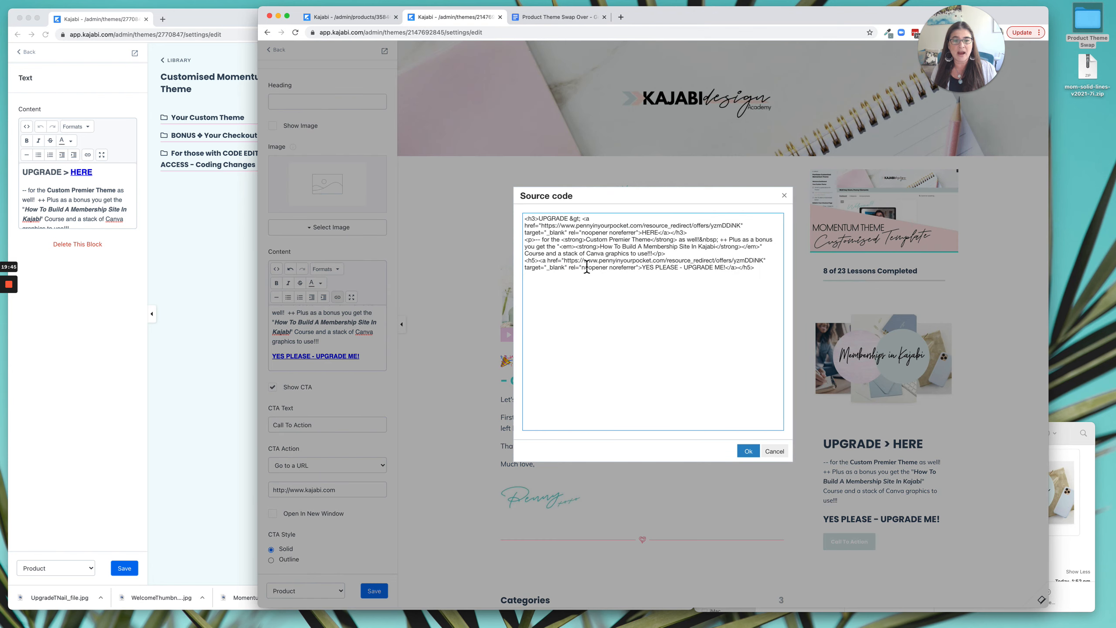
drag(644, 269, 726, 269)
key(super+c)
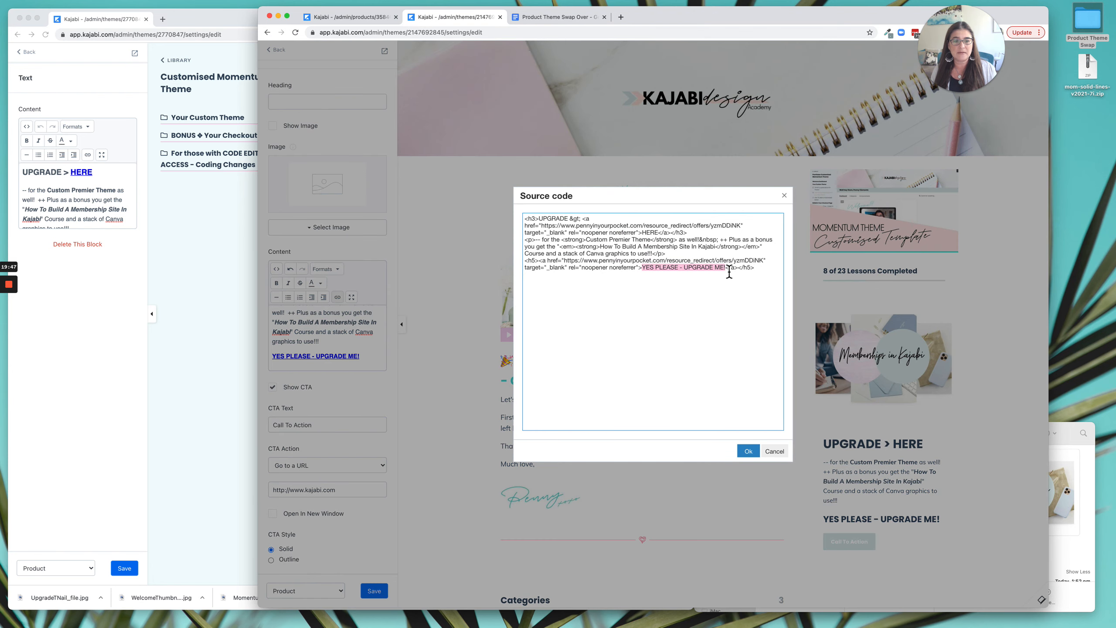
click(774, 451)
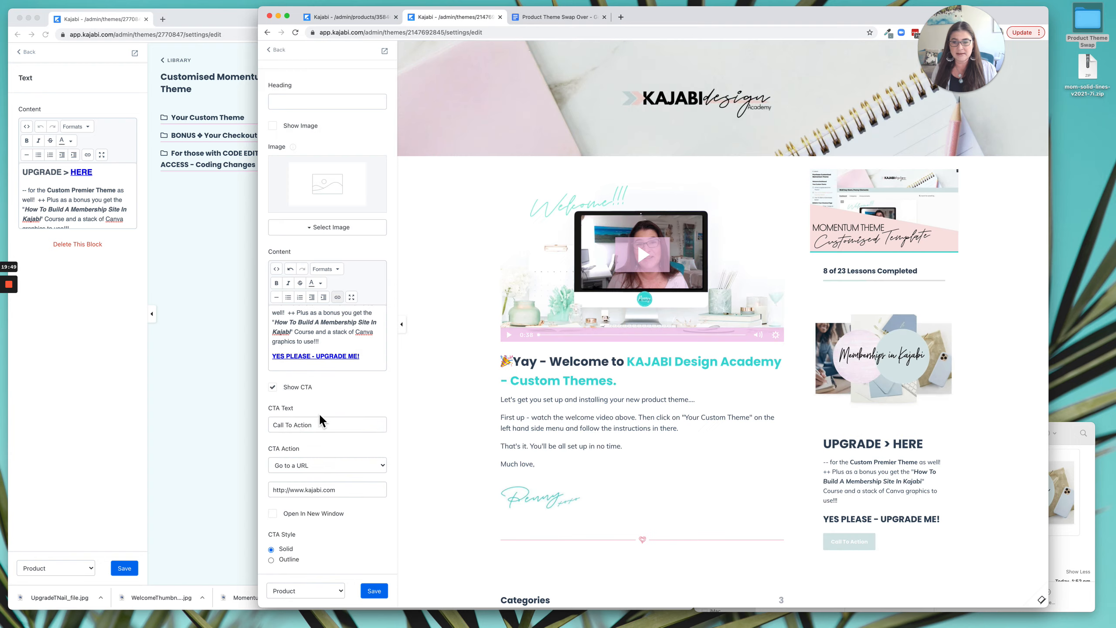
triple_click(296, 425)
key(super+v)
click(339, 455)
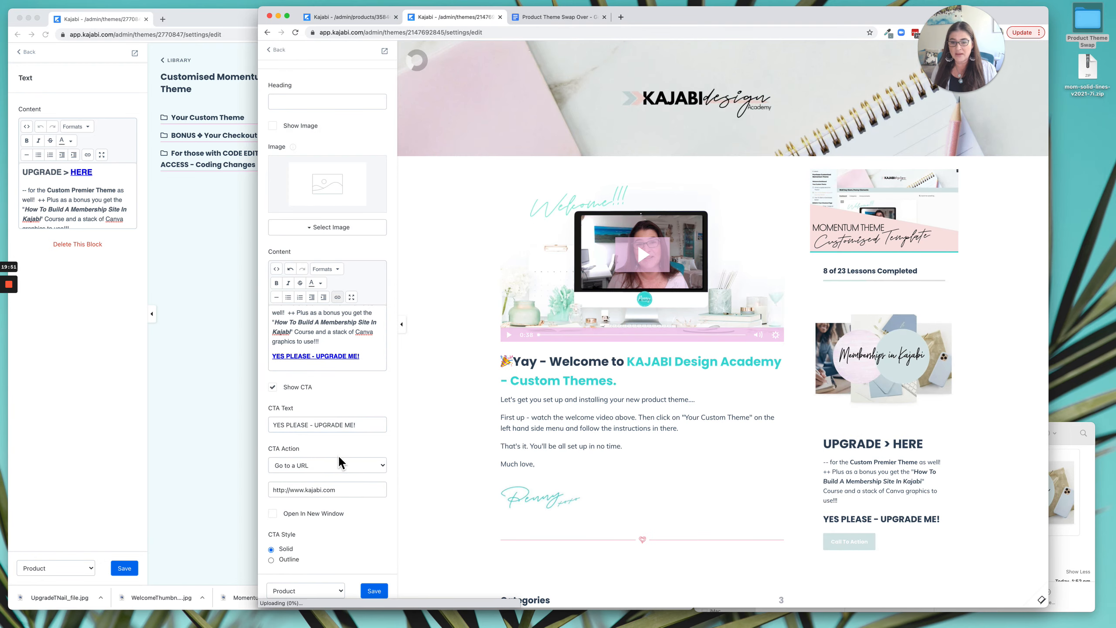
Copy the link address of the "YES PLEASE - UPGRADE ME!" text into the Custom Block's CTA URL and save the theme.
right_click(332, 358)
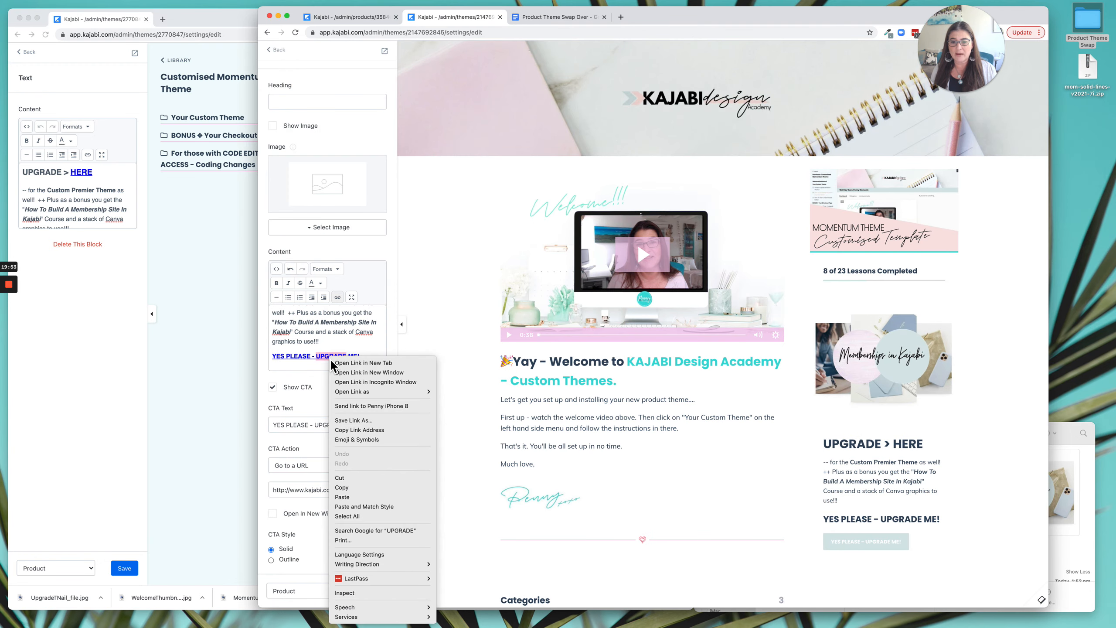
click(376, 431)
triple_click(299, 496)
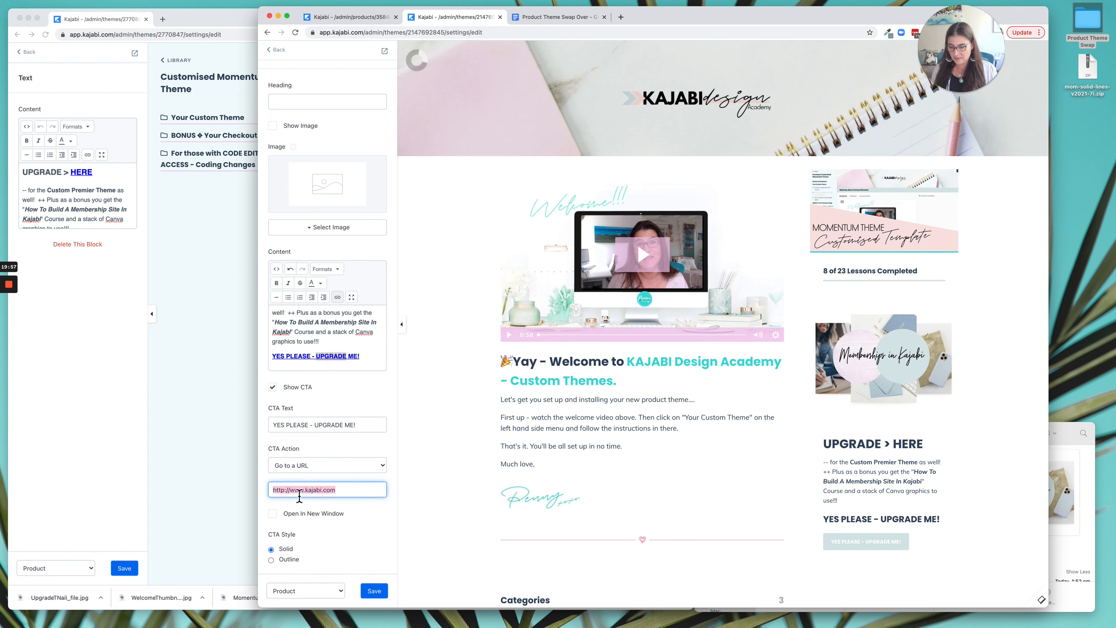
key(super+v)
click(368, 538)
click(374, 591)
Delete the "YES PLEASE - UPGRADE ME!" line from the Custom Block's content and save the Premier theme.
triple_click(297, 357)
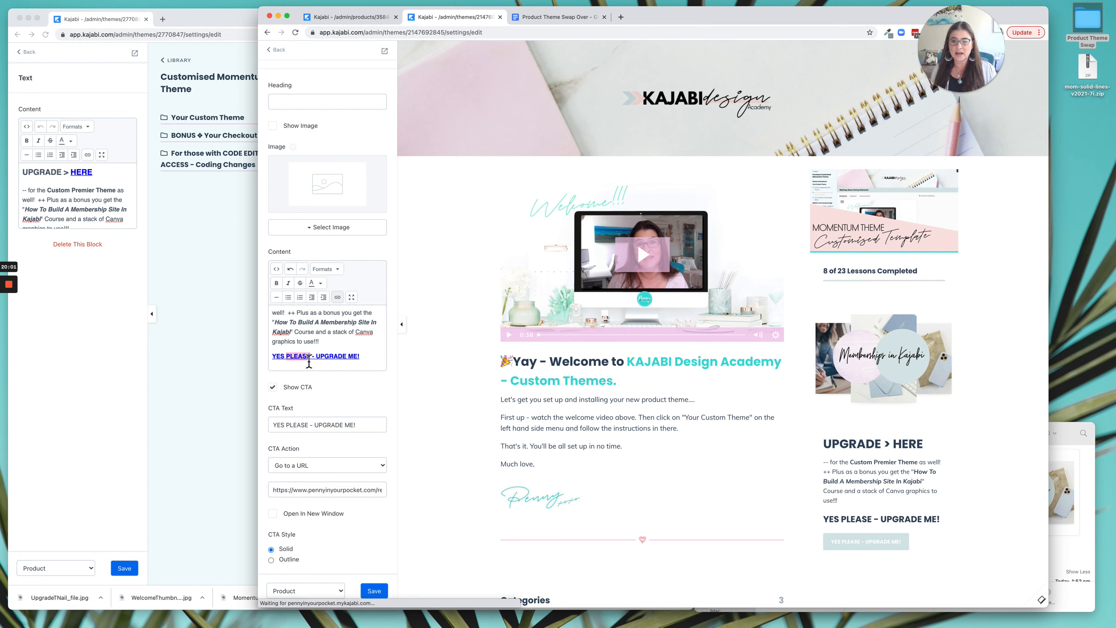
key(BackSpace)
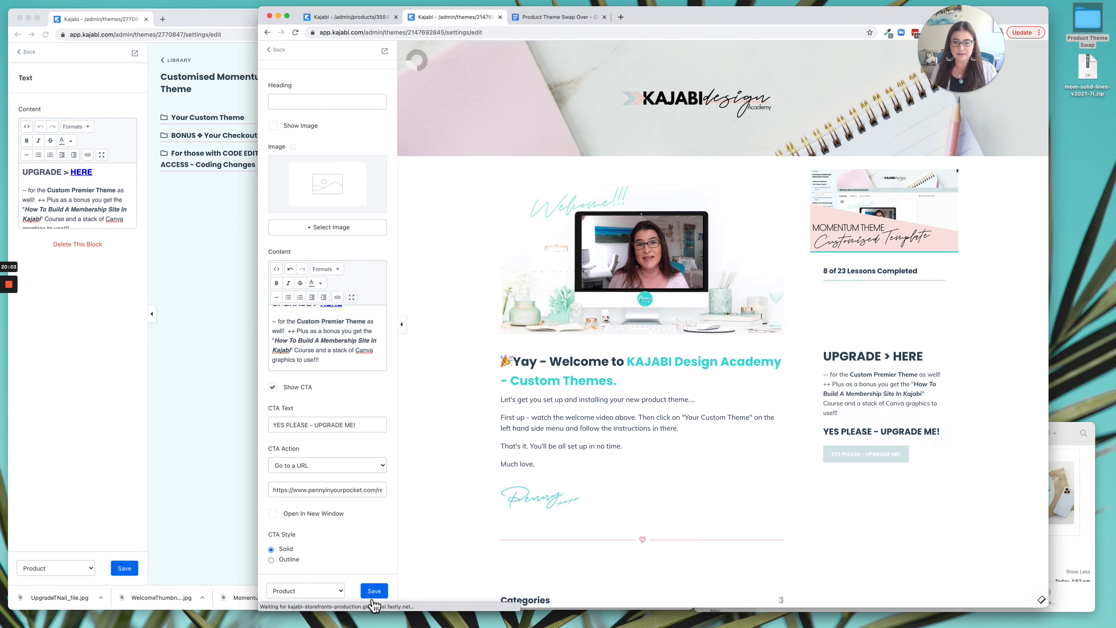
click(372, 590)
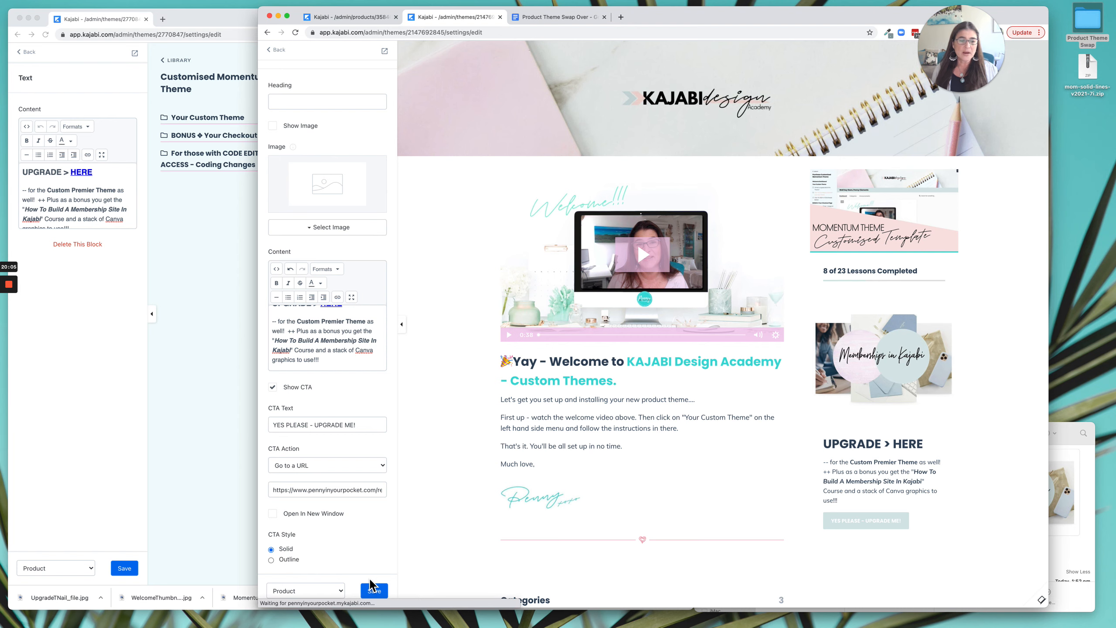
Compare the live theme's sidebar blocks with the Premier theme's product page preview.
click(250, 395)
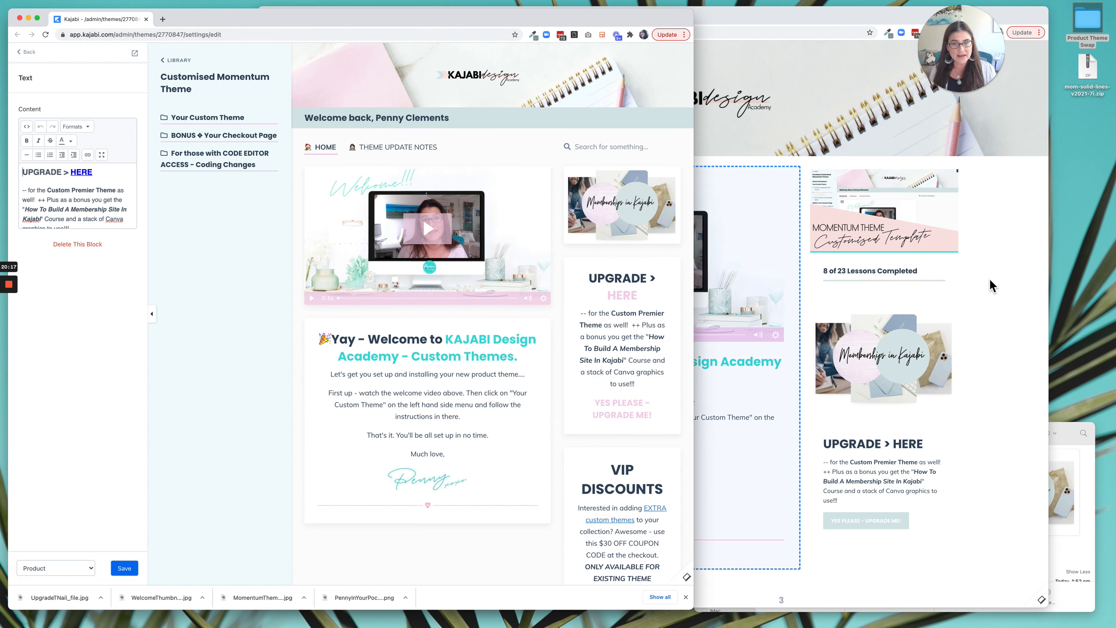
click(998, 294)
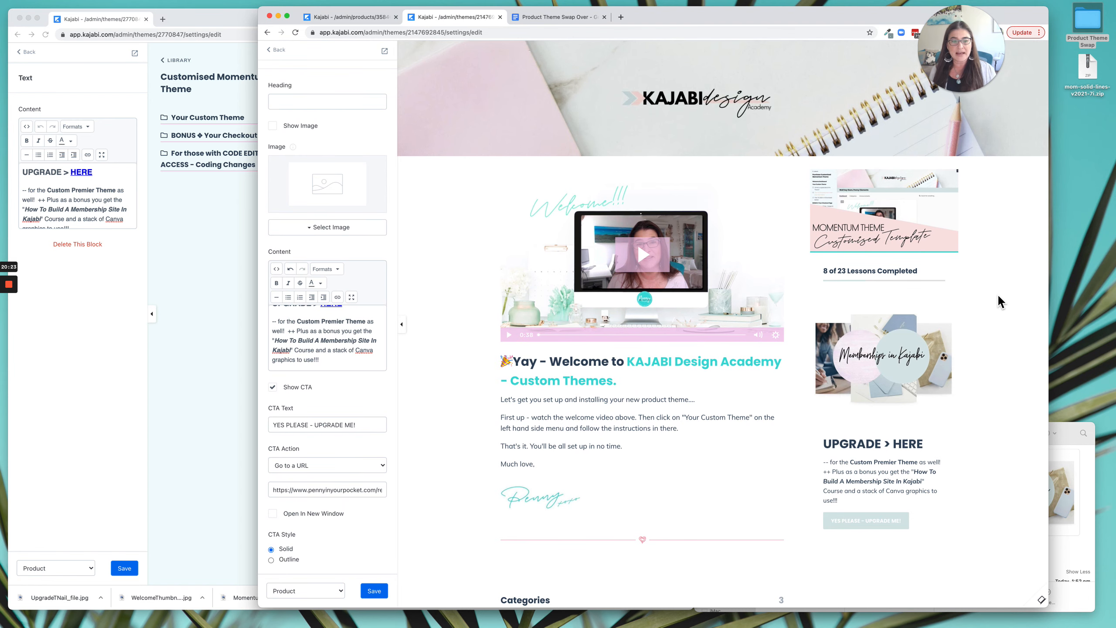
scroll(998, 294, down, 5)
scroll(998, 293, up, 5)
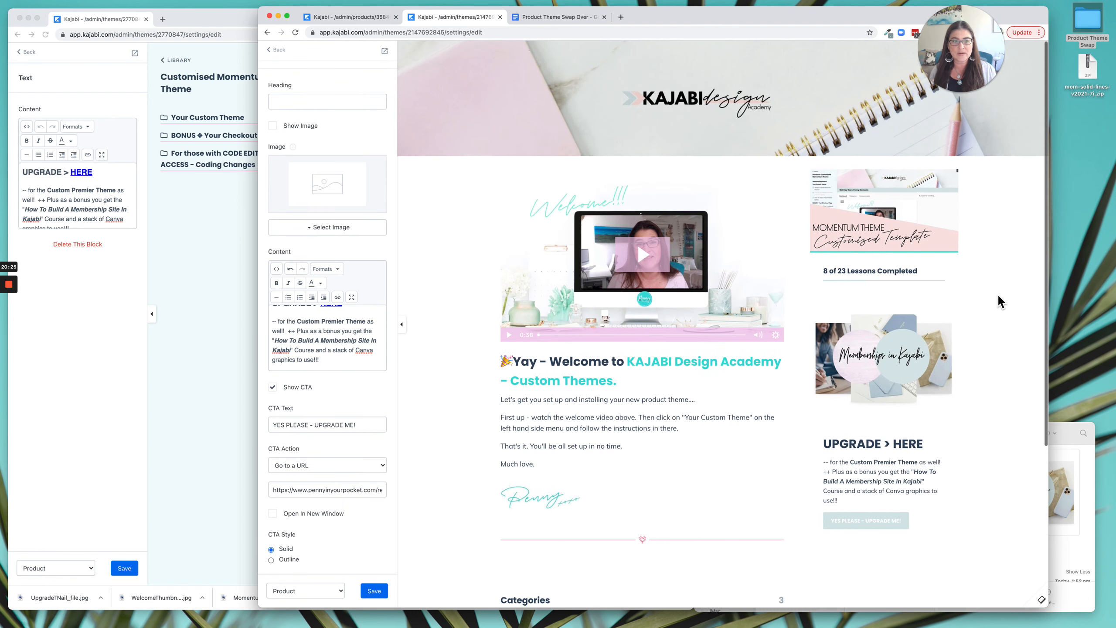
scroll(998, 294, down, 1)
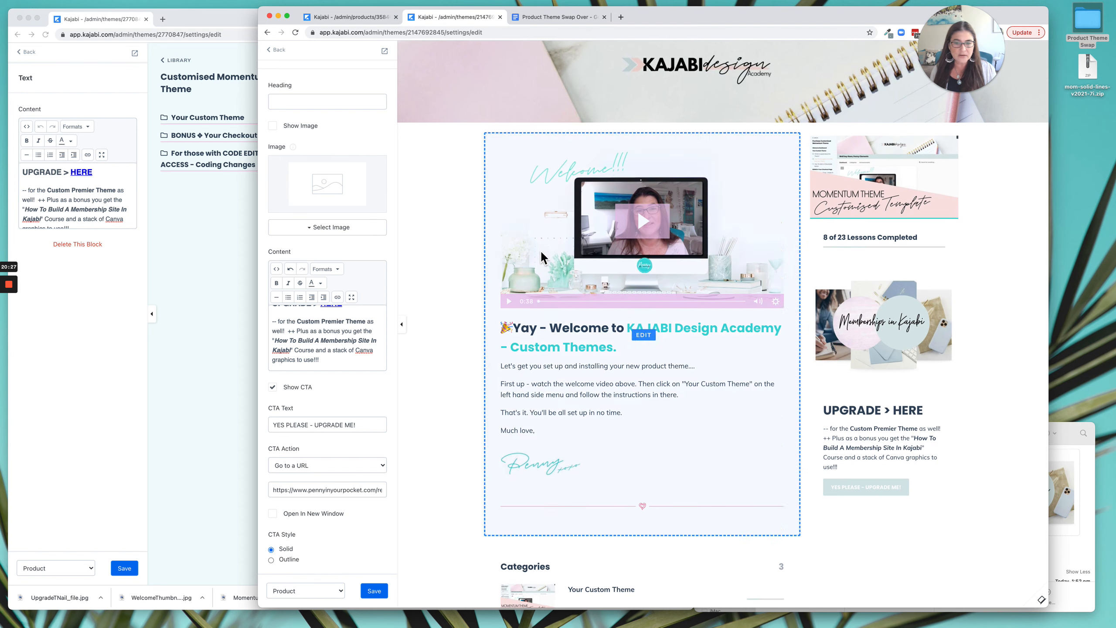
Return to the Premier theme's section list and try hiding the syllabus in the Product Syllabus section.
click(280, 54)
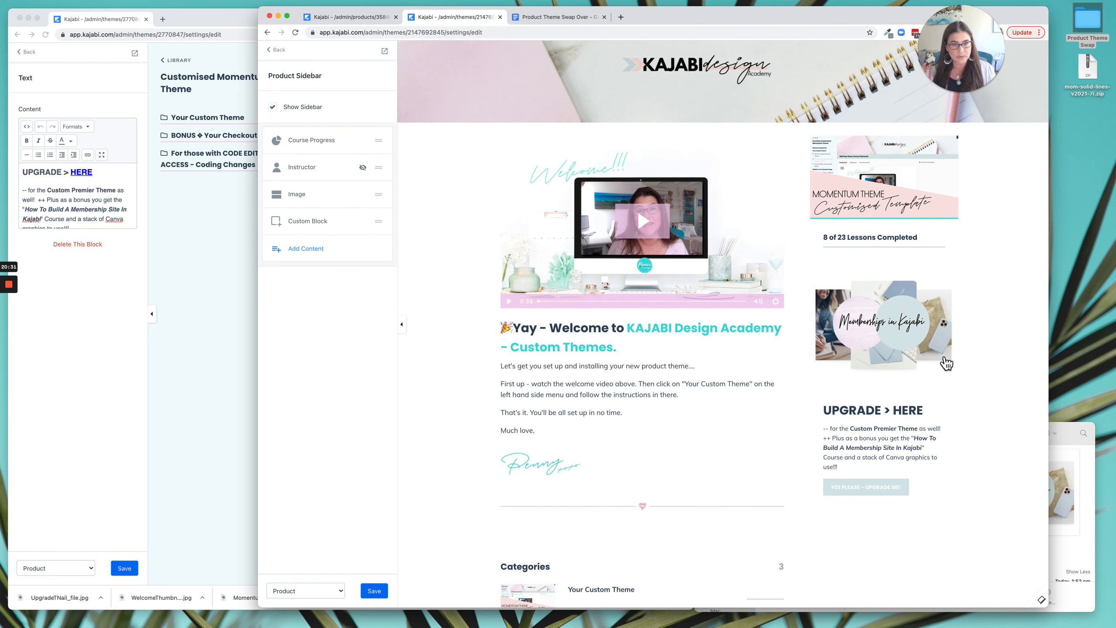
click(279, 54)
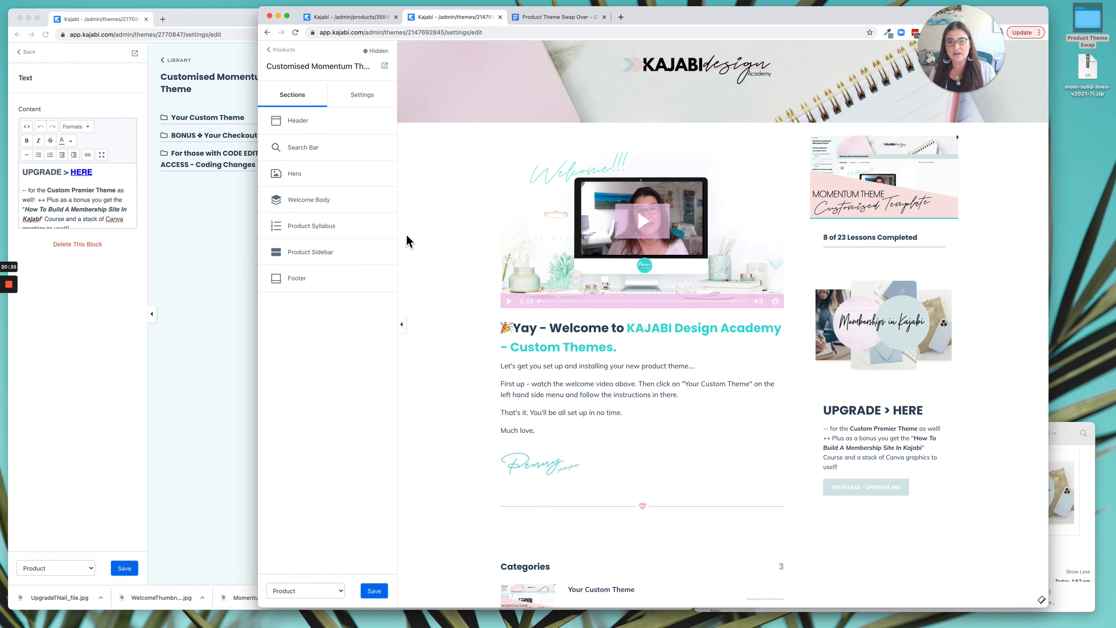
scroll(463, 236, down, 5)
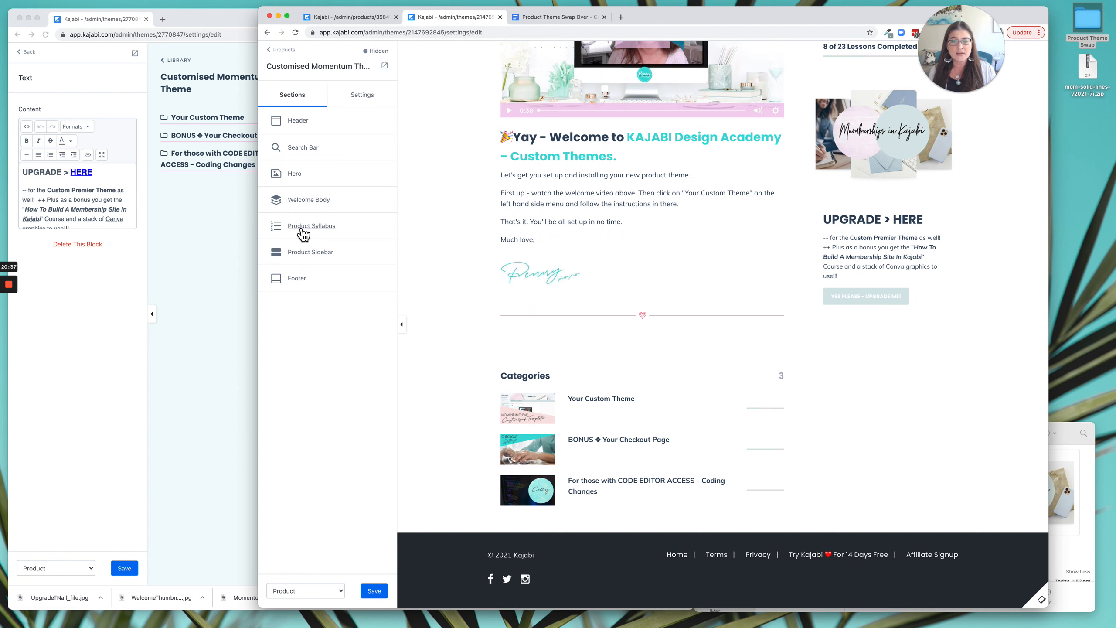
click(312, 226)
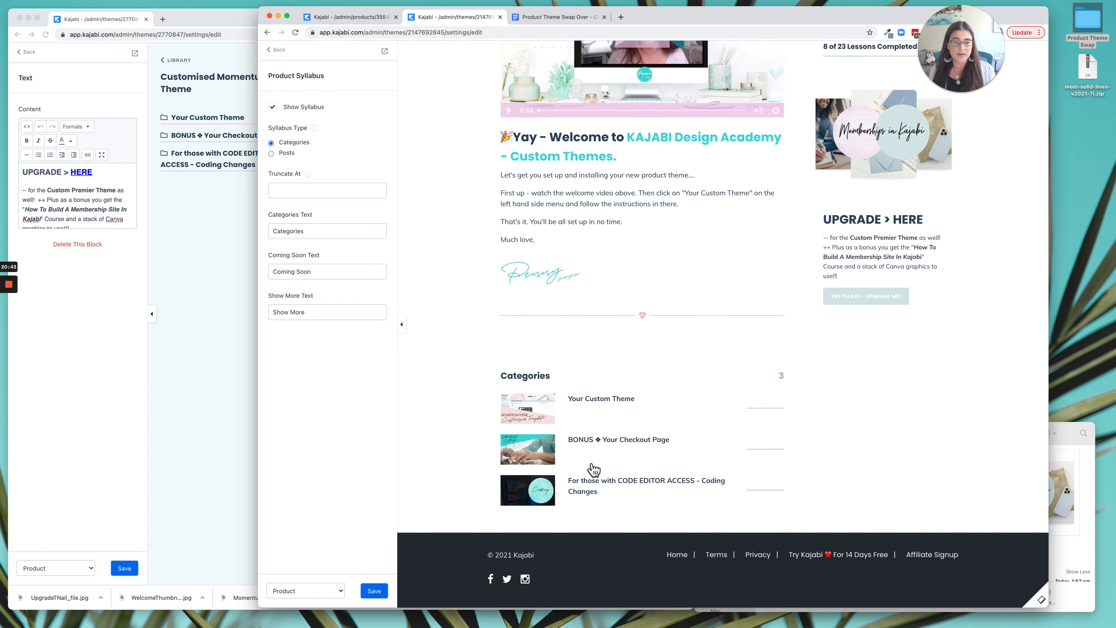
click(273, 107)
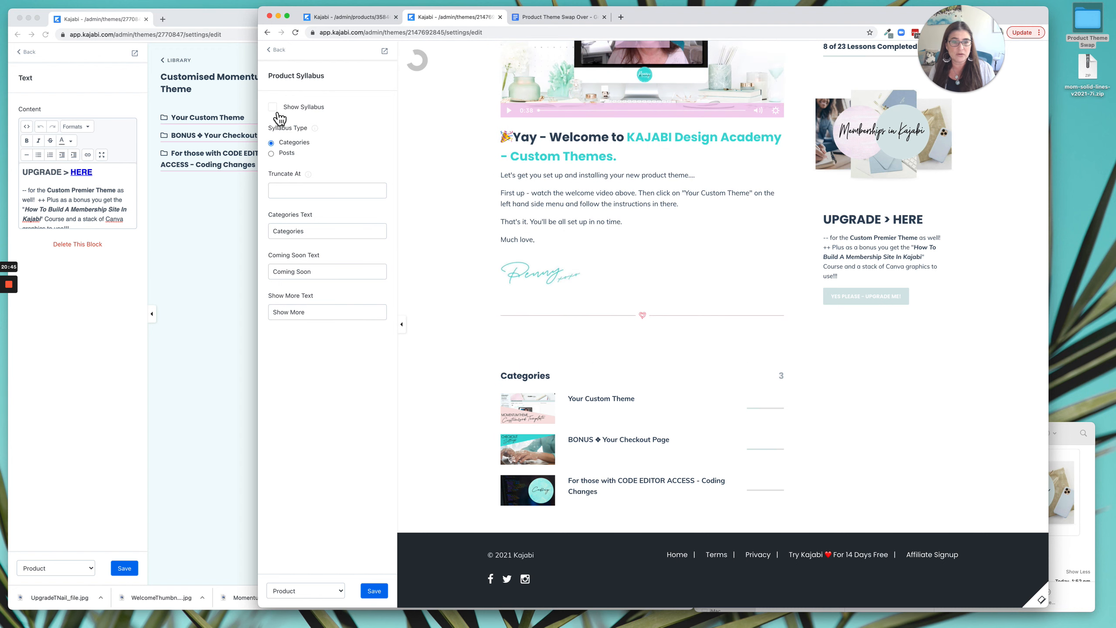
Return to the live theme's section list and compare its full dashboard page with the Premier preview without the syllabus.
click(181, 297)
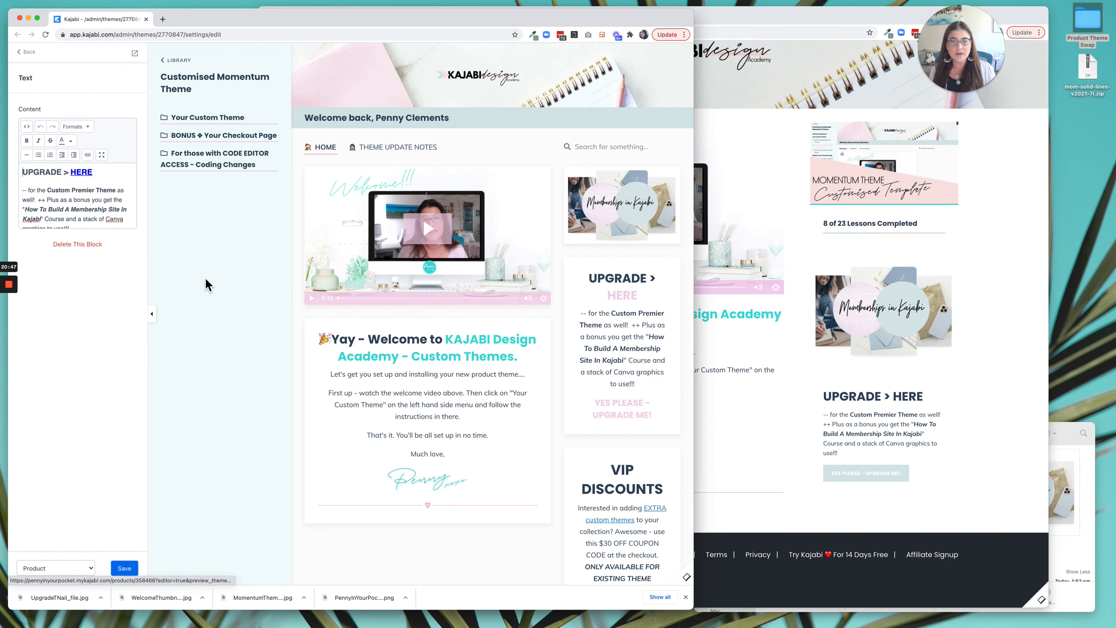
click(27, 55)
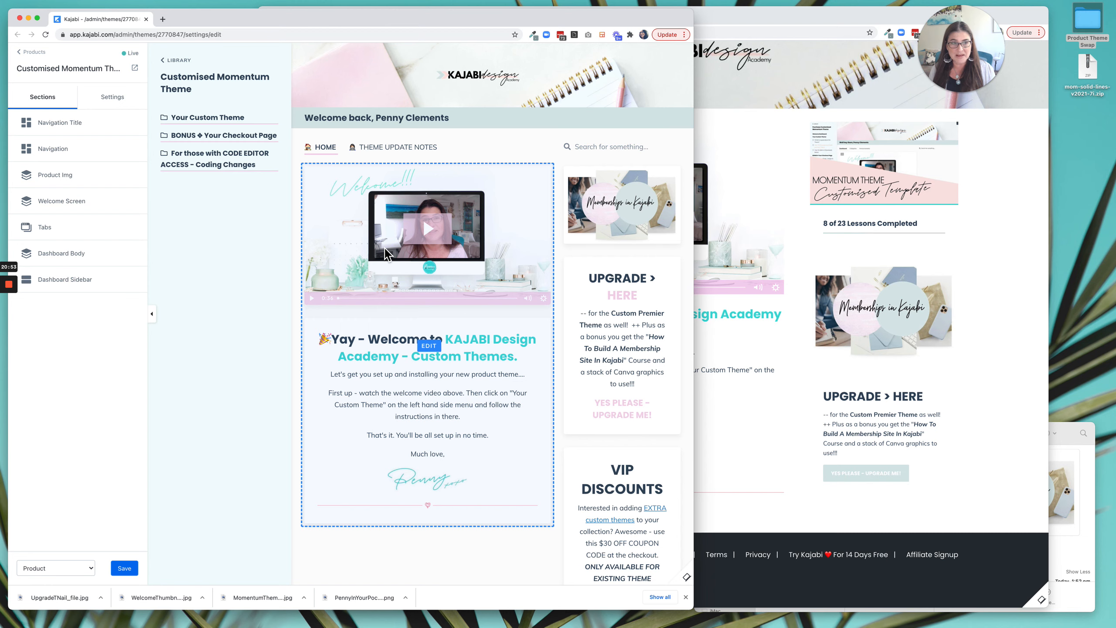
scroll(563, 443, down, 5)
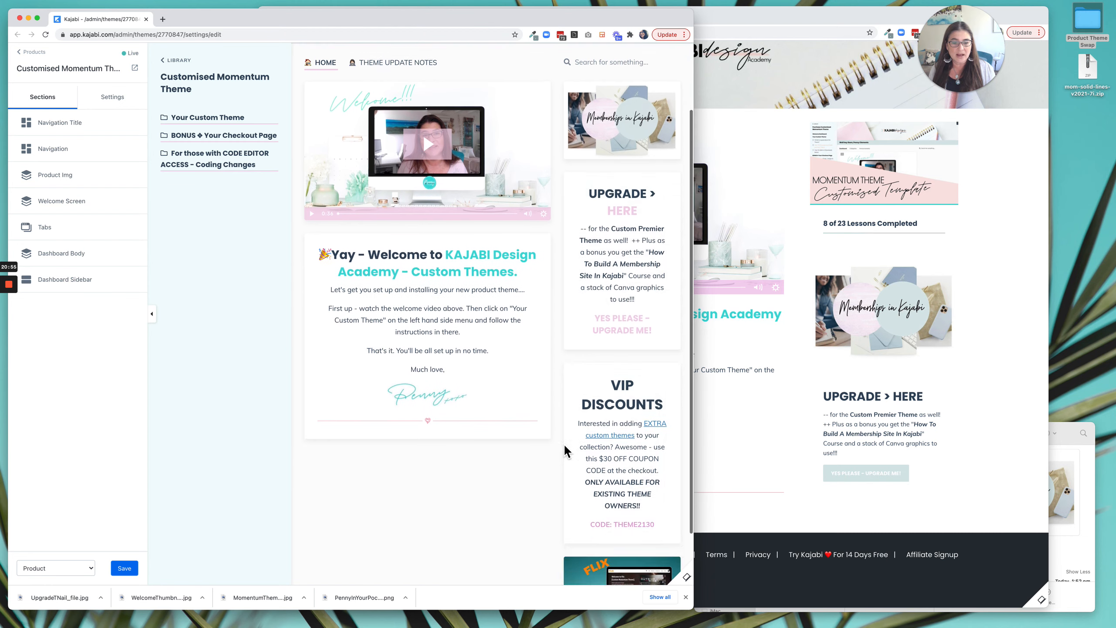
scroll(599, 439, down, 1)
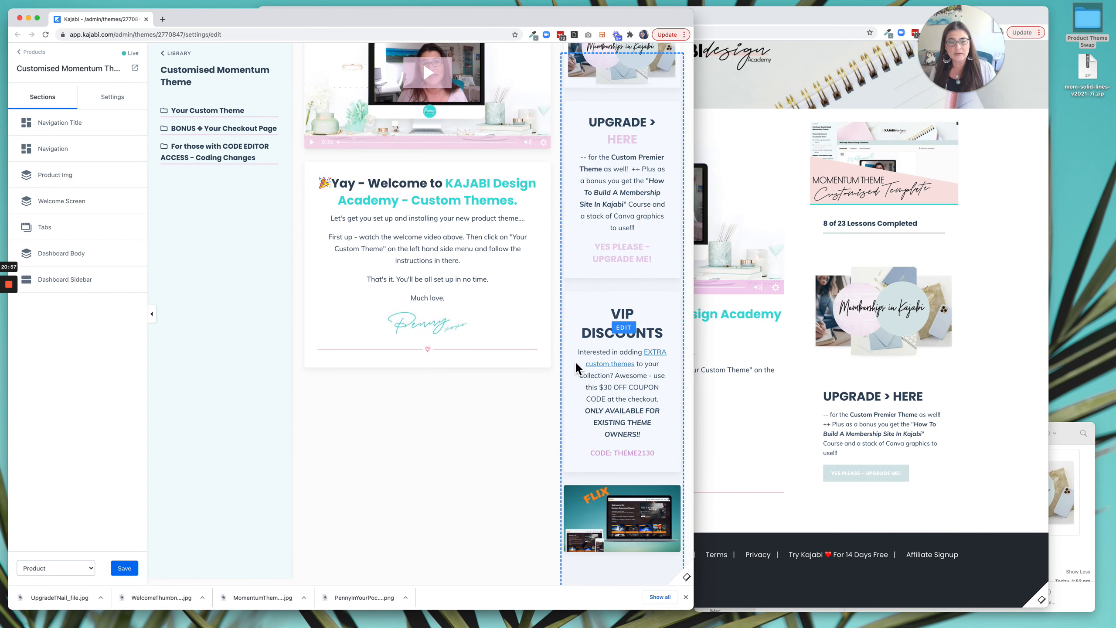
scroll(620, 431, up, 1)
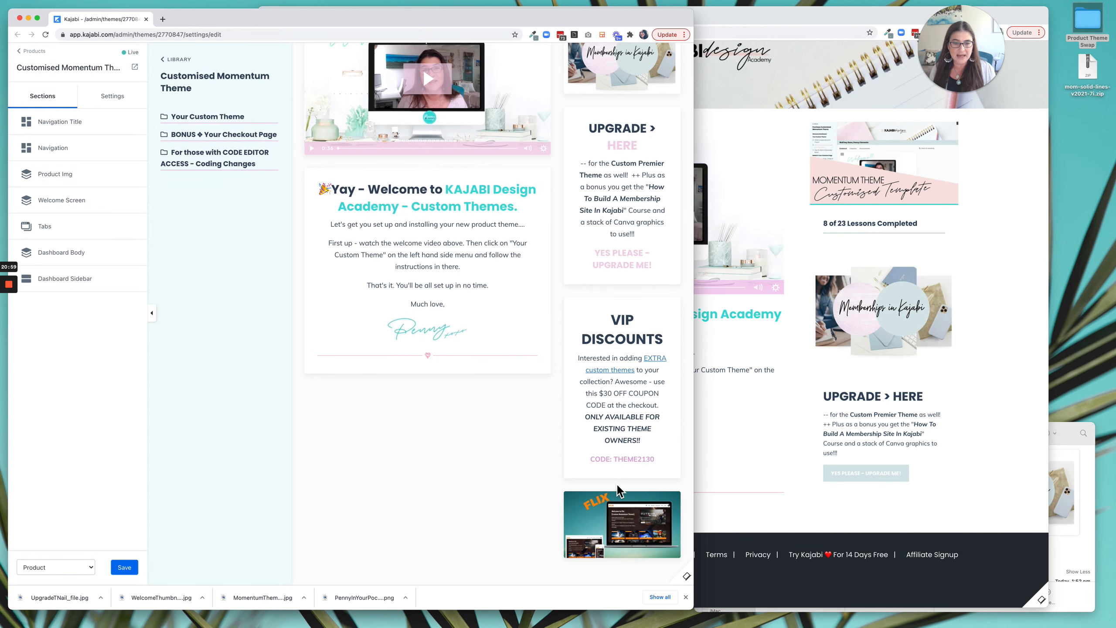
click(1035, 447)
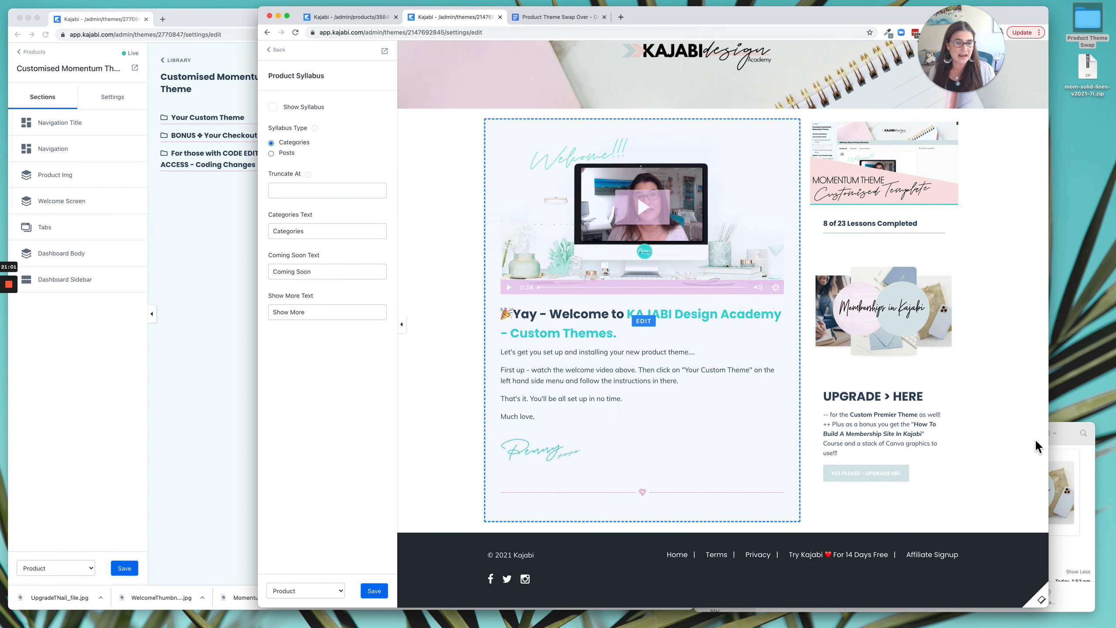
scroll(1002, 405, up, 5)
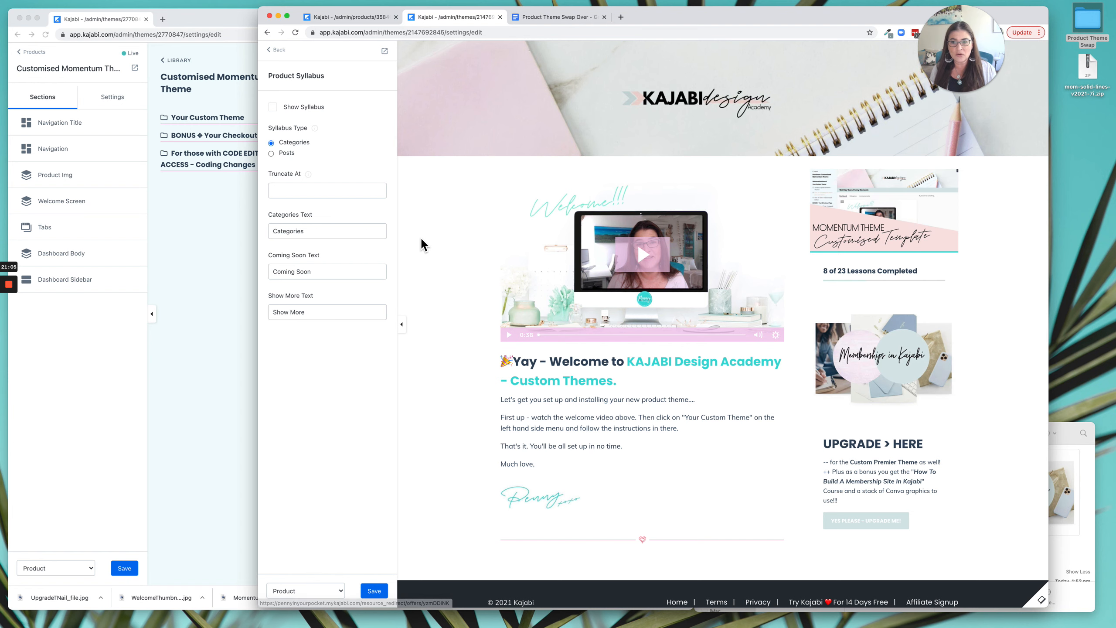
Show the Product Syllabus on the Premier theme again, save, and return to the section list.
click(280, 113)
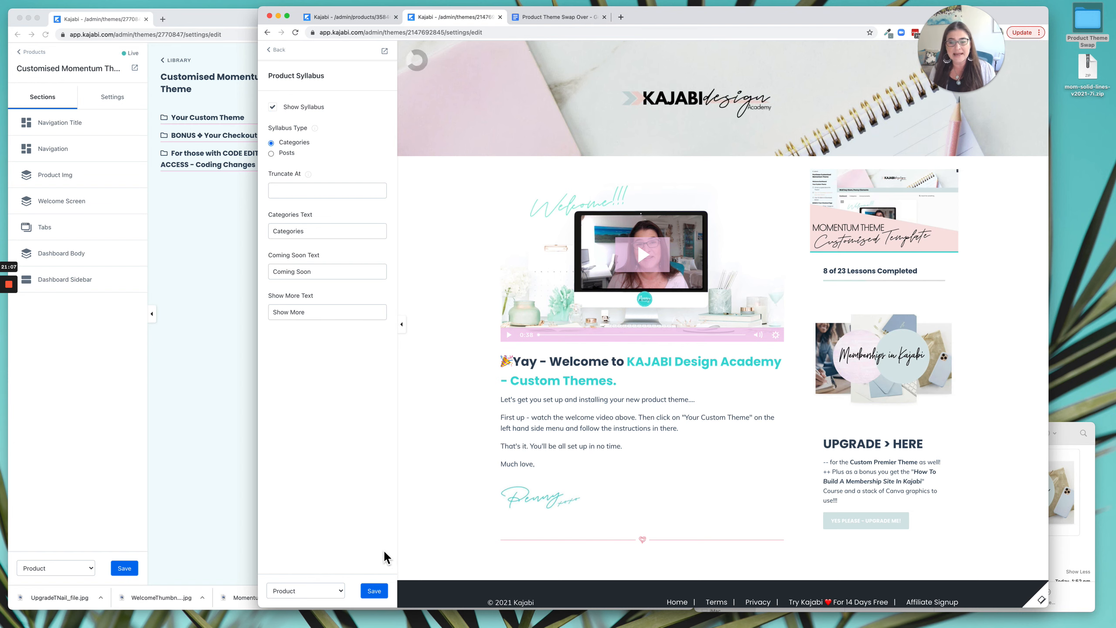
click(374, 591)
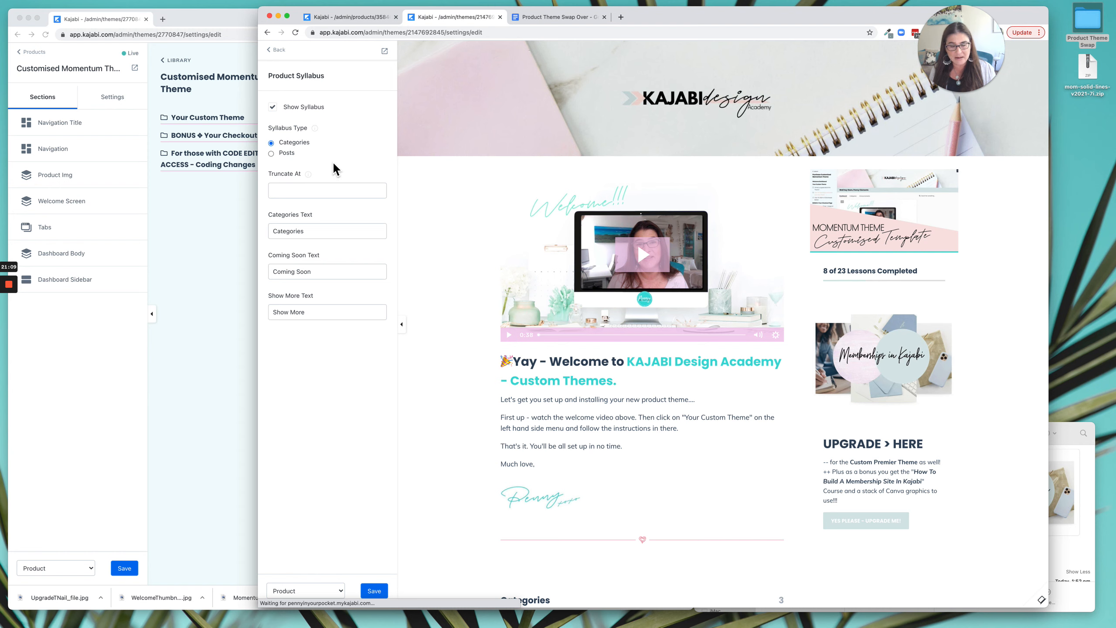
click(281, 51)
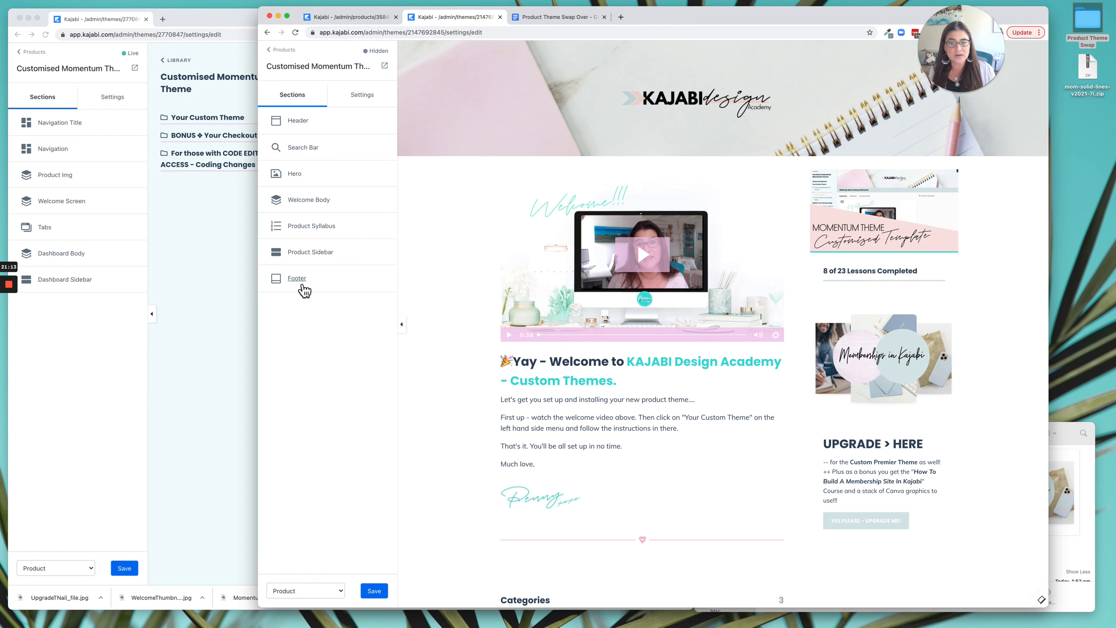
scroll(433, 285, down, 5)
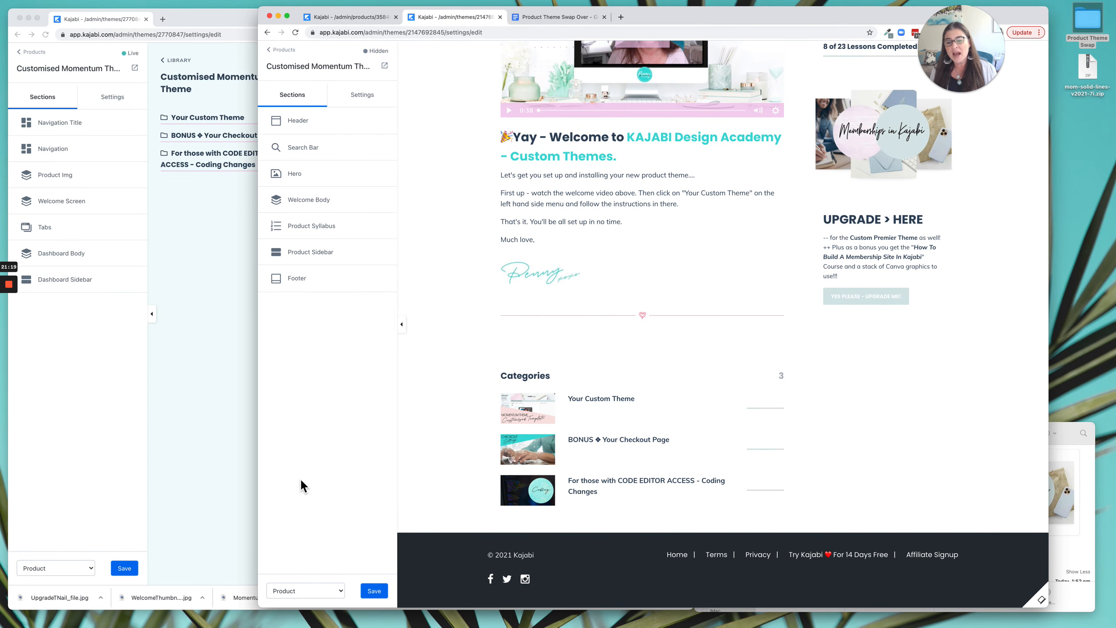
Save the live theme and switch its editor from the Product page to the Post page.
click(125, 568)
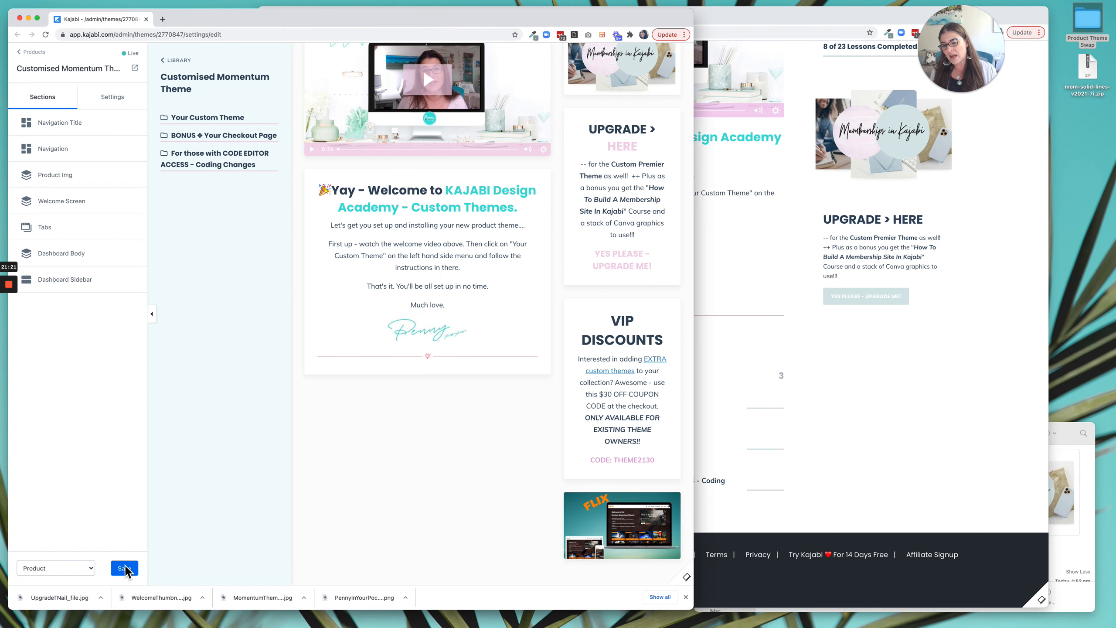
click(124, 569)
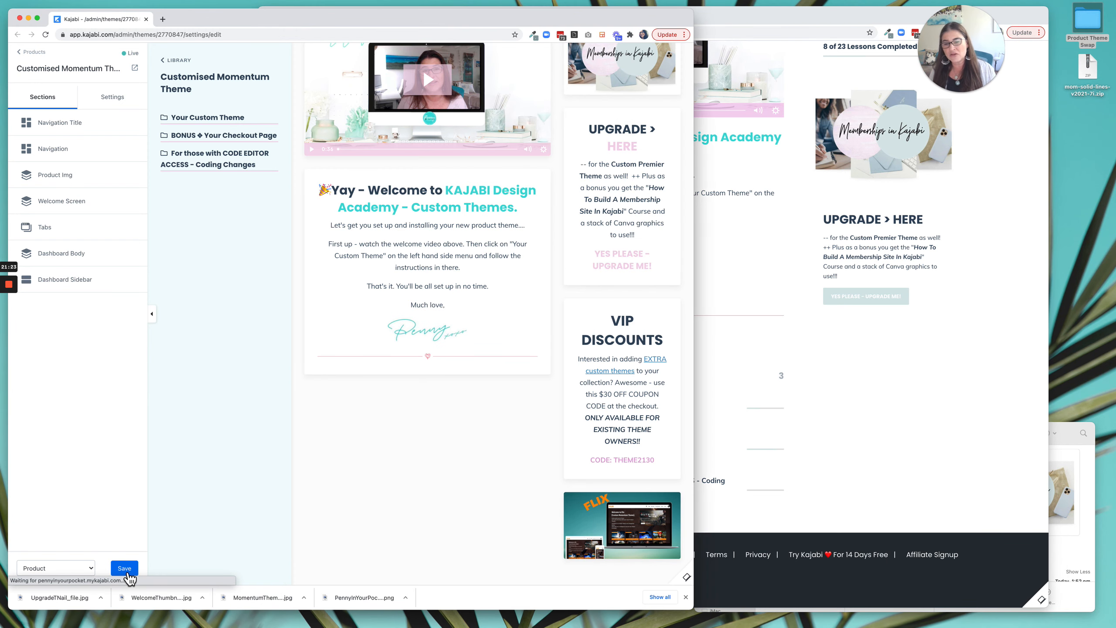
click(54, 572)
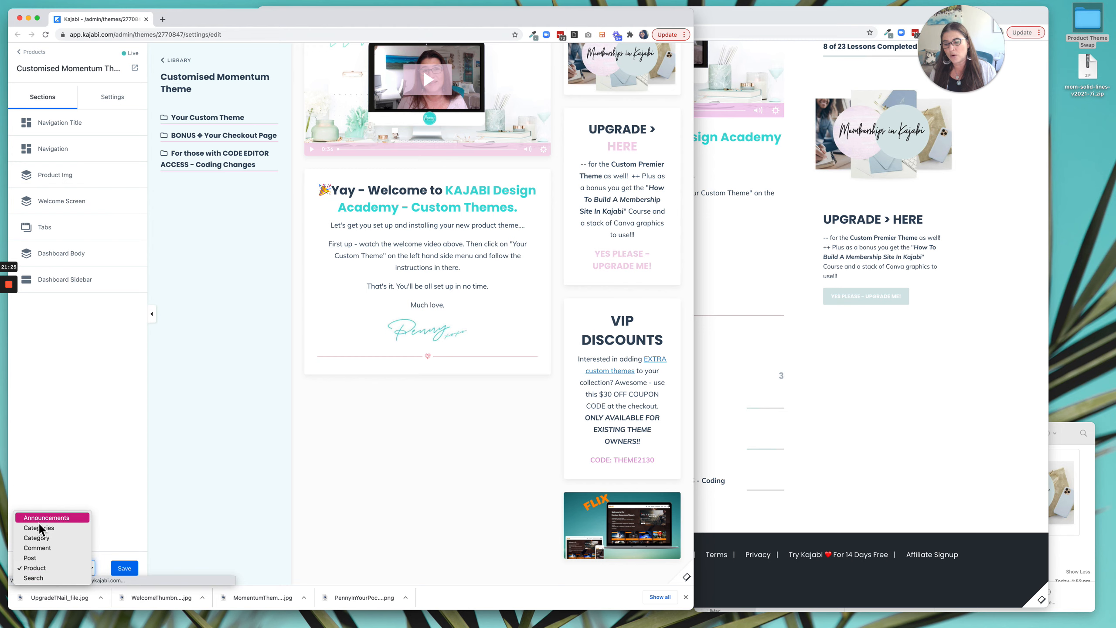
click(45, 558)
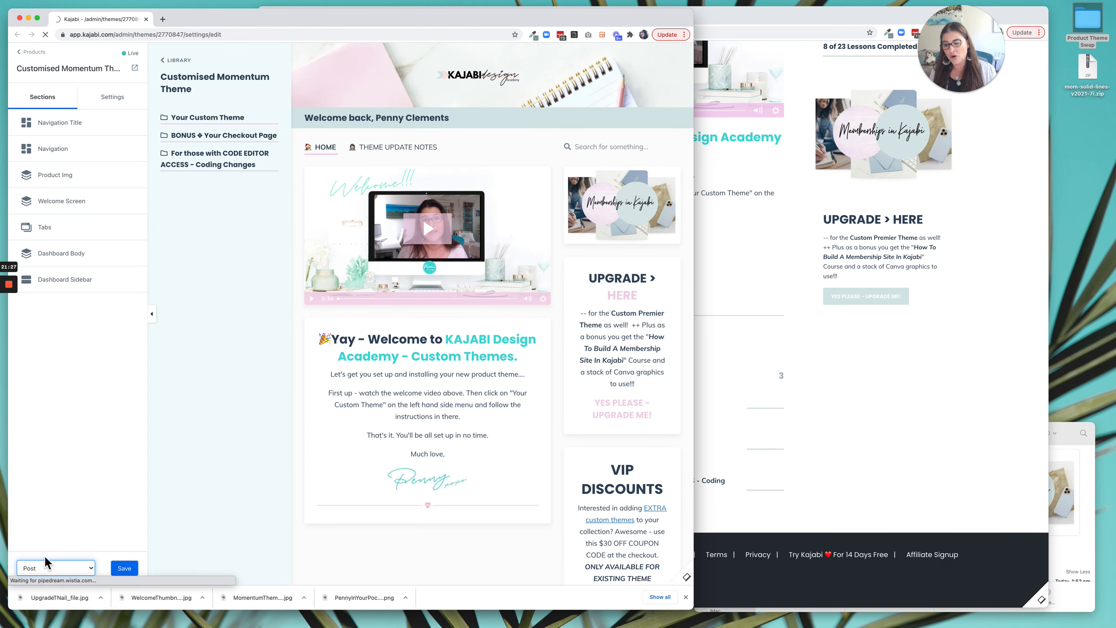
Switch the Premier theme's editor from the Product page to the Post page.
click(797, 458)
click(305, 592)
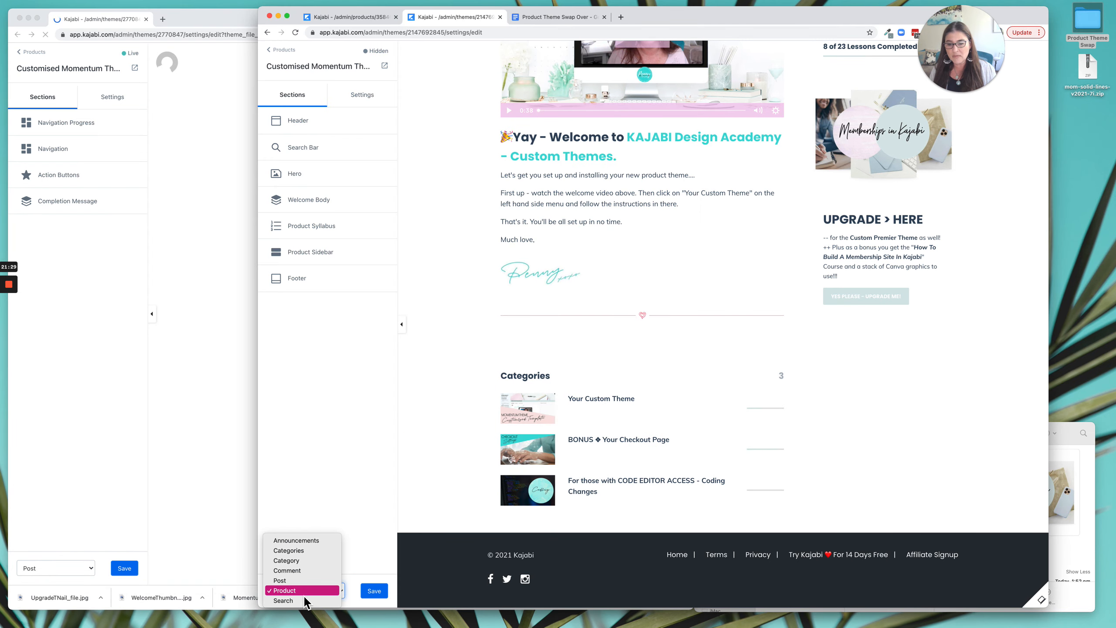
click(300, 583)
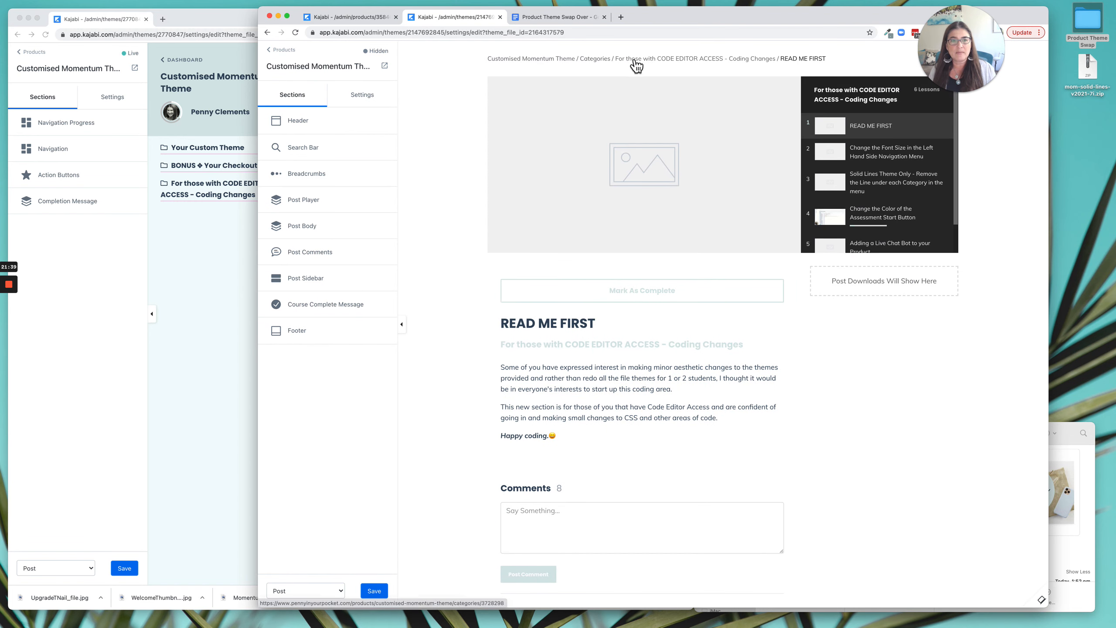
On the live theme's Post page, examine the Action Buttons and Completion Message settings, then return to its section list.
click(217, 215)
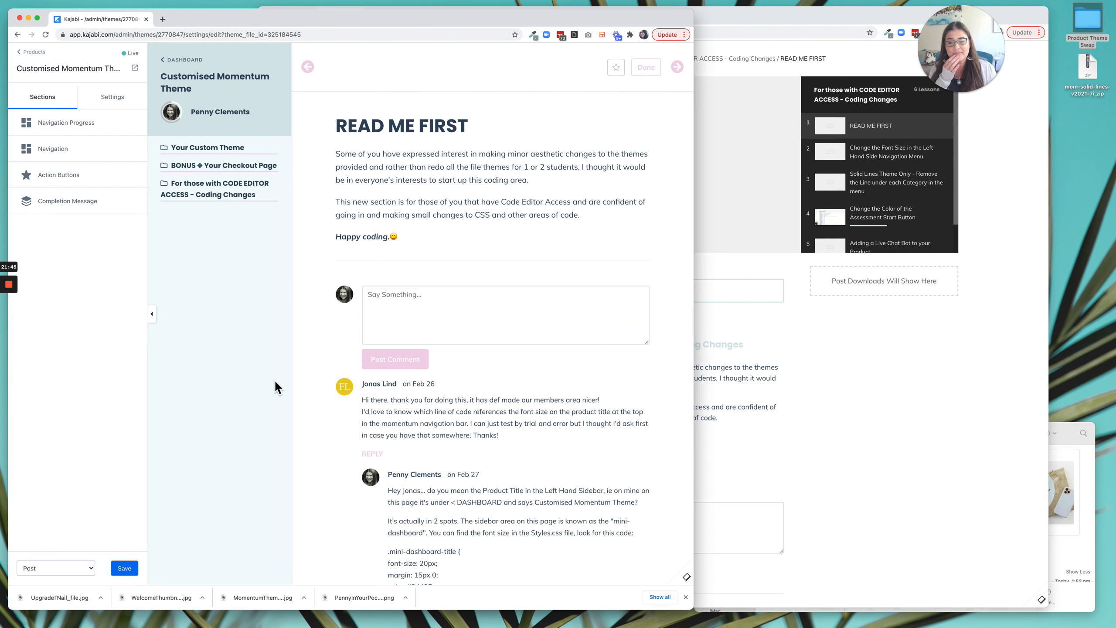
click(686, 597)
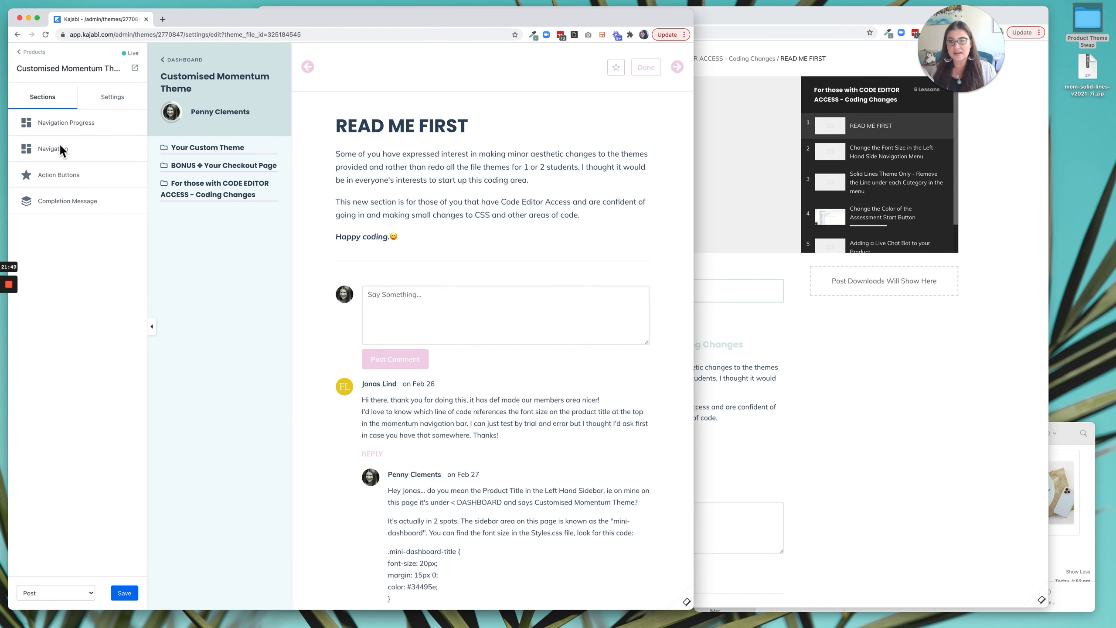
click(66, 175)
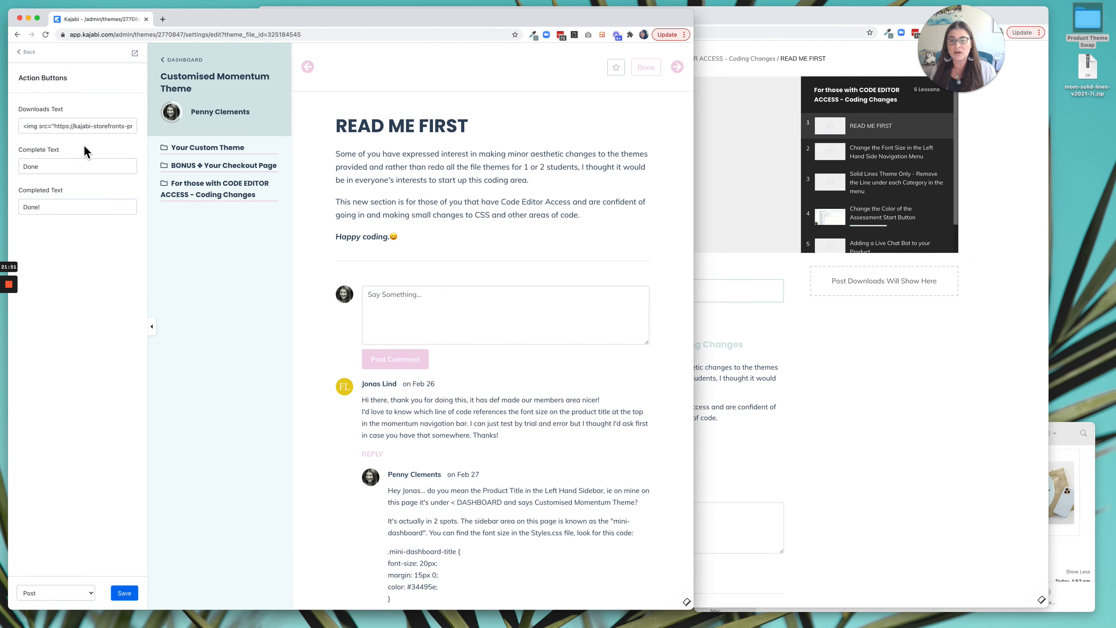
click(27, 52)
click(68, 202)
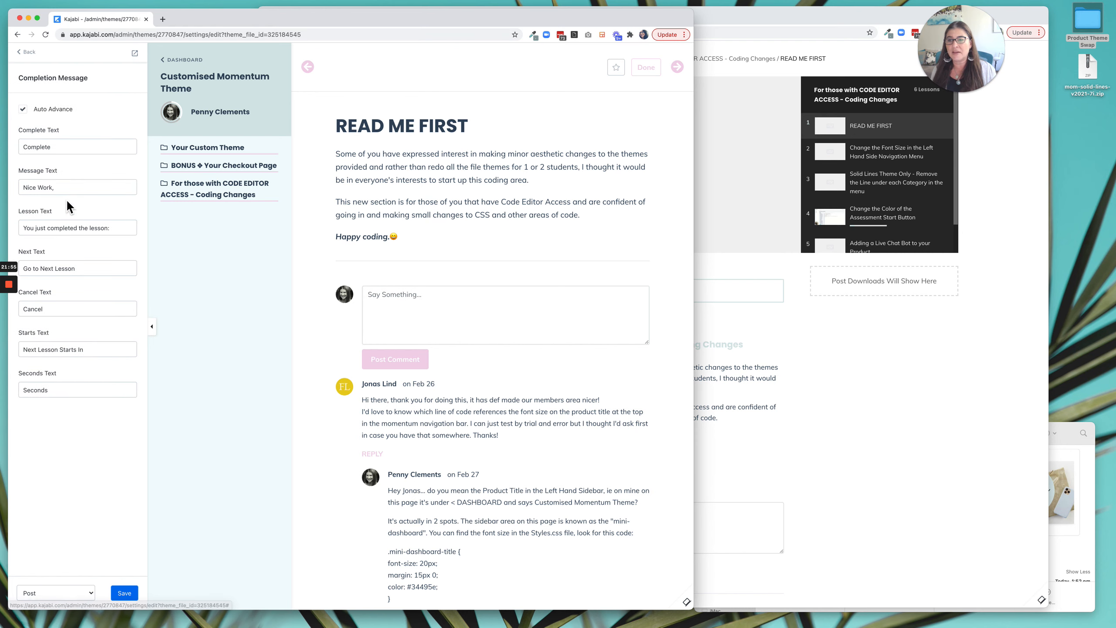
click(31, 57)
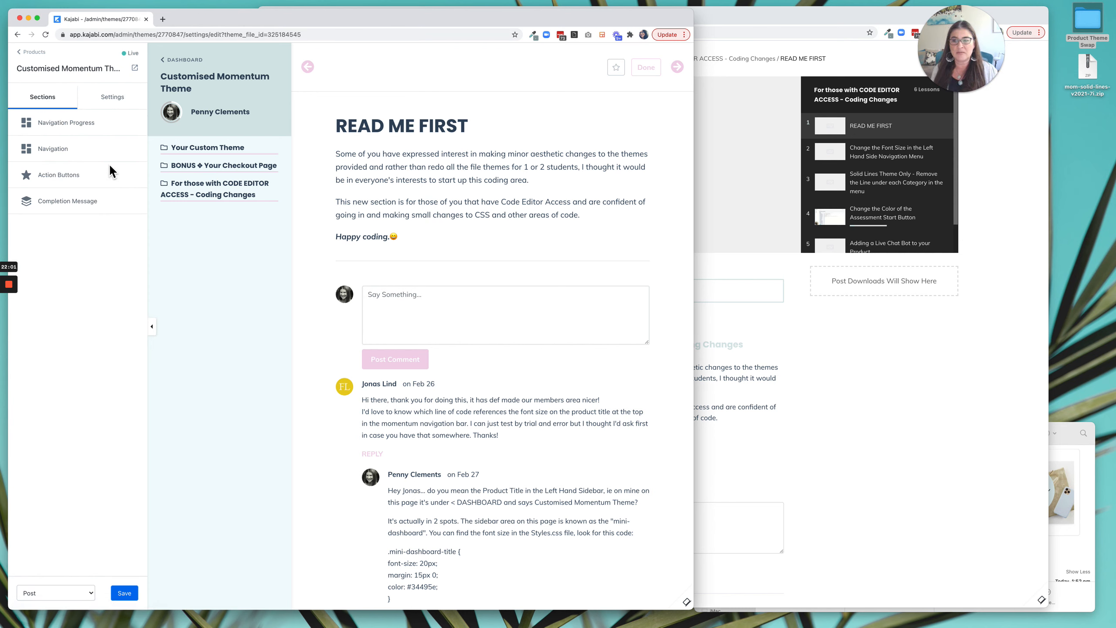
In the Premier theme's Post Player section, set the player type to Simple, review the remaining options, save, and return to the section list.
click(858, 422)
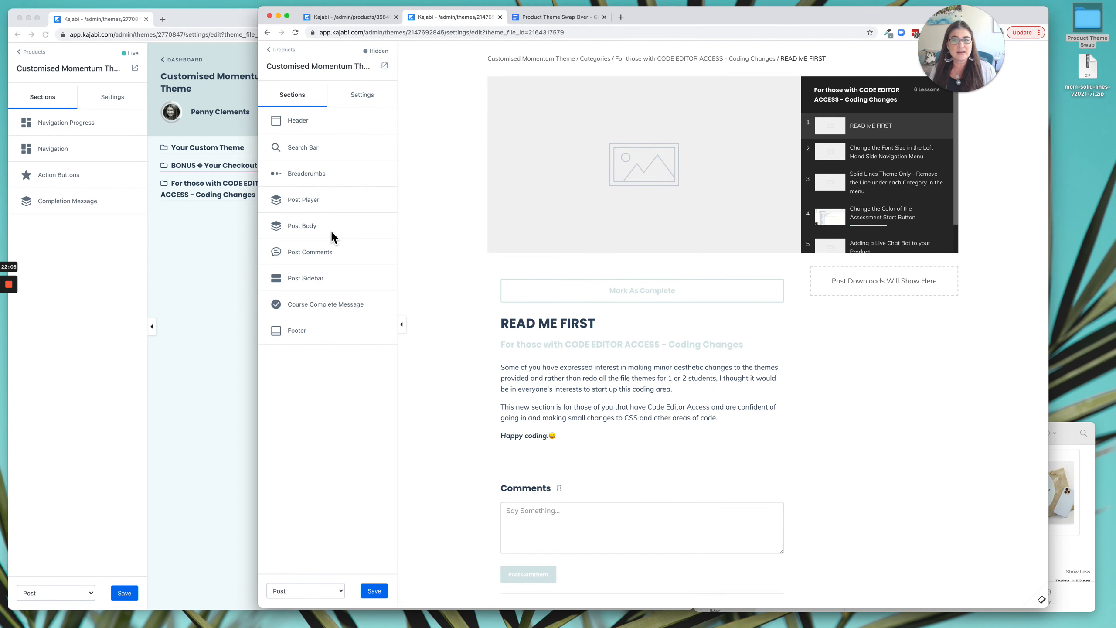
click(309, 200)
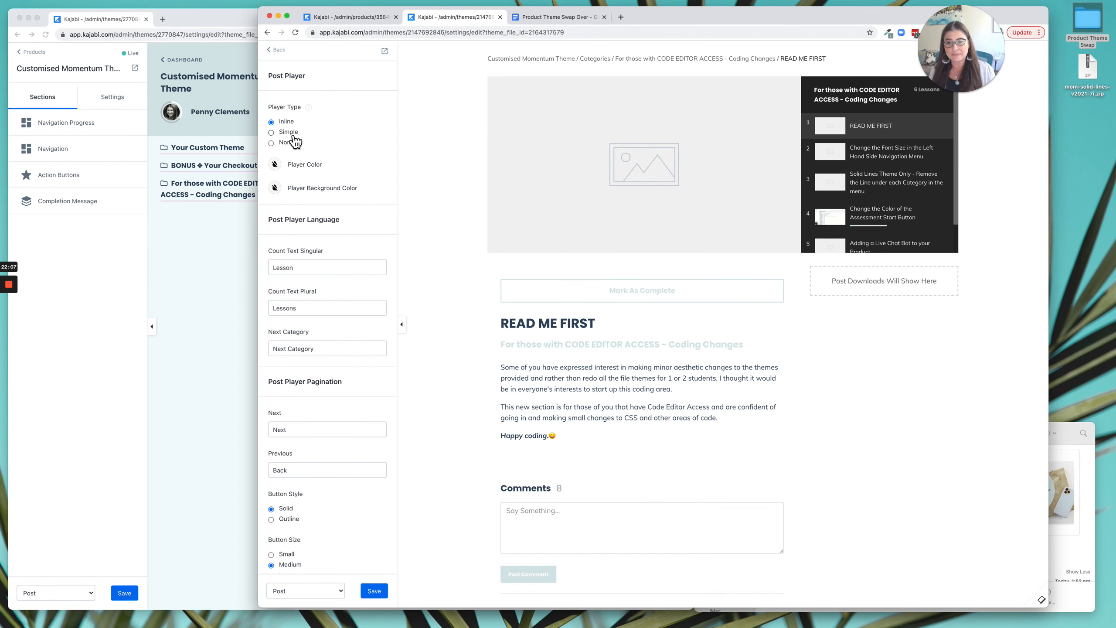
click(294, 136)
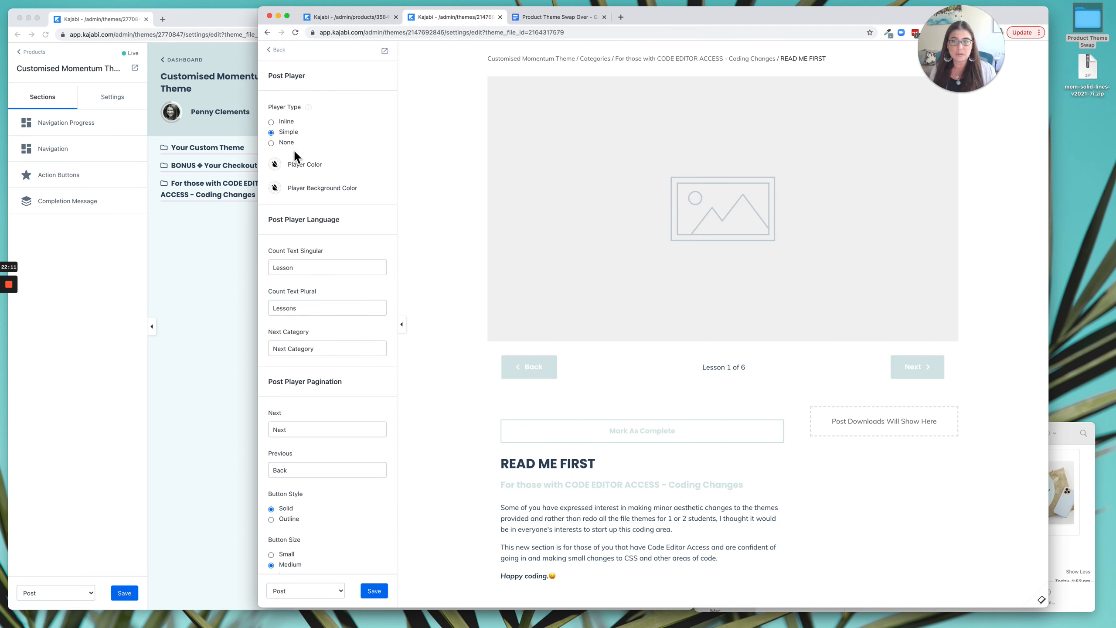
click(294, 145)
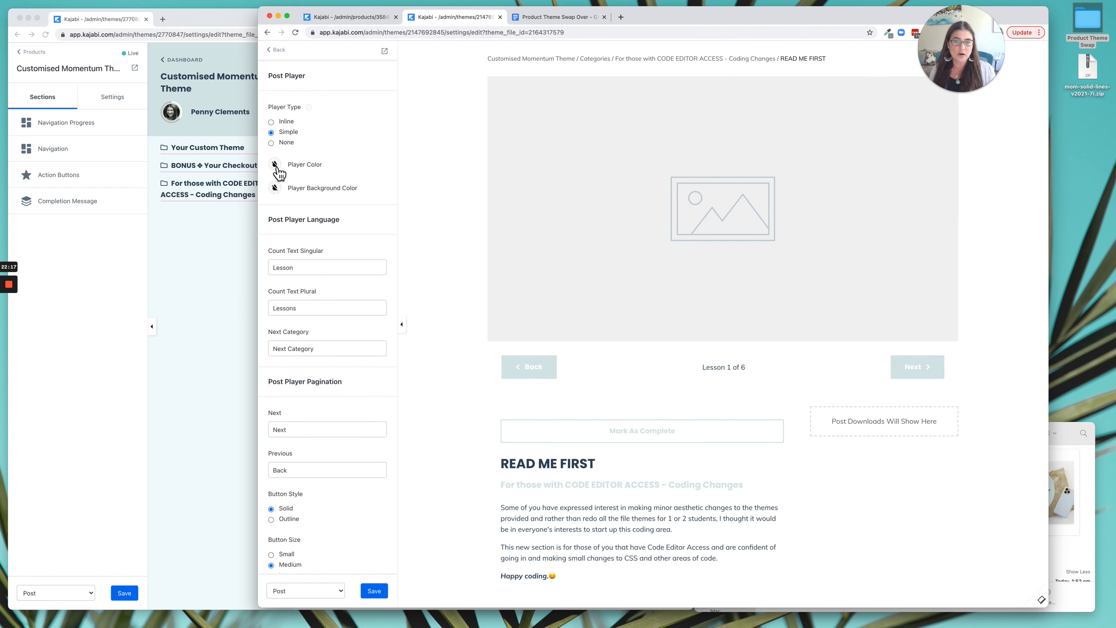
scroll(389, 193, down, 3)
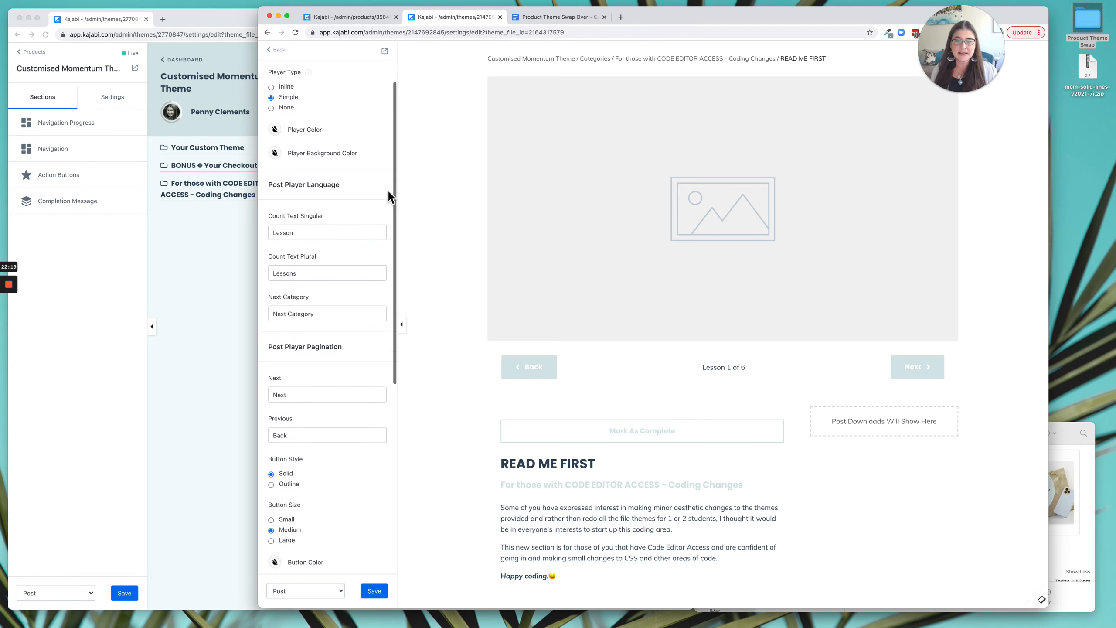
scroll(289, 203, down, 1)
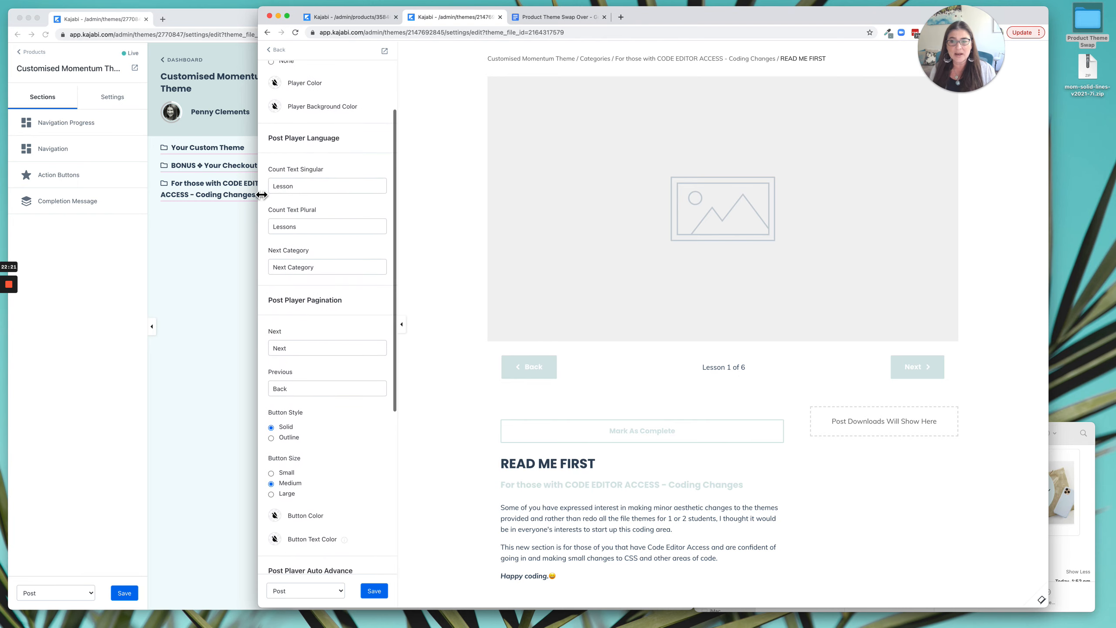
scroll(363, 238, down, 8)
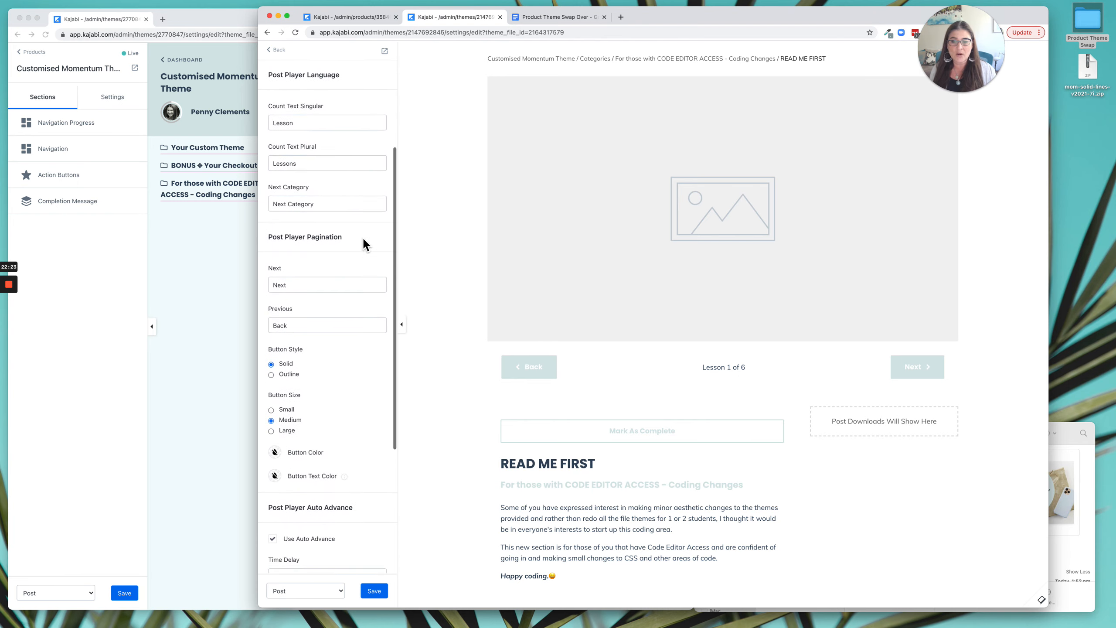
scroll(363, 238, down, 4)
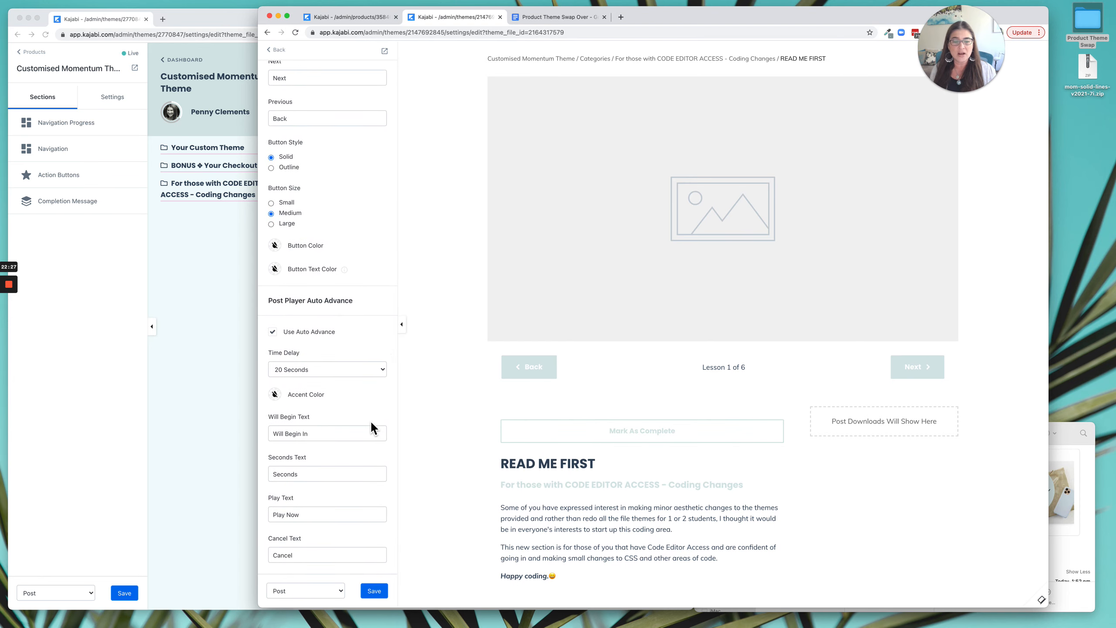
click(381, 593)
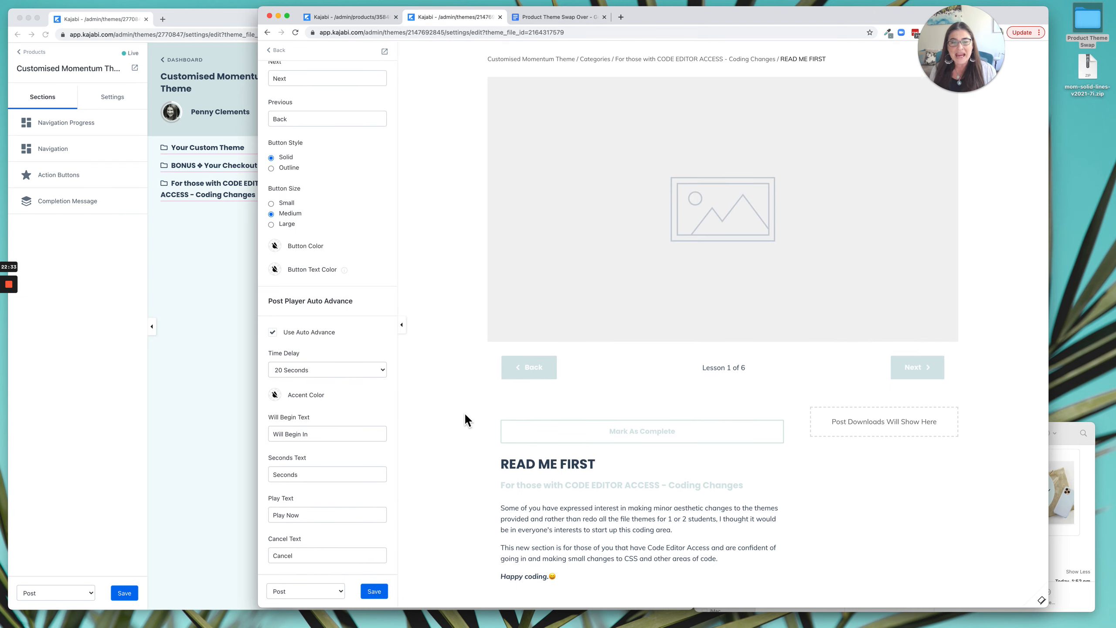
scroll(313, 114, up, 5)
click(278, 50)
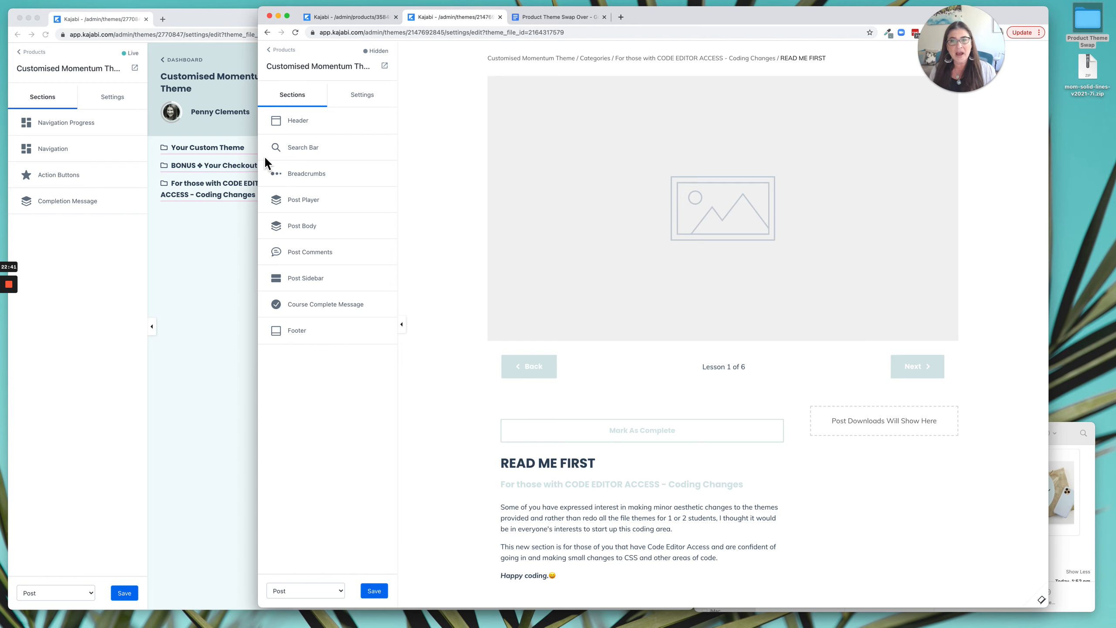
Leave the Premier editor for the product's theme list and upload mom-solid-lines-v2021-7i.zip from the desktop as a new theme.
click(290, 52)
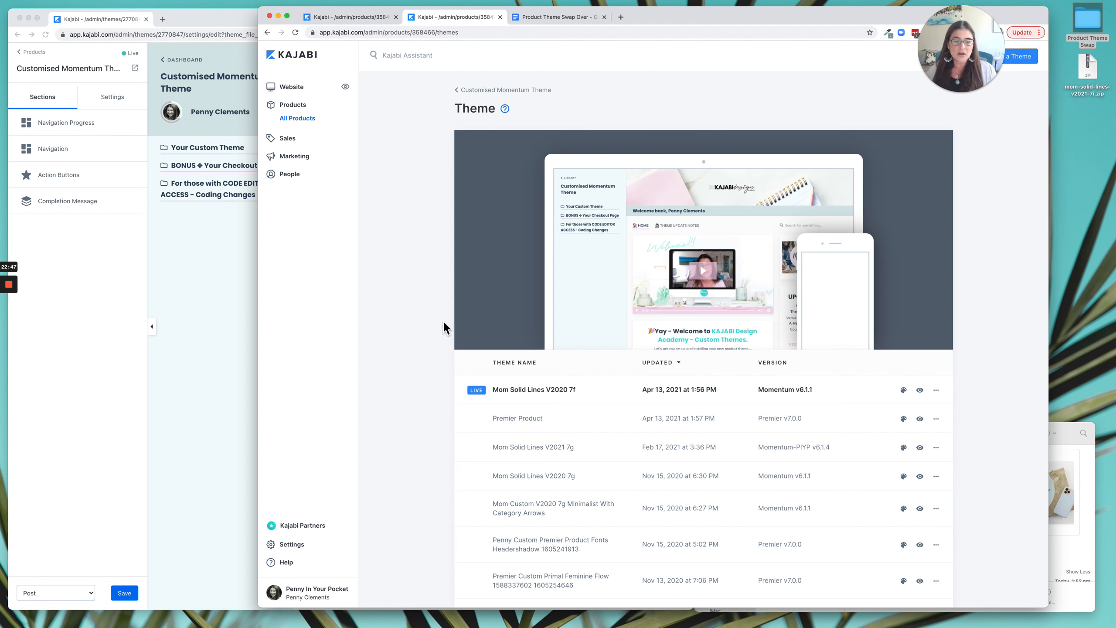
mouse_move(954, 239)
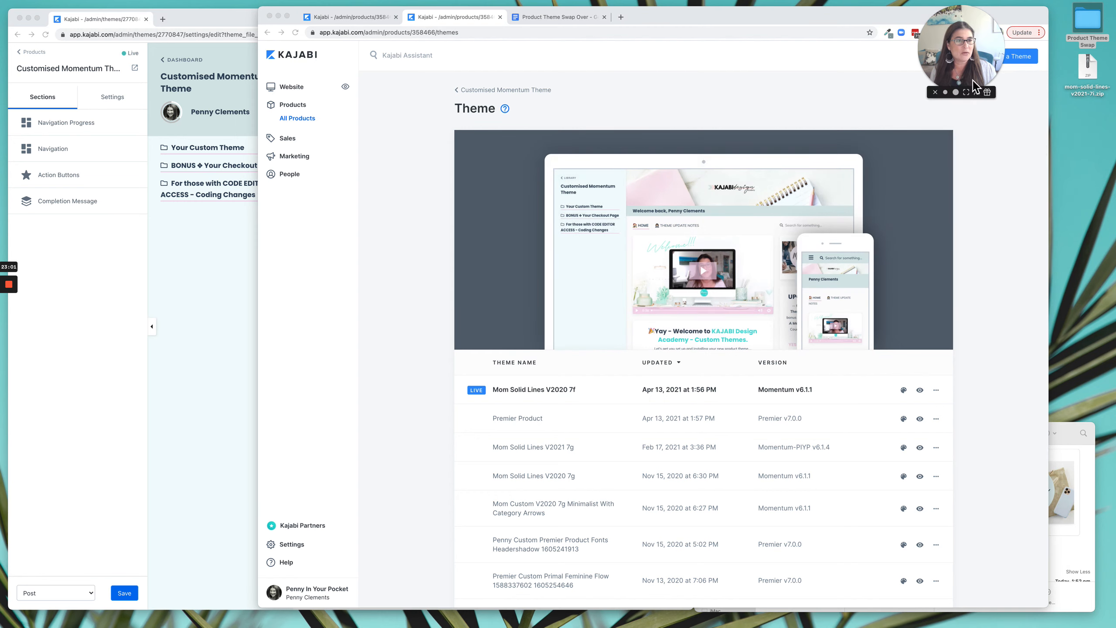
click(955, 57)
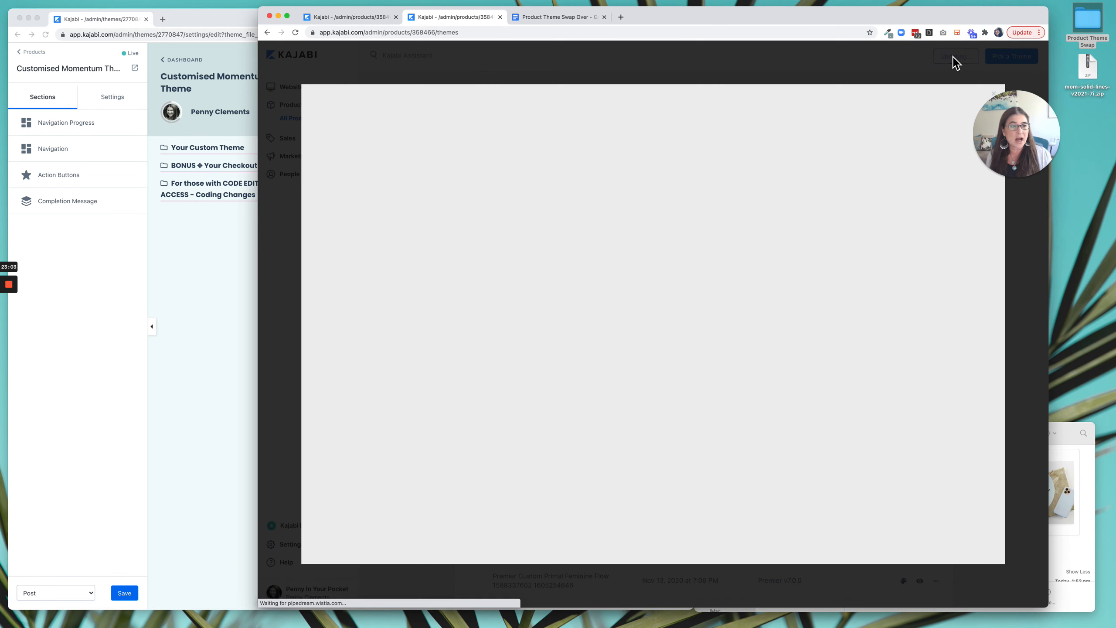
drag(1096, 66, 699, 300)
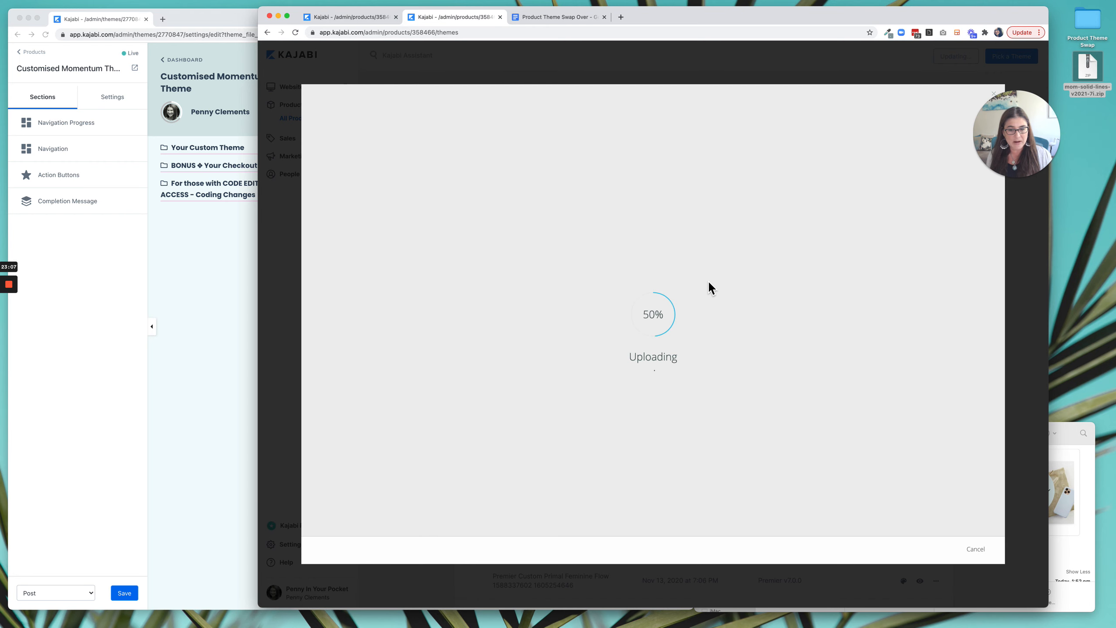
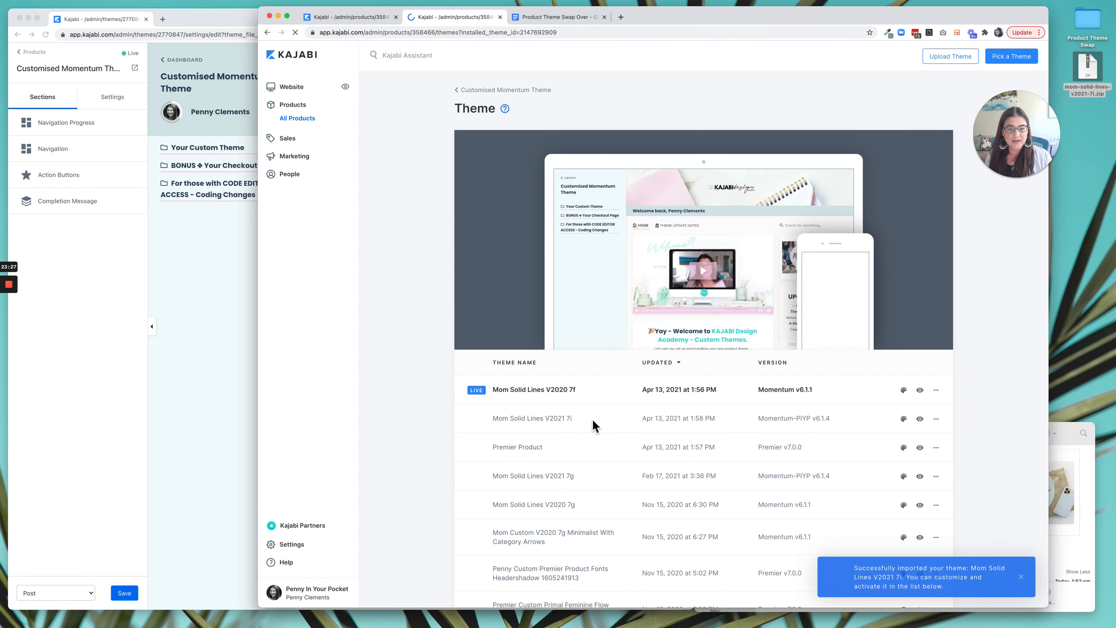
Open the editor for the uploaded Mom Solid Lines V2021 7i theme and switch the live theme's editor to the Product page.
click(909, 424)
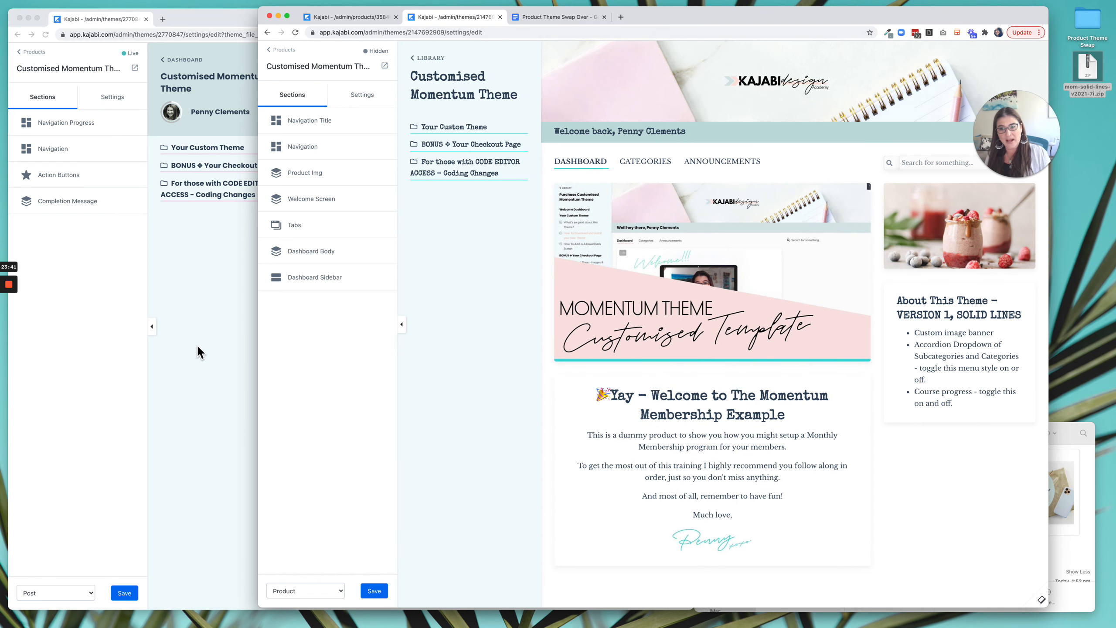
click(56, 592)
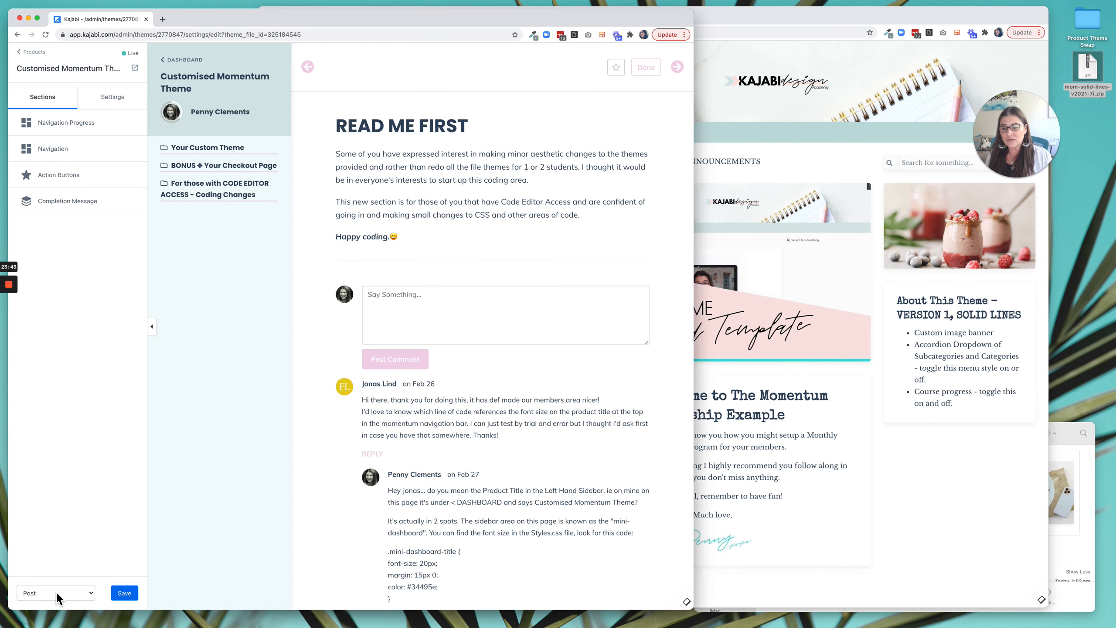
click(56, 591)
click(44, 603)
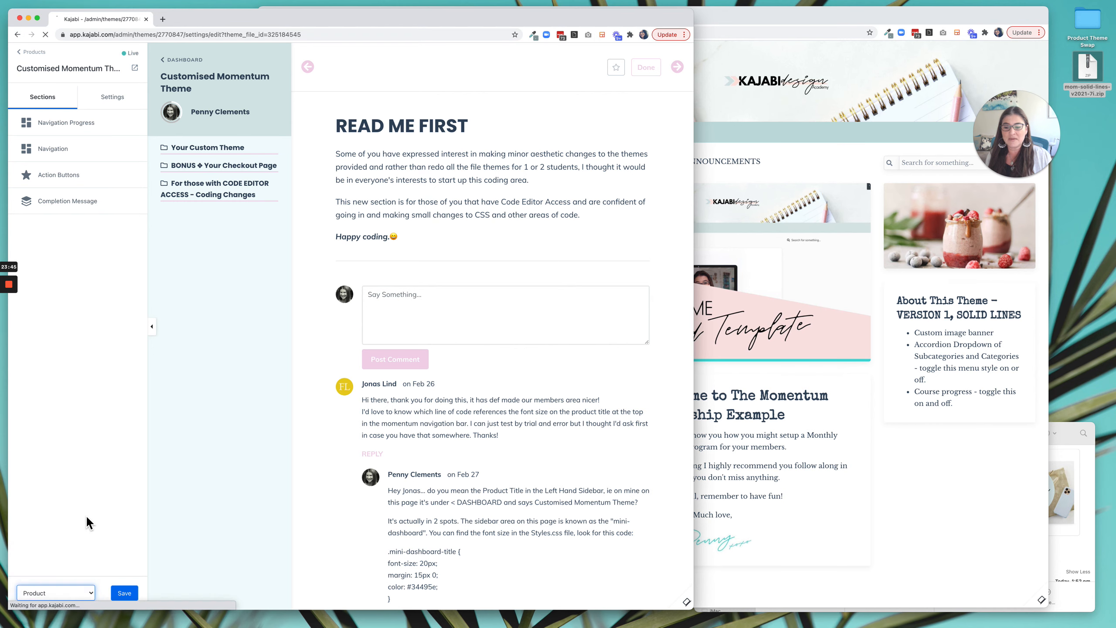
click(1000, 552)
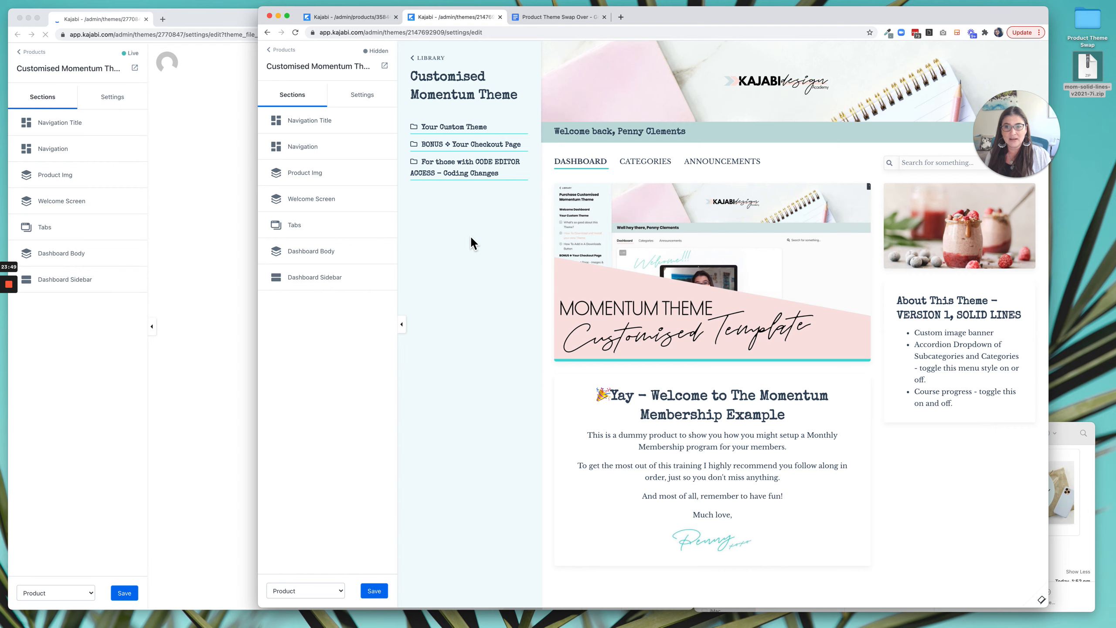
Bring up the theme-wide settings in both editors and check the uploaded theme's Favicon settings.
click(363, 101)
click(124, 102)
click(119, 102)
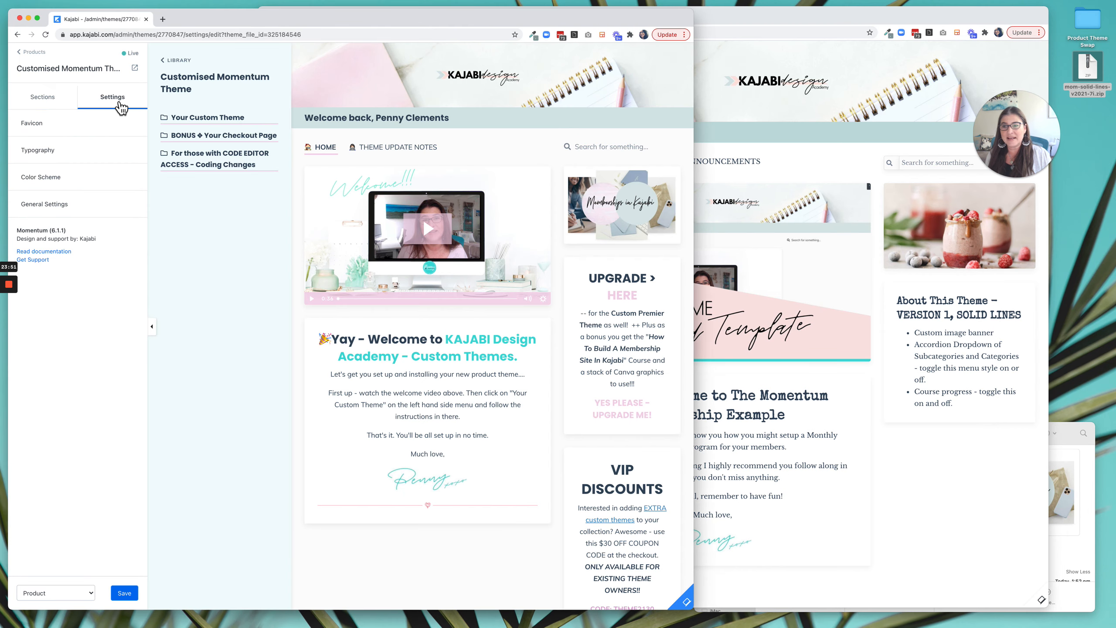
click(872, 164)
click(291, 122)
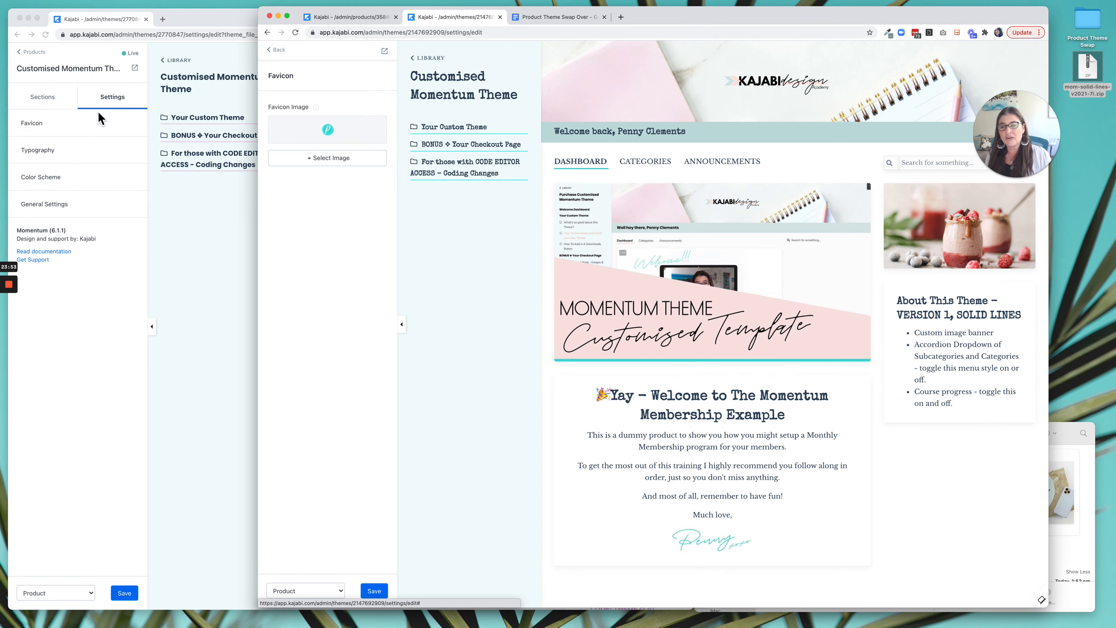
Check the live theme's Typography settings and set the uploaded theme's base font family to Muli to match.
click(56, 135)
click(79, 150)
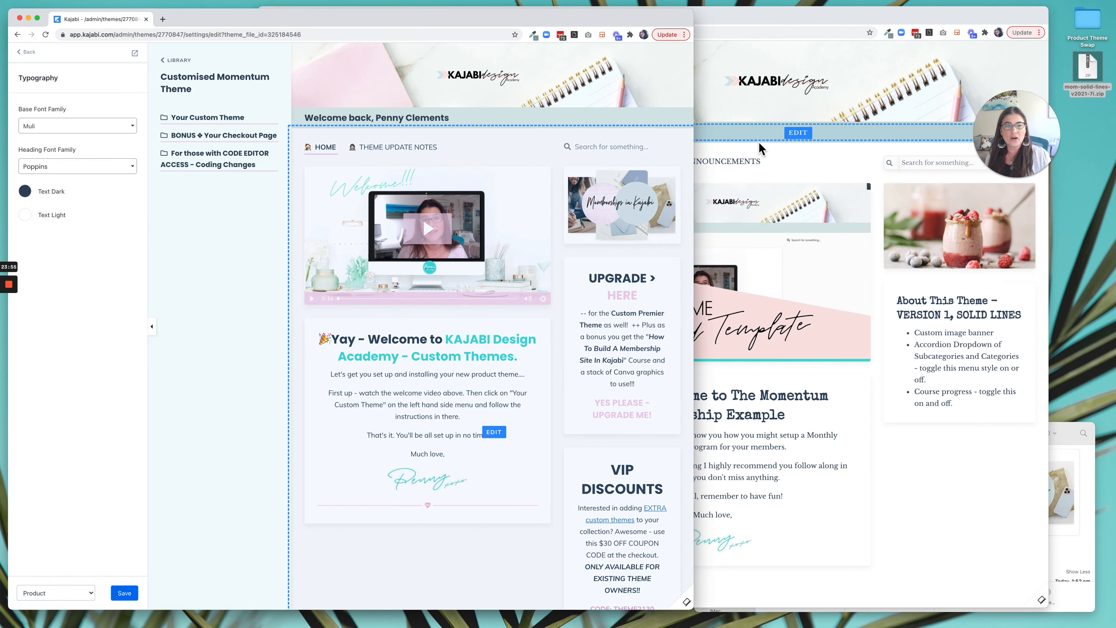
click(749, 141)
click(276, 50)
click(328, 142)
click(318, 127)
text(MUI)
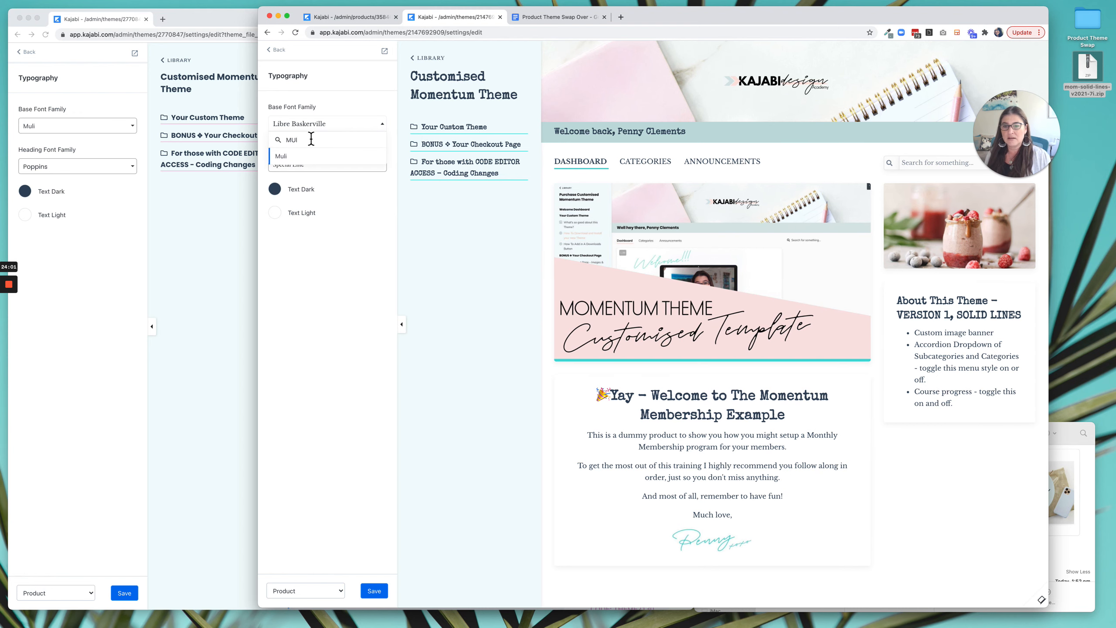
click(291, 156)
Set the uploaded theme's heading font family to Poppins and save the typography changes.
click(308, 164)
text(pop)
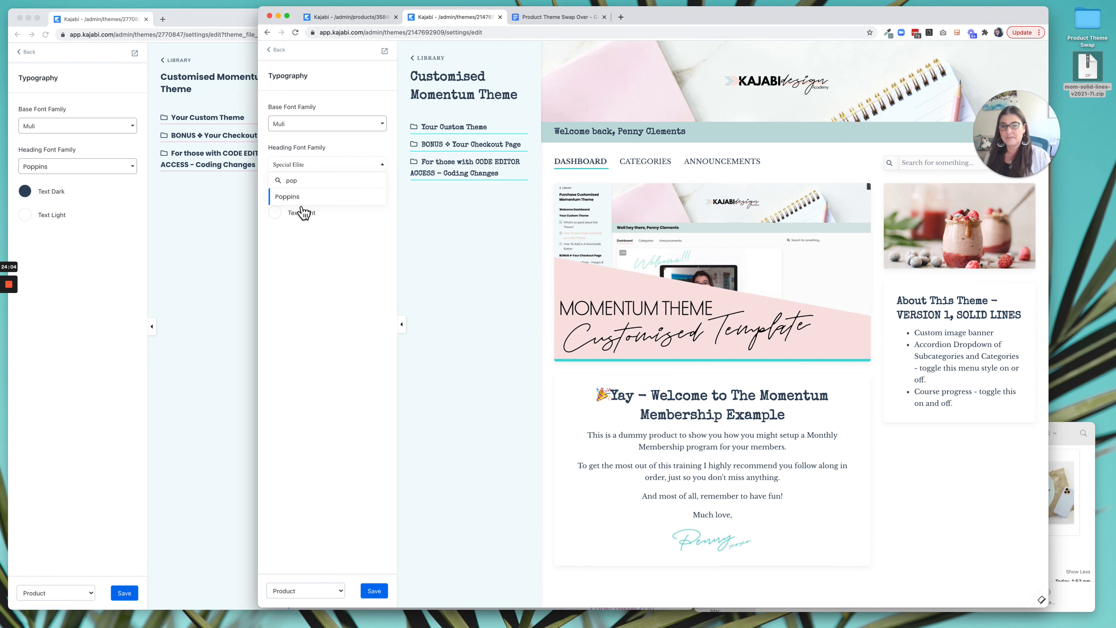
click(297, 199)
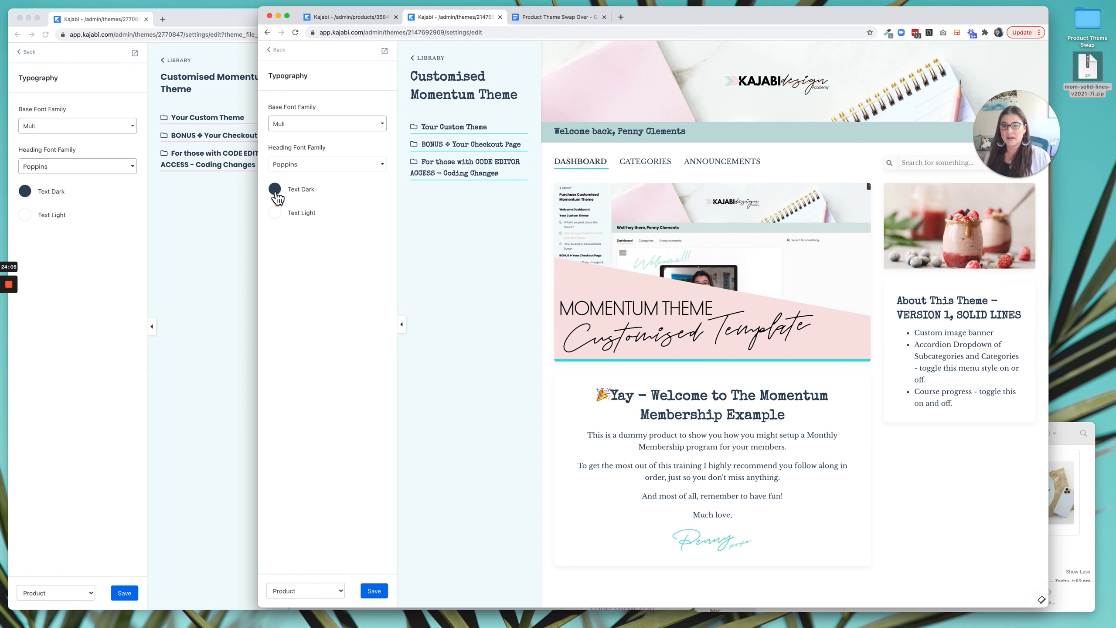
click(374, 590)
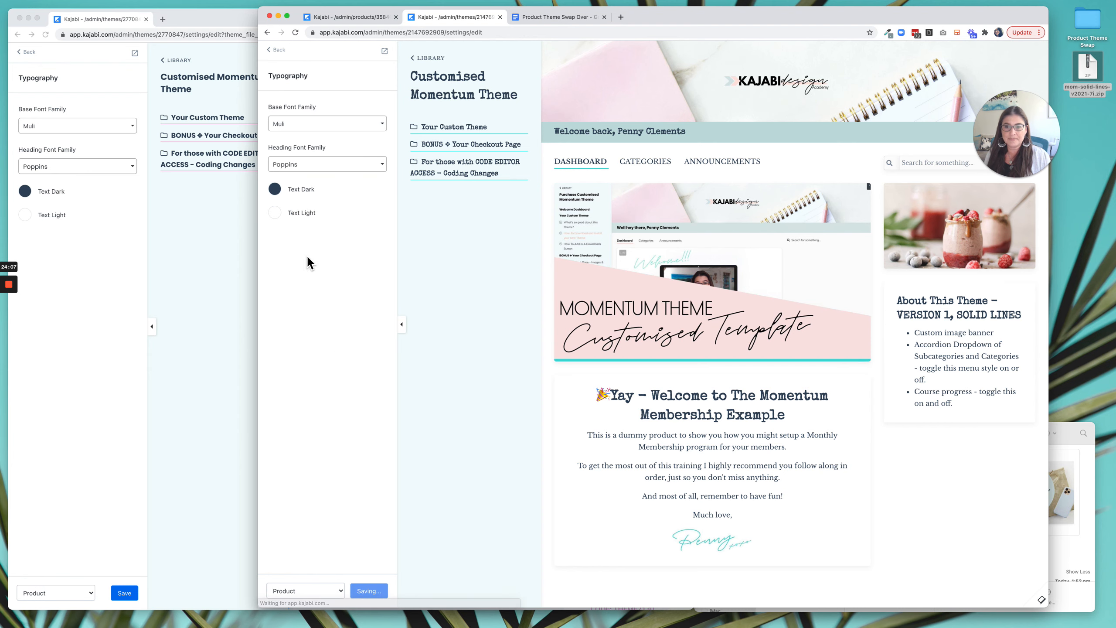
Open the Color Scheme settings in both the live theme's editor and the uploaded theme's editor.
click(52, 76)
click(32, 56)
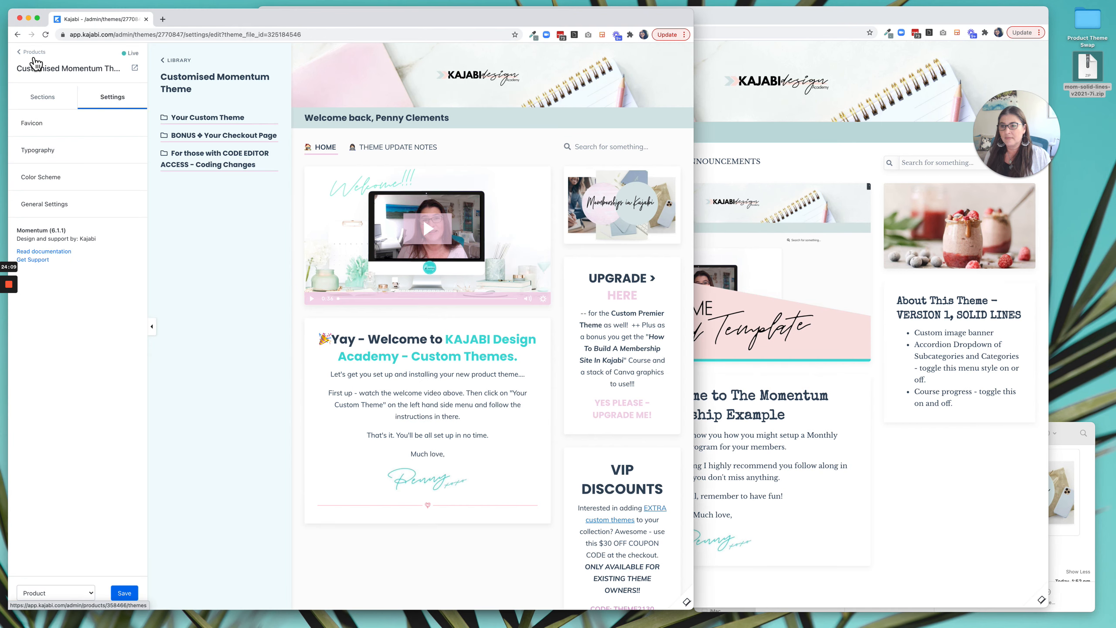
click(47, 185)
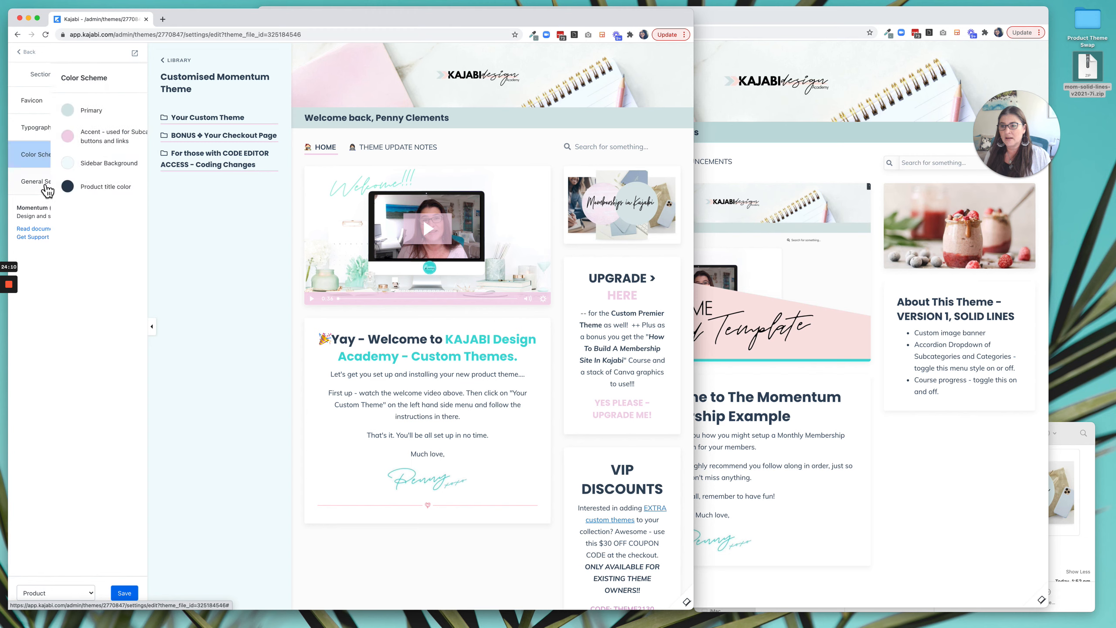
click(894, 369)
click(276, 49)
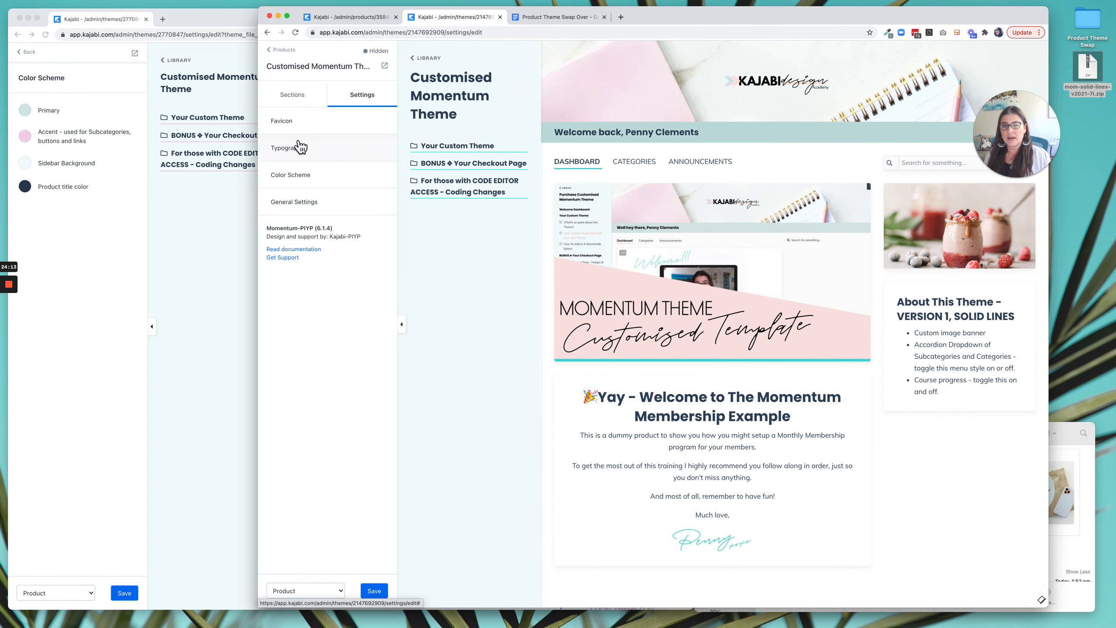
click(302, 182)
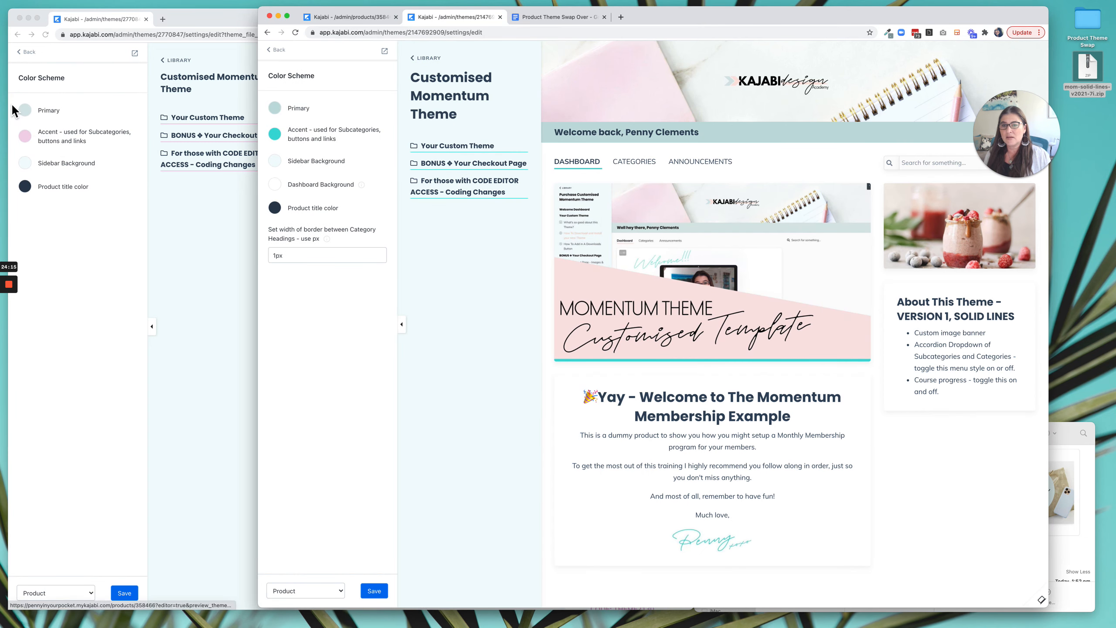
Check which palette swatch the live theme uses for its Primary color.
click(27, 110)
click(27, 110)
click(29, 111)
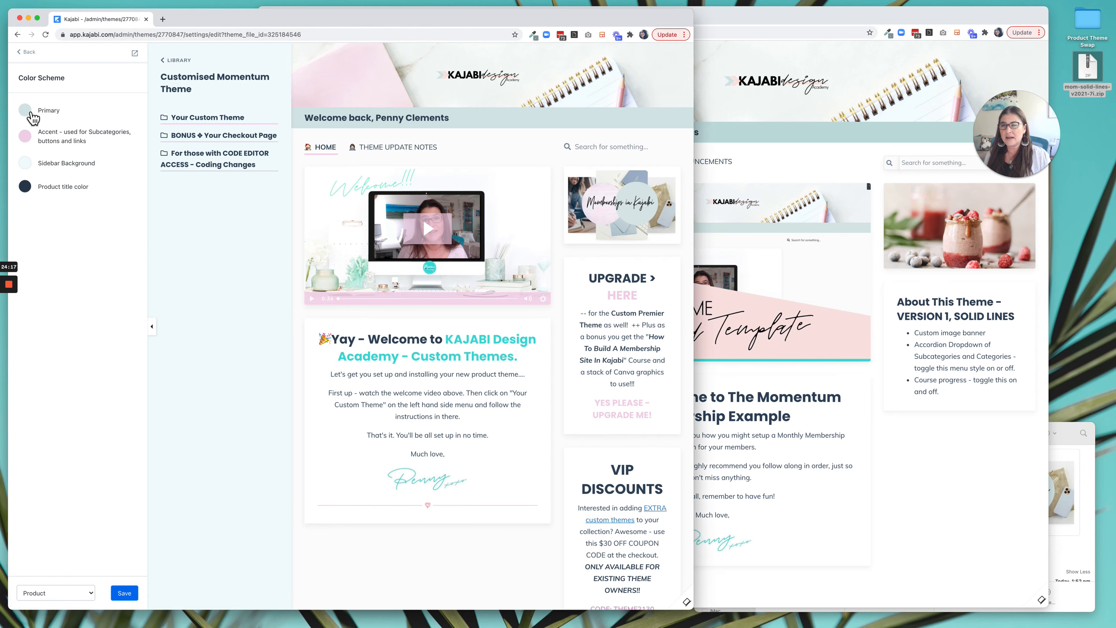
click(28, 111)
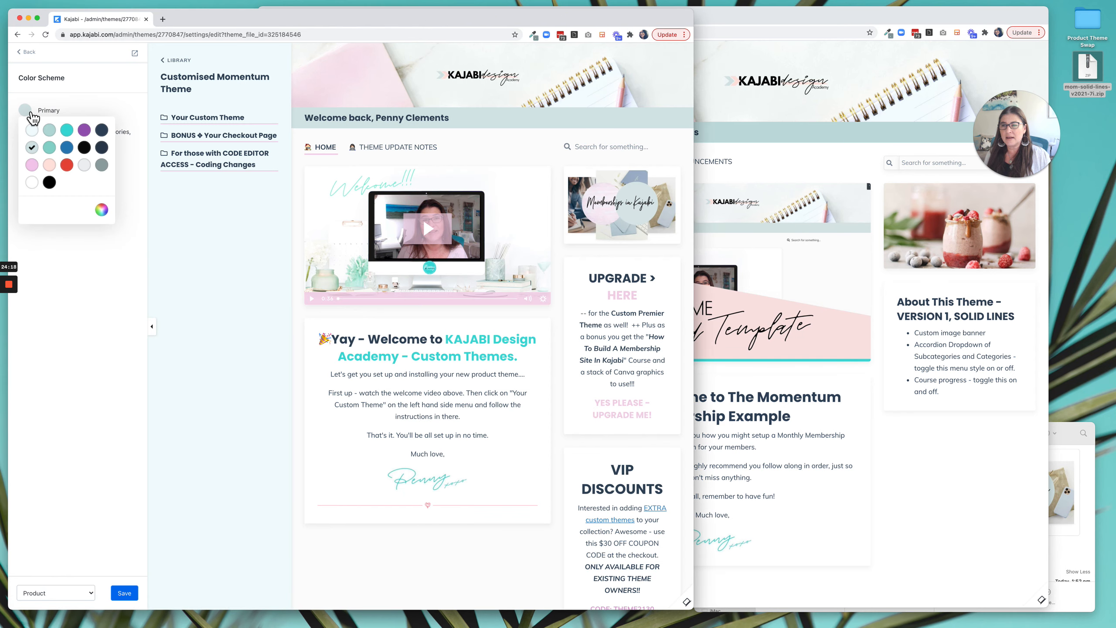
click(140, 205)
Copy the hex code F1D3E8 from the live theme's Accent color.
click(33, 143)
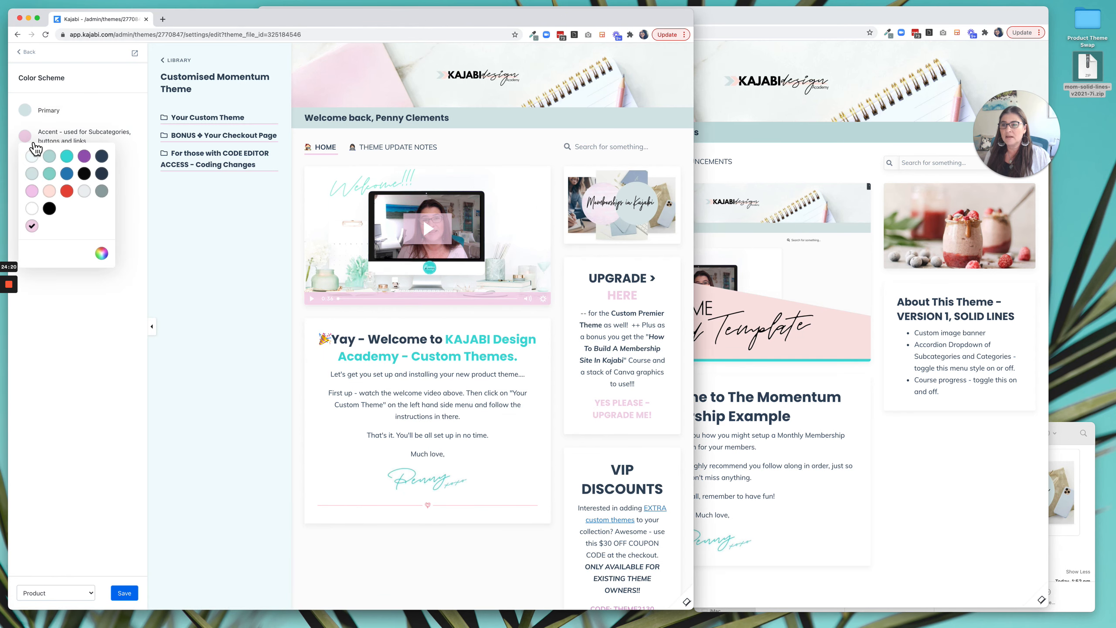
click(101, 253)
double_click(192, 256)
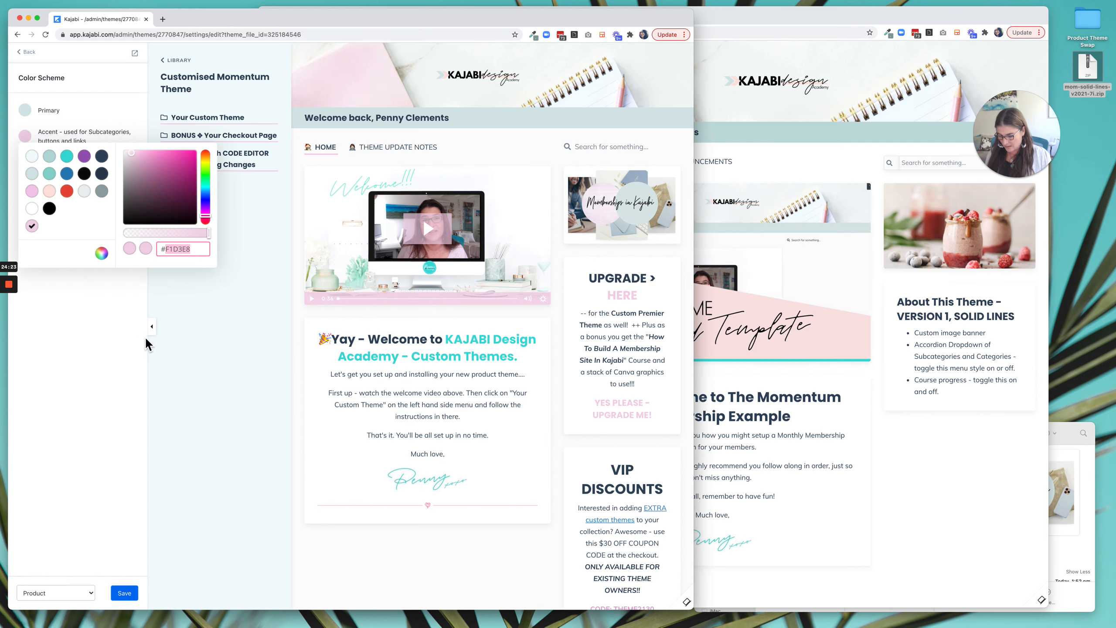
click(116, 350)
Set the uploaded theme's Primary color to the pale grey-teal swatch that matches the live theme.
click(881, 344)
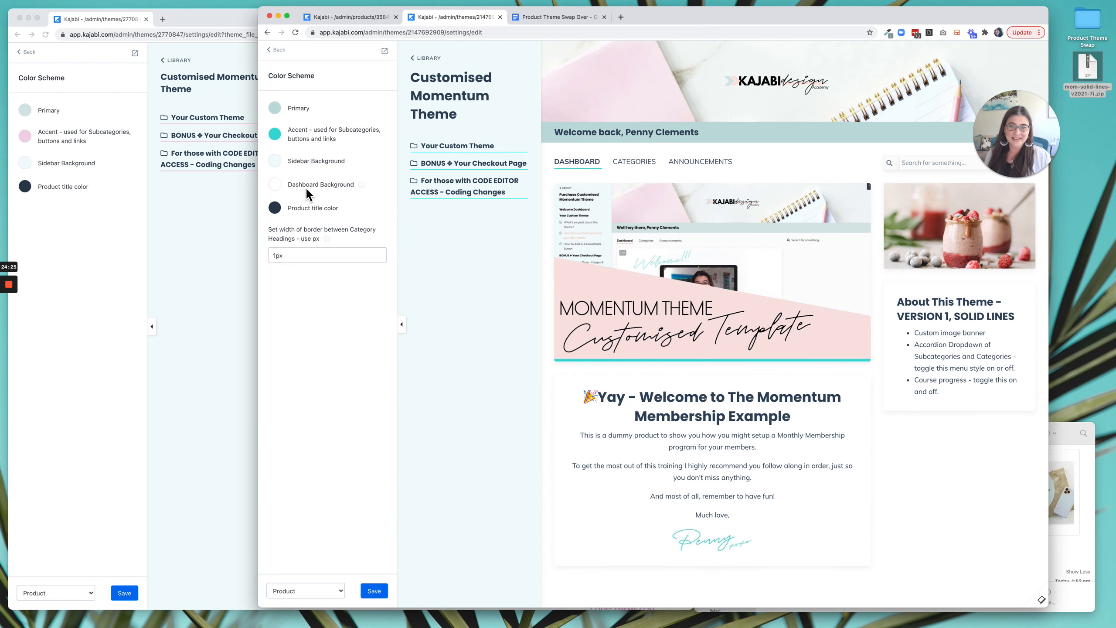
click(284, 117)
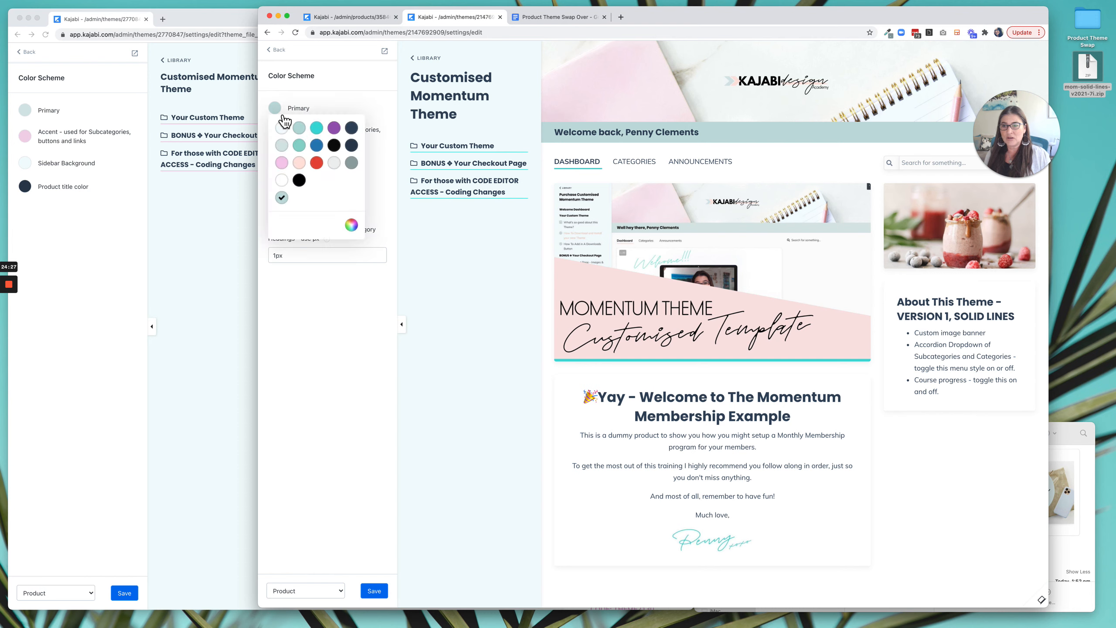
click(282, 145)
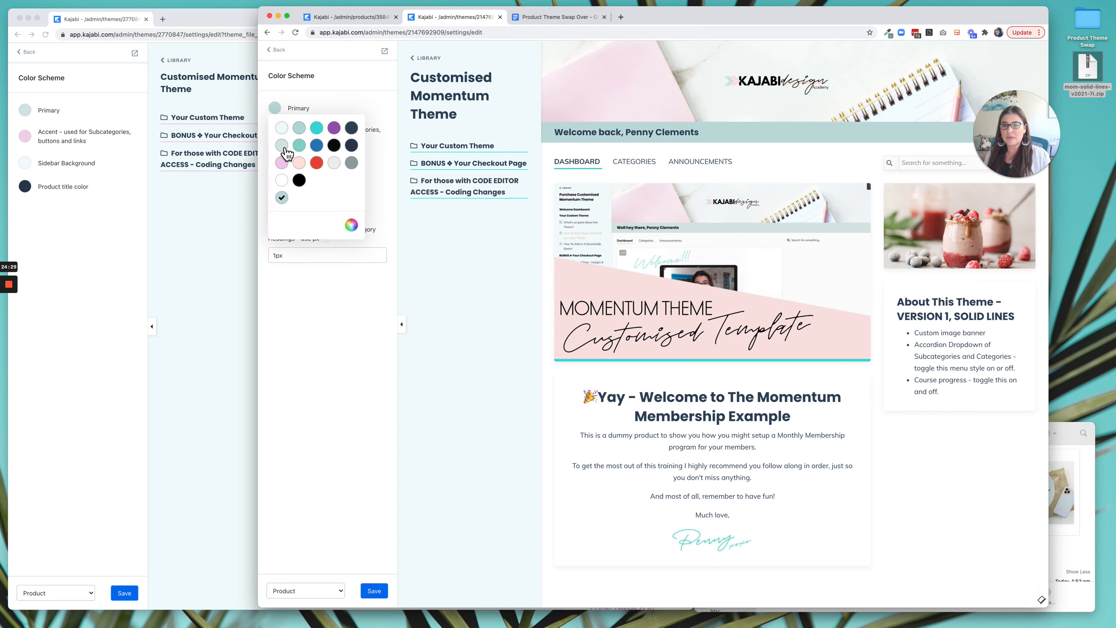
click(339, 104)
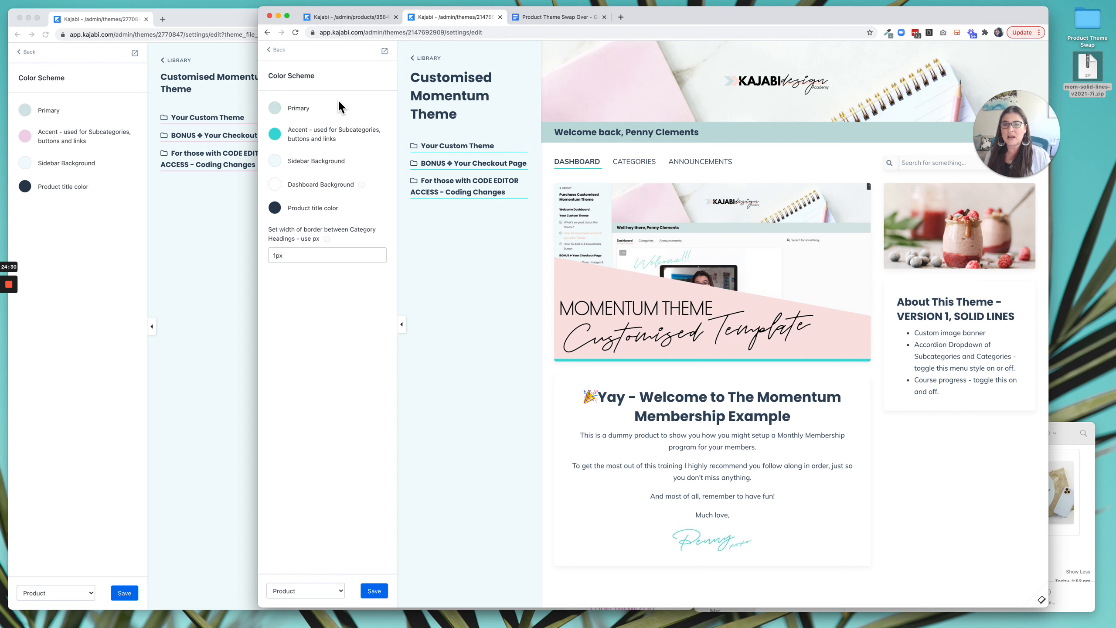
Set the uploaded theme's Accent color to the copied pink, #F1D3E8.
click(276, 135)
click(357, 240)
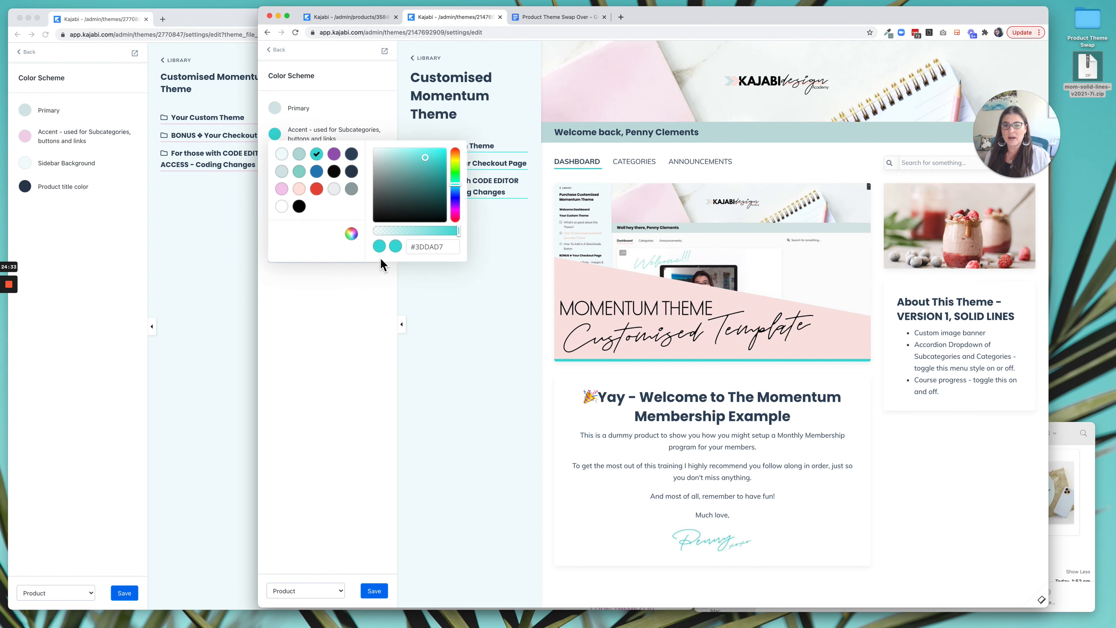
double_click(436, 252)
key(super+v)
click(339, 309)
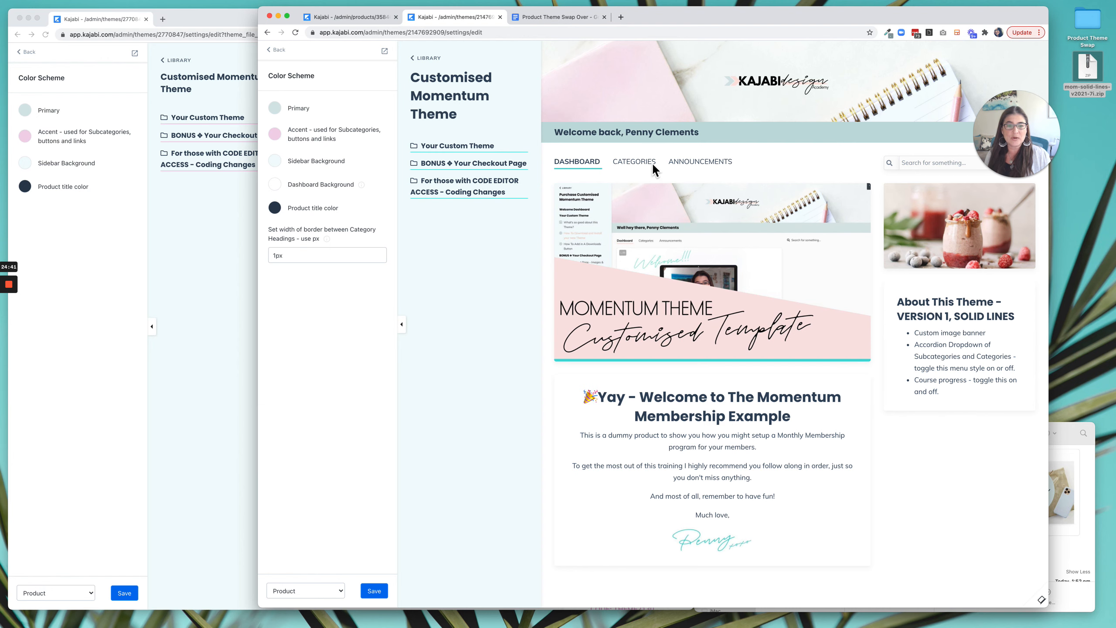
Compare the live theme's background and set the uploaded theme's Dashboard Background to the off-white #FBFBFB.
click(122, 391)
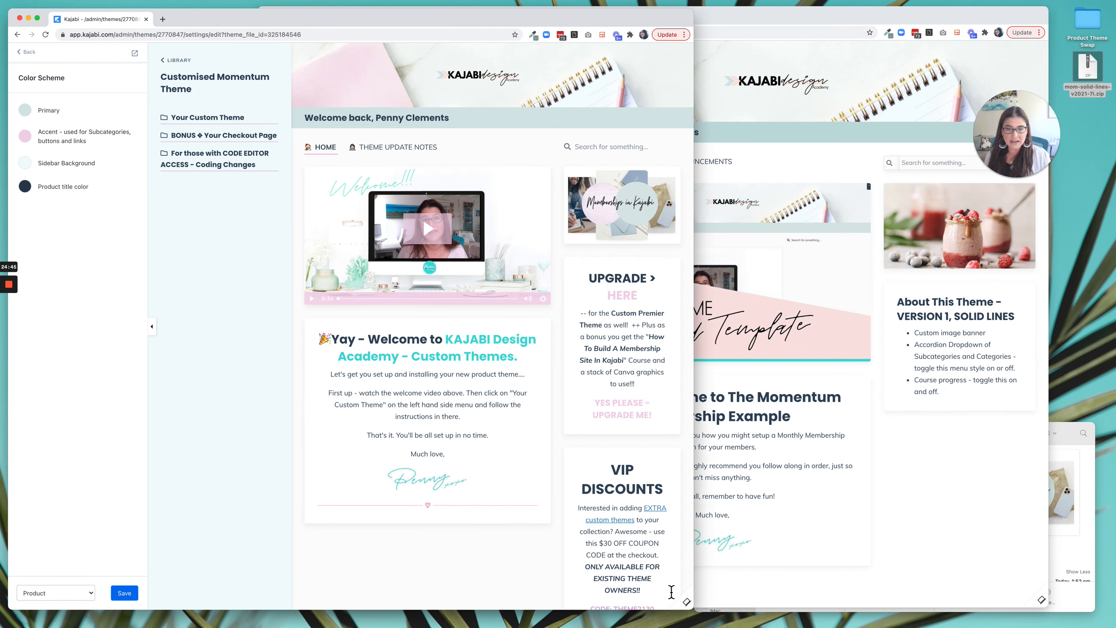
click(960, 580)
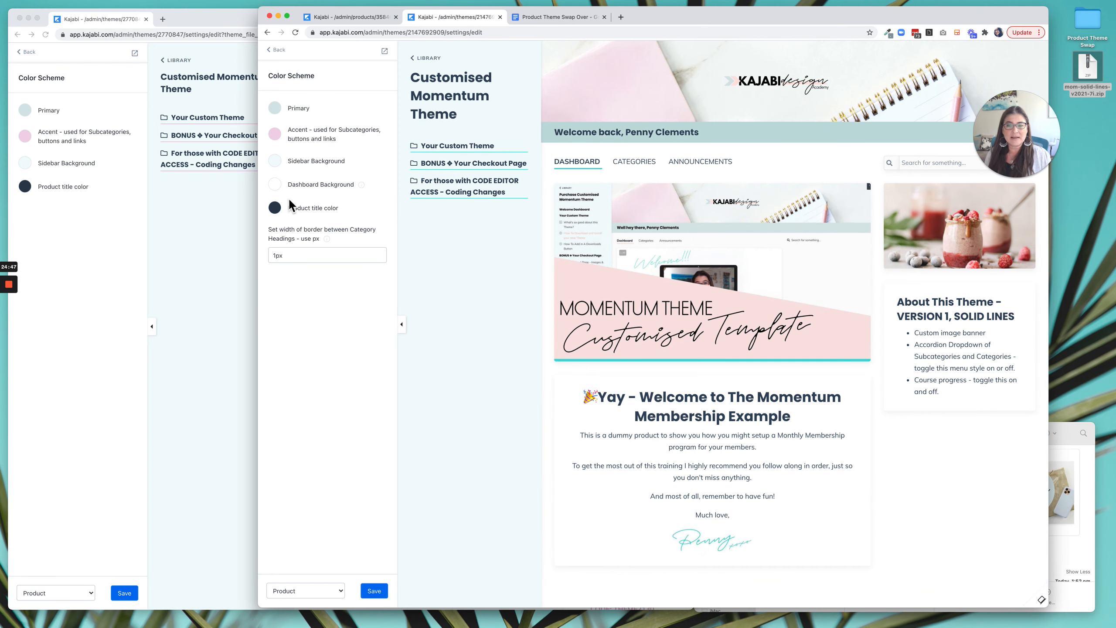
click(281, 188)
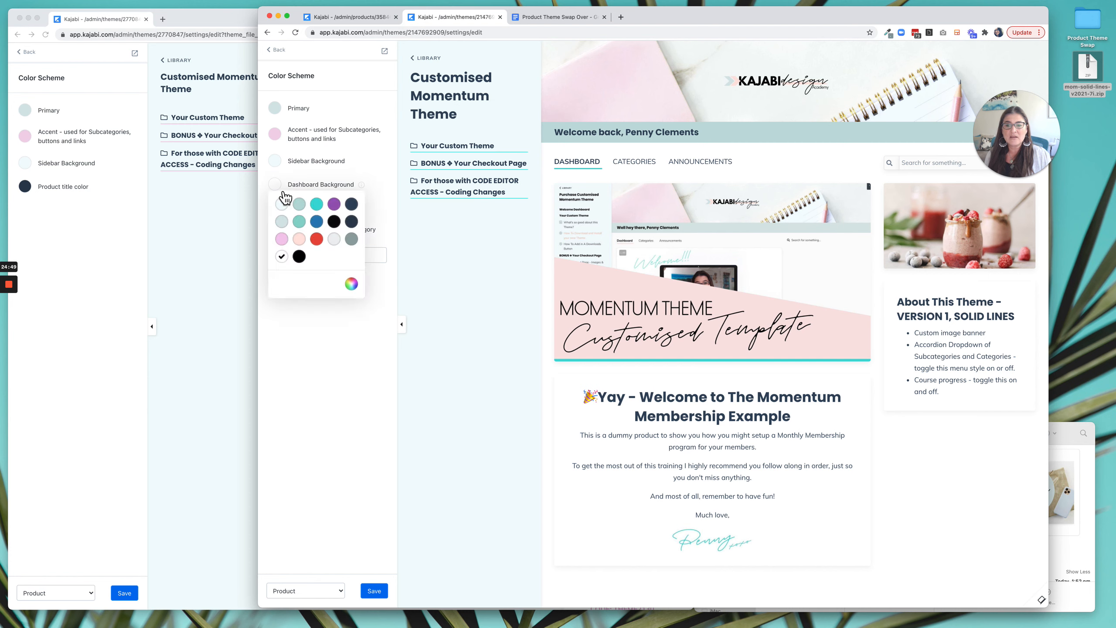
click(351, 284)
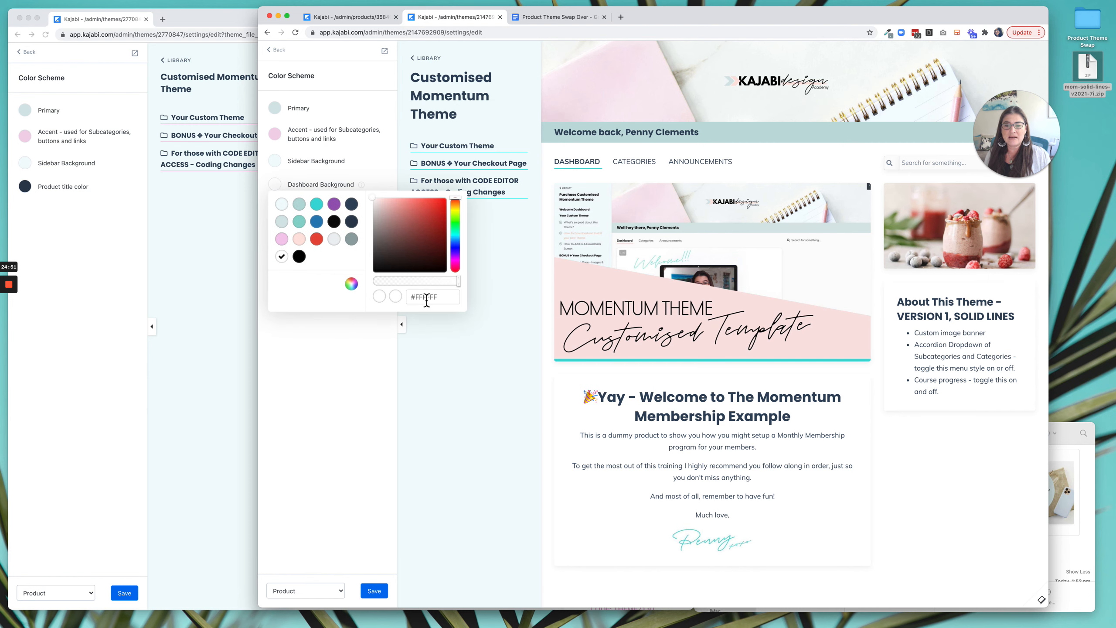
click(375, 202)
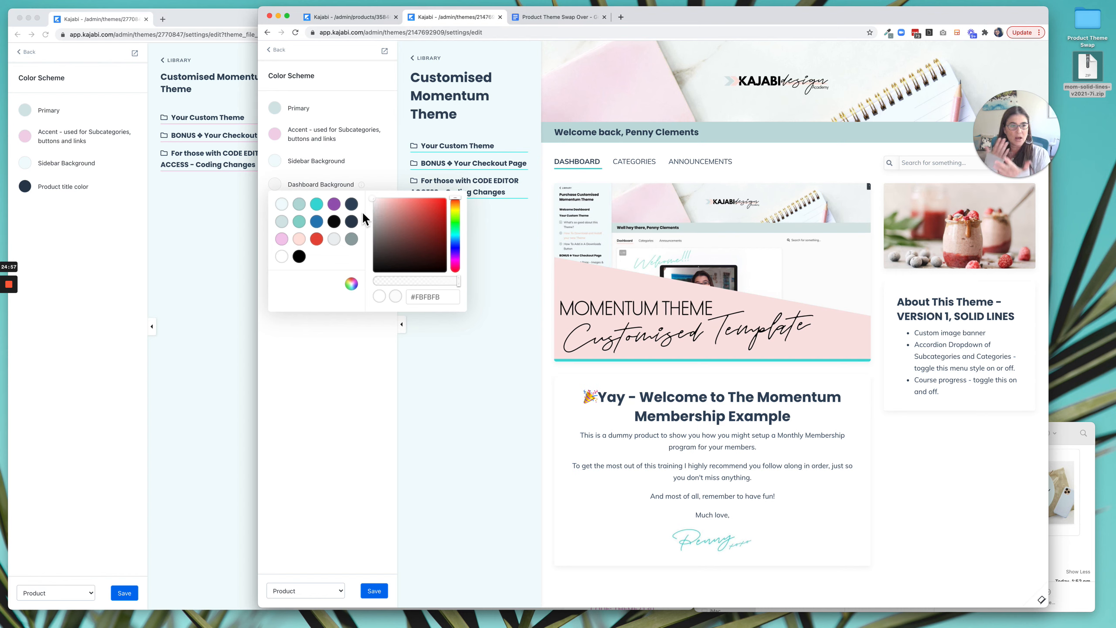
click(380, 163)
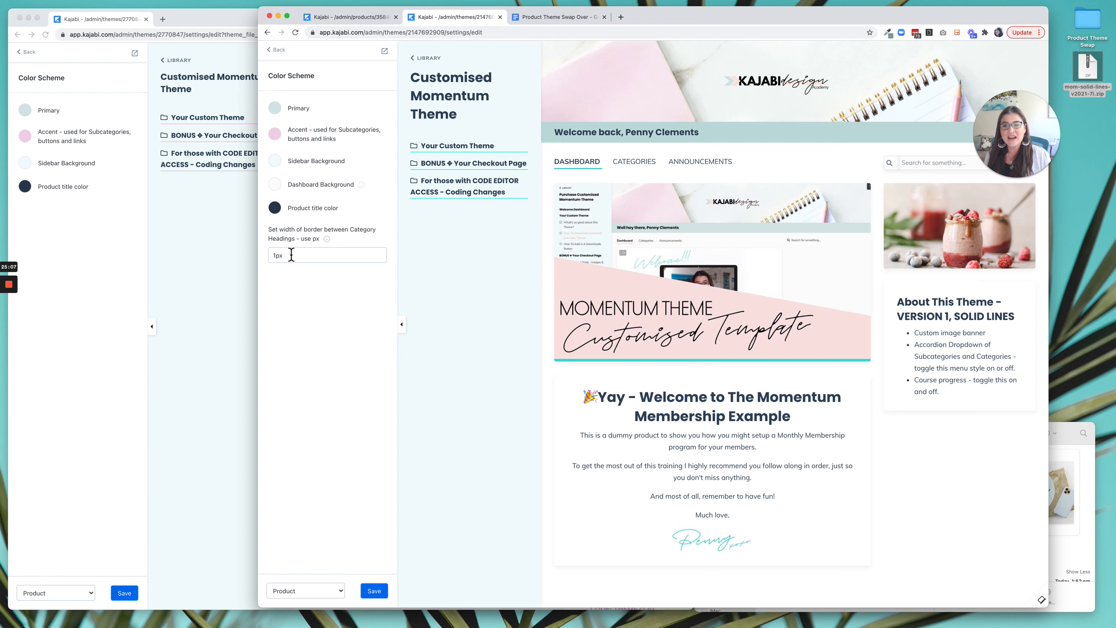
Set the width of the border between category headings to 2px in the uploaded theme and save the color scheme.
click(273, 259)
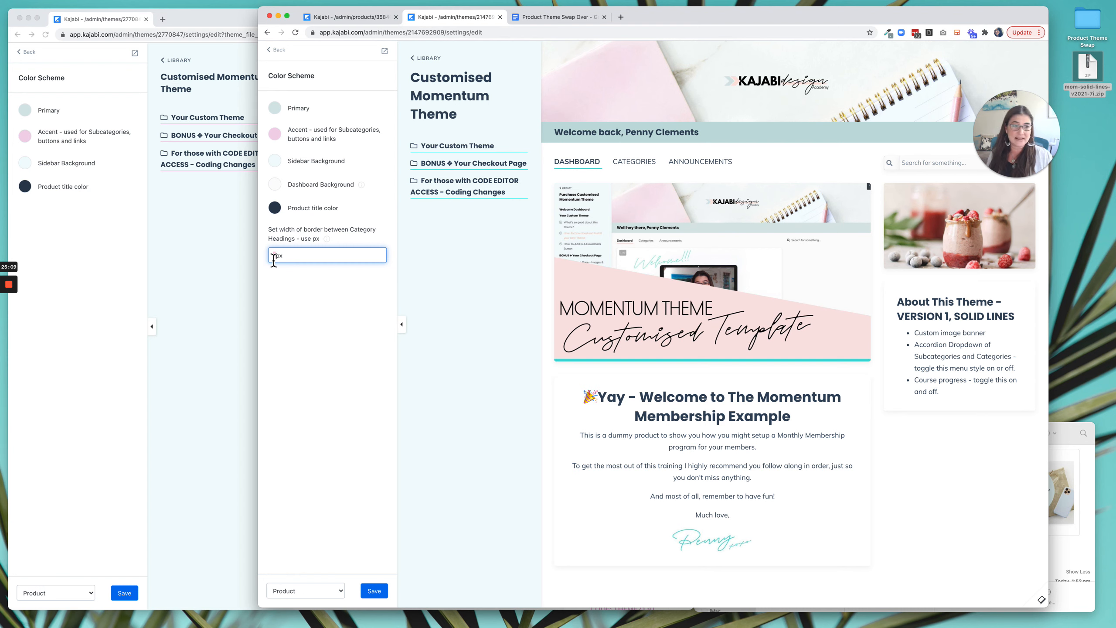
key(BackSpace)
text(2)
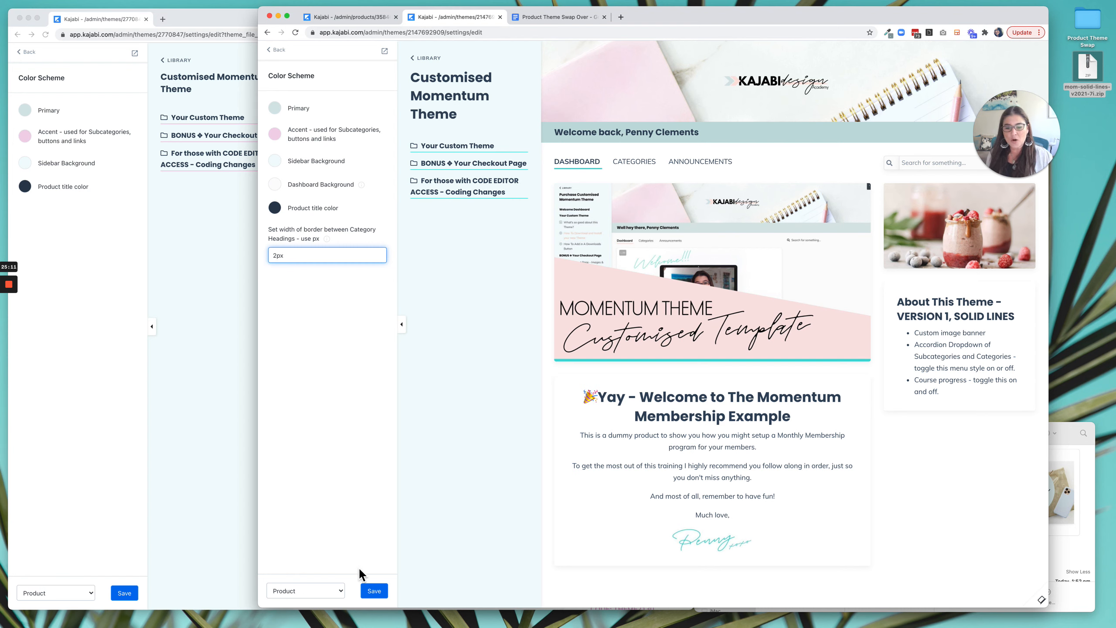
click(377, 594)
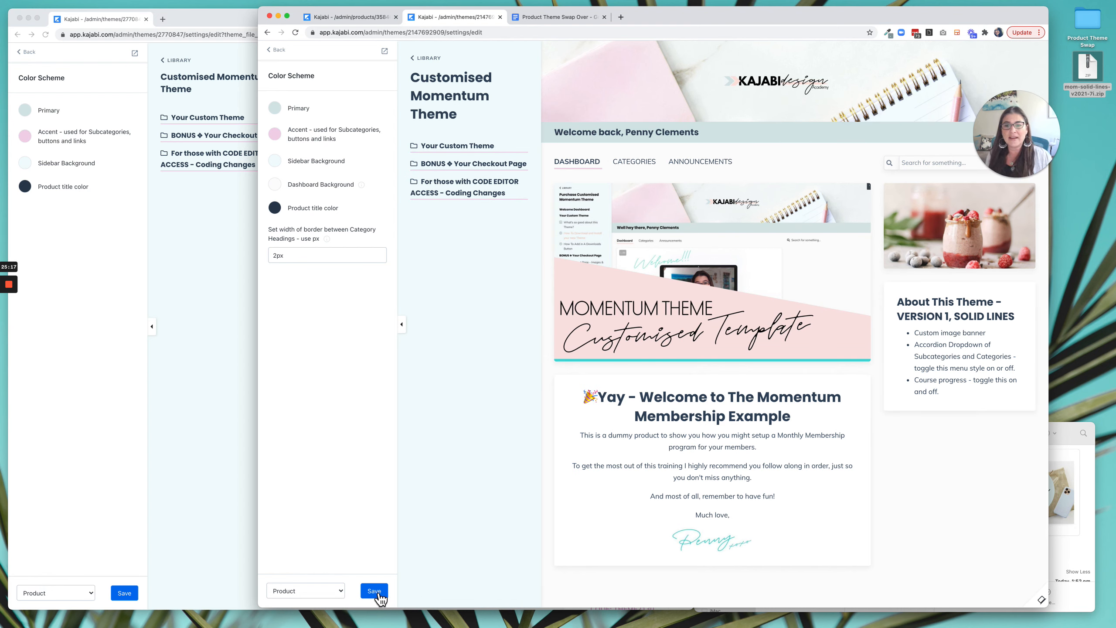
Recheck the live theme's Color Scheme settings and return to its list of theme settings.
click(120, 109)
click(36, 53)
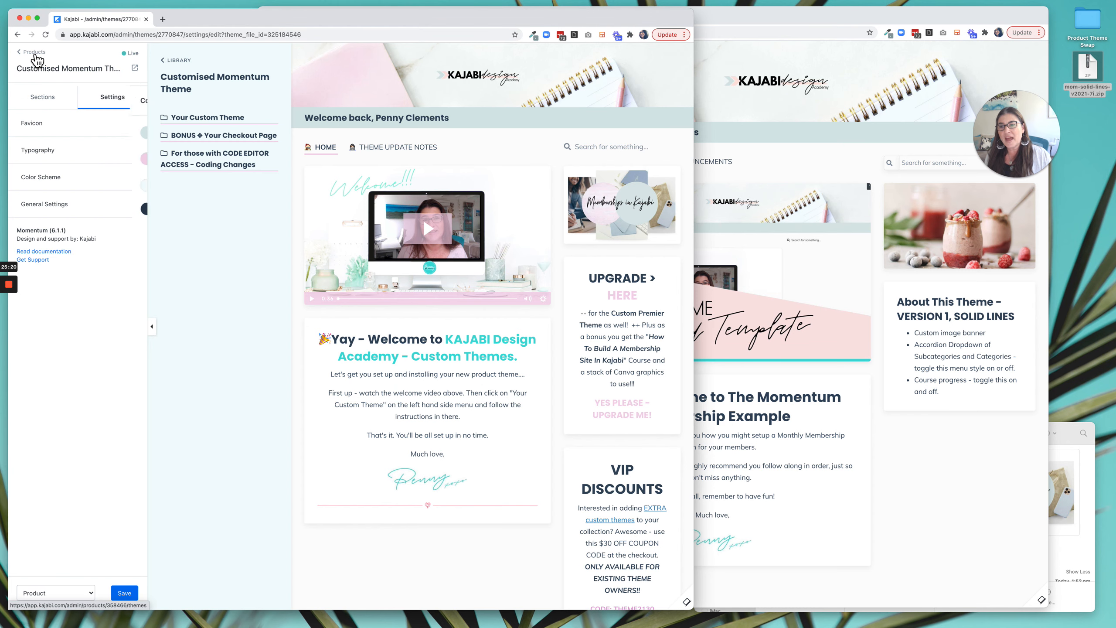
click(51, 178)
click(33, 58)
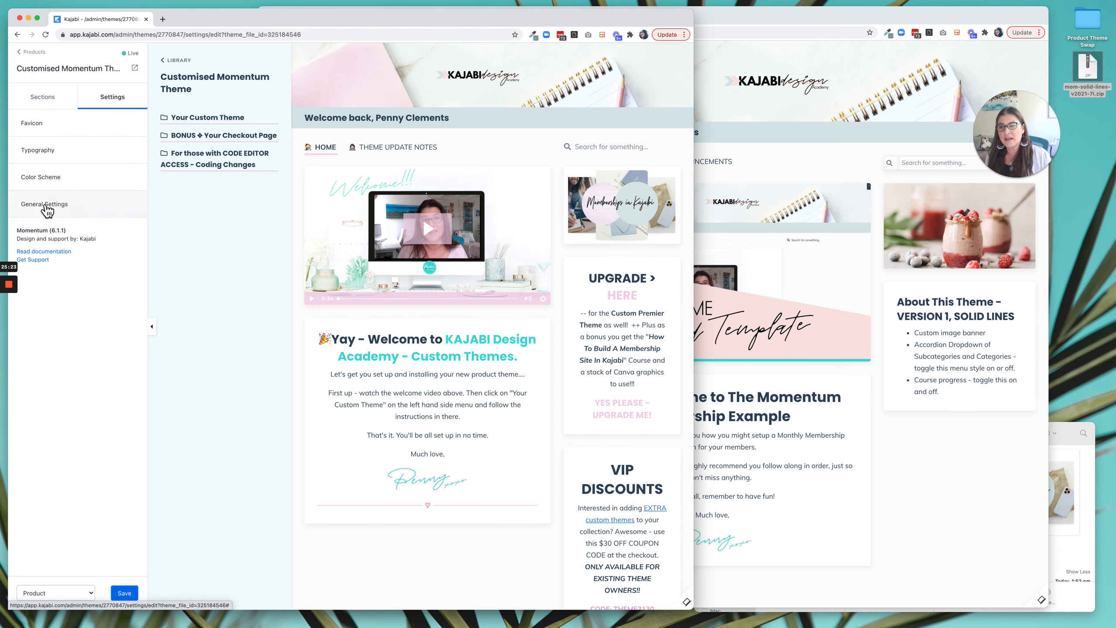
Compare the General Settings of the live and uploaded themes, from Visibility through Pagination to Comments, and return to both themes' main settings.
click(57, 208)
click(766, 106)
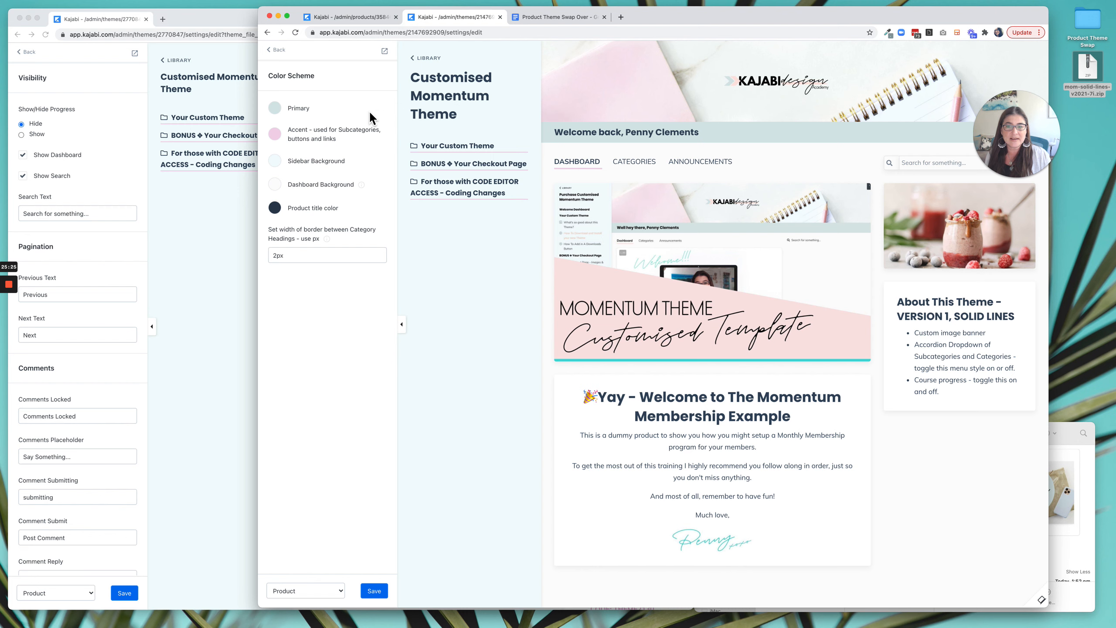
click(289, 62)
click(315, 200)
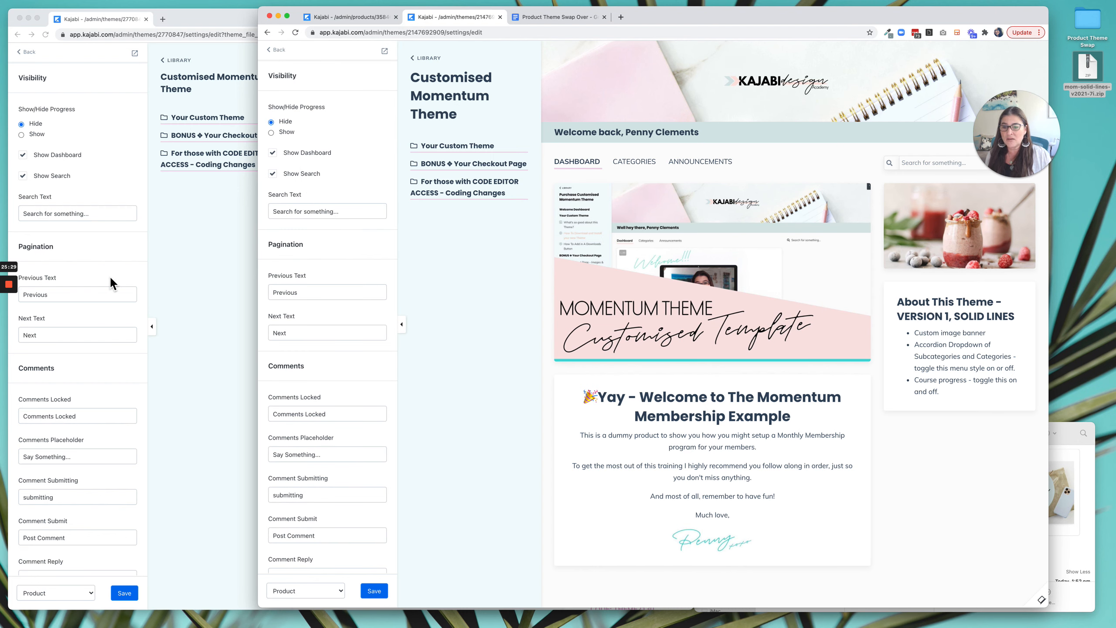
scroll(110, 275, down, 3)
scroll(324, 330, down, 3)
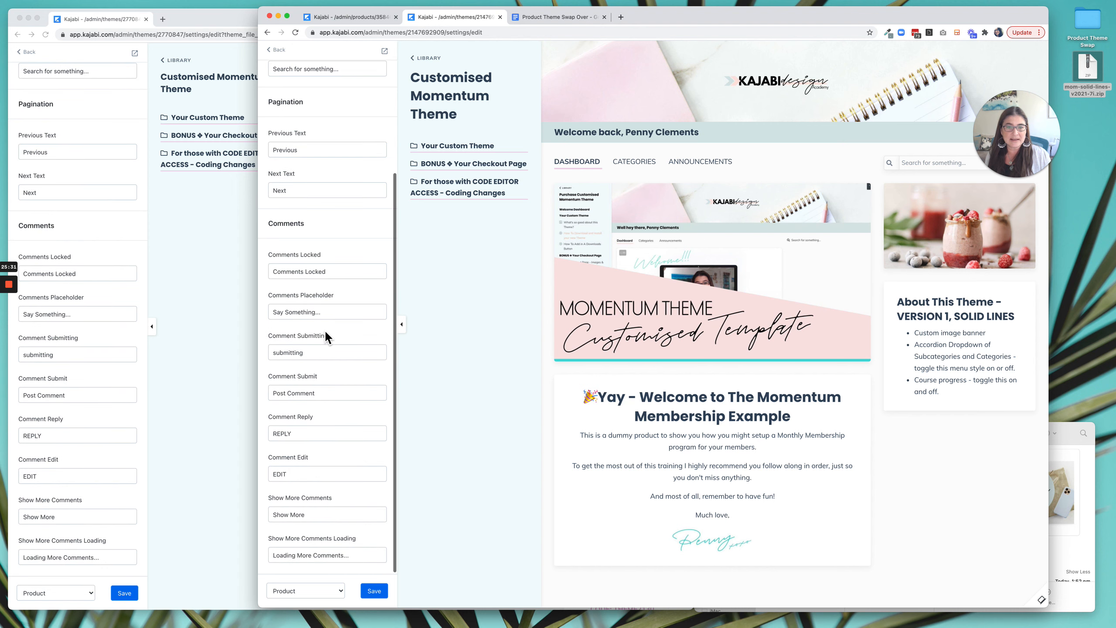
click(276, 49)
click(22, 52)
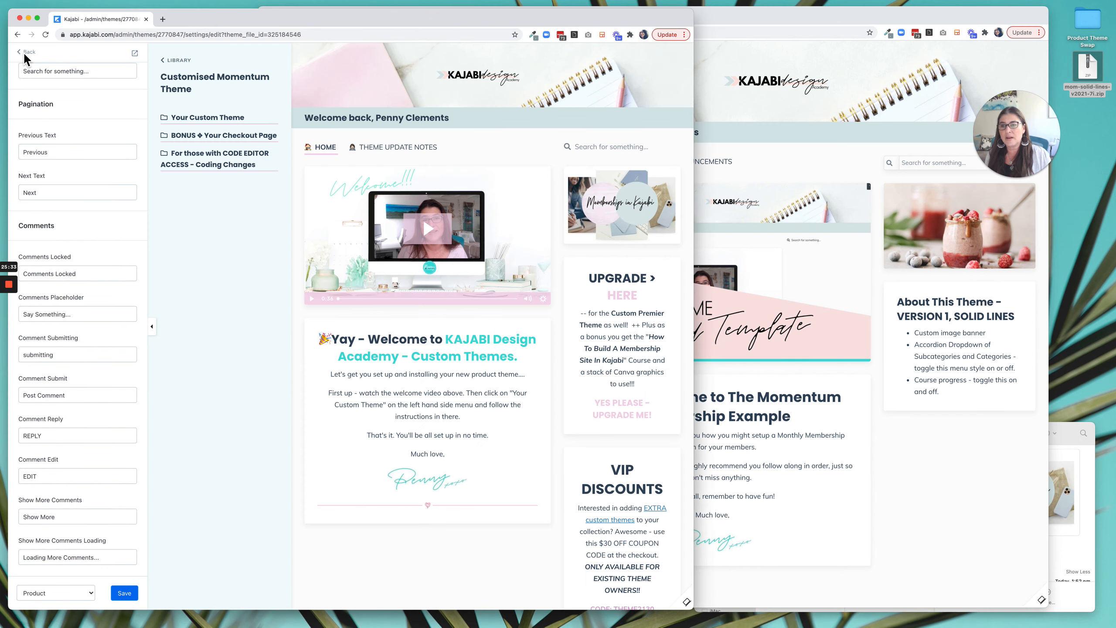
Copy the Dashboard Text, HOME with its emoji, from the live theme's Tabs section into the uploaded theme's Tabs section.
click(63, 105)
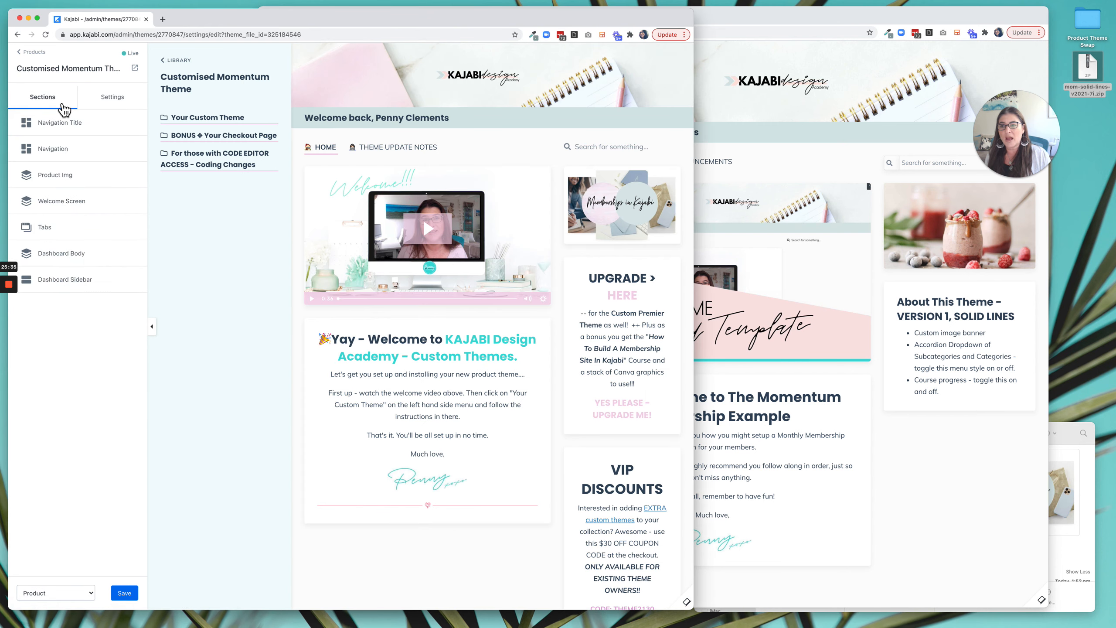
click(777, 137)
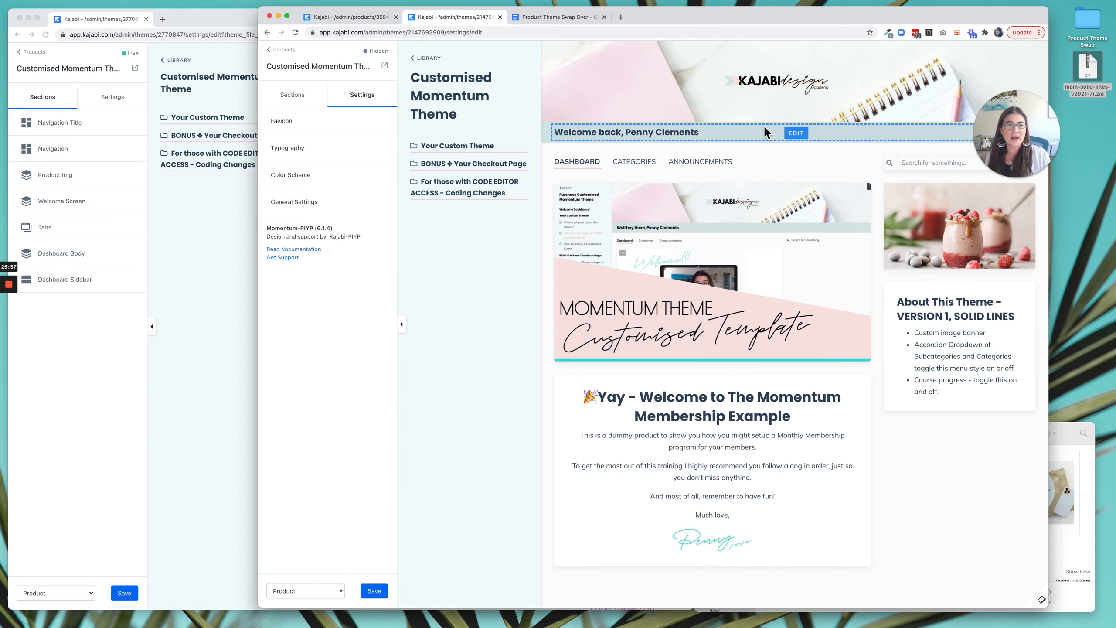
click(294, 101)
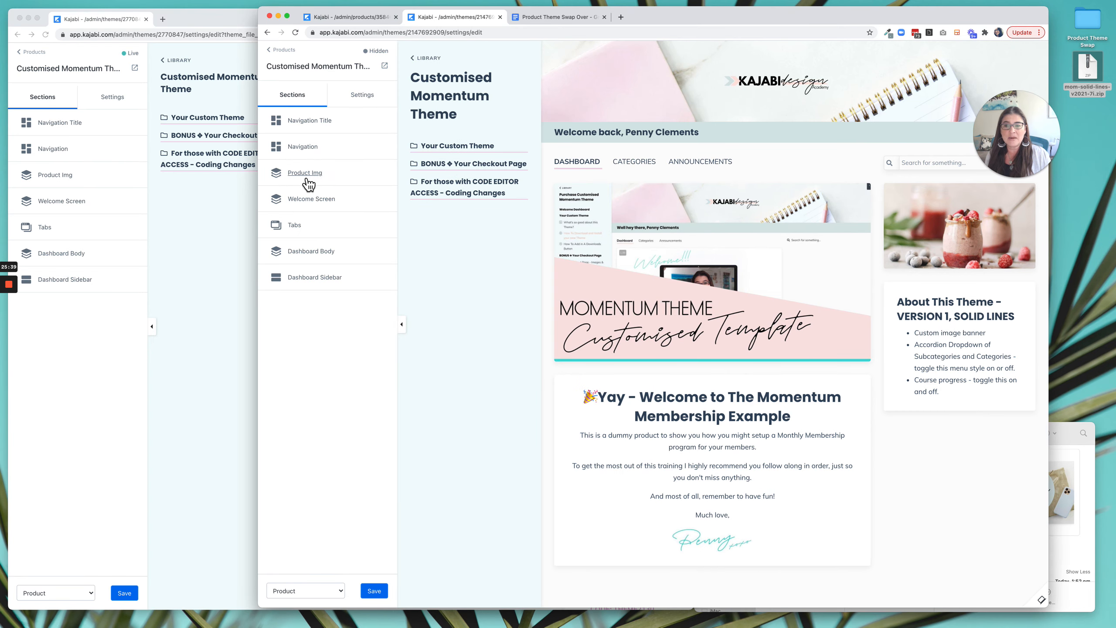
click(221, 222)
click(366, 157)
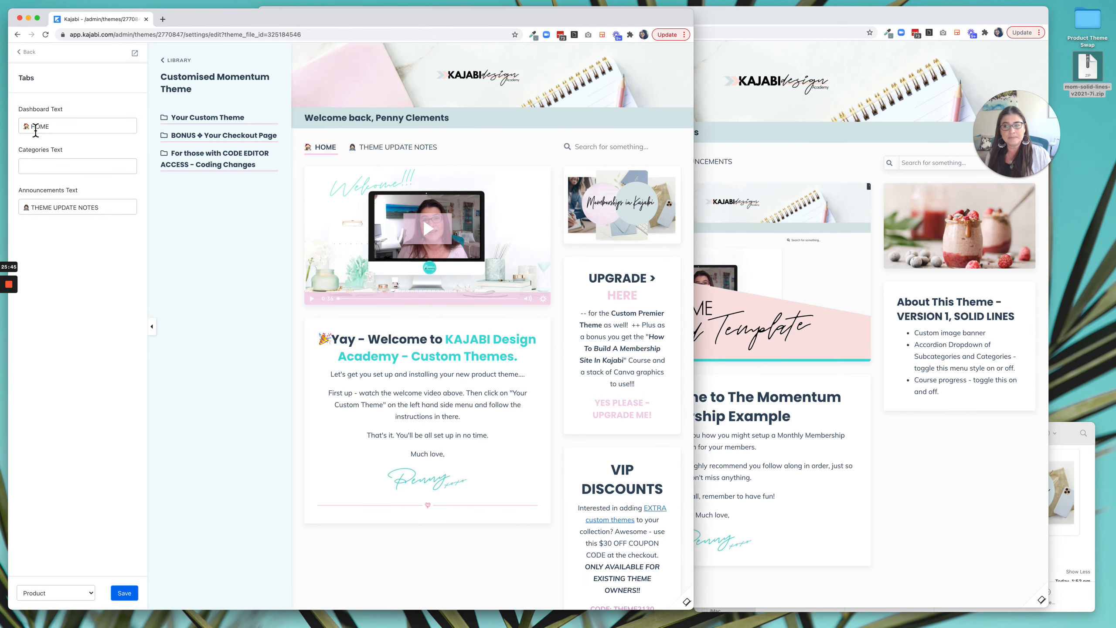
drag(56, 129, 23, 129)
key(super+c)
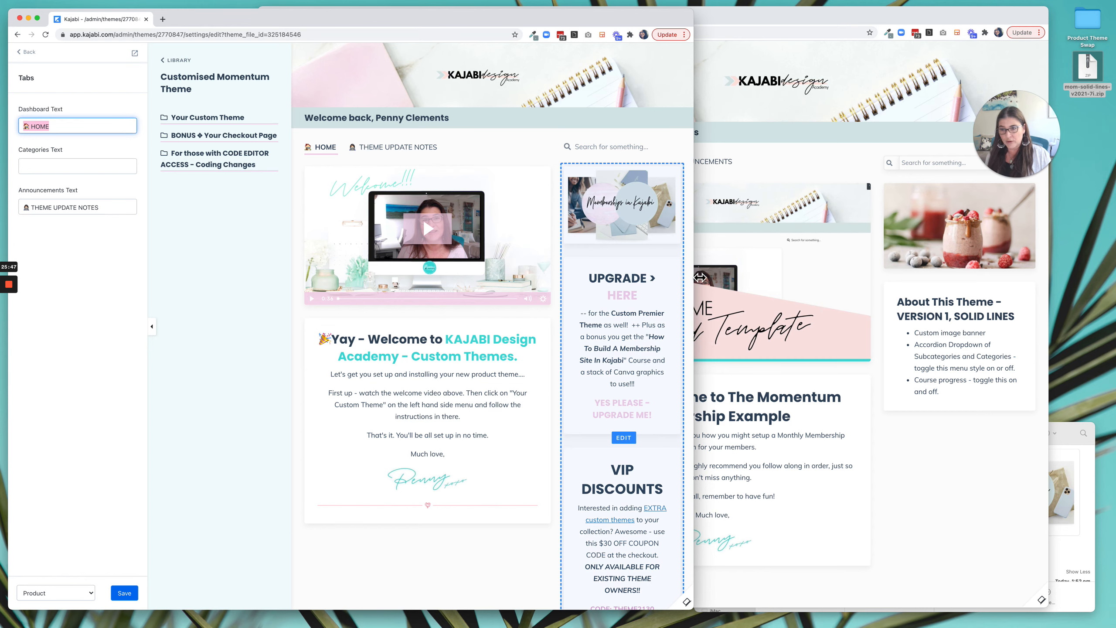
click(730, 283)
click(567, 169)
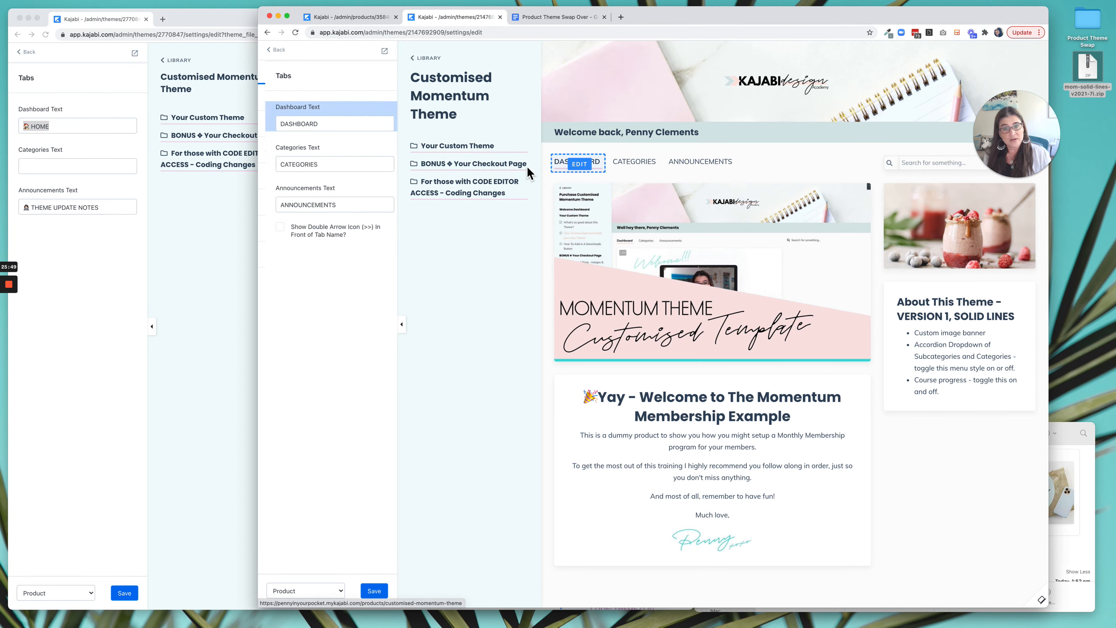
double_click(288, 123)
key(super+v)
Clear the uploaded theme's Categories Text, set its Announcements Text to the live theme's THEME UPDATE NOTES with emoji, and save.
double_click(294, 164)
key(BackSpace)
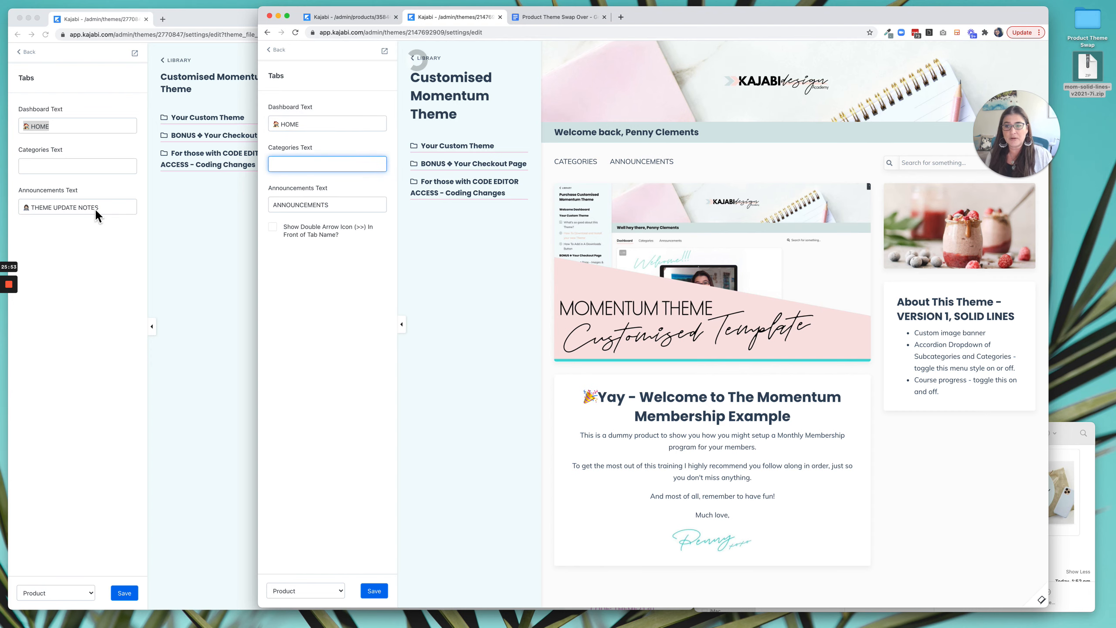
triple_click(95, 208)
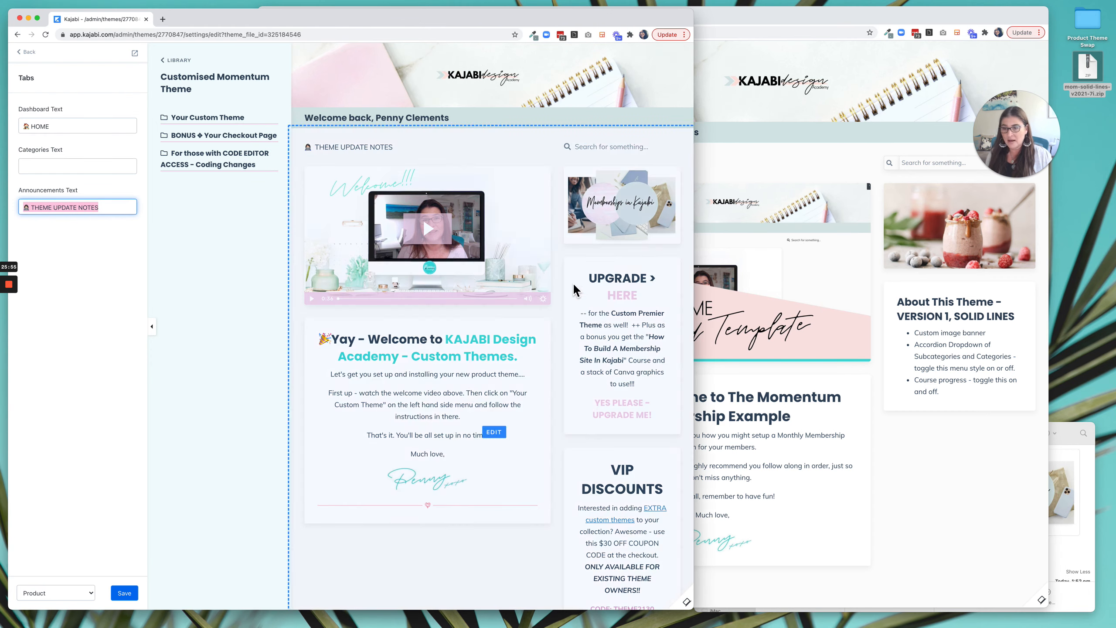
click(772, 281)
click(297, 210)
triple_click(297, 211)
text(🧕 THEME UPDATE NOTES)
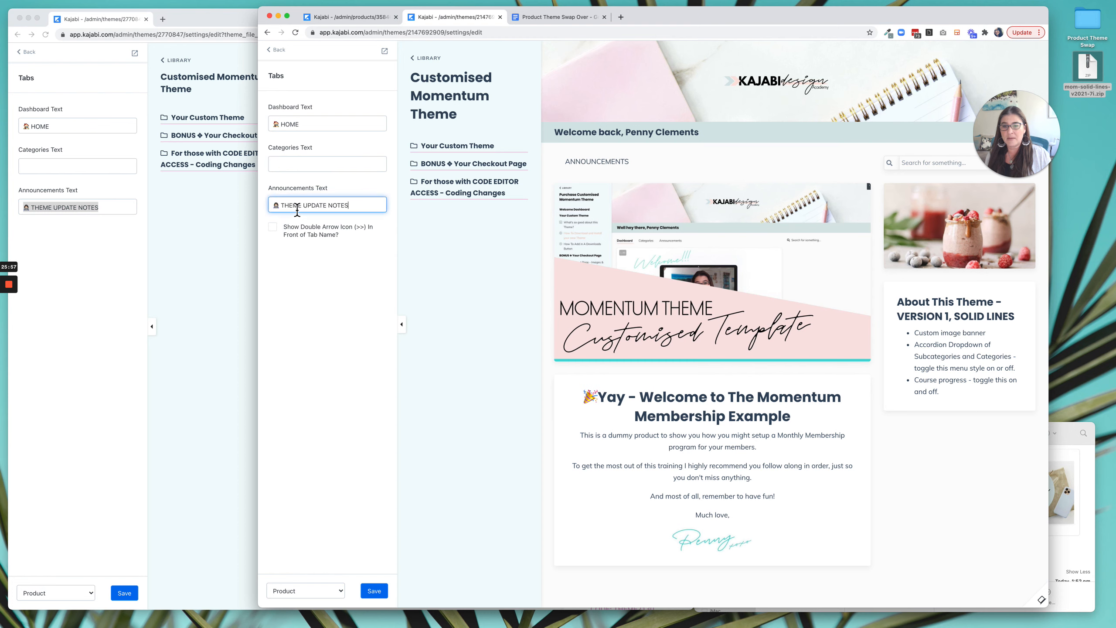
click(350, 329)
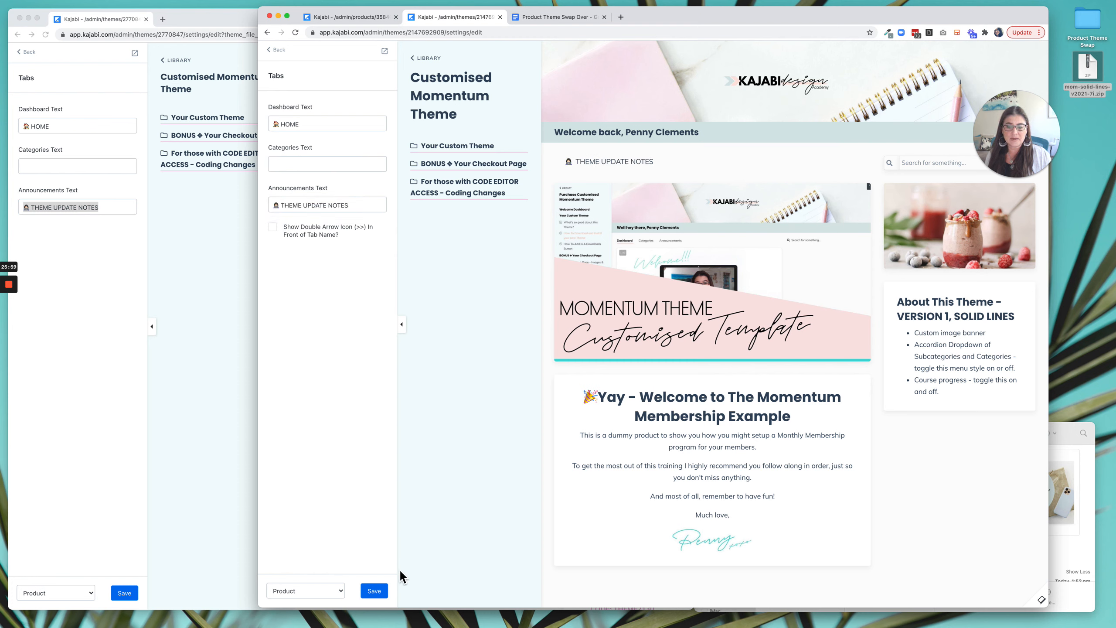
click(374, 591)
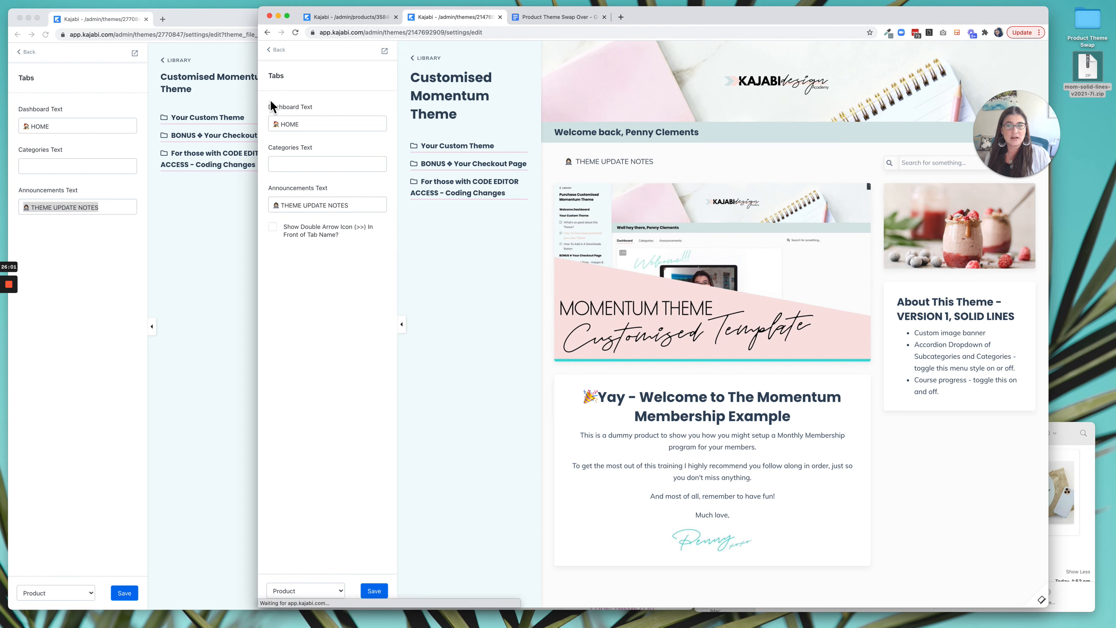
click(278, 54)
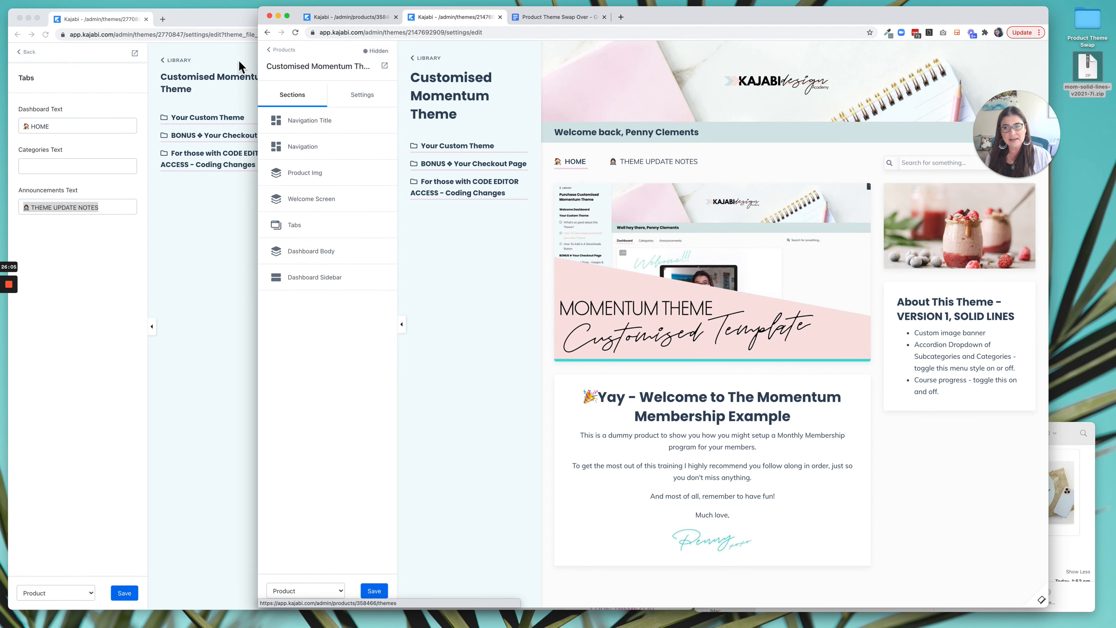
Compare the section lists of both themes and check the Product Theme Swap folder for the saved images.
click(30, 52)
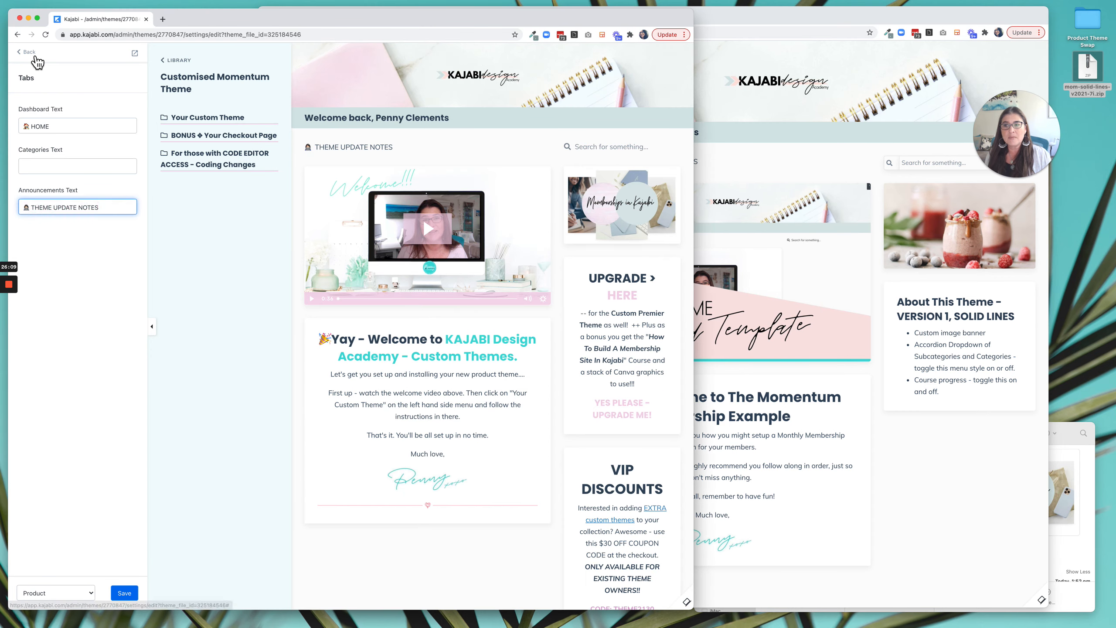
click(729, 152)
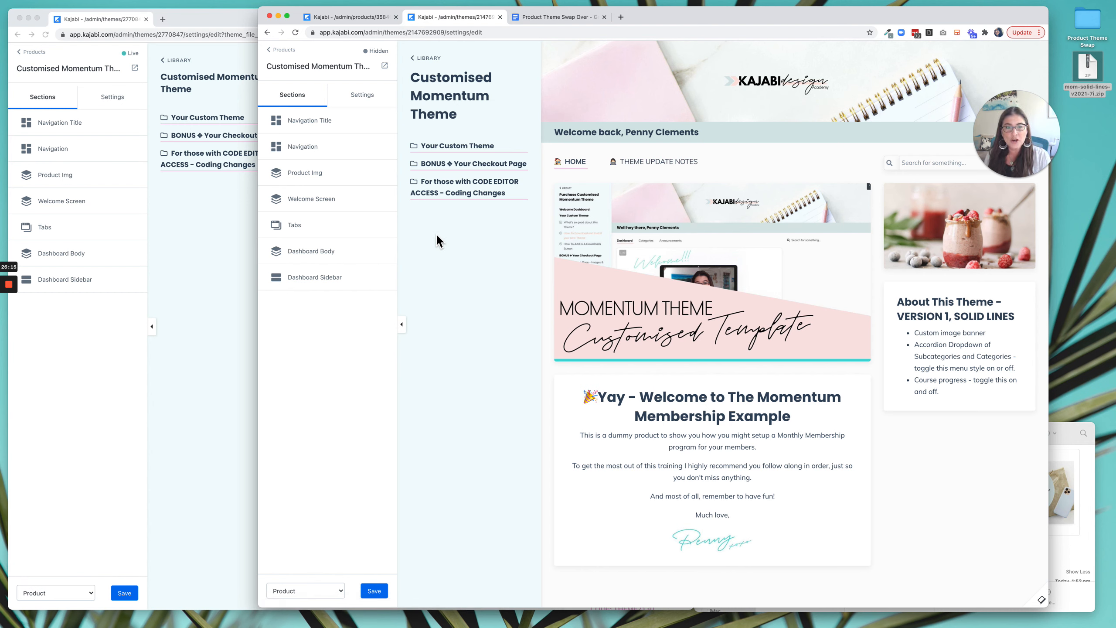
click(1080, 453)
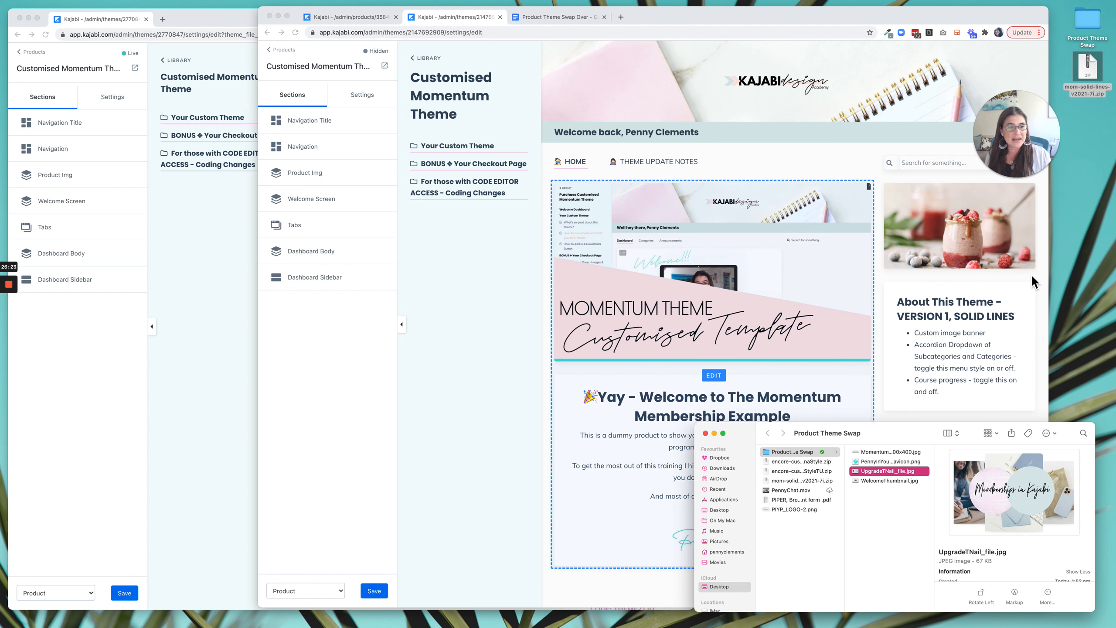
click(1101, 255)
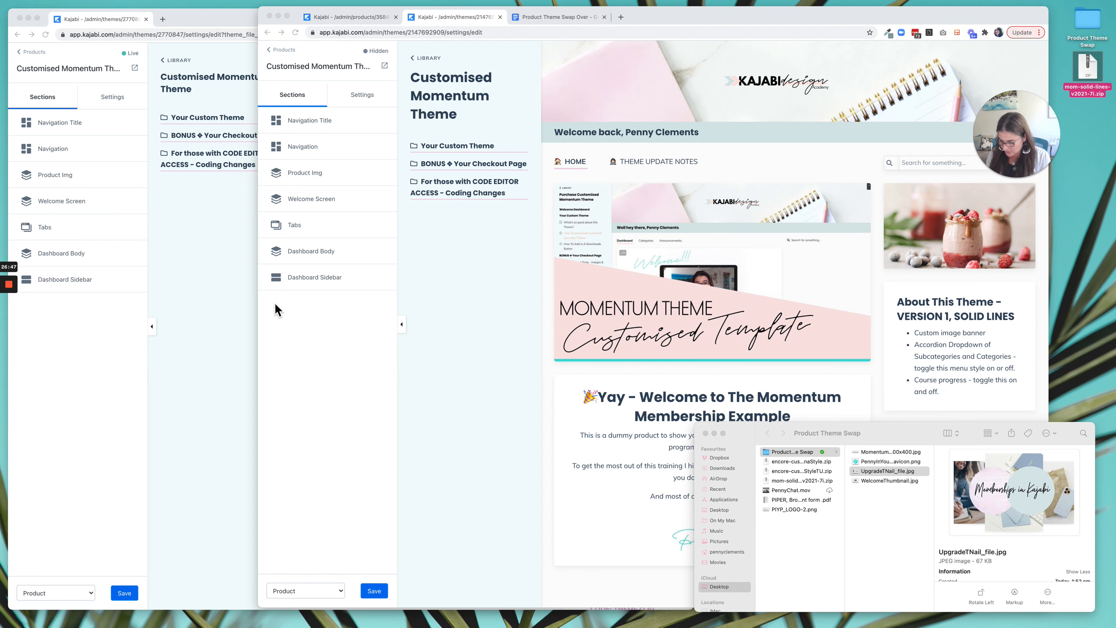
click(238, 304)
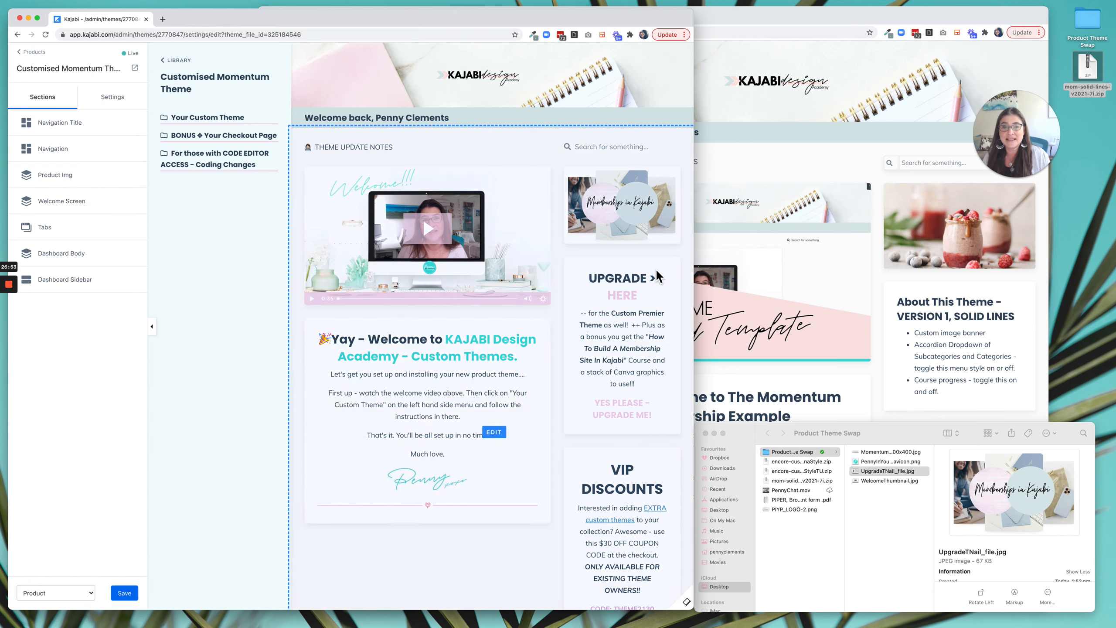
click(795, 133)
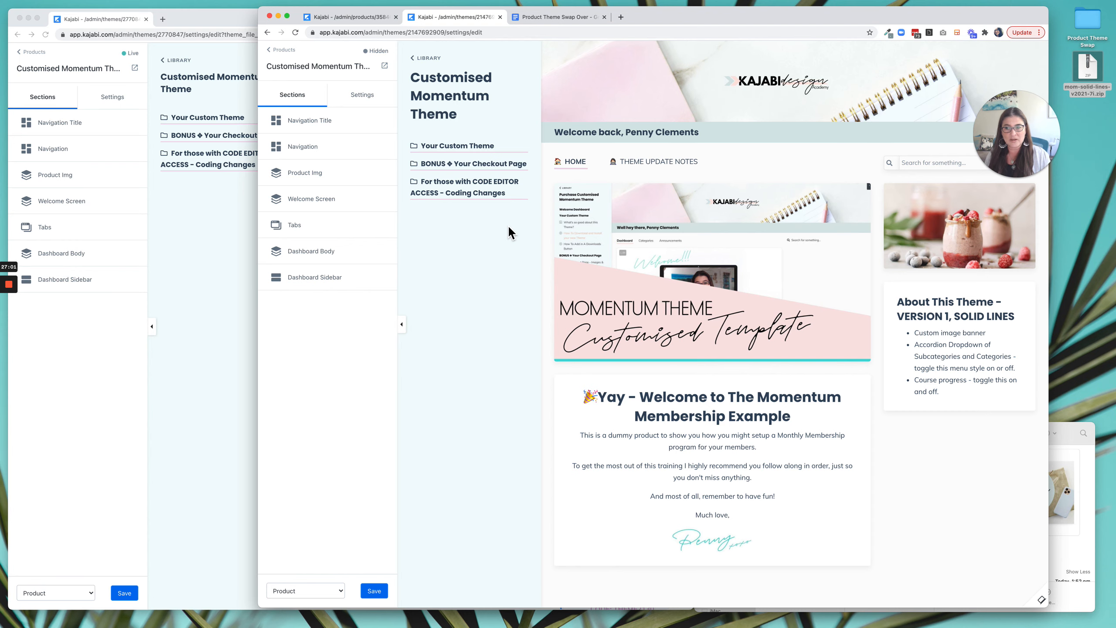
Try to leave the live theme's editor, choose to stay on the page, and save the theme.
click(354, 16)
click(175, 220)
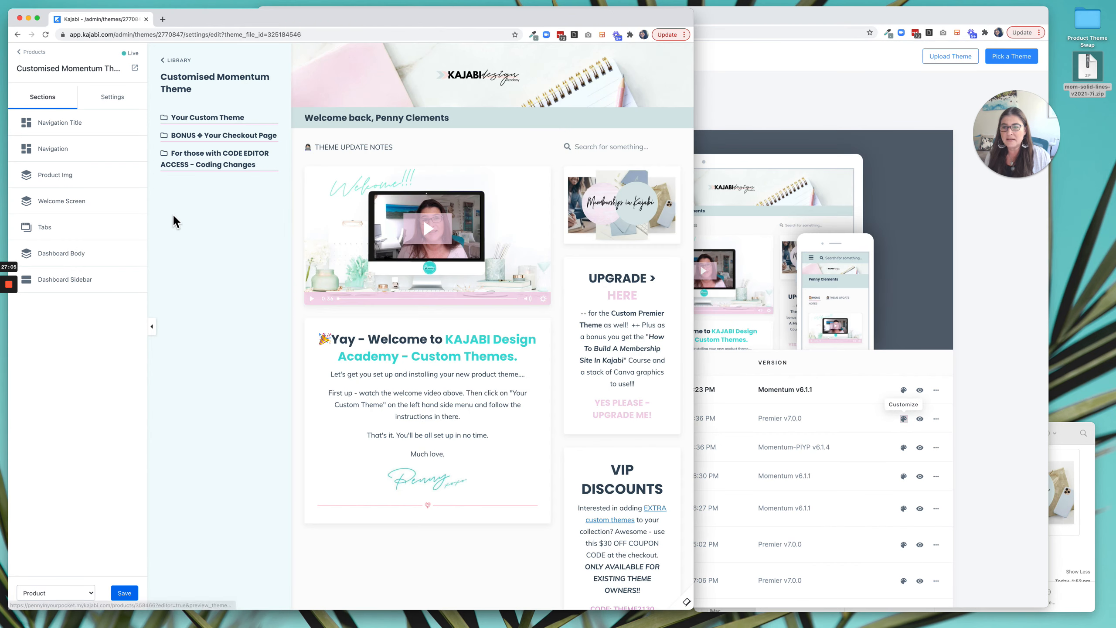
click(31, 52)
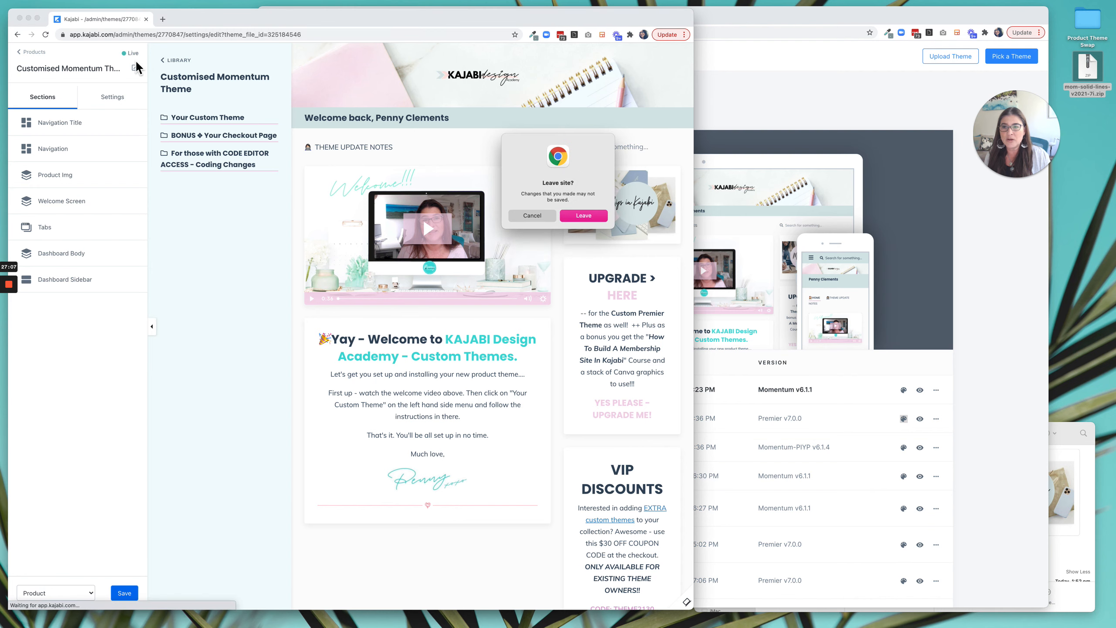
click(547, 216)
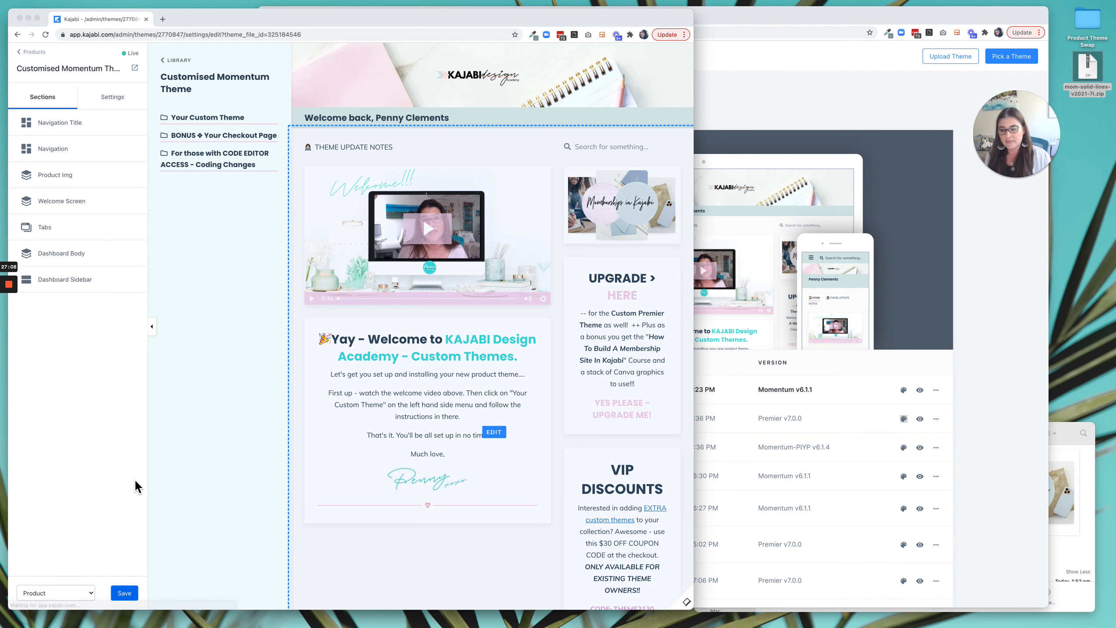
click(124, 592)
Reload the product's theme list, check the version of Mom Solid Lines V2021 7i, and open that theme's action options.
click(955, 351)
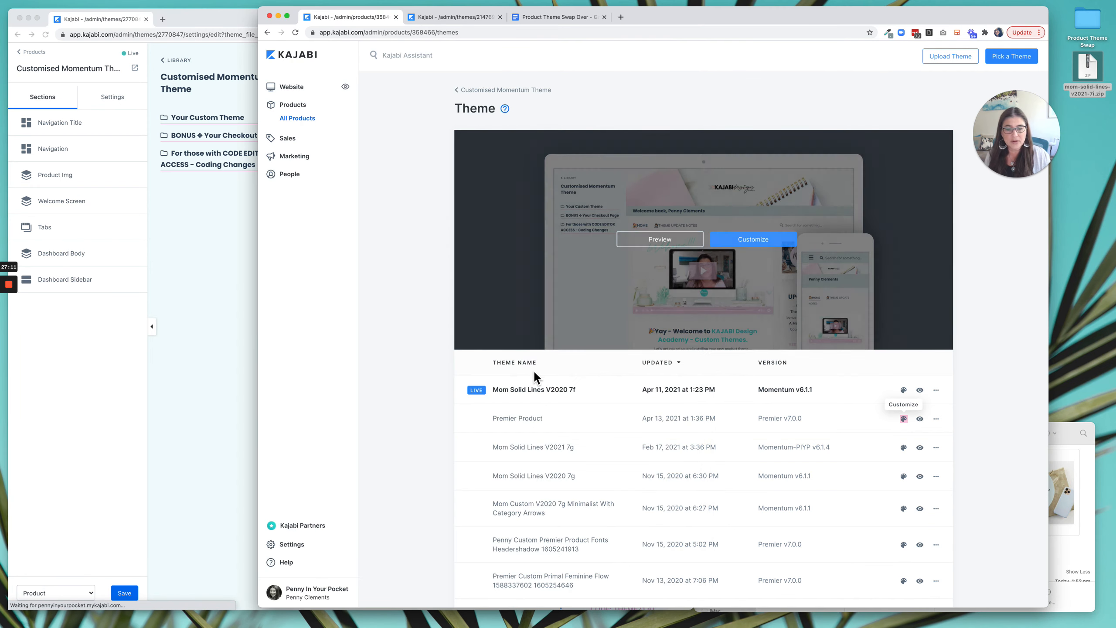
click(415, 17)
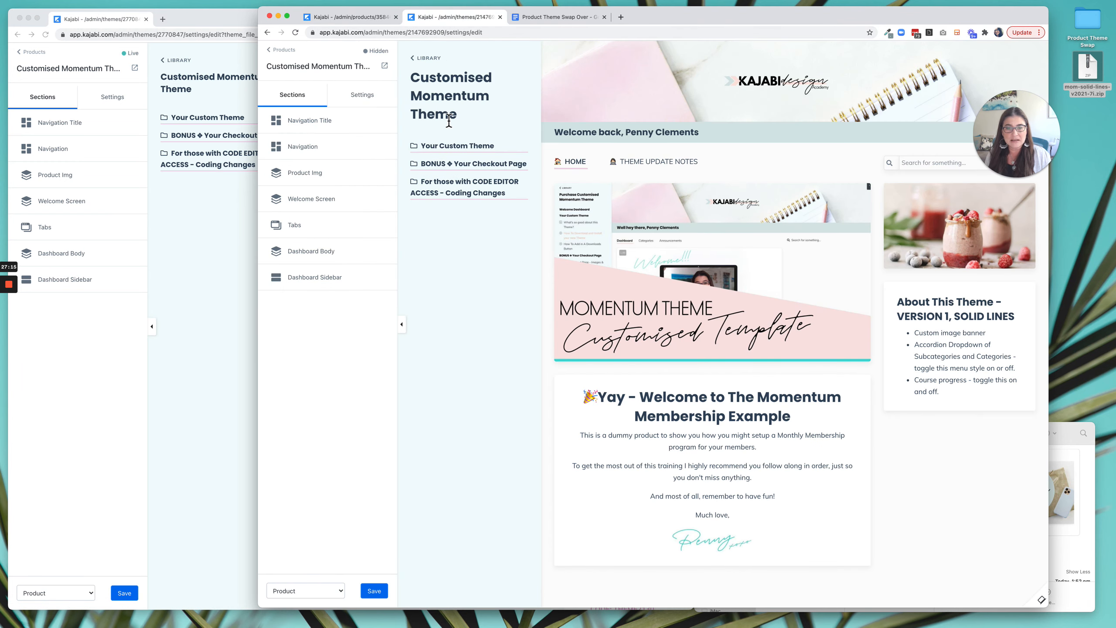
click(350, 17)
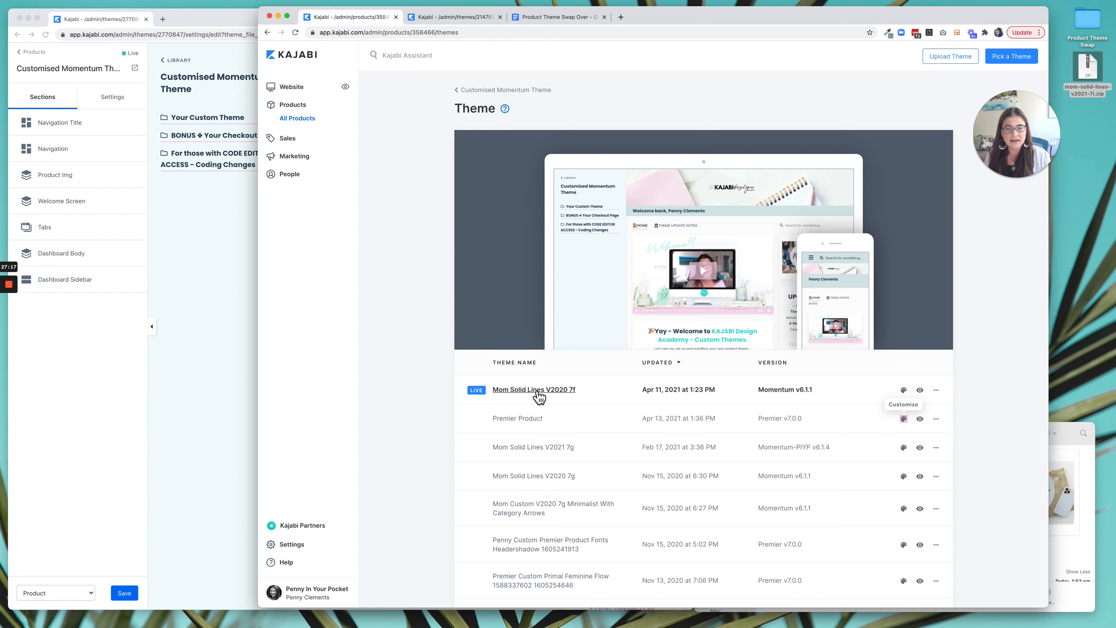
click(297, 32)
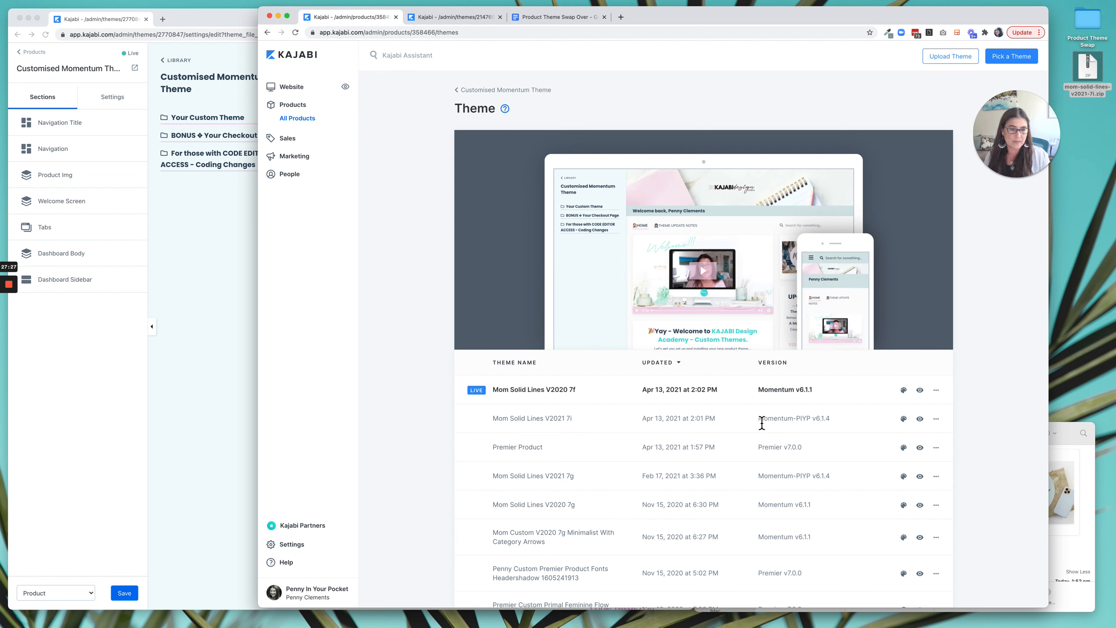
drag(760, 419, 841, 427)
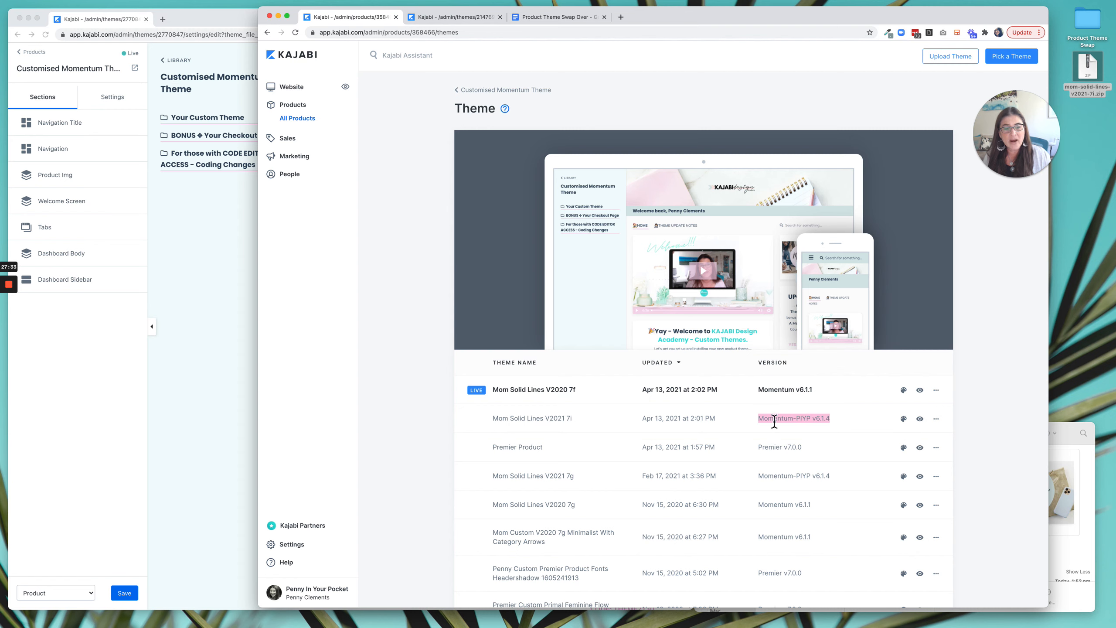
click(937, 419)
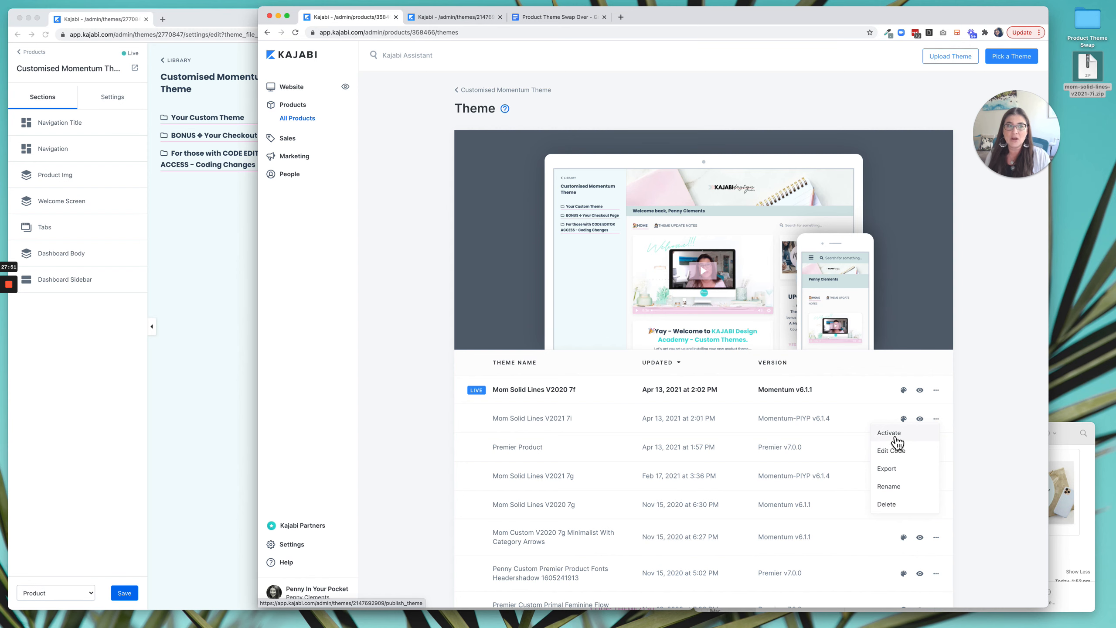
Browse the Pick a Theme gallery of free Kajabi product themes and glance back at the live theme for comparison.
click(987, 56)
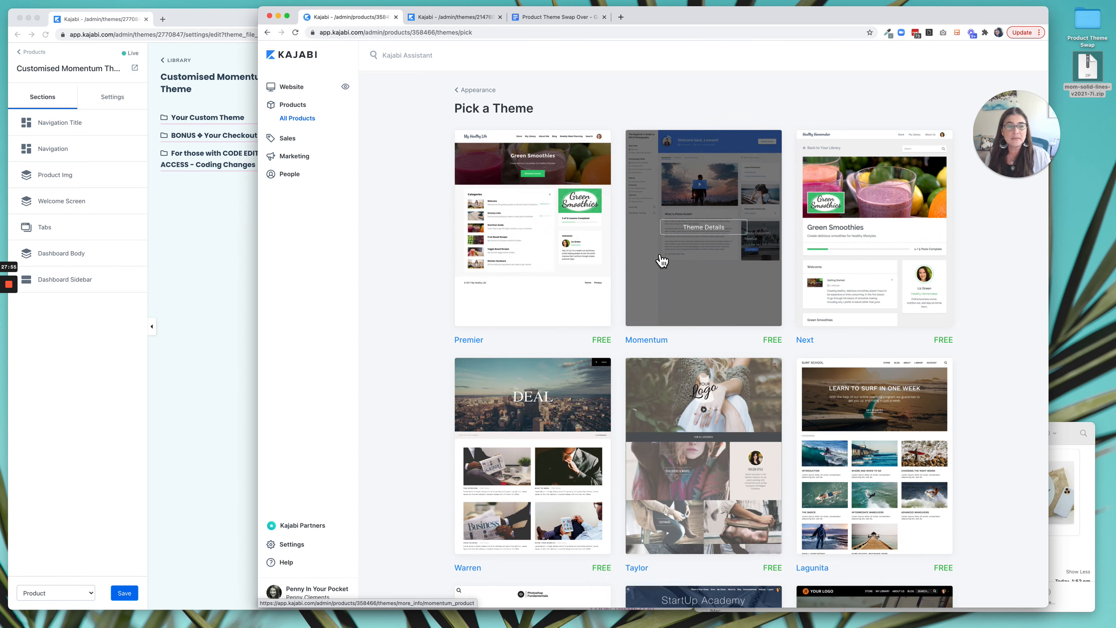
scroll(661, 255, down, 2)
scroll(662, 260, down, 2)
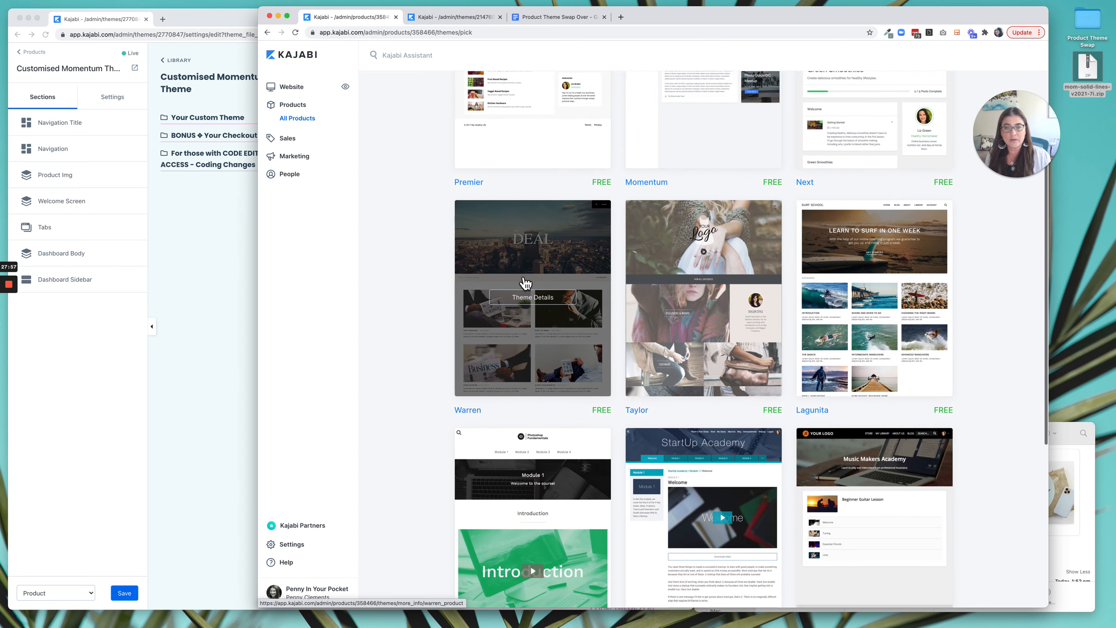
scroll(544, 330, down, 1)
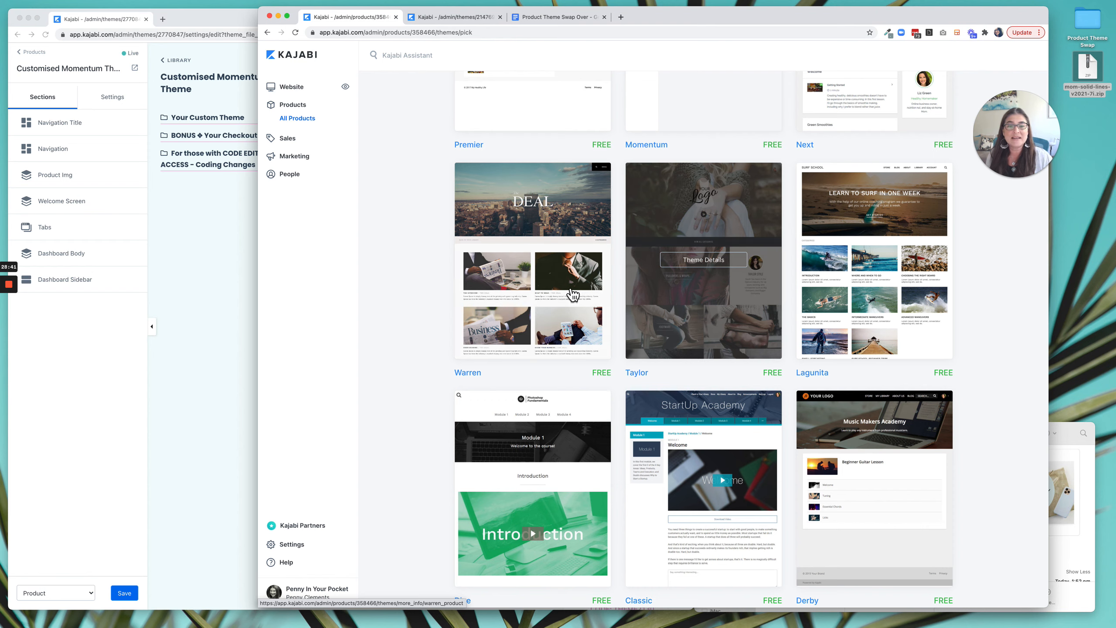
click(216, 270)
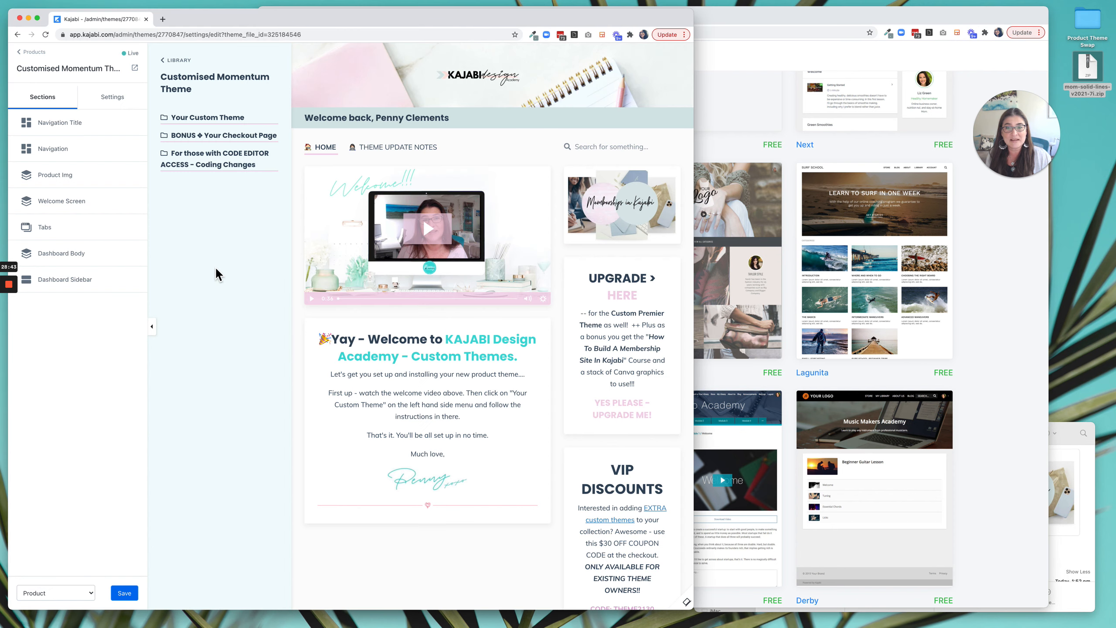
click(793, 165)
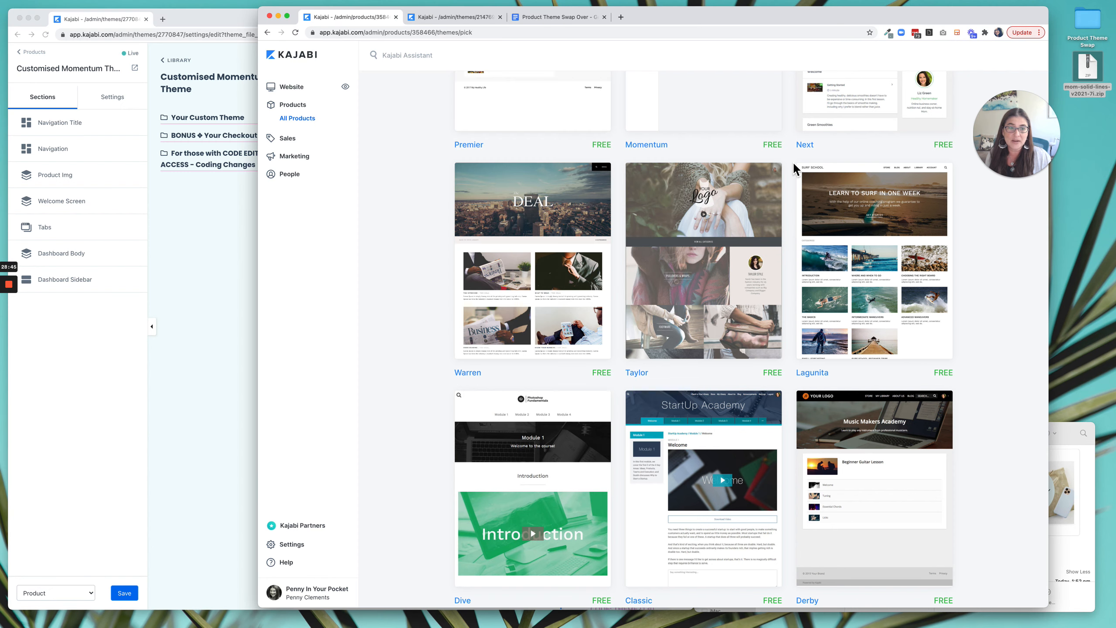
scroll(790, 192, up, 4)
scroll(791, 193, up, 2)
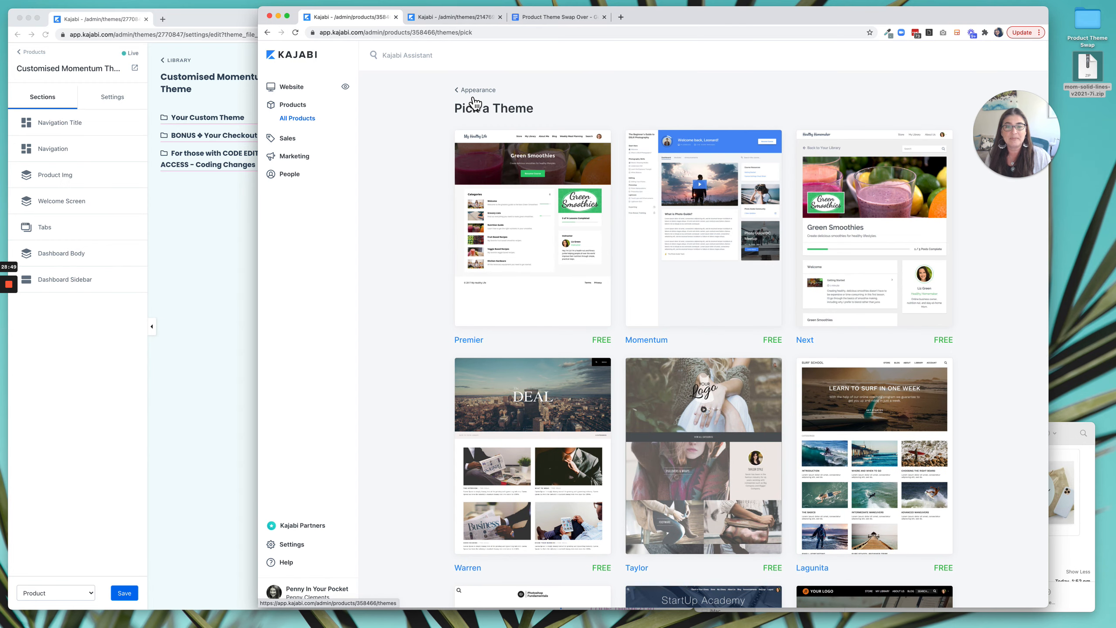